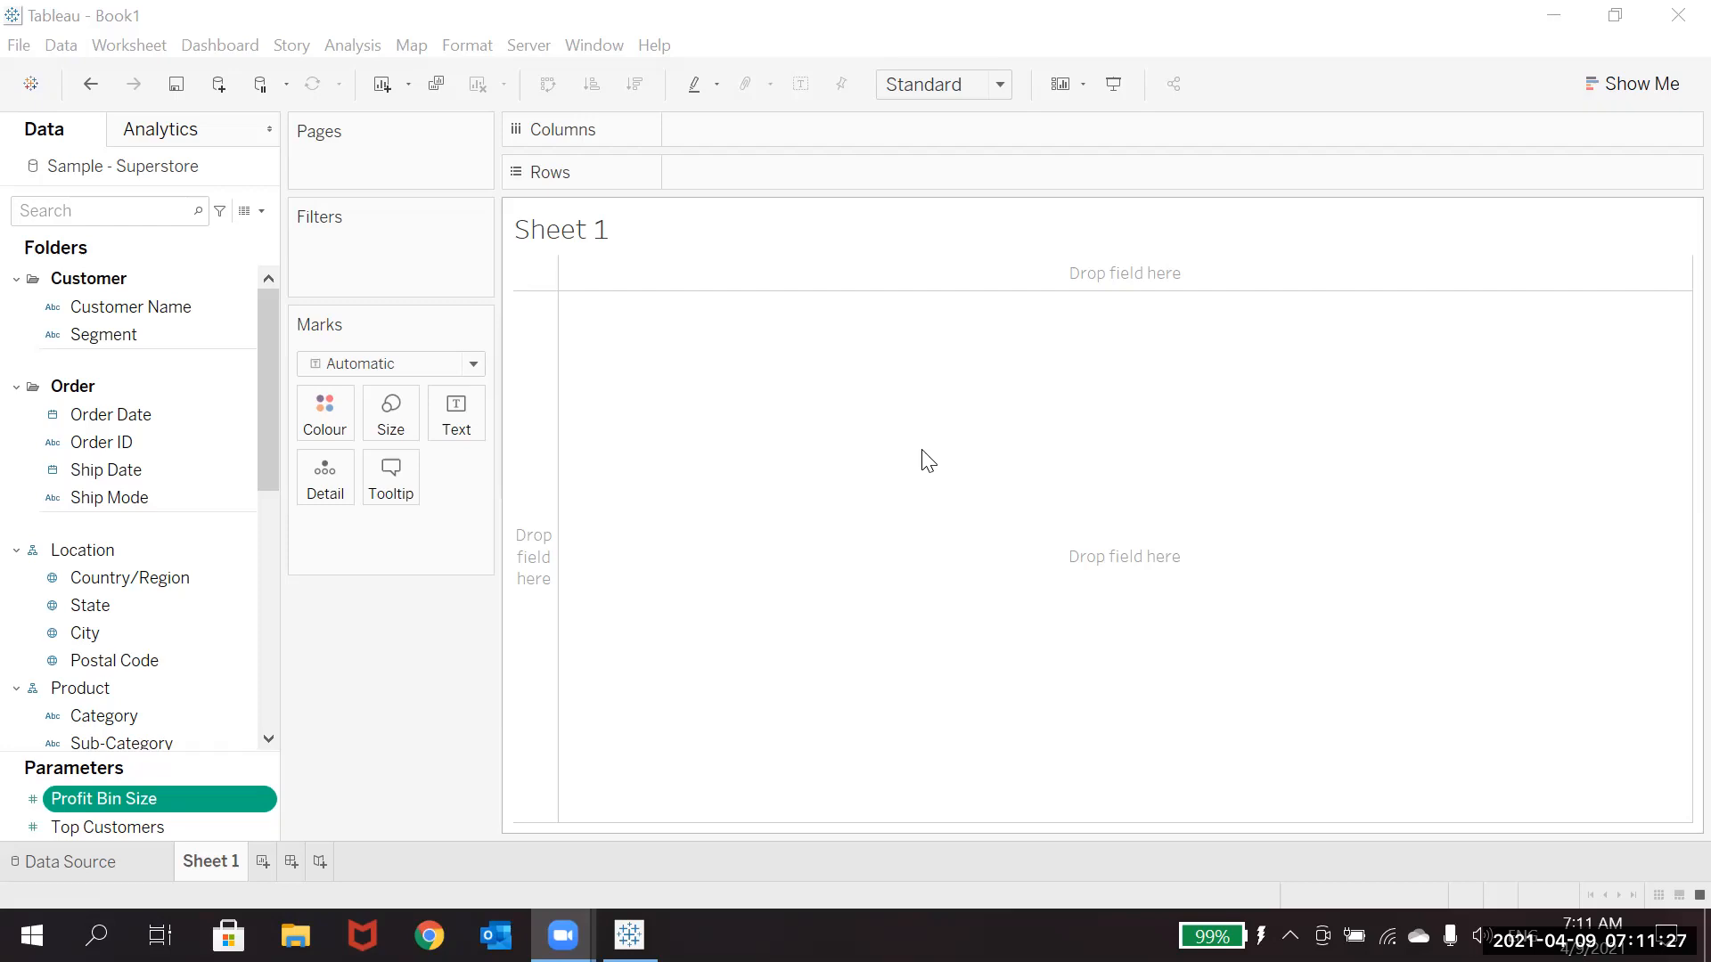
Place the Segment field on the rows of the sheet.
click(147, 344)
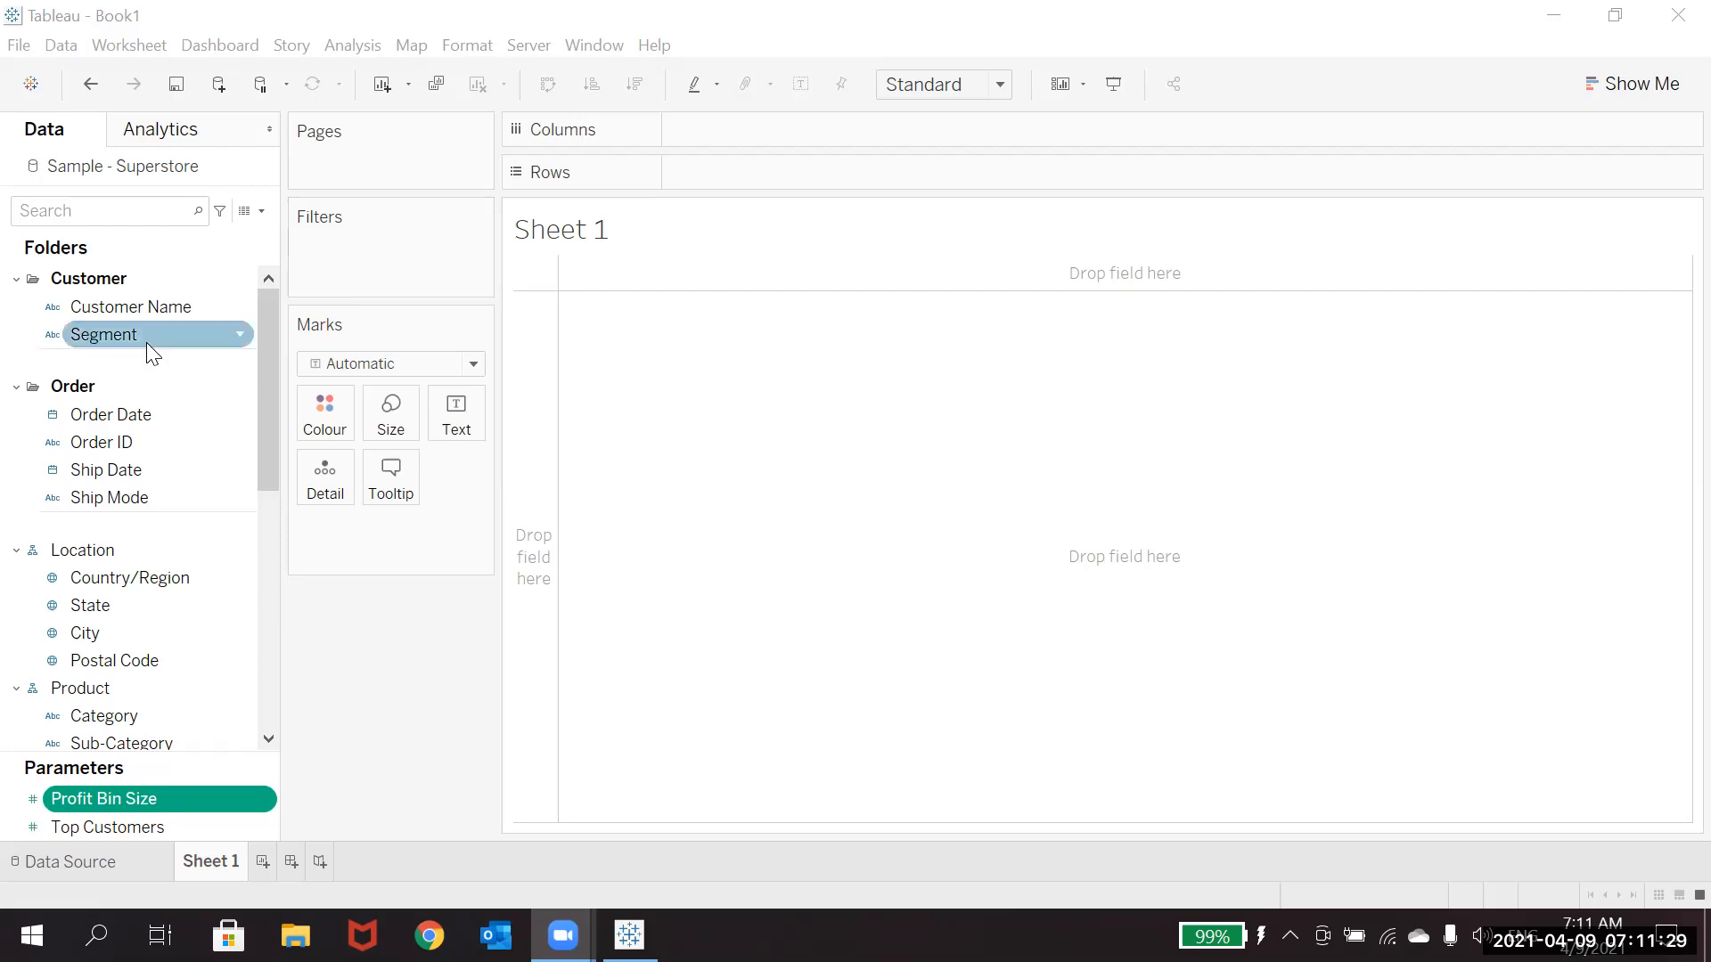
drag(143, 339, 749, 182)
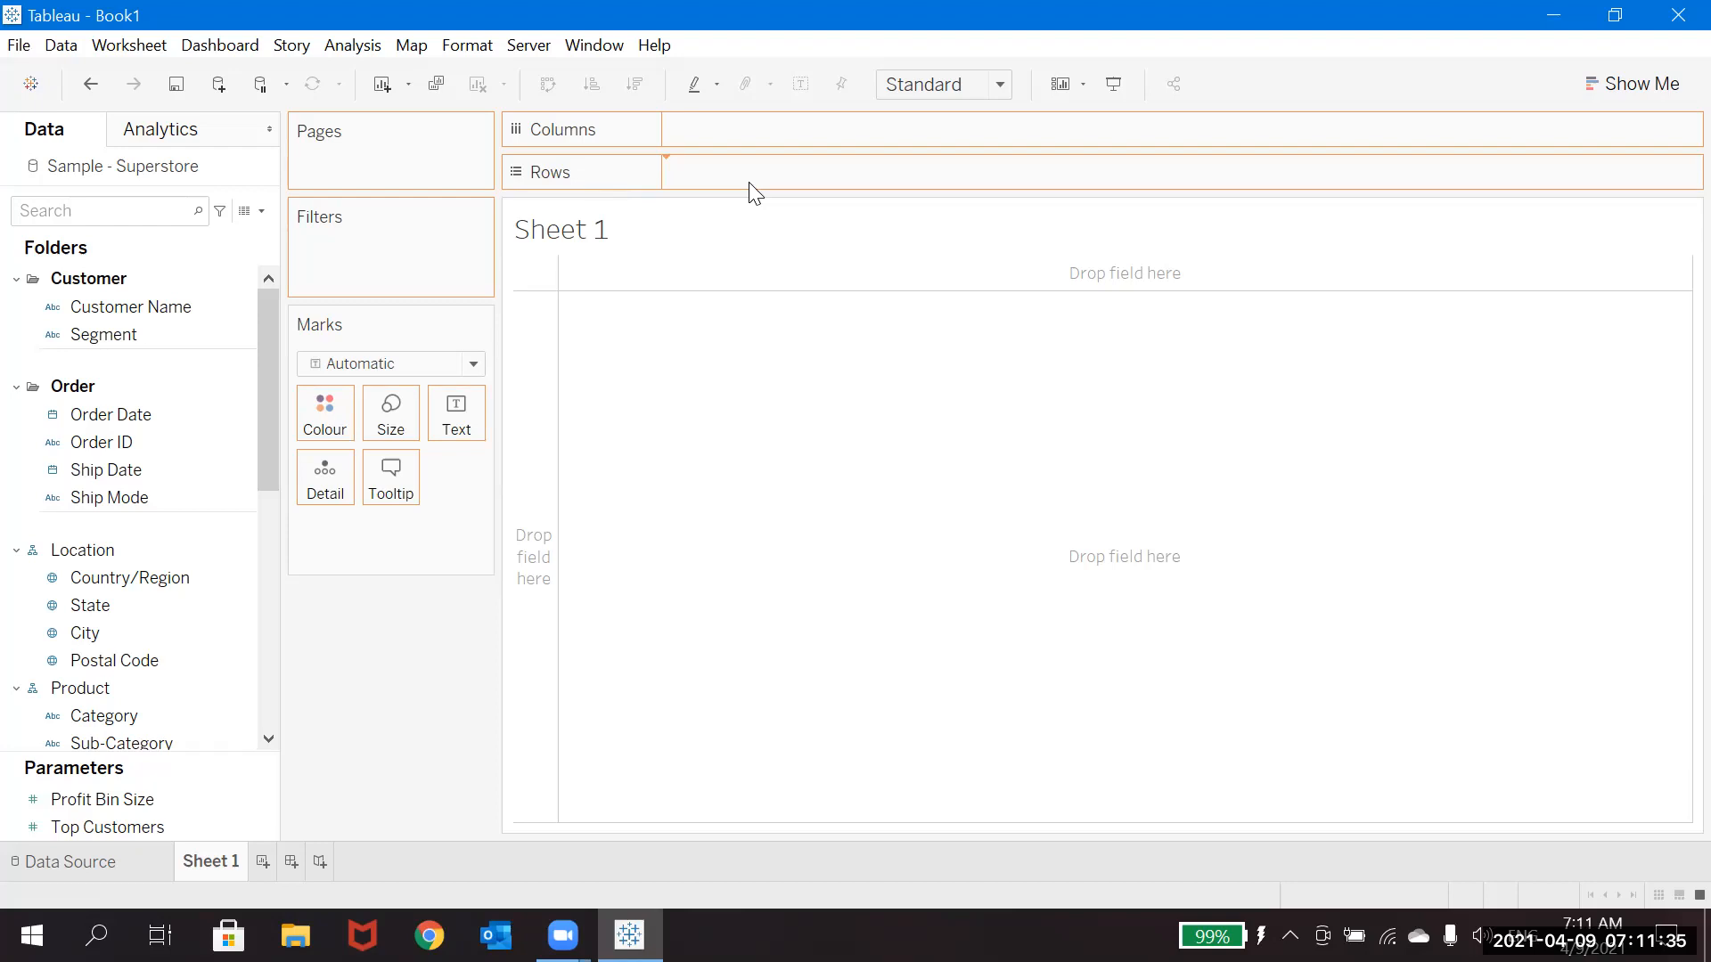
drag(755, 191, 756, 192)
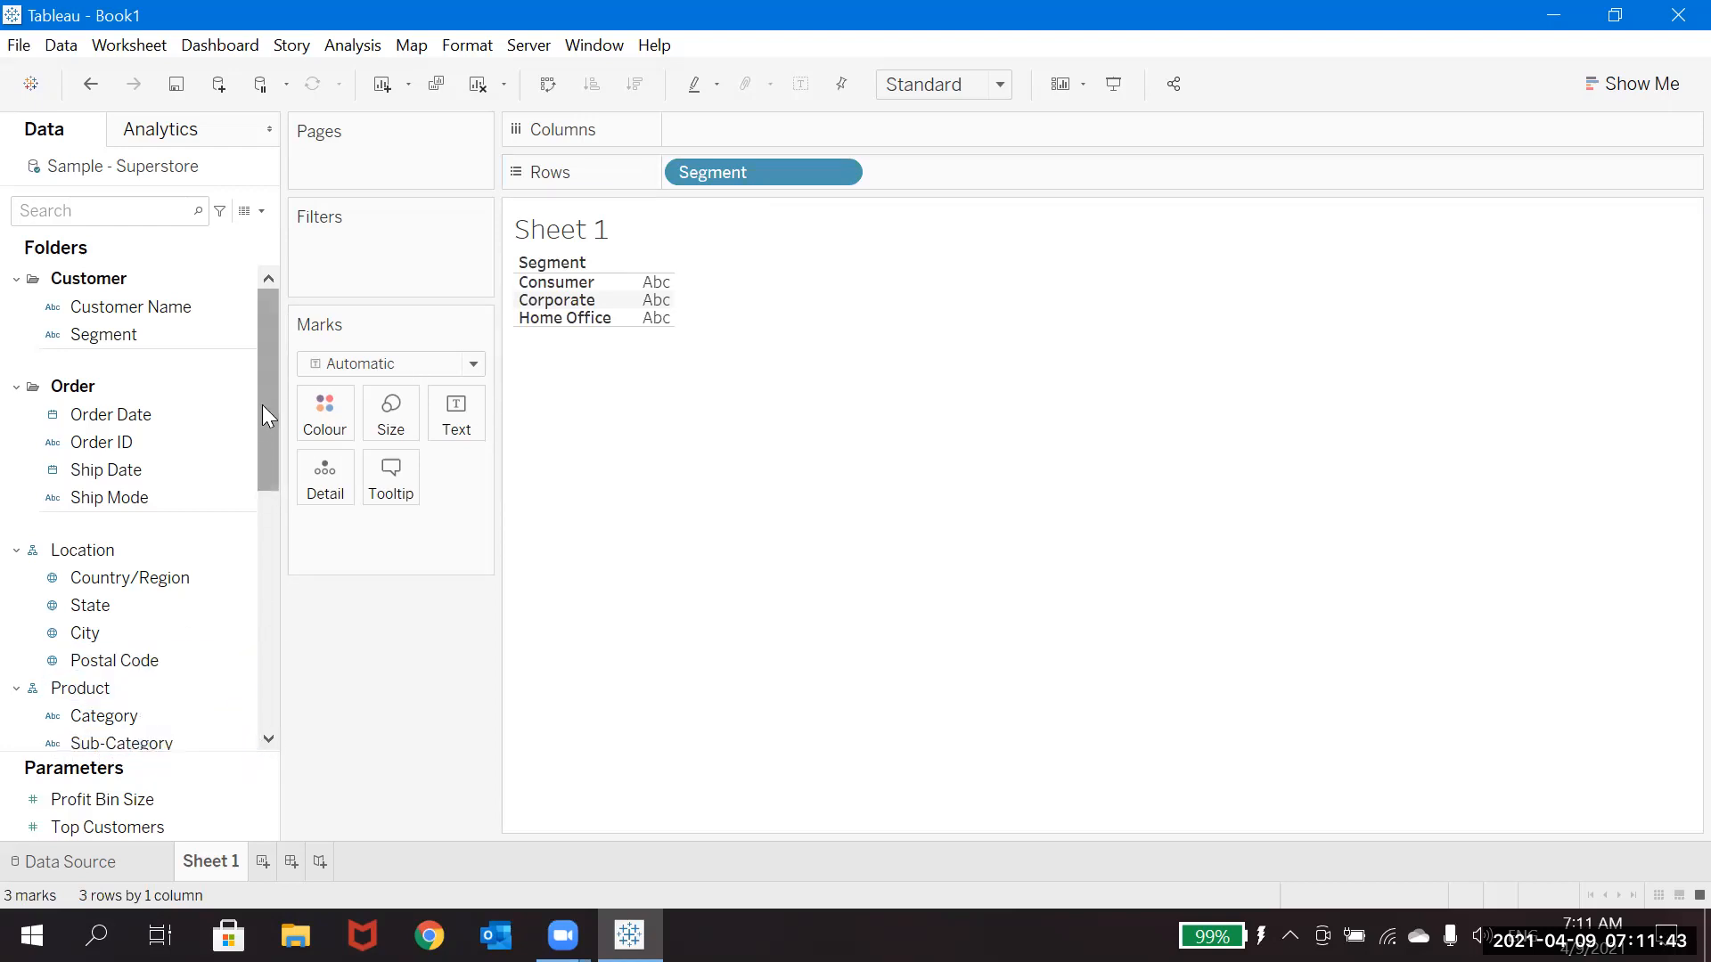
Show Sales as the text values in the table and break them down with Region on the columns.
drag(262, 405, 267, 611)
drag(148, 697, 464, 429)
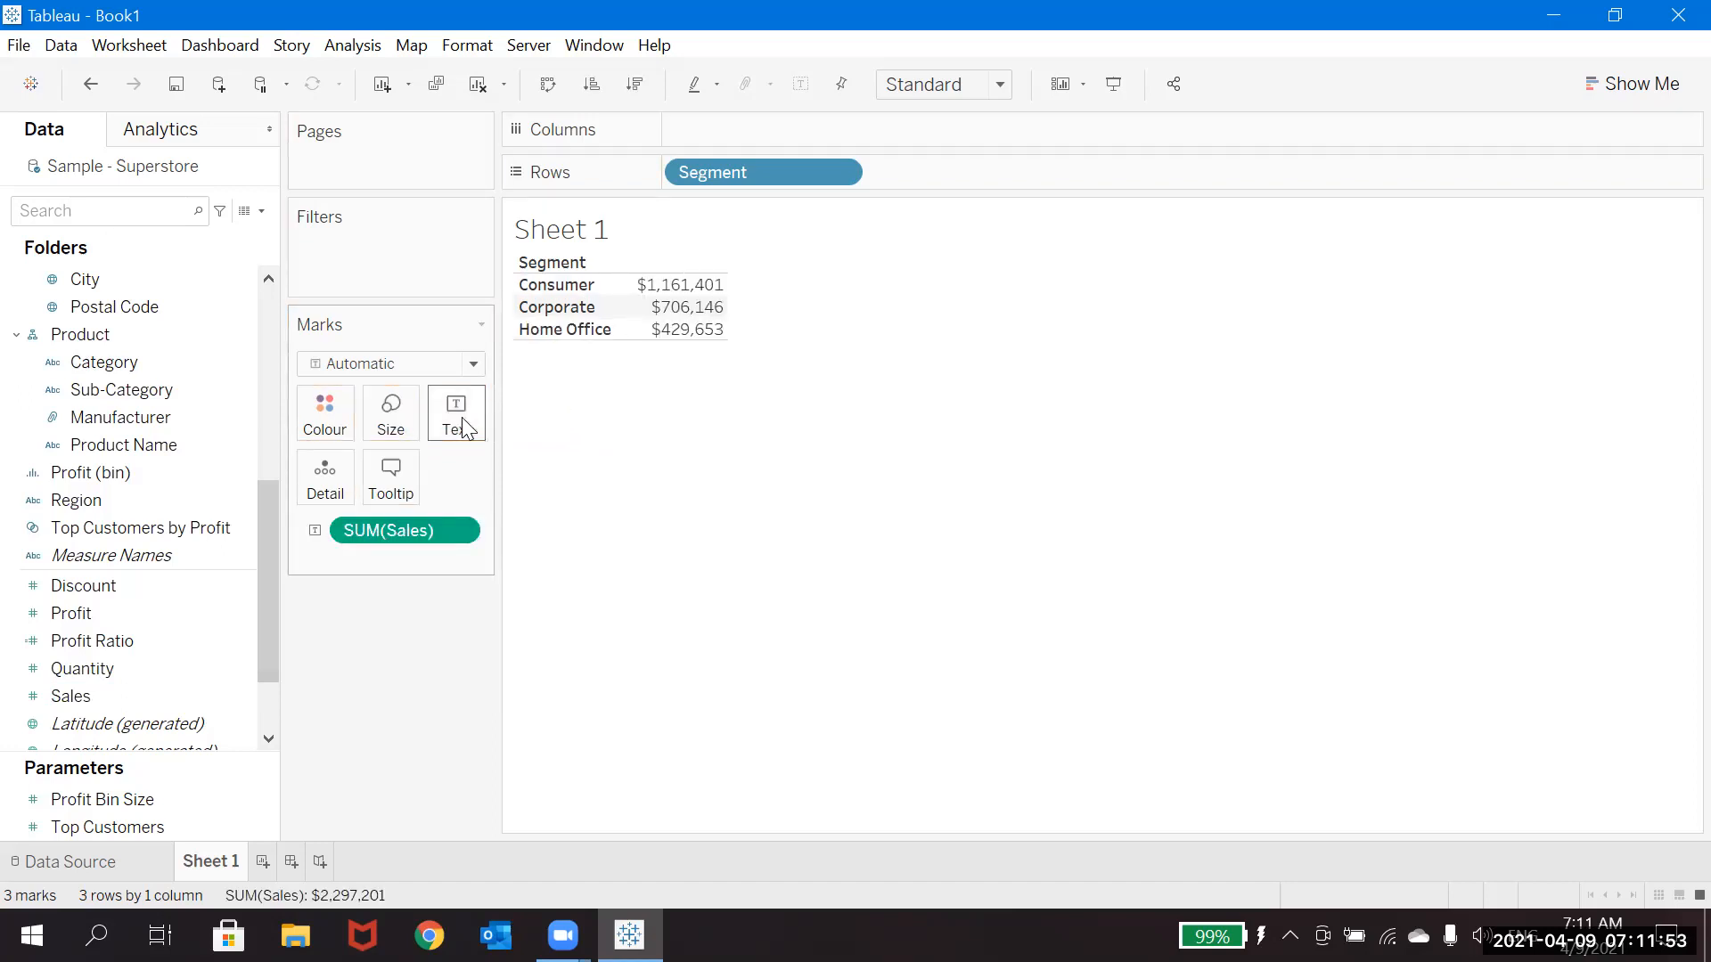
click(101, 505)
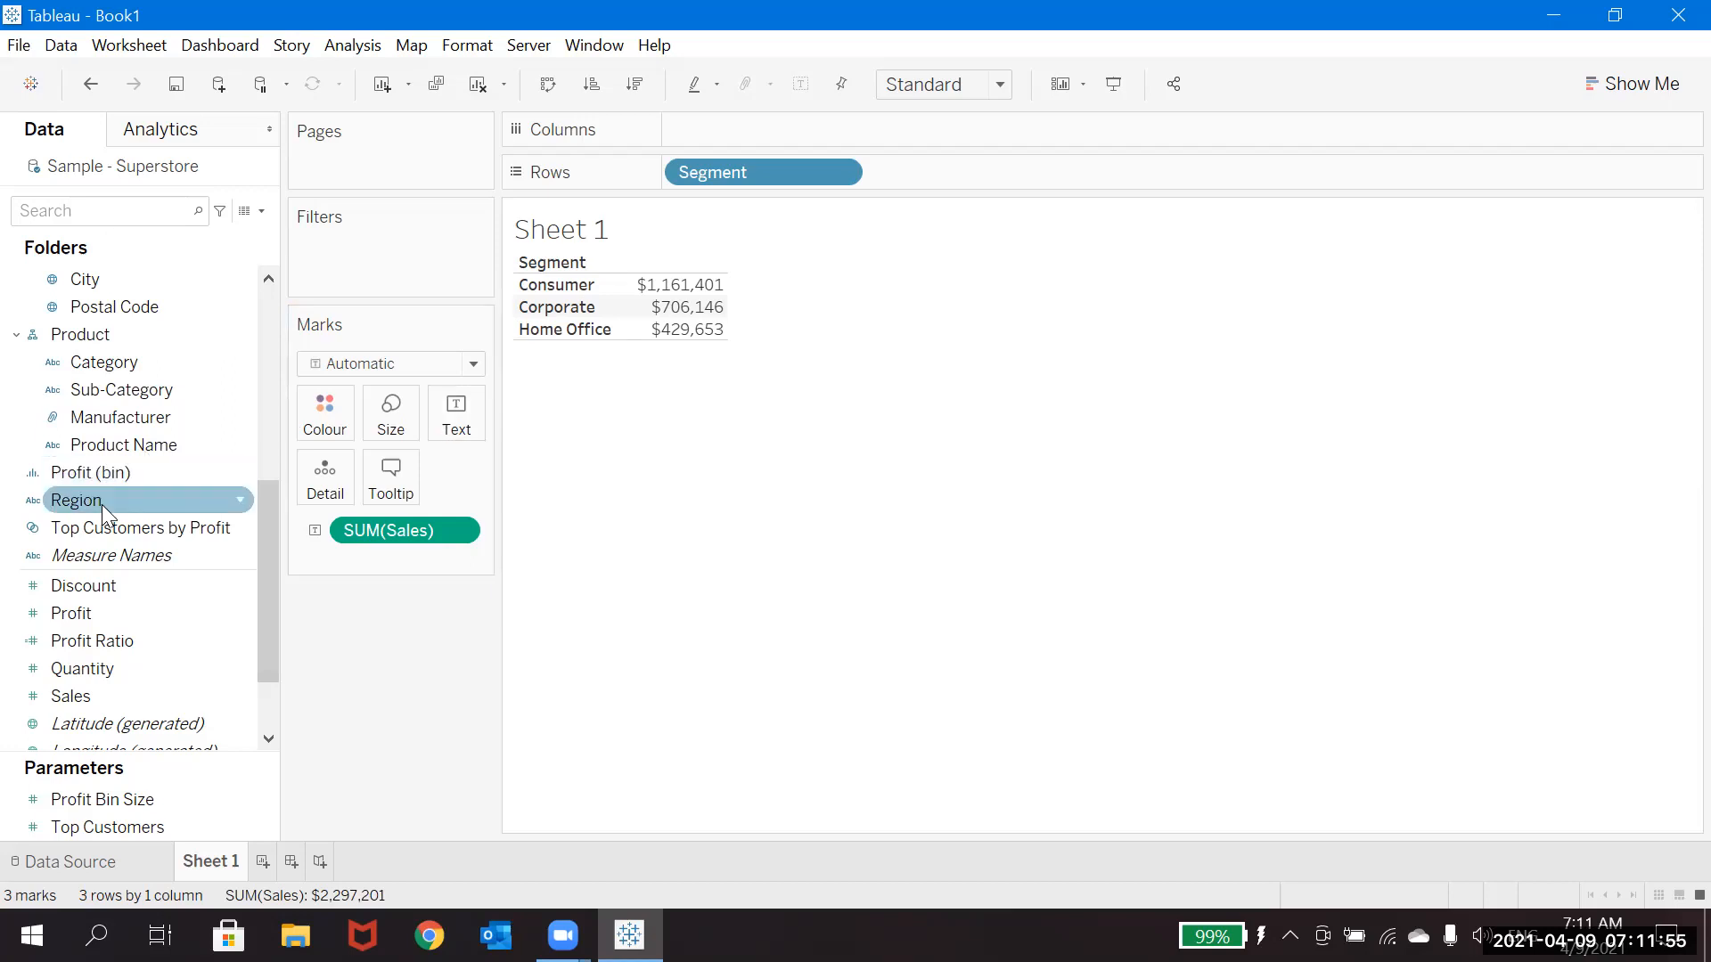
mouse_move(102, 505)
mouse_down()
mouse_move(303, 364)
mouse_move(743, 141)
mouse_up()
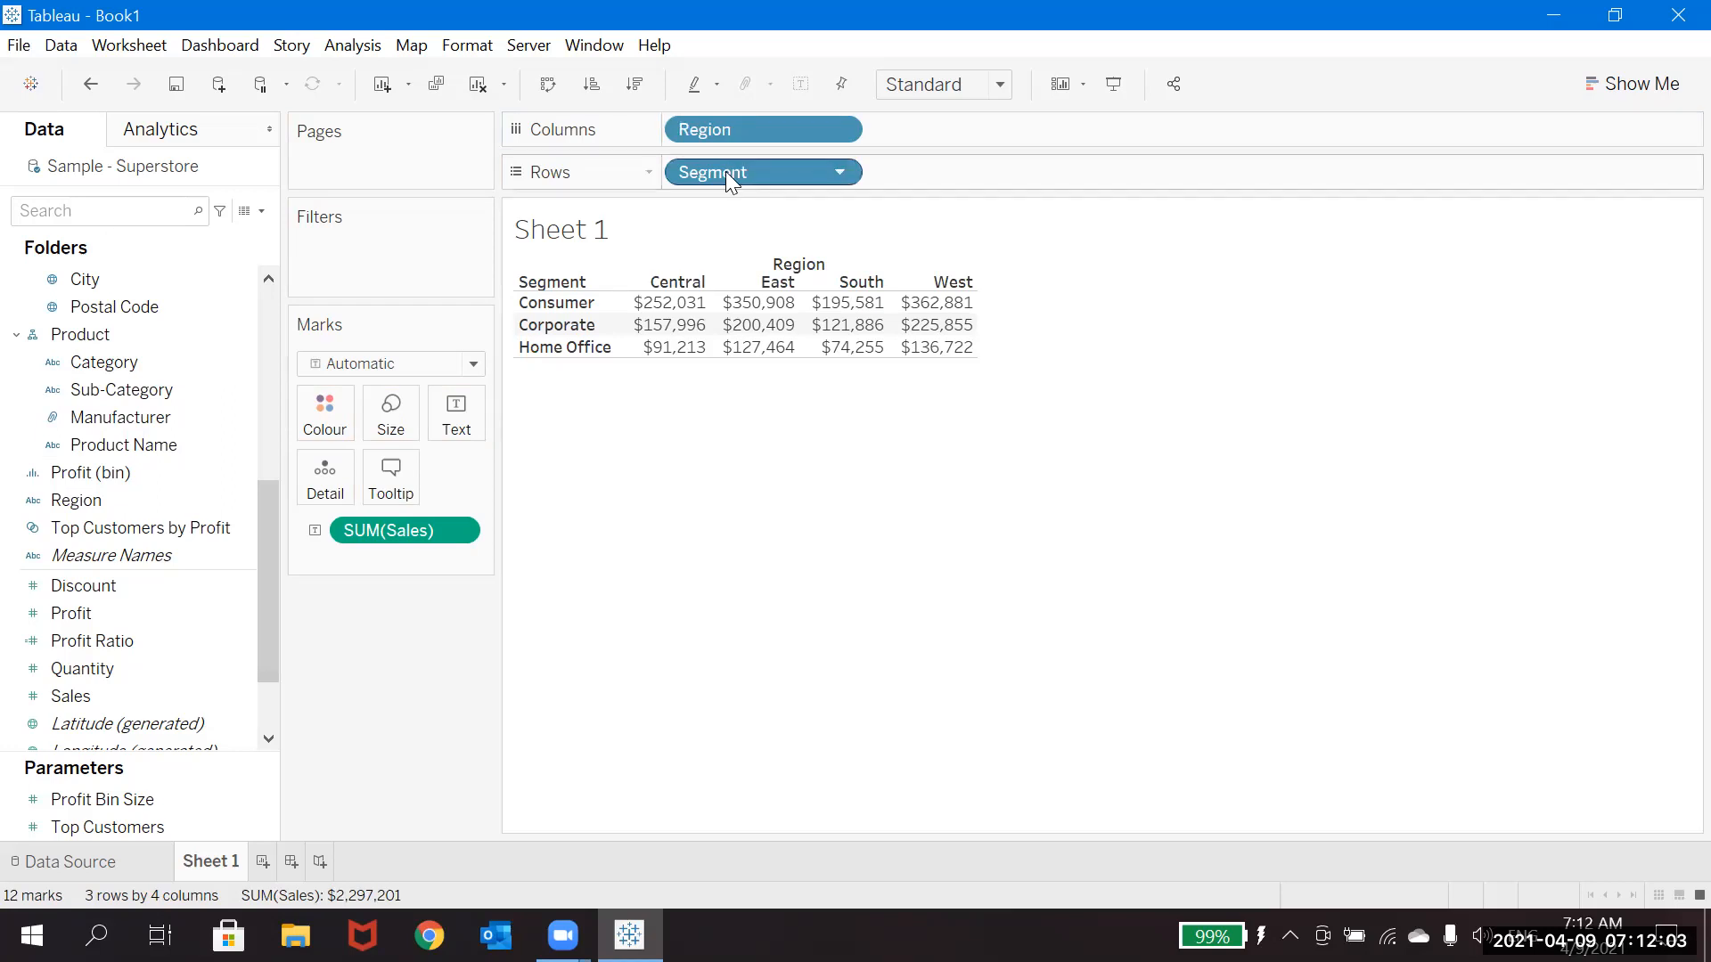
Try removing Segment from the rows, and undo the removal.
drag(725, 171, 235, 692)
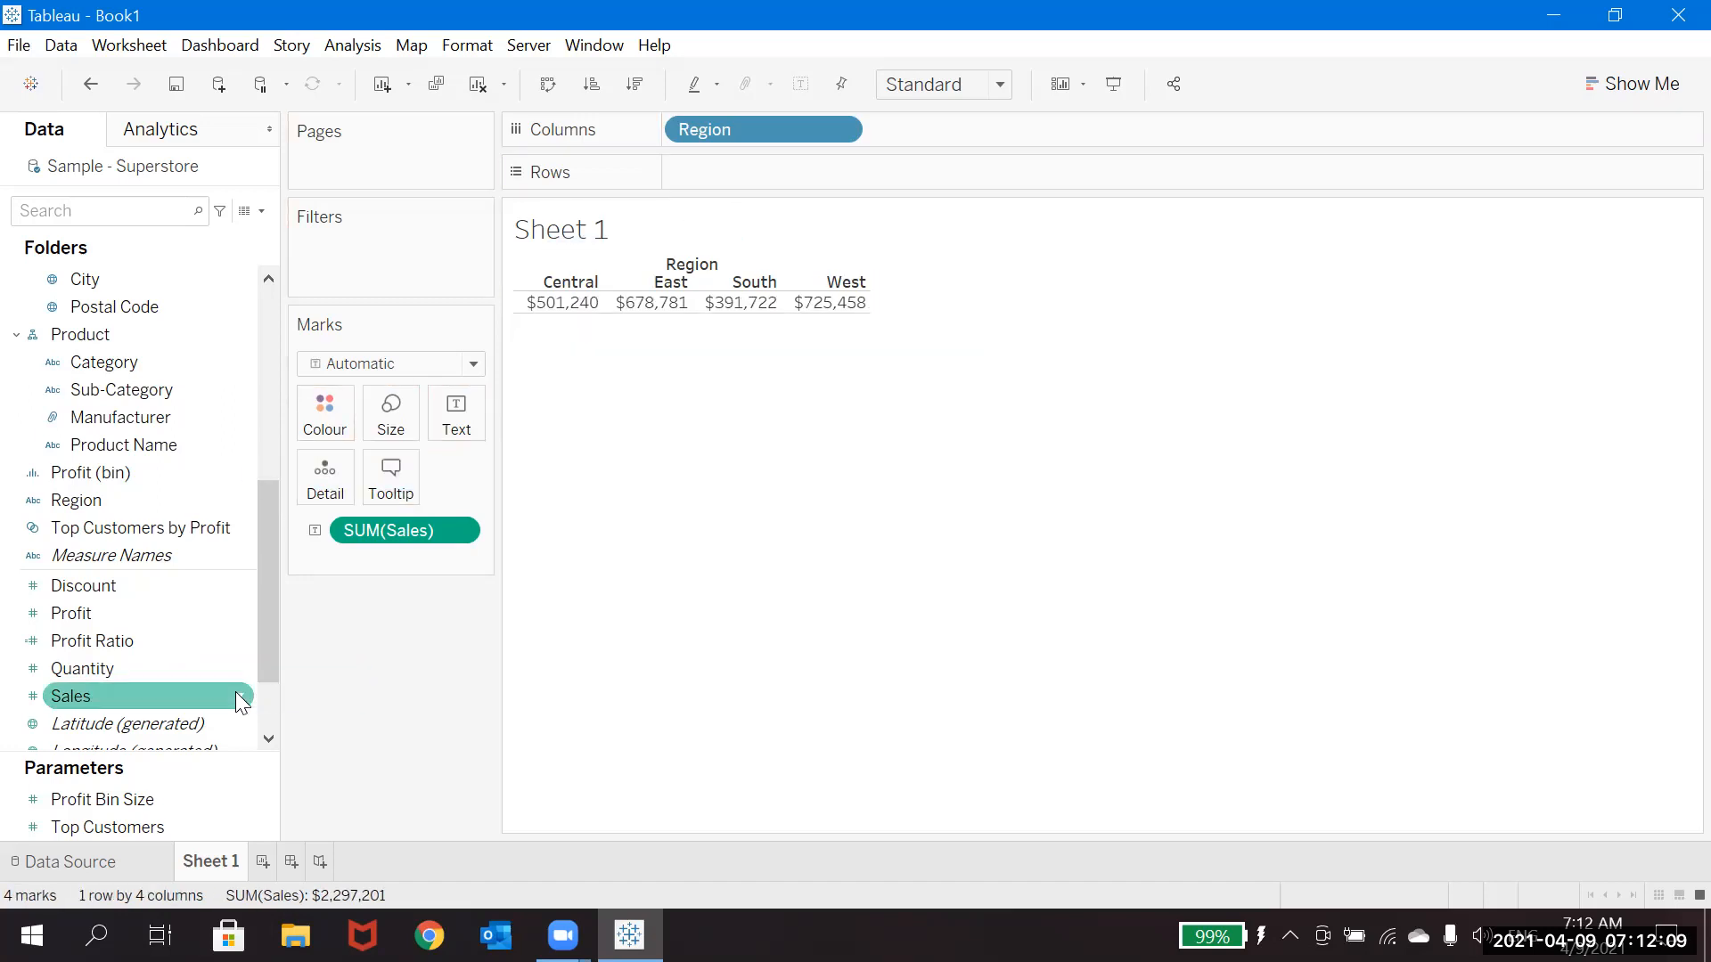
key(ctrl+z)
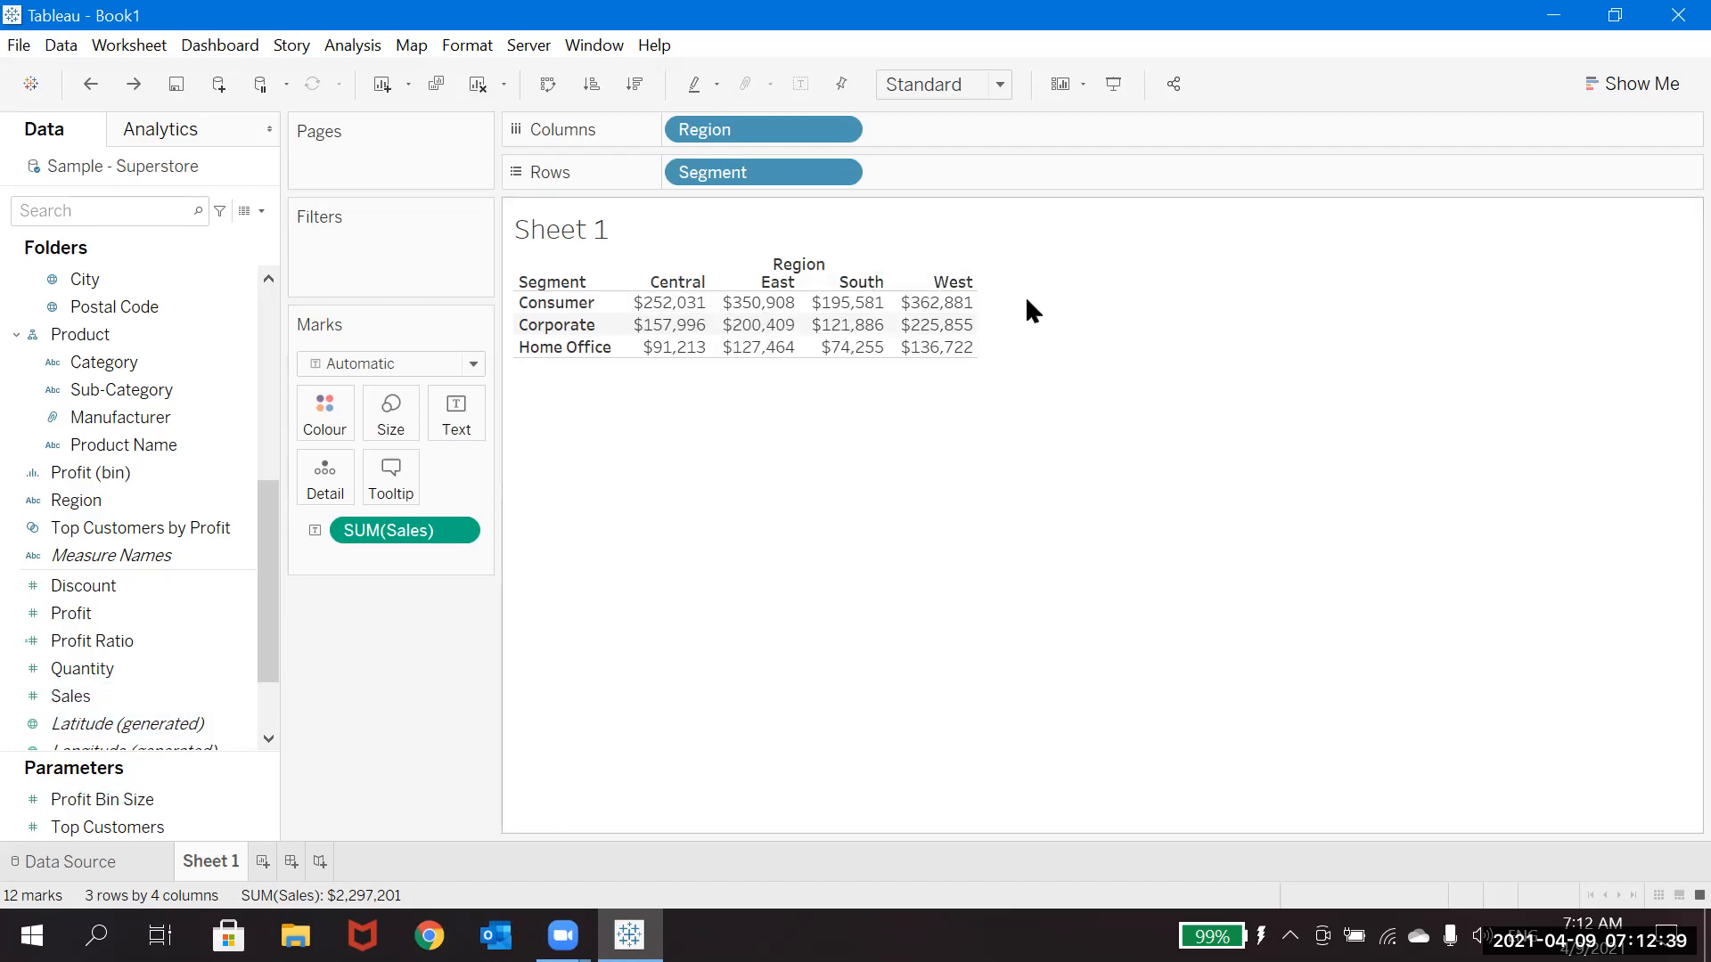
Add row grand totals to the segment-by-region sales table.
mouse_move(703, 310)
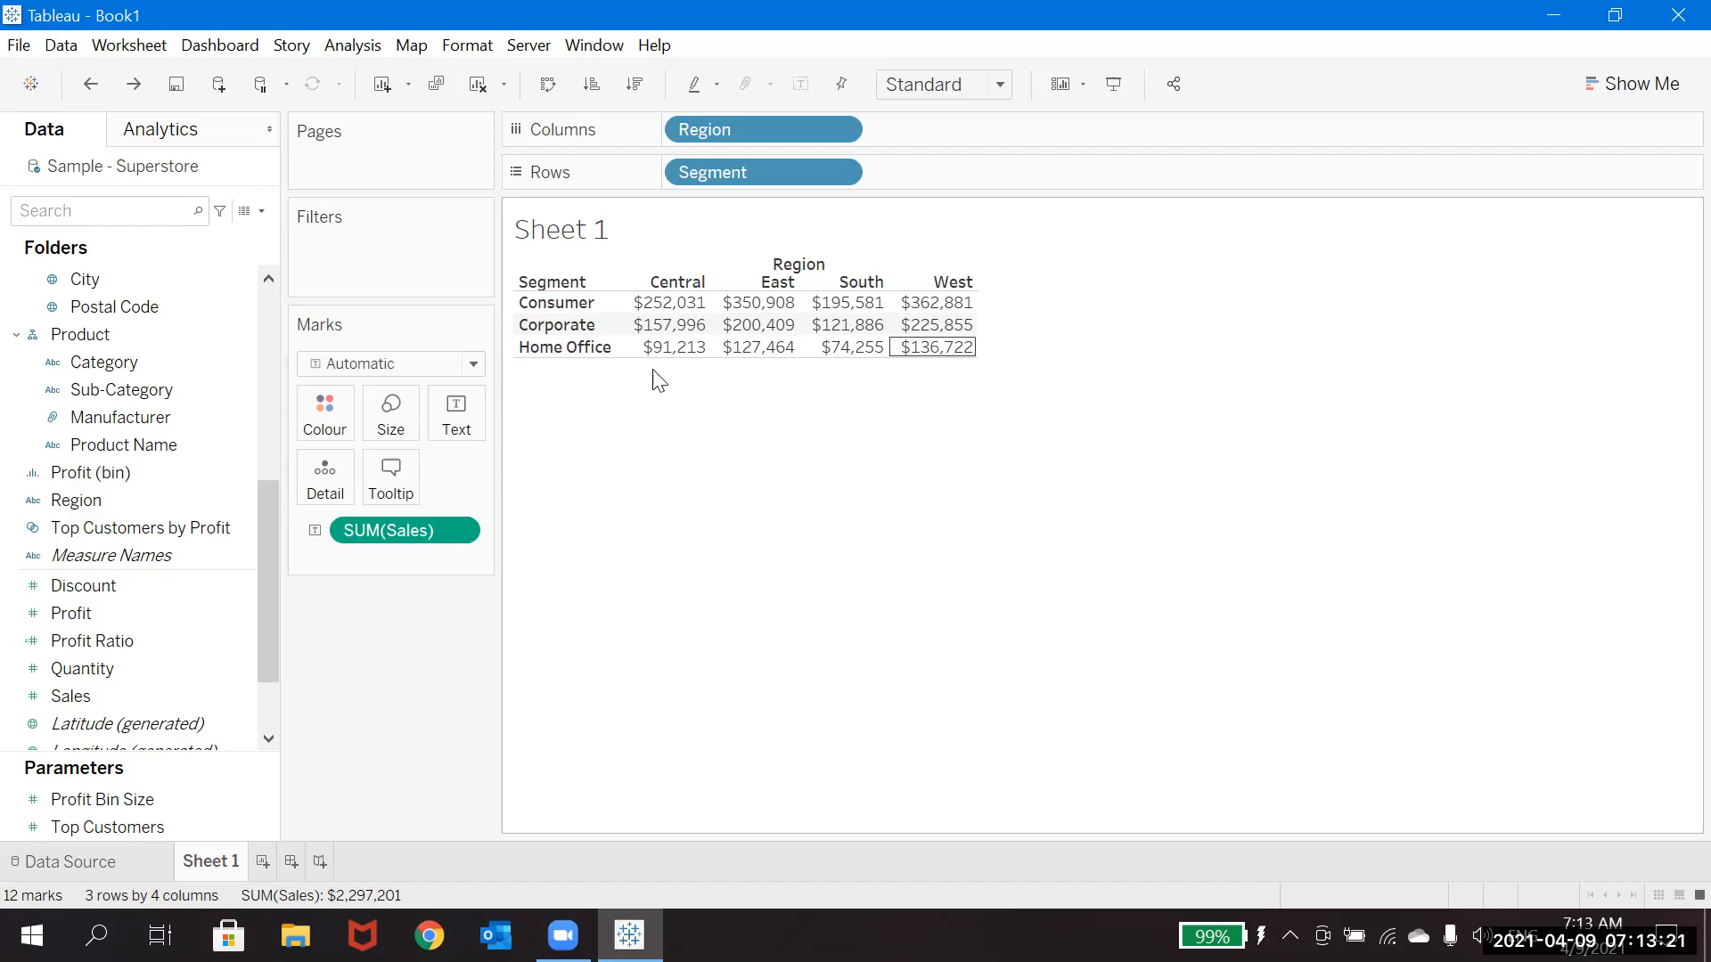
click(375, 49)
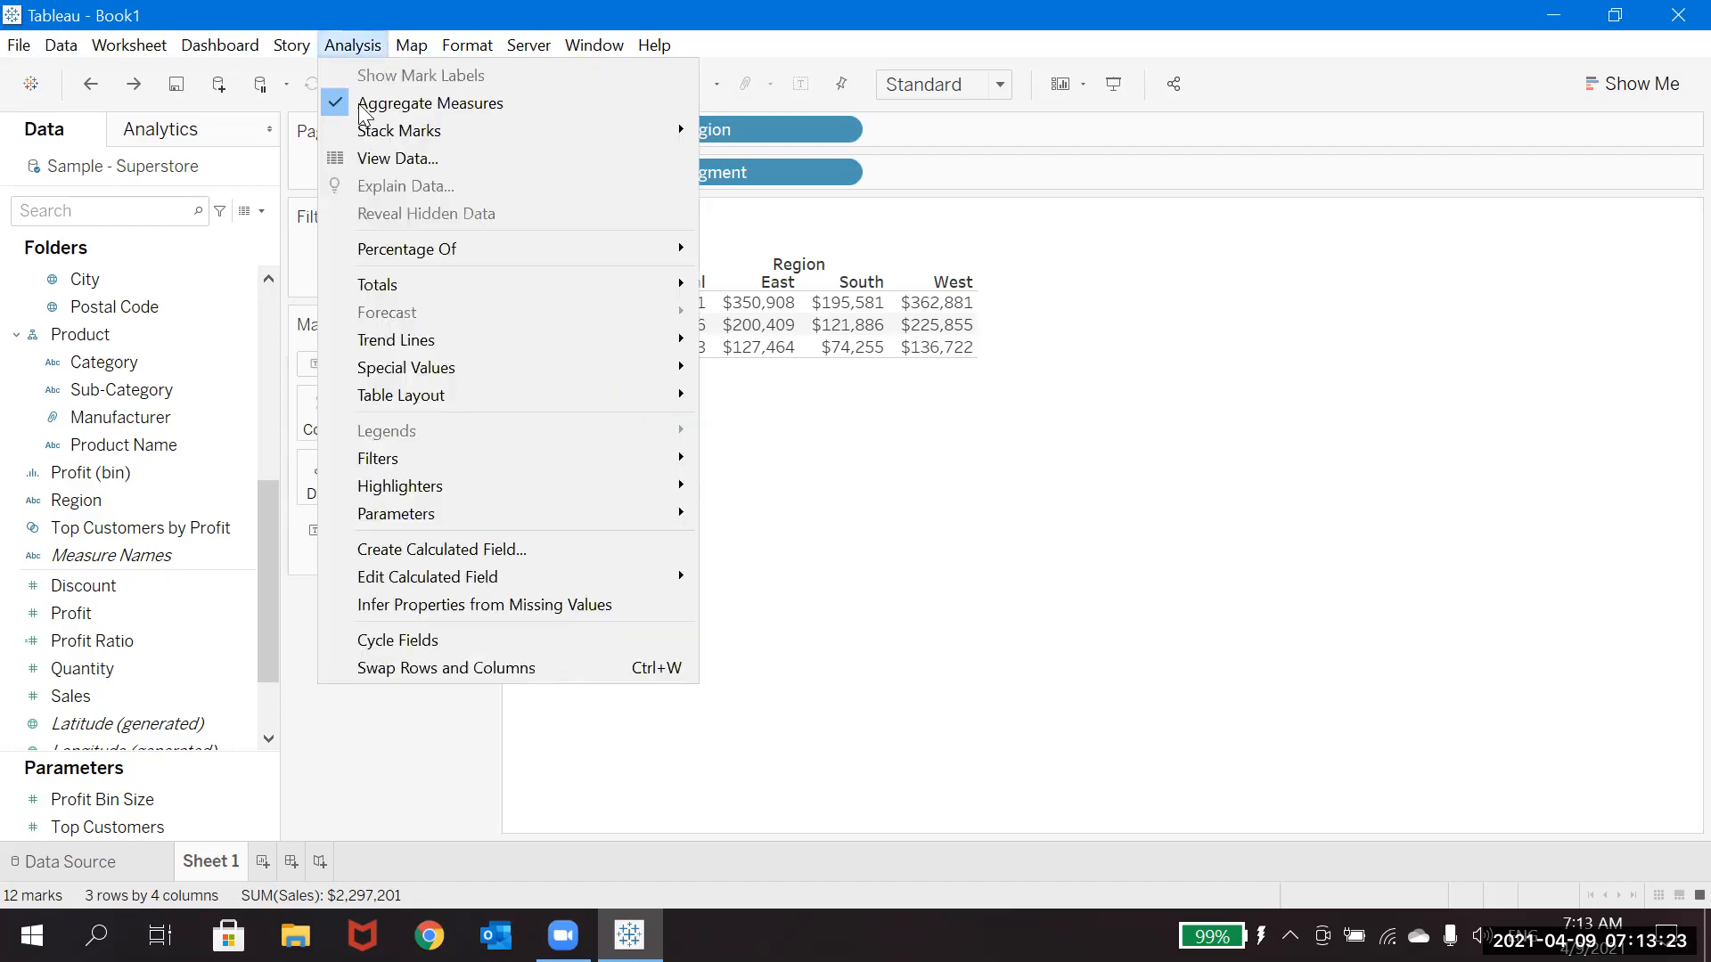
mouse_move(378, 294)
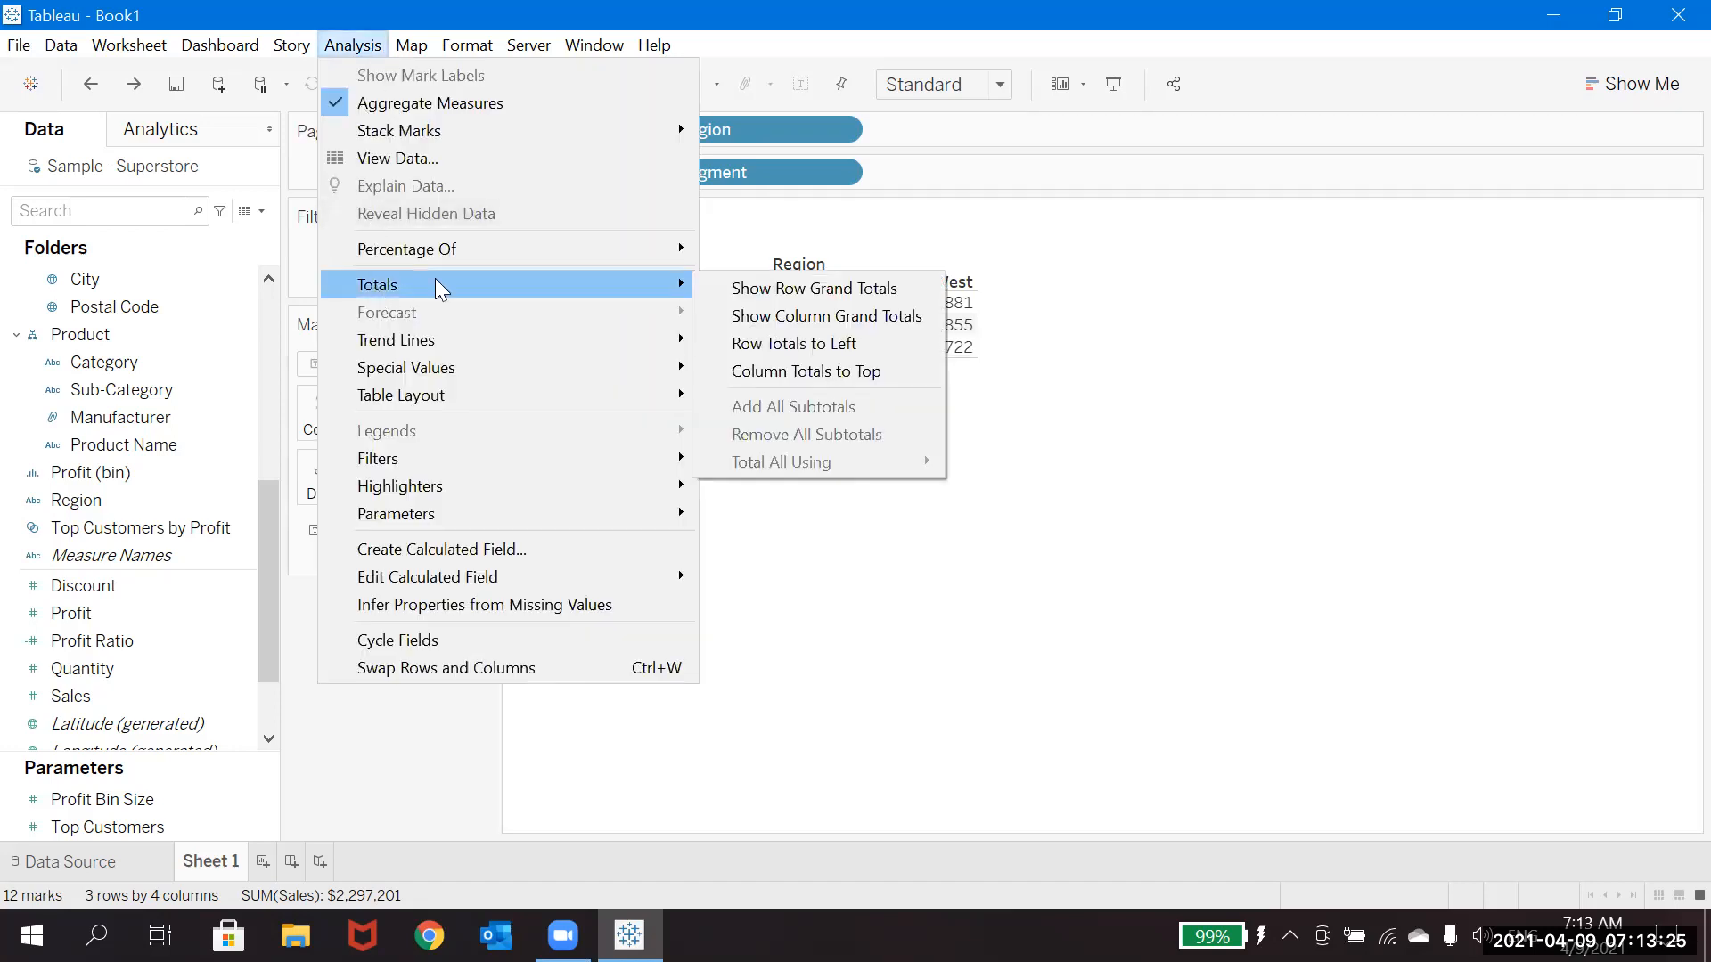
click(816, 287)
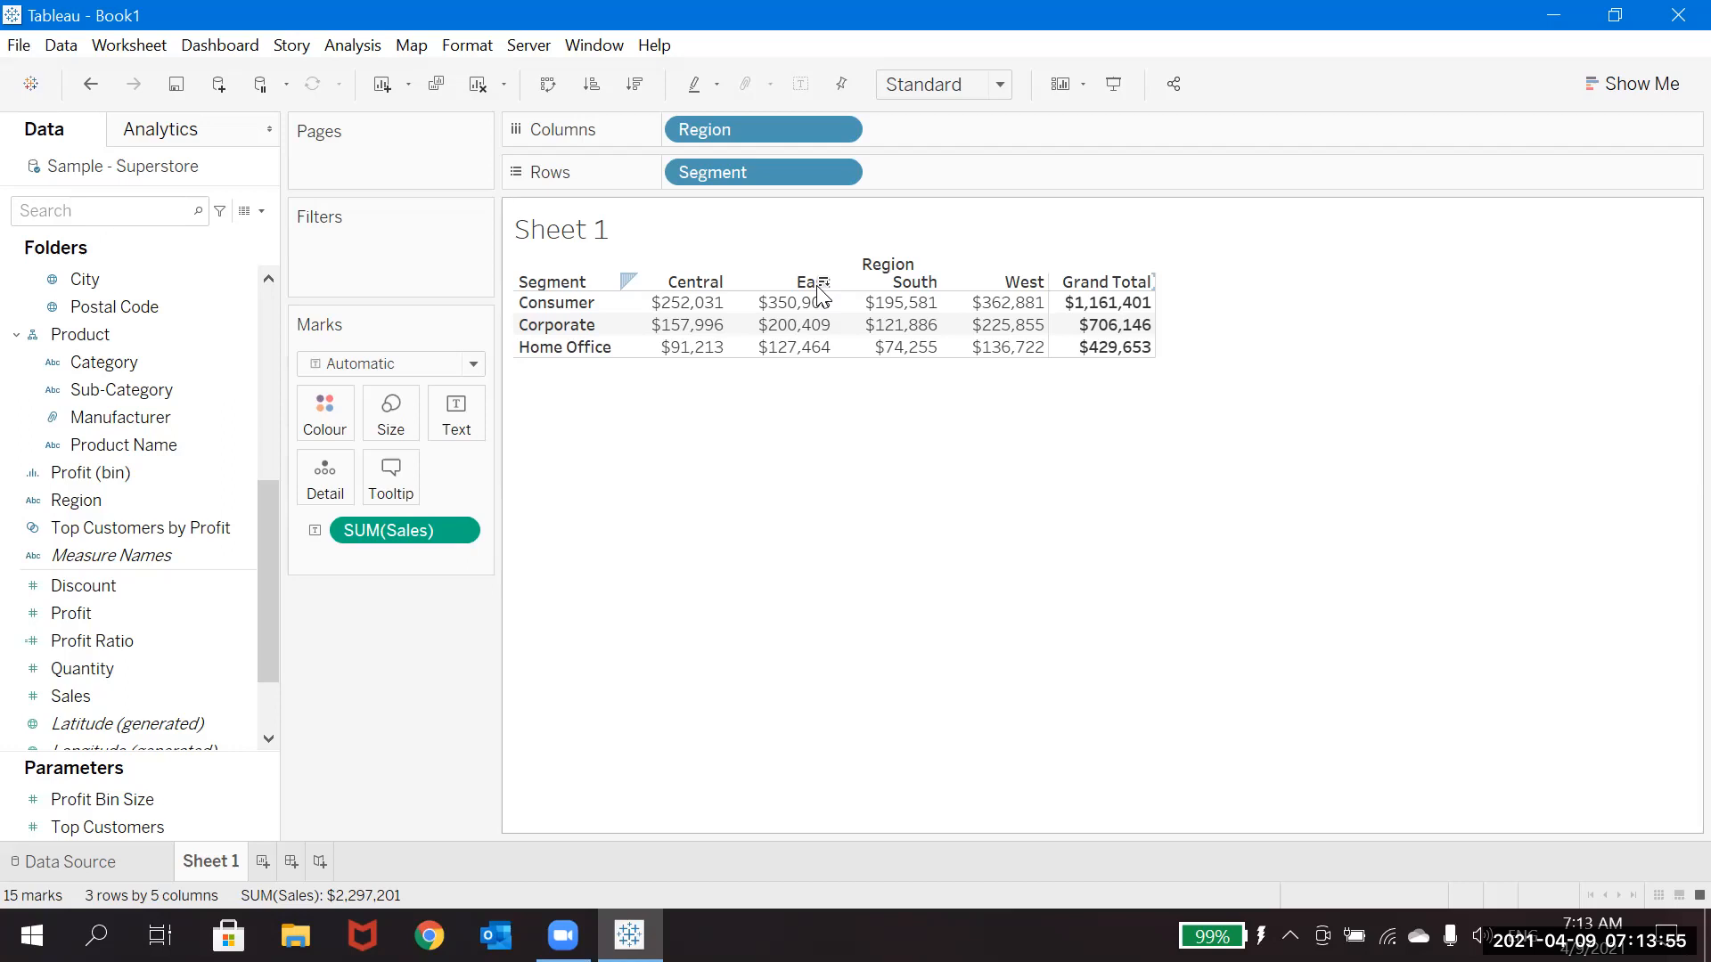
Try filtering Region to only Central and East by excluding South and West, and undo the filter.
click(840, 130)
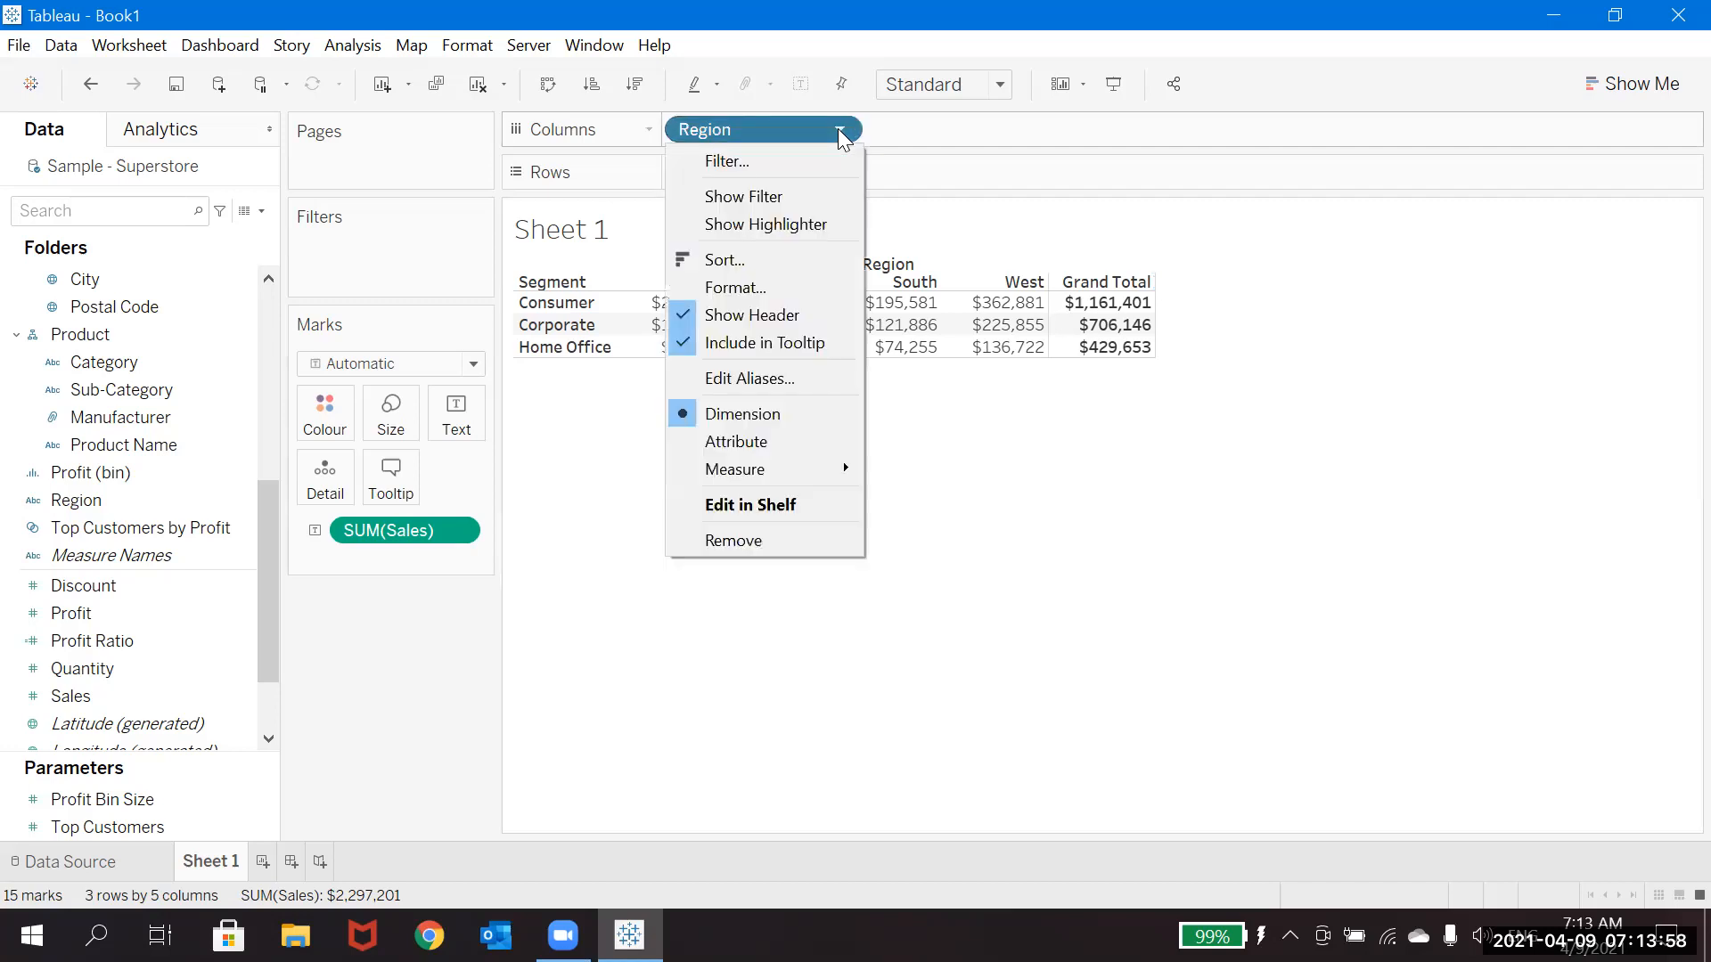
click(766, 160)
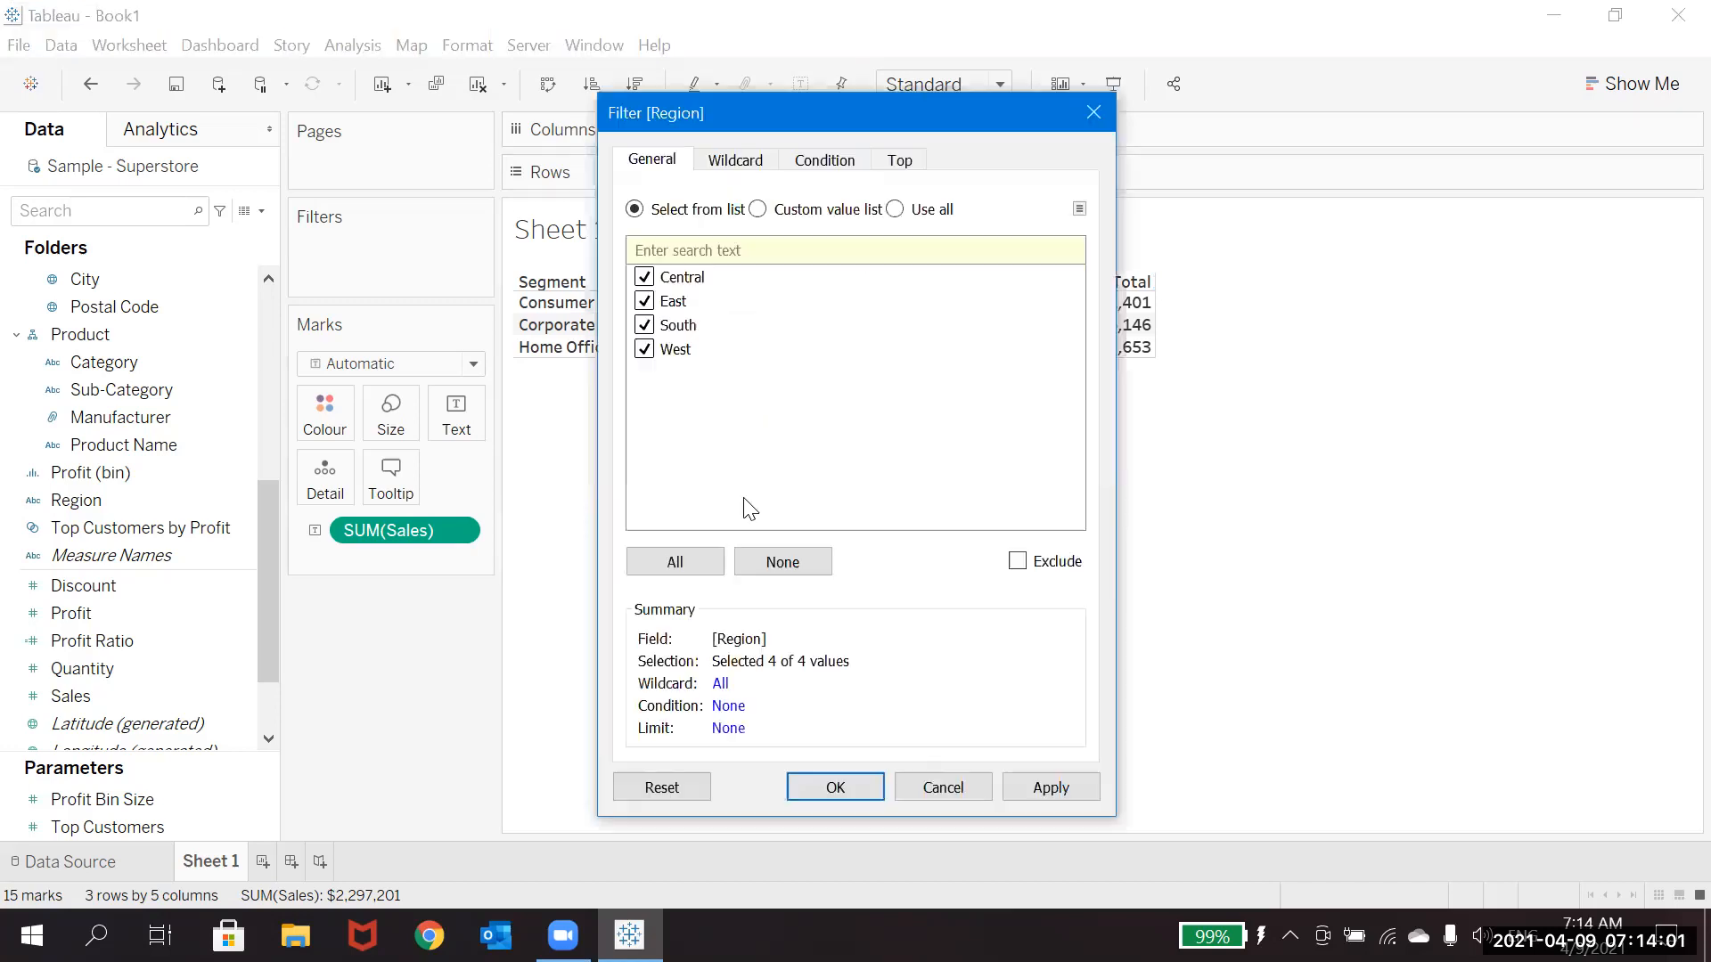
click(643, 349)
click(644, 325)
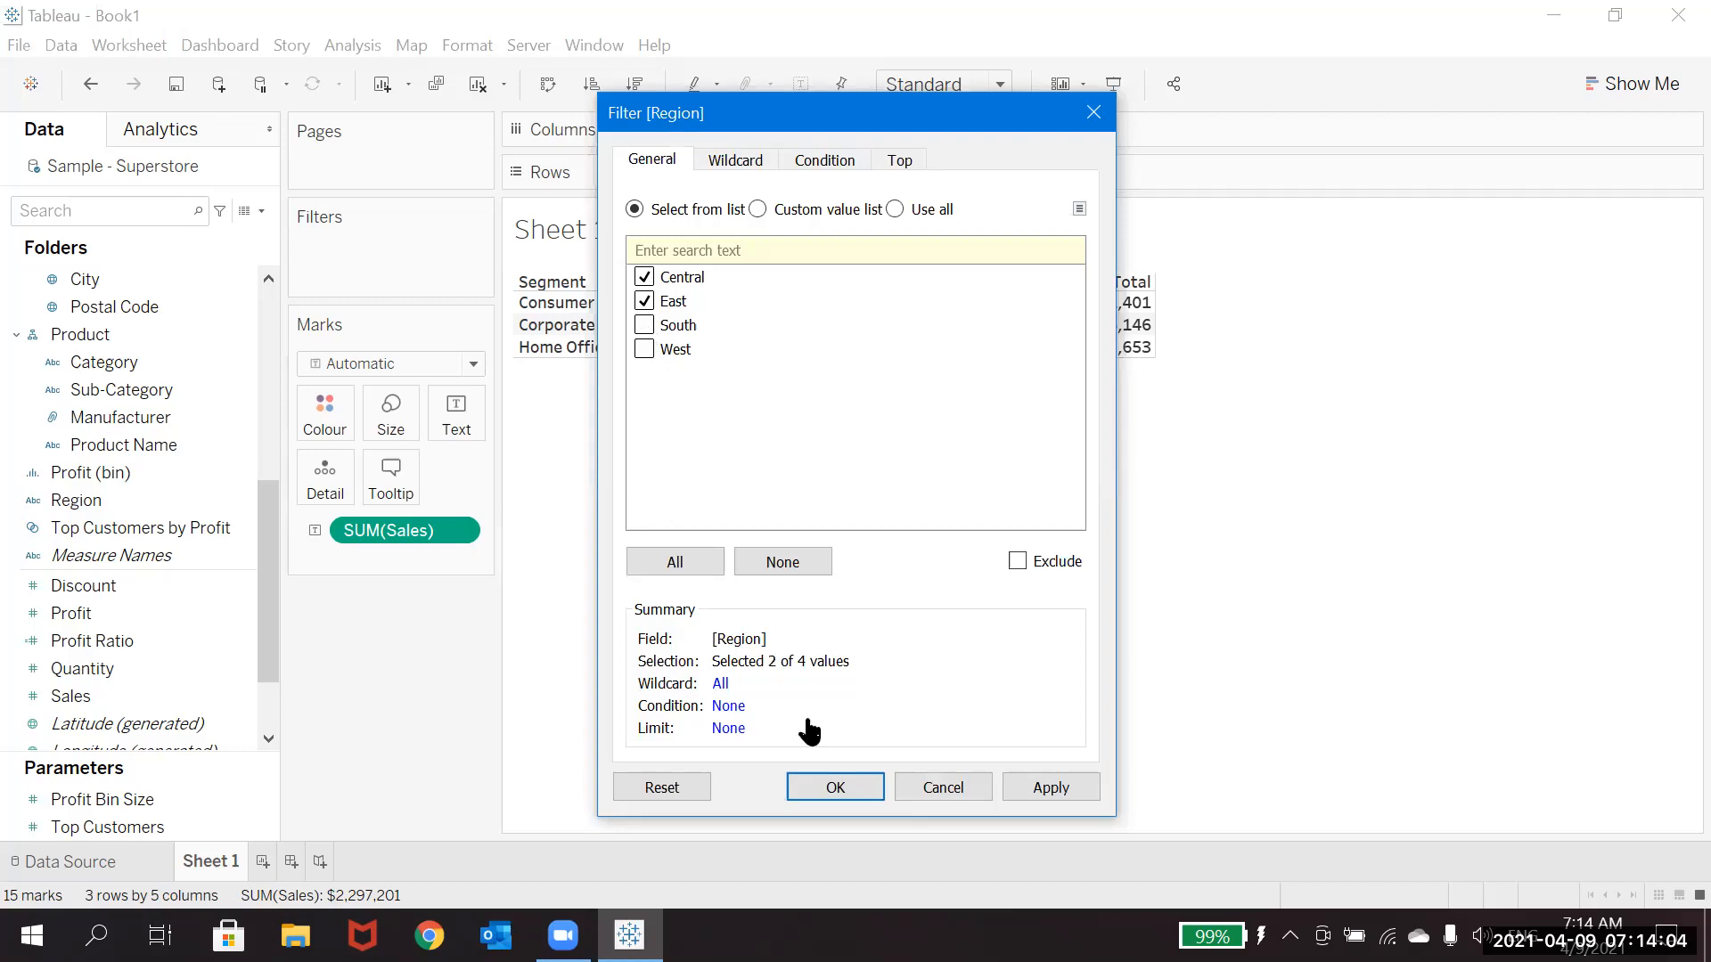
click(834, 788)
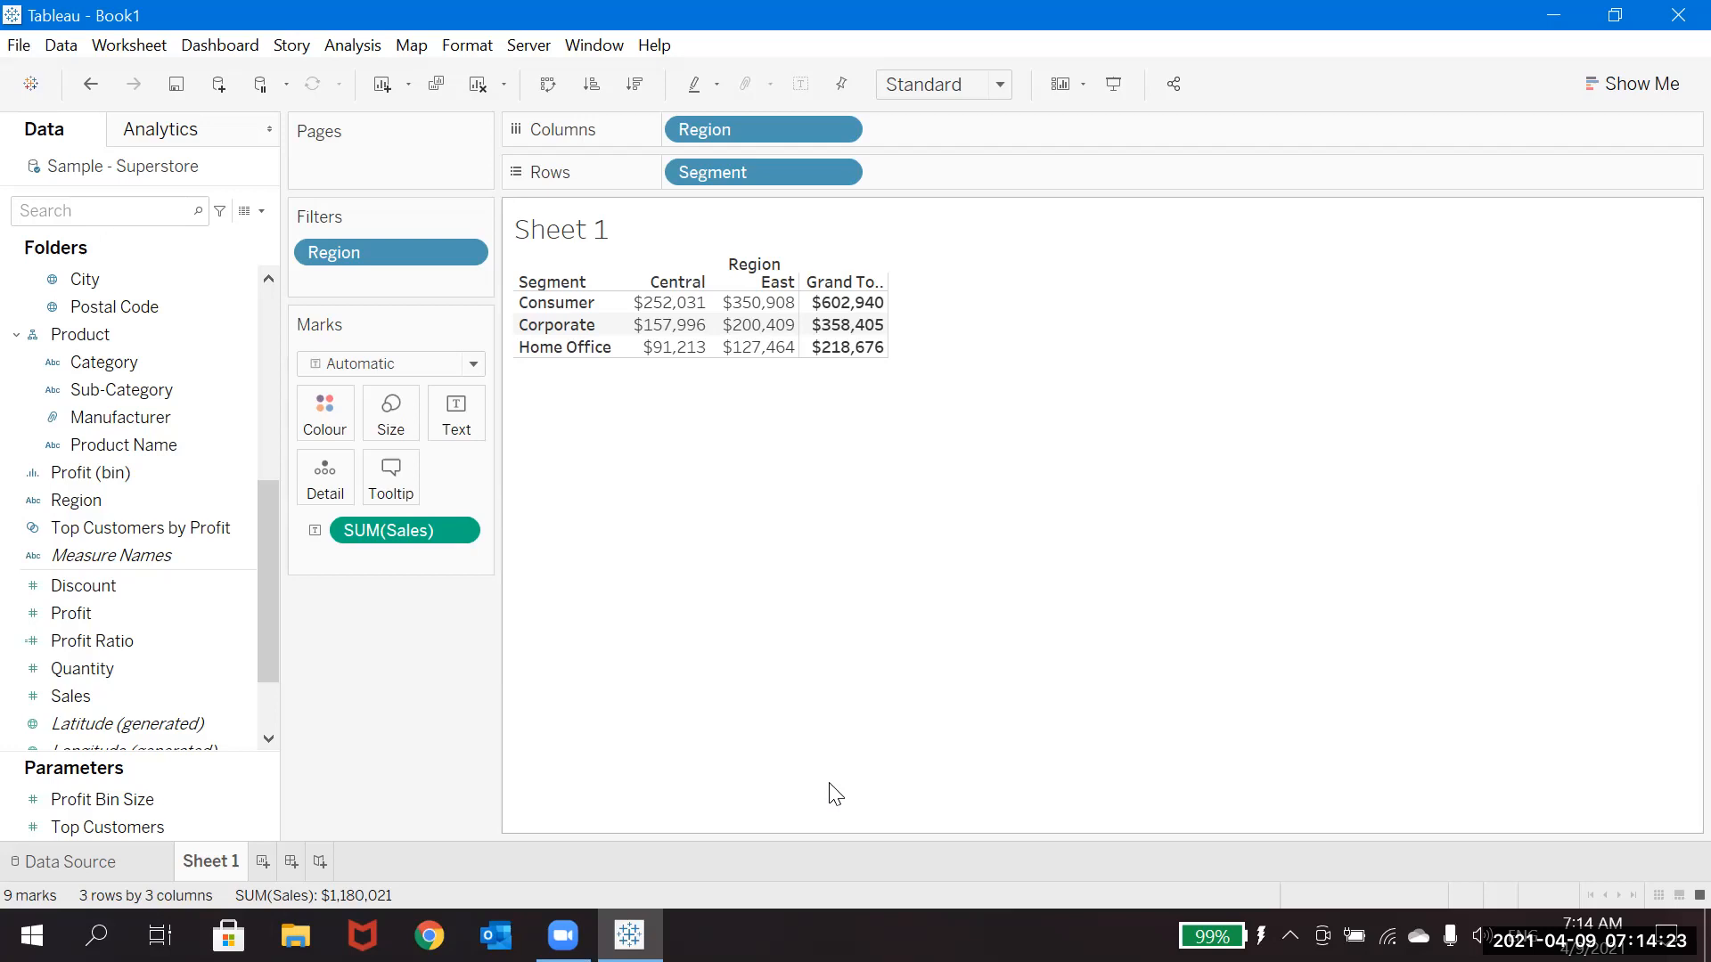
click(92, 87)
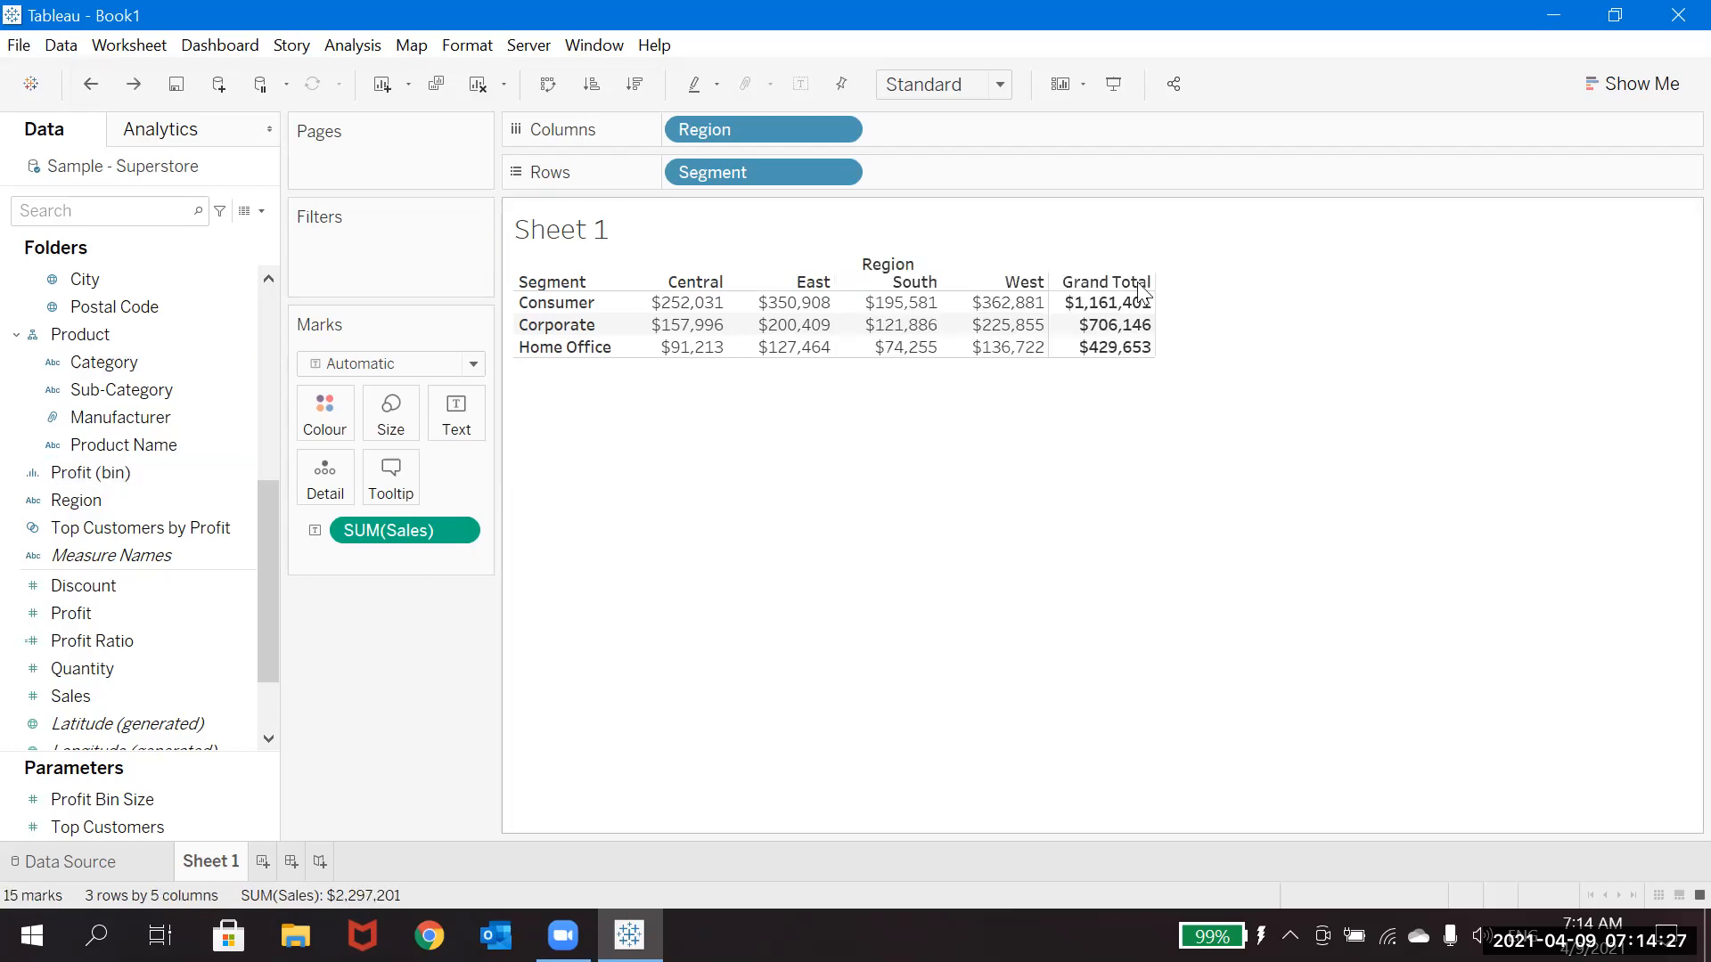
Review where a calculated field can be created: for the whole data source, from the Region and Profit fields, and among the analysis commands.
mouse_move(1105, 304)
mouse_move(821, 310)
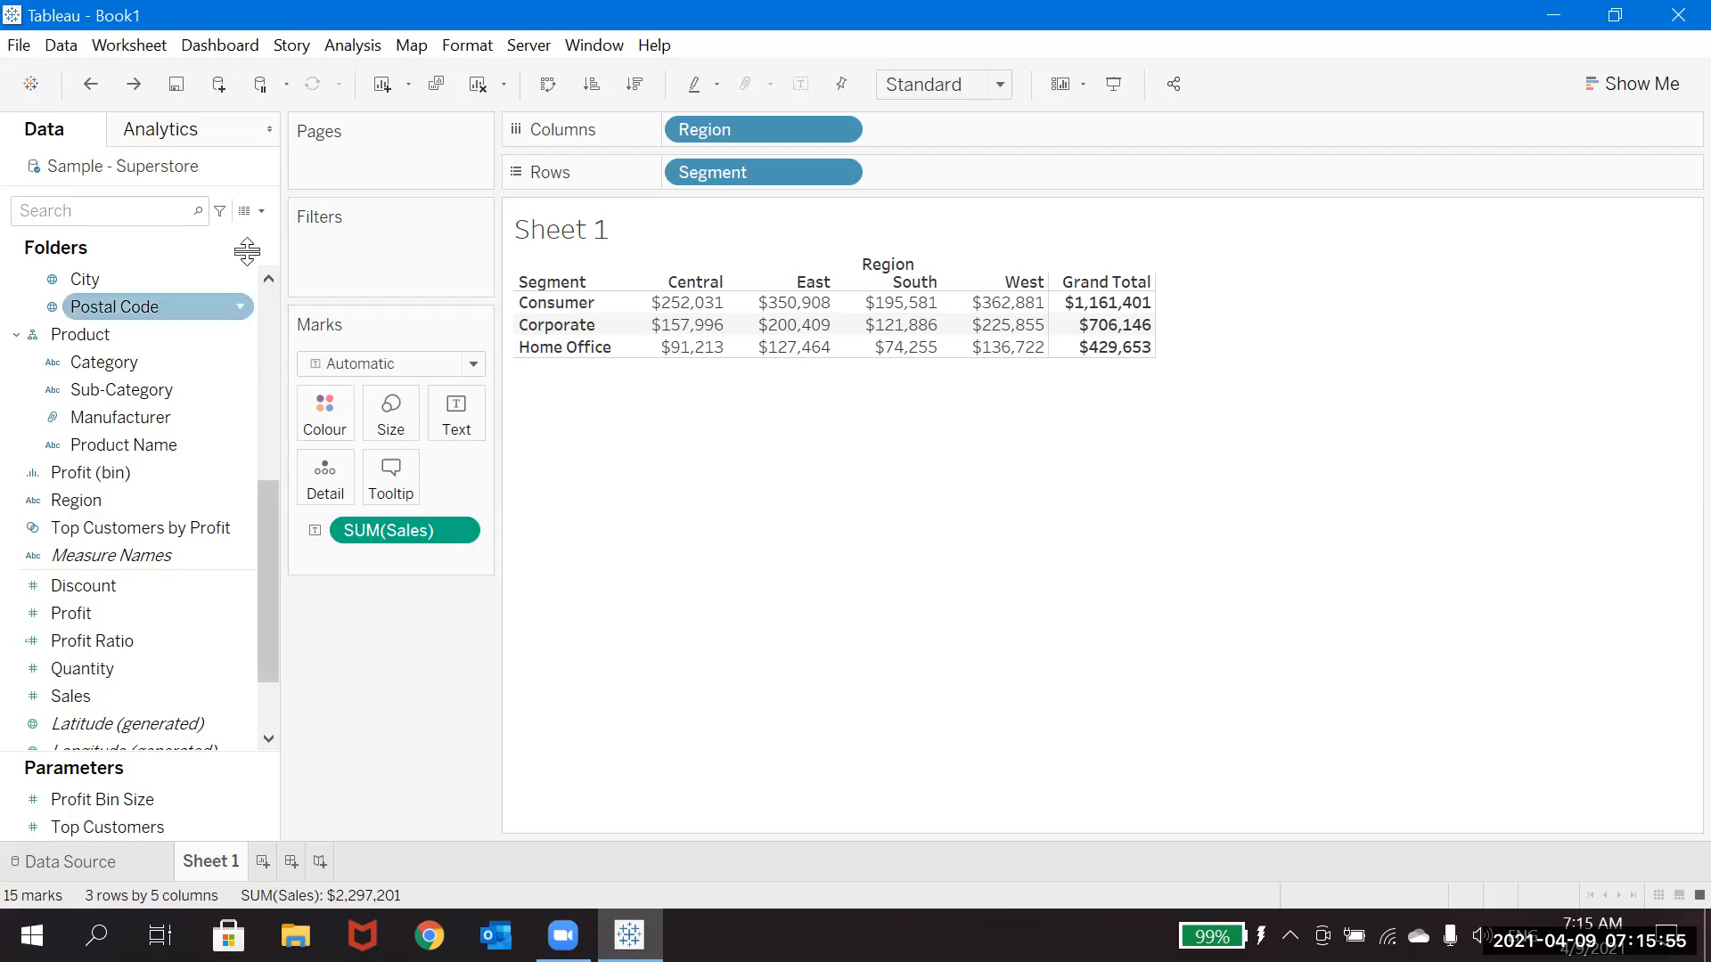
click(262, 212)
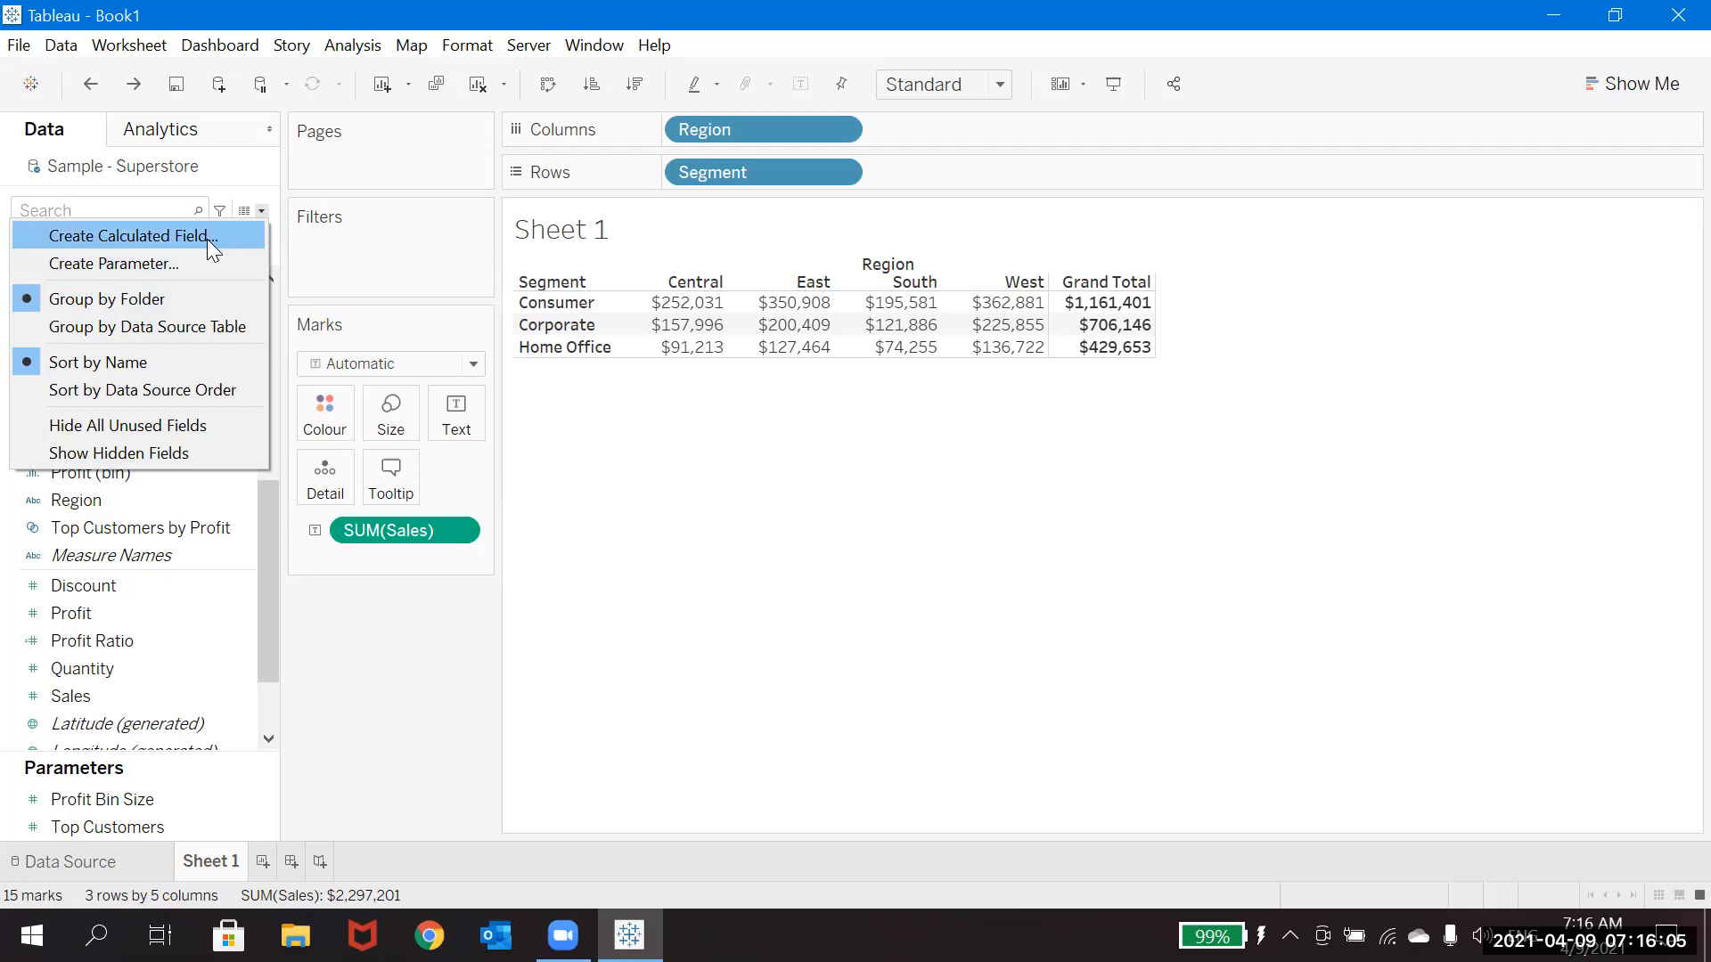
click(407, 717)
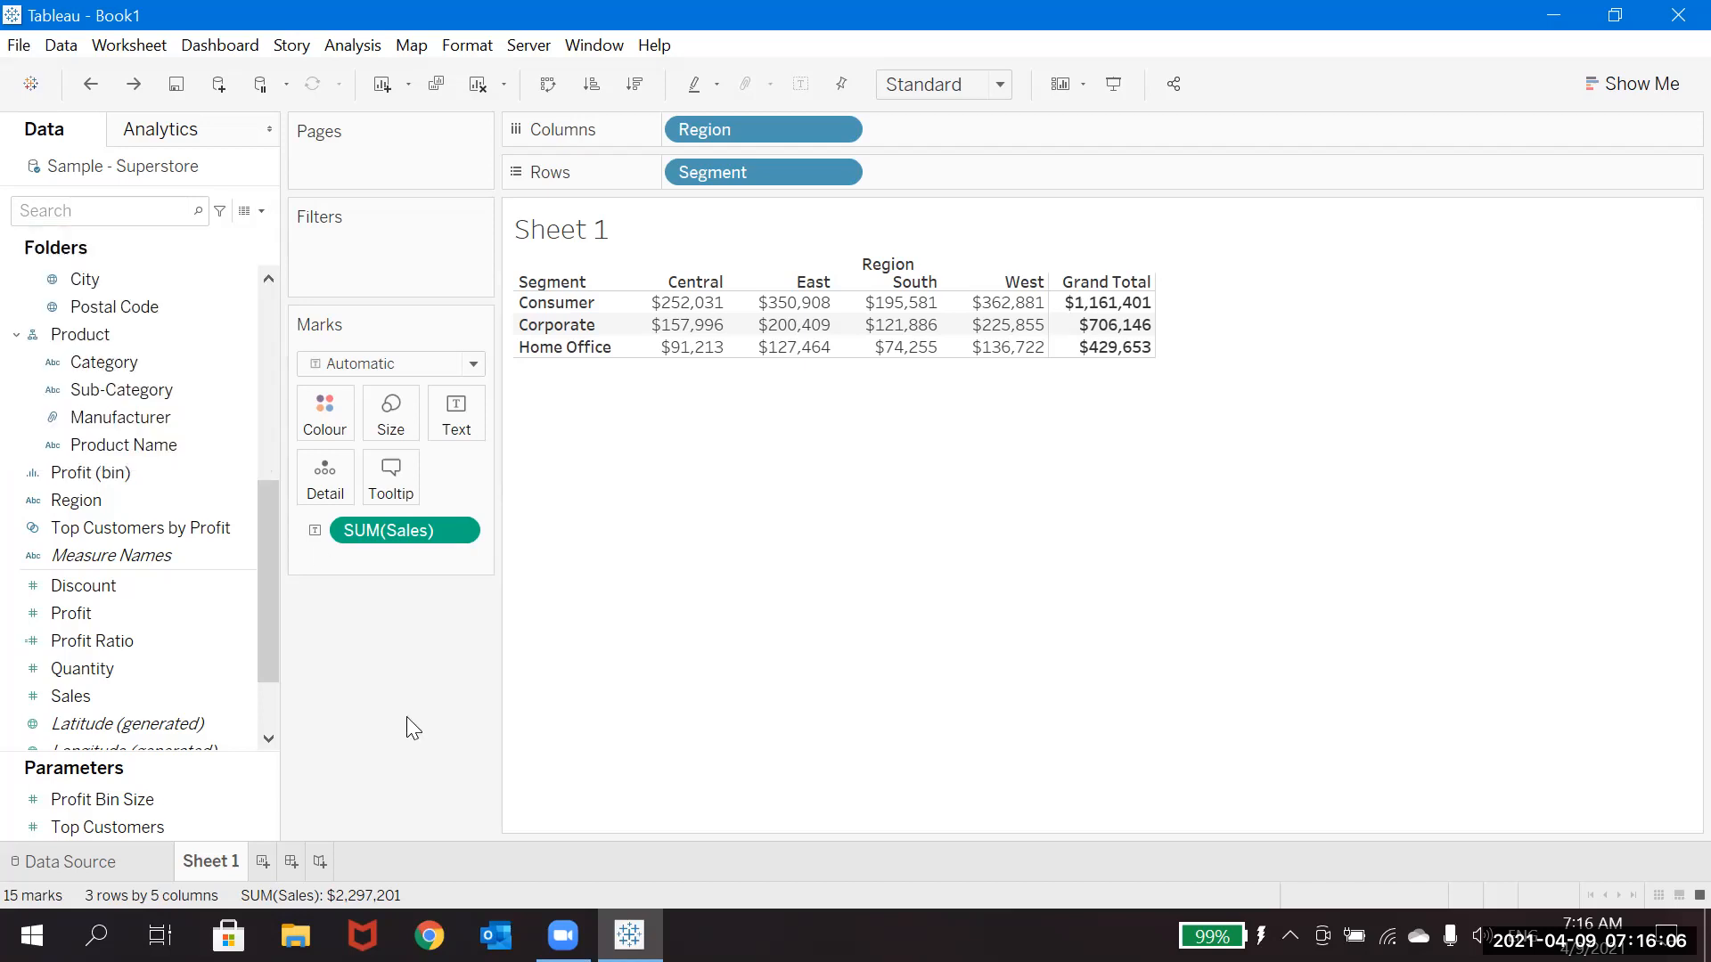
click(173, 497)
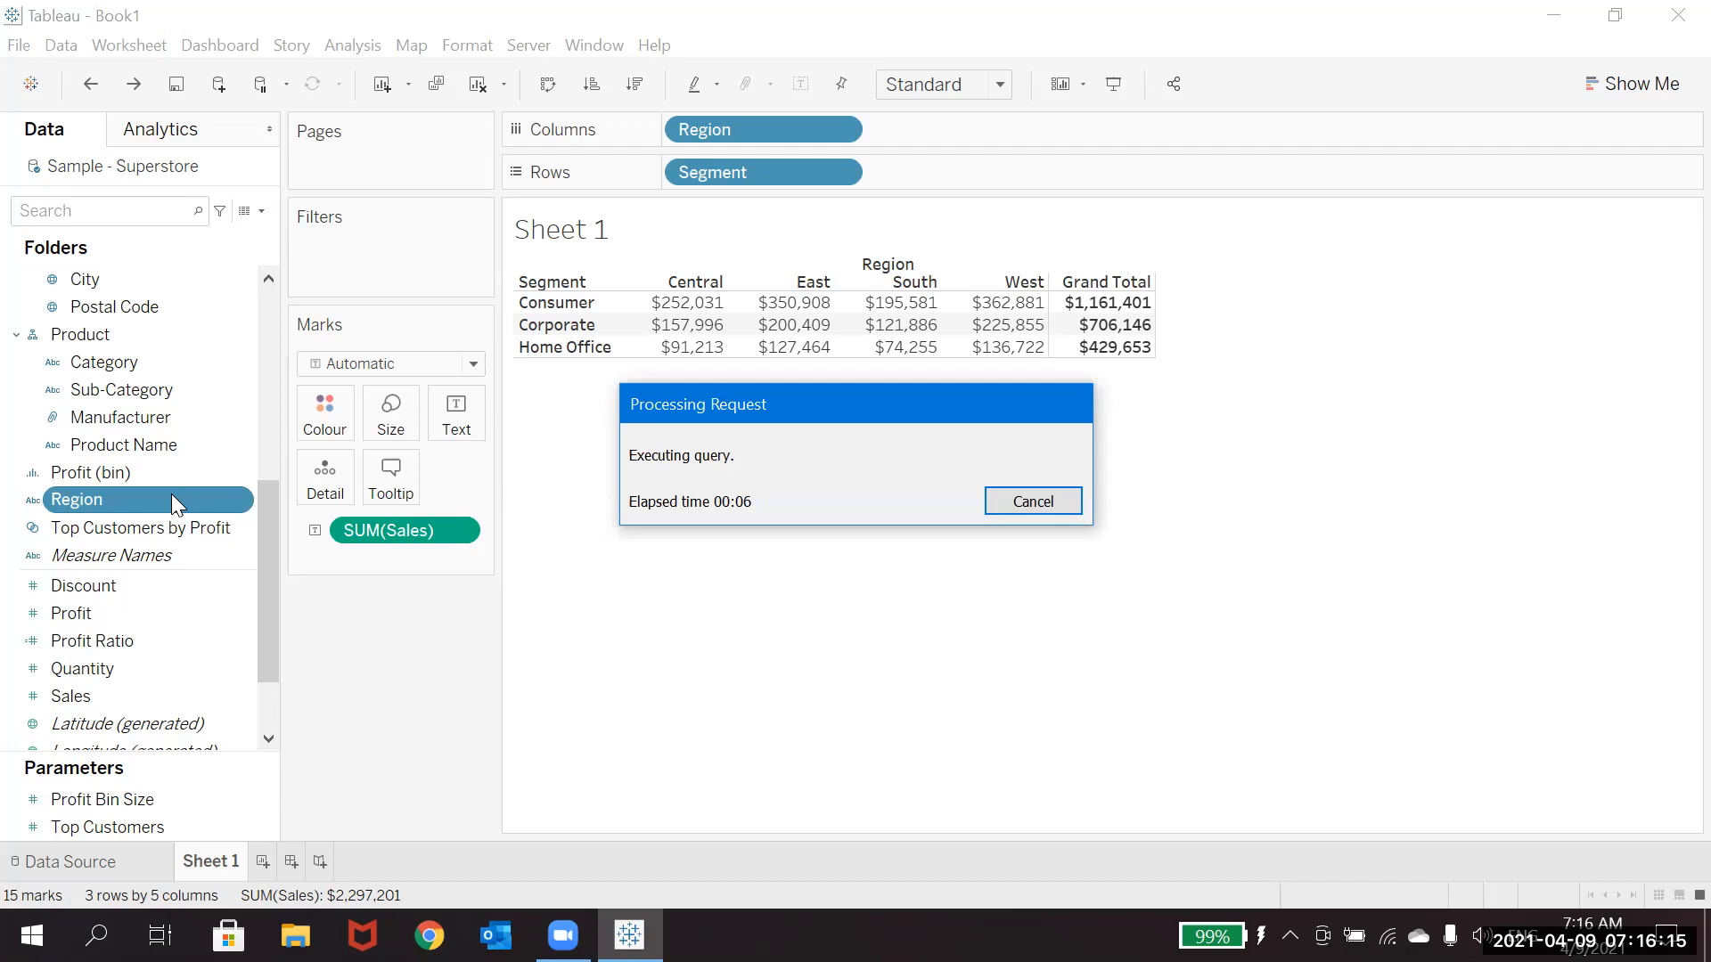
right_click(171, 497)
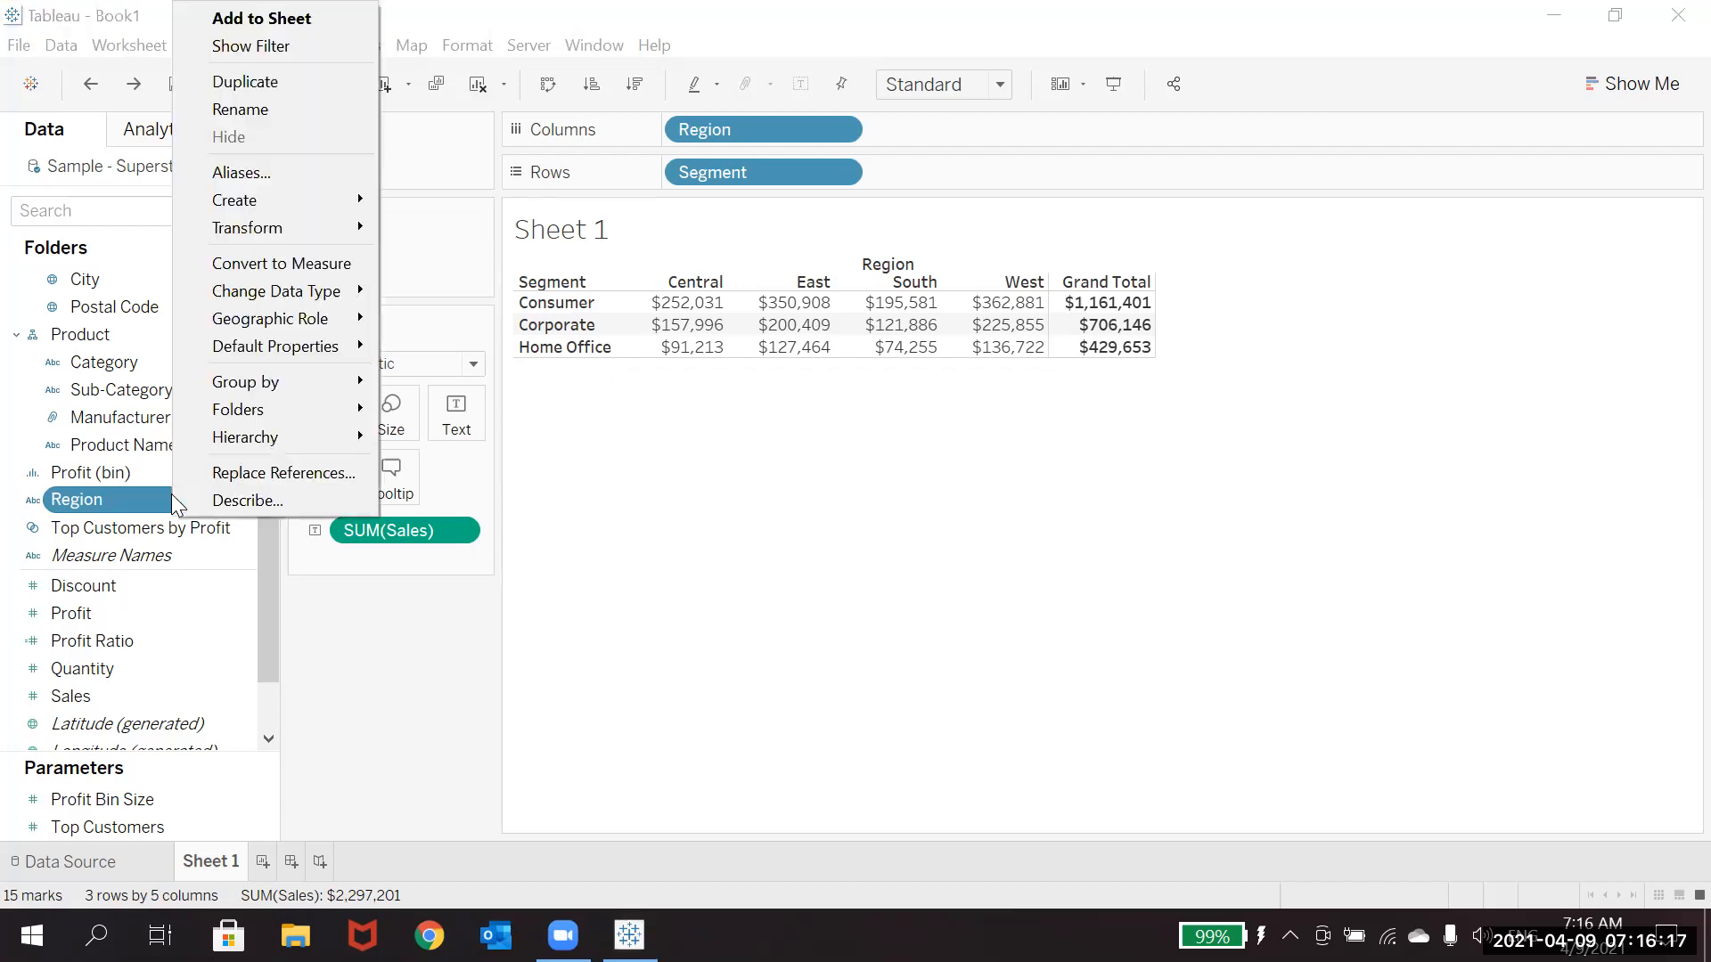
mouse_move(325, 211)
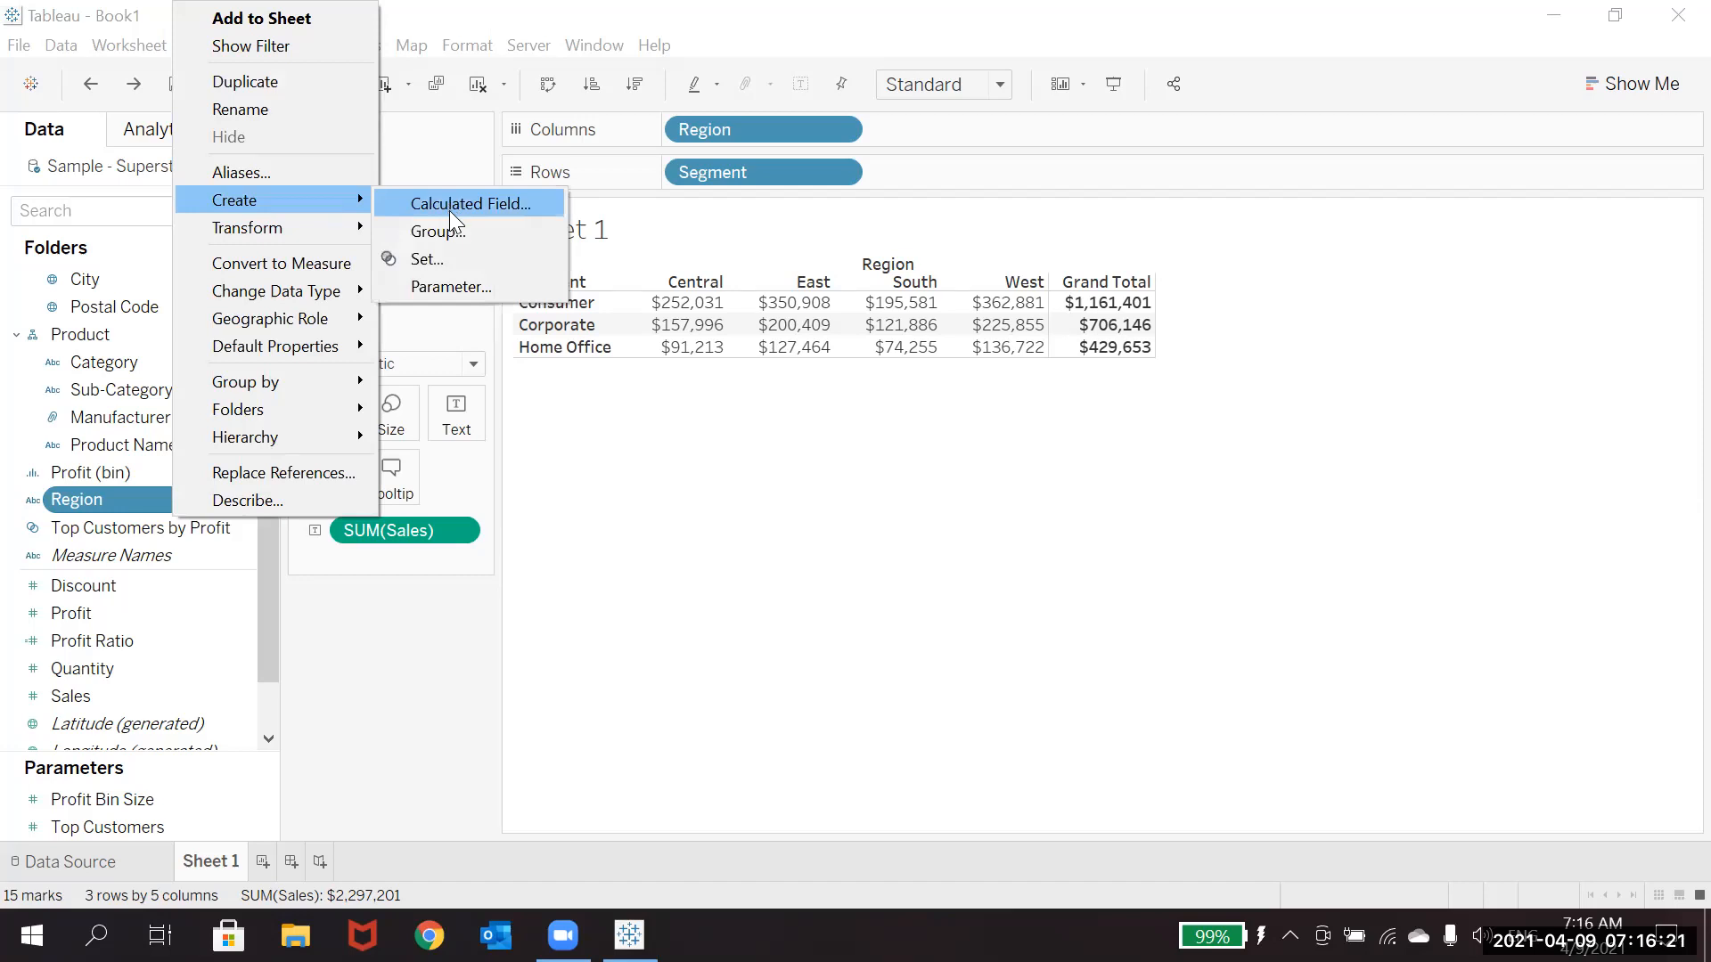
click(373, 621)
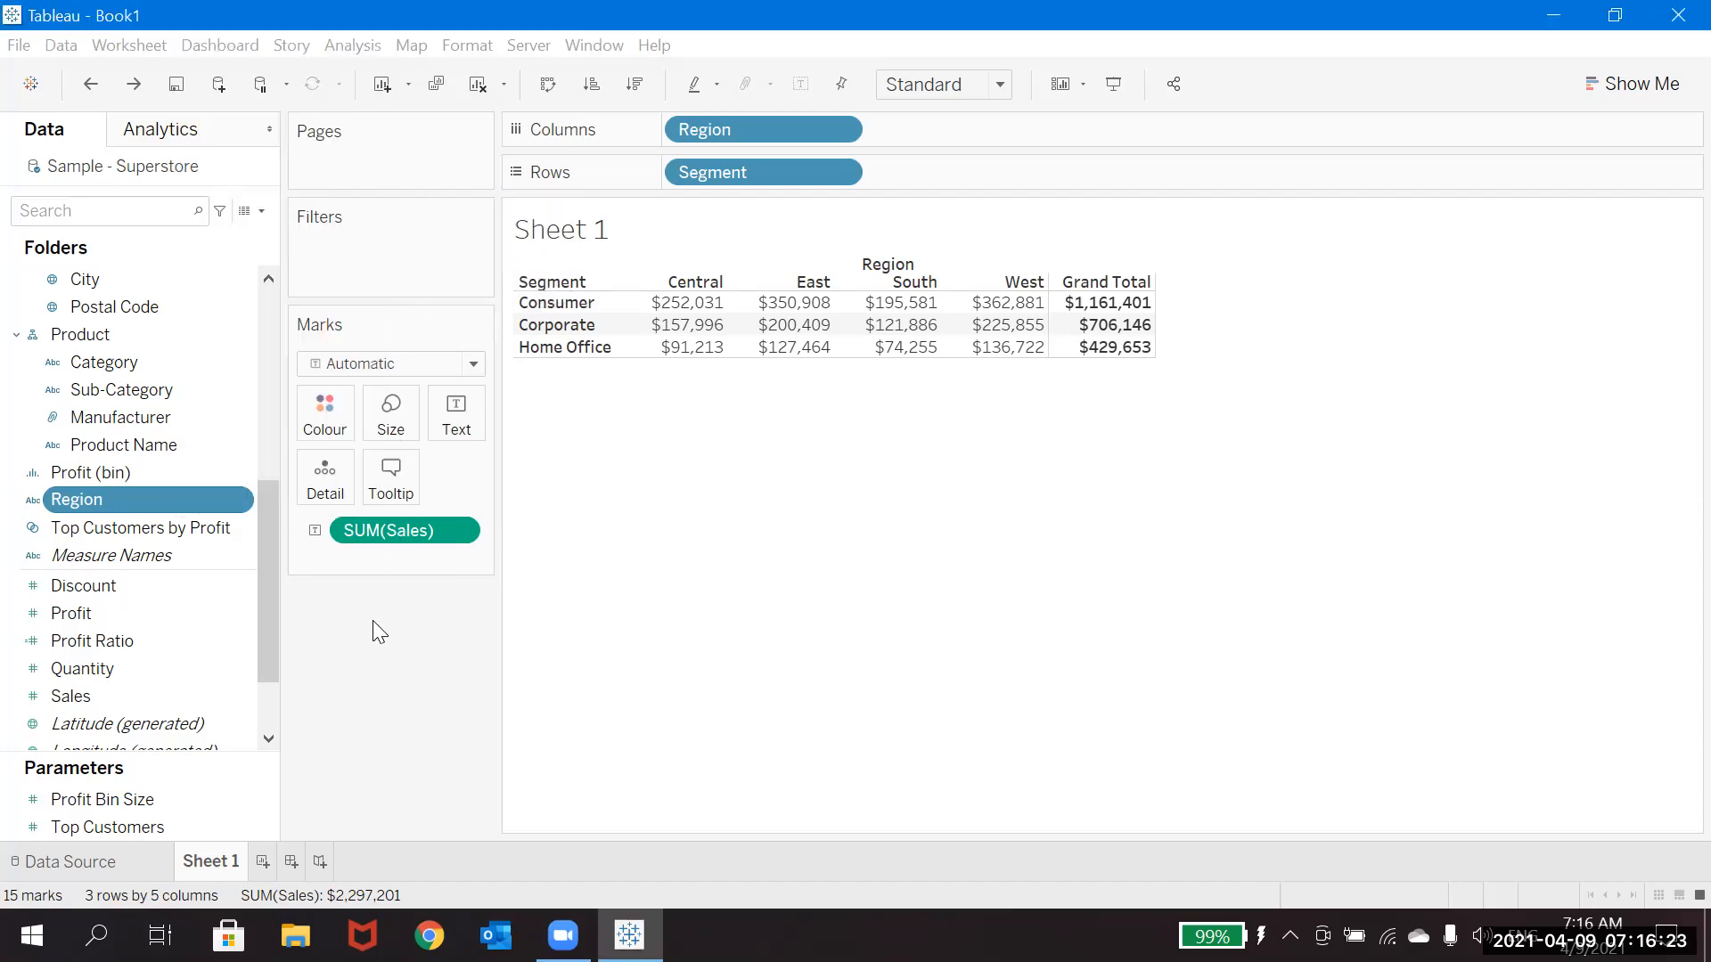
right_click(112, 609)
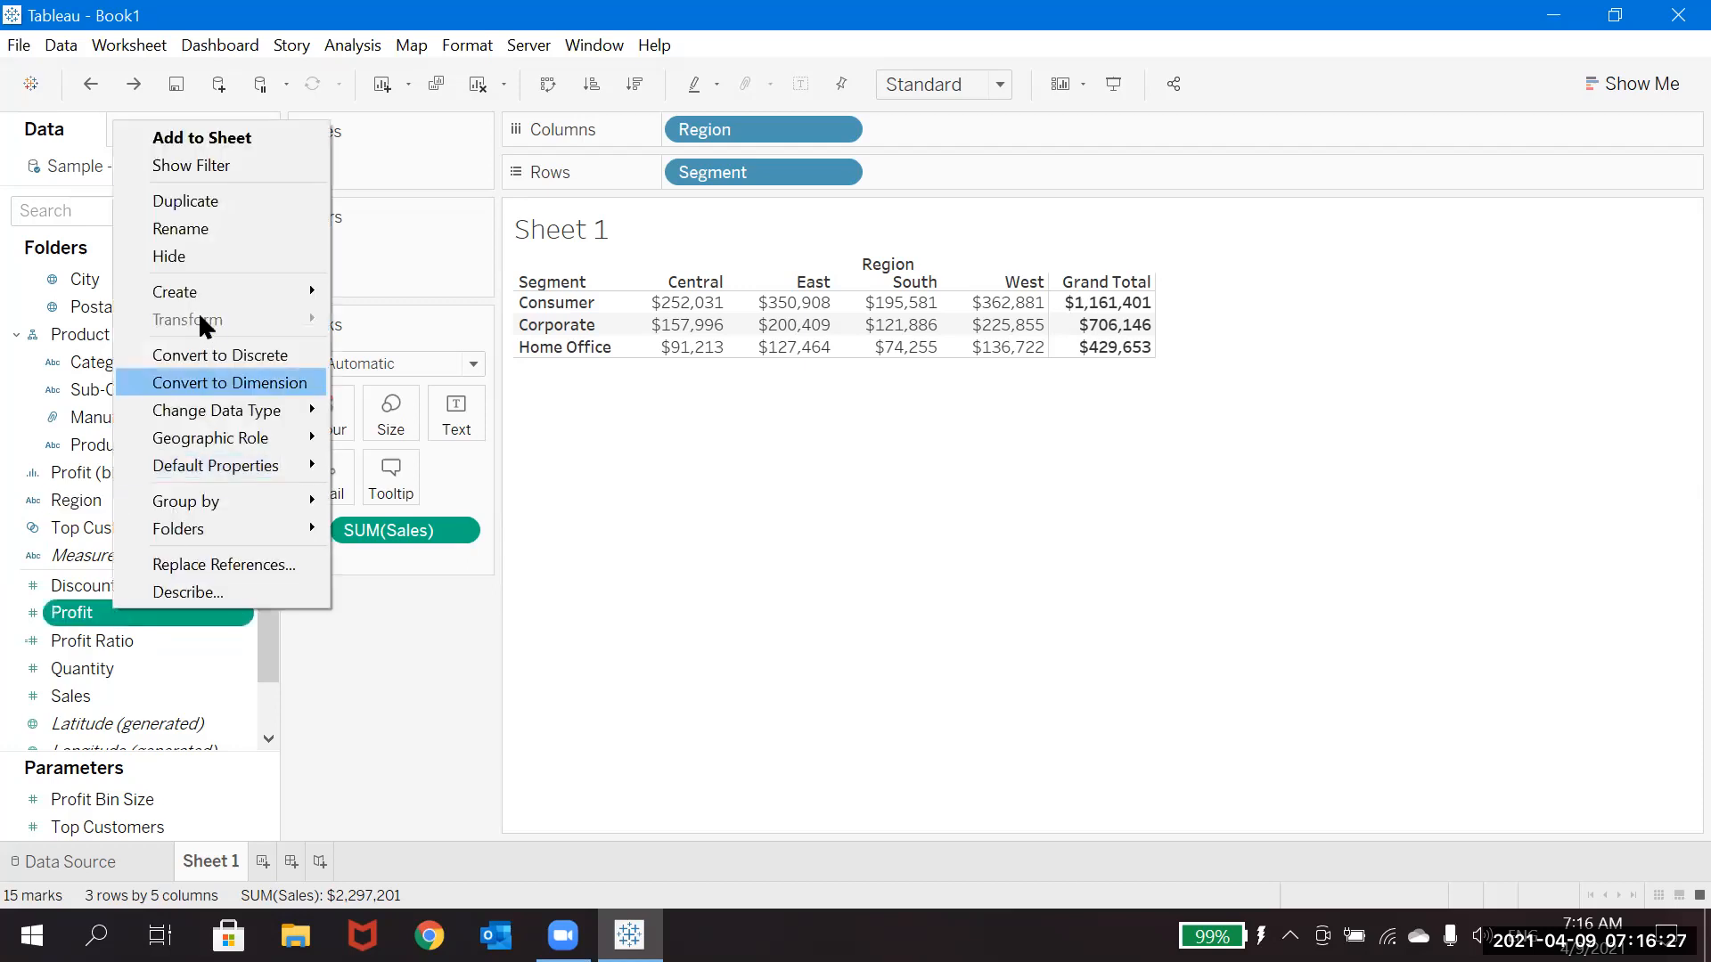
mouse_move(196, 291)
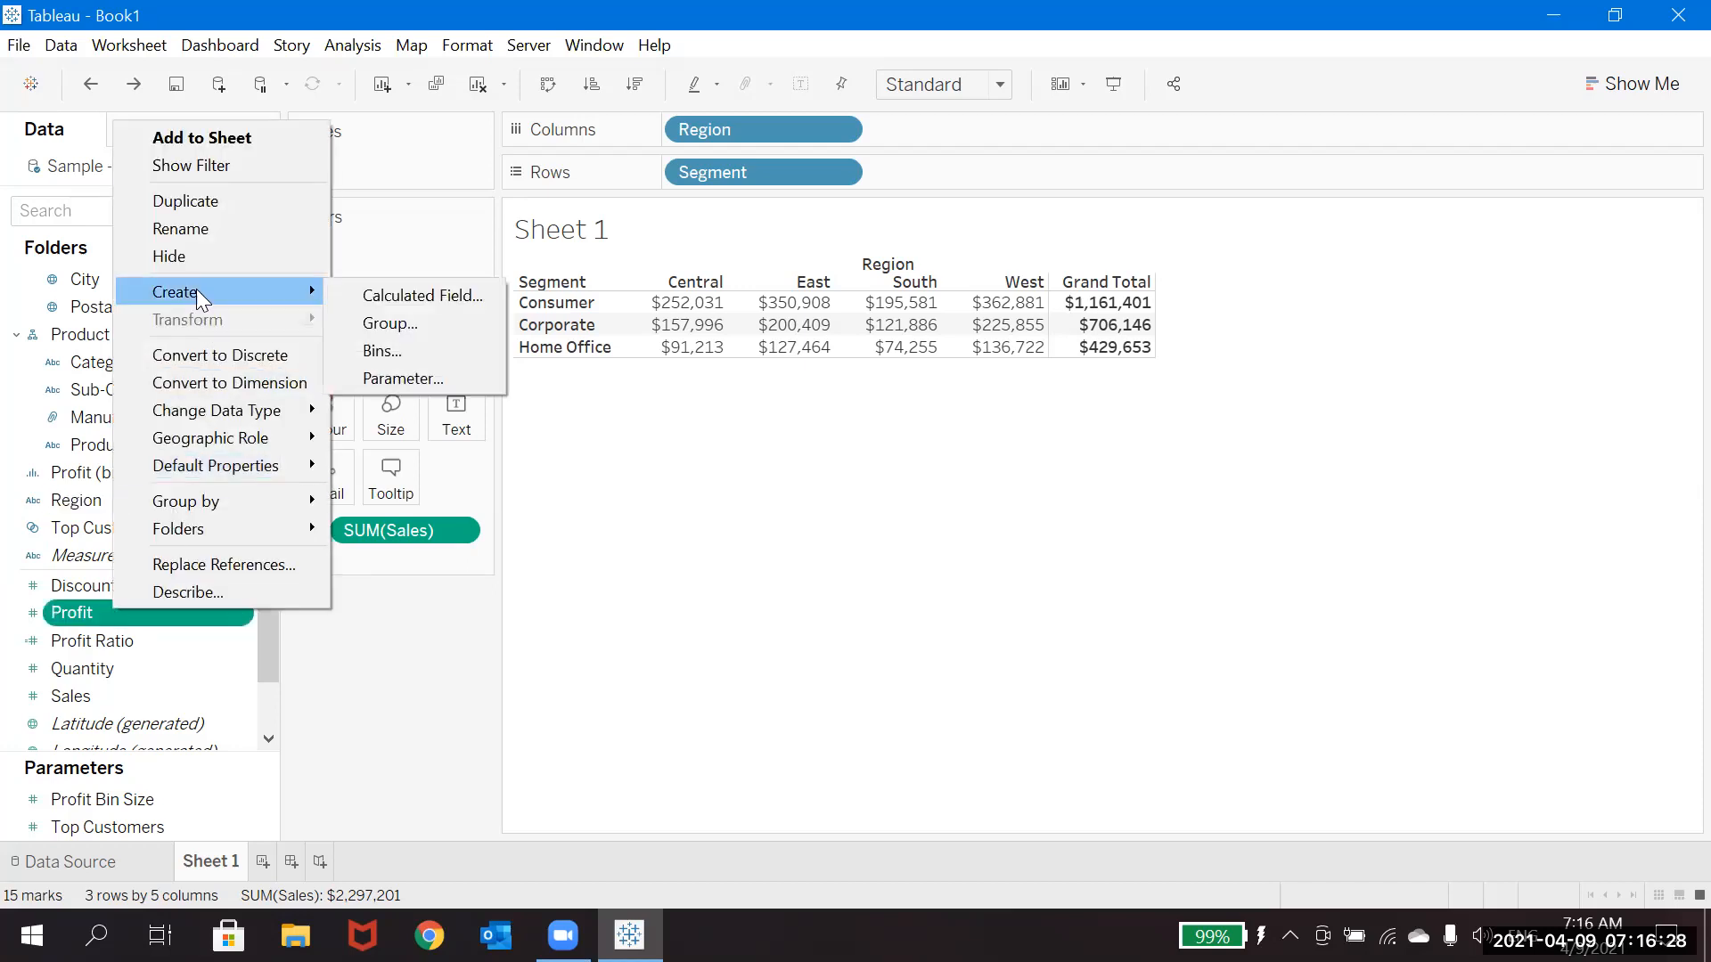
click(692, 532)
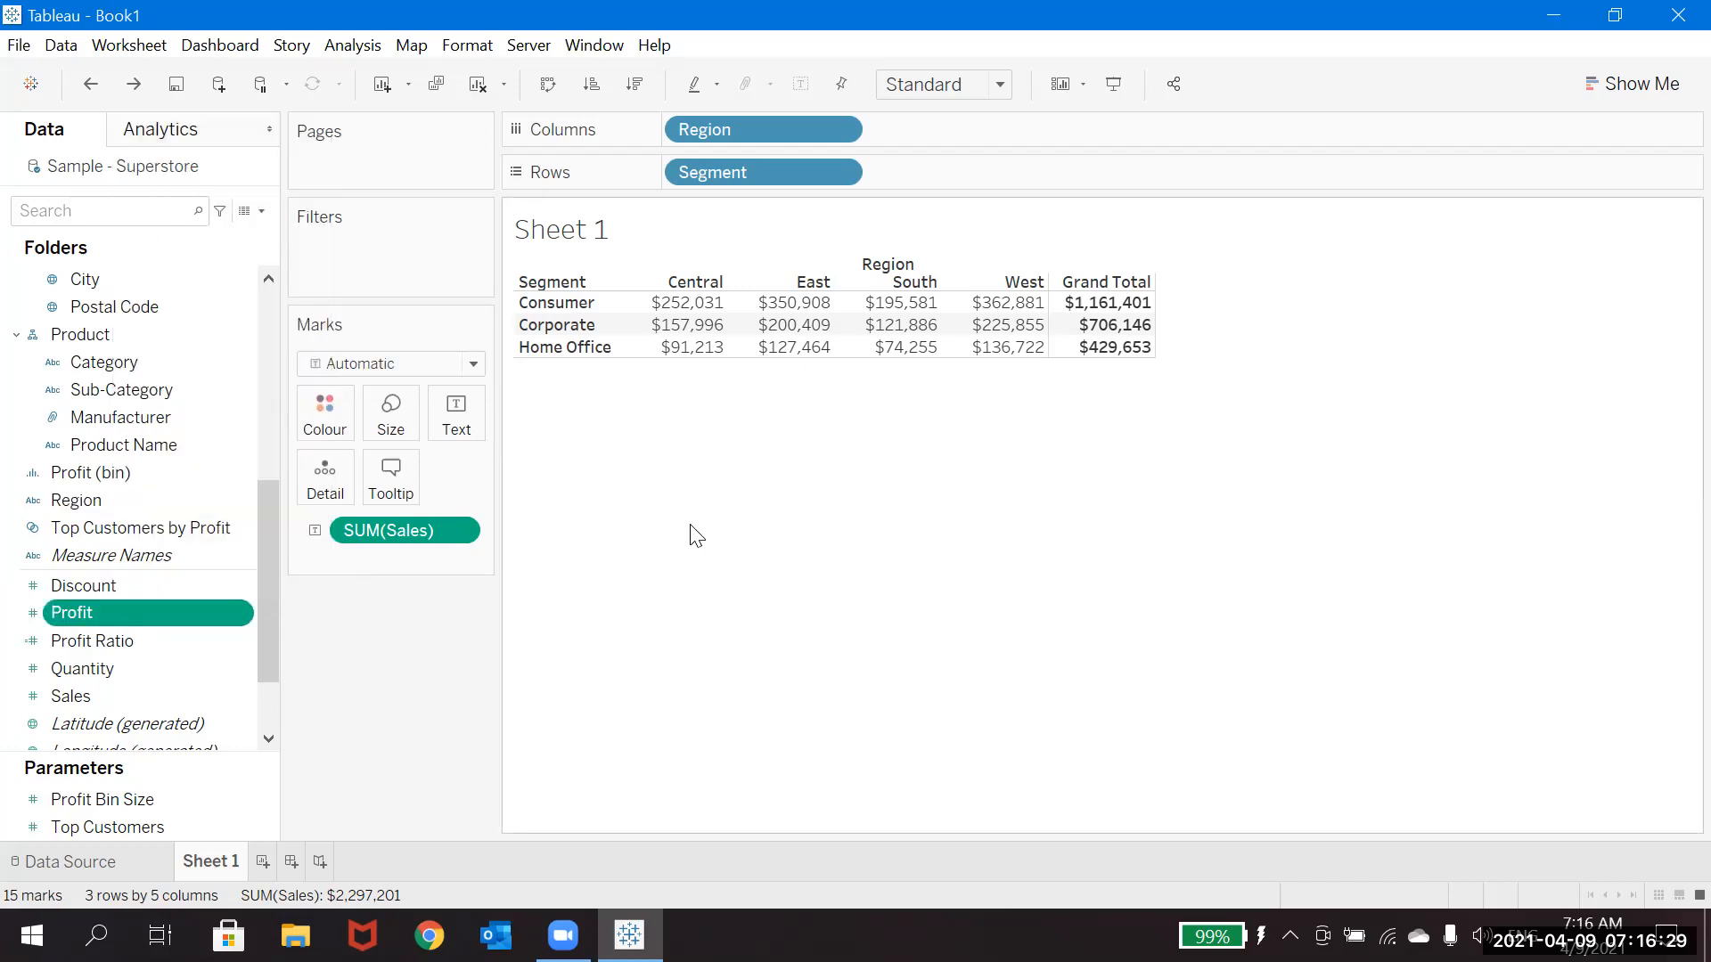
click(366, 52)
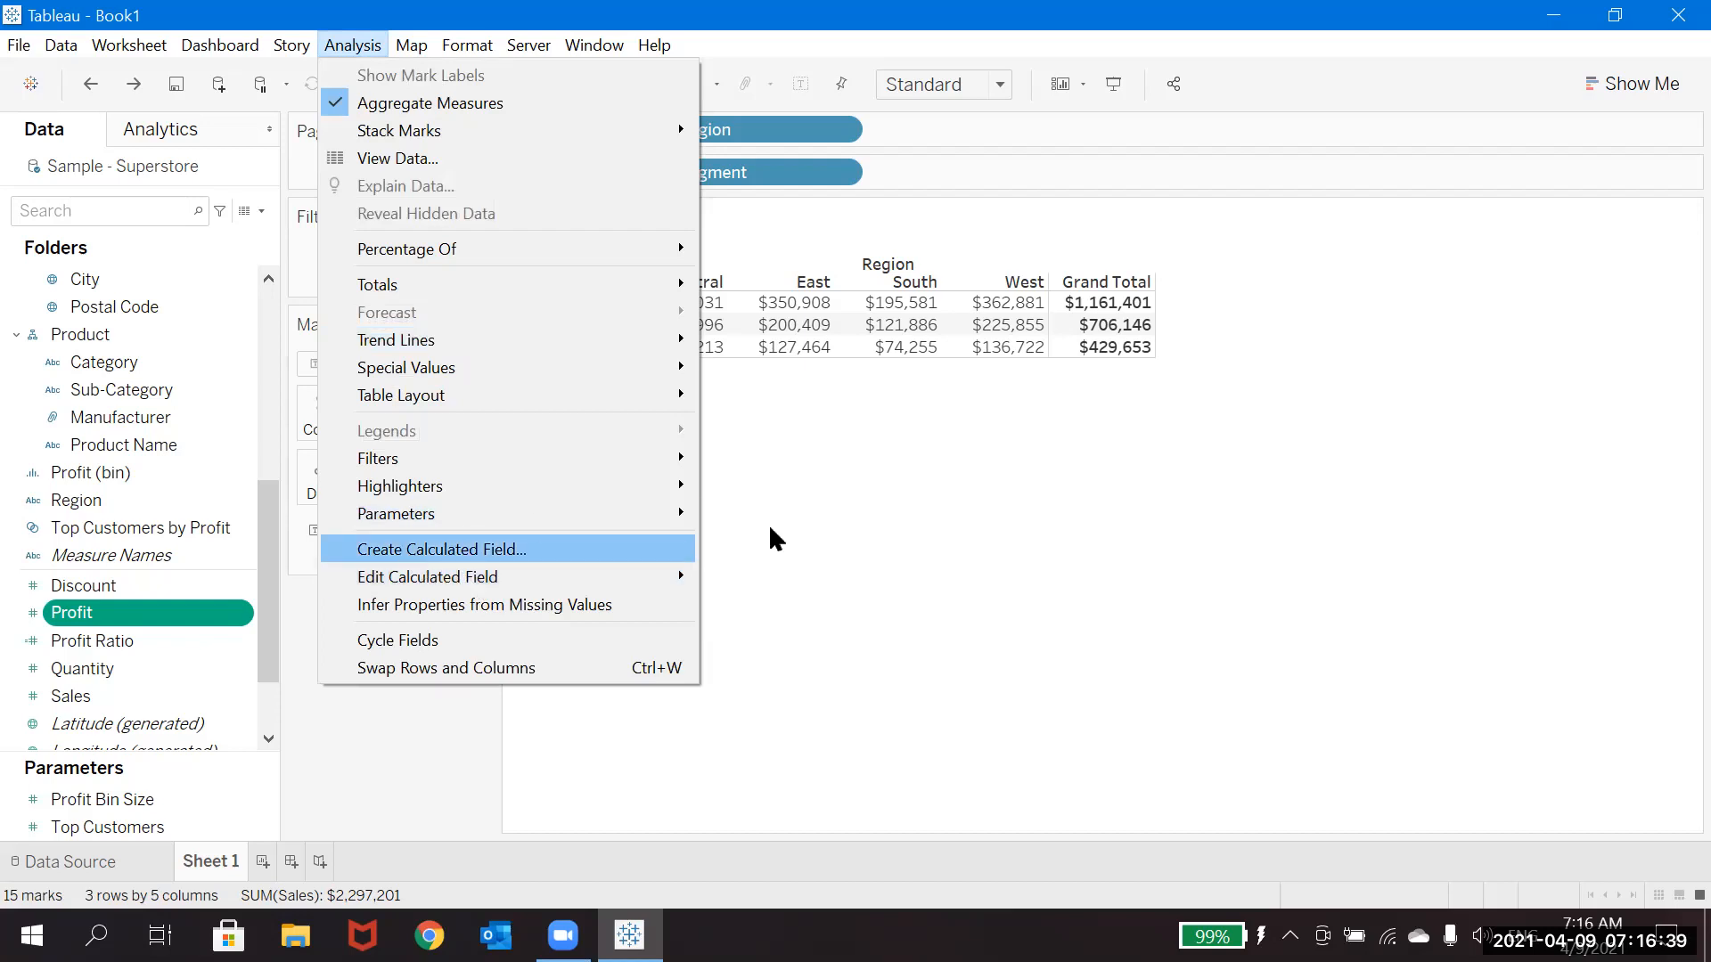
click(966, 603)
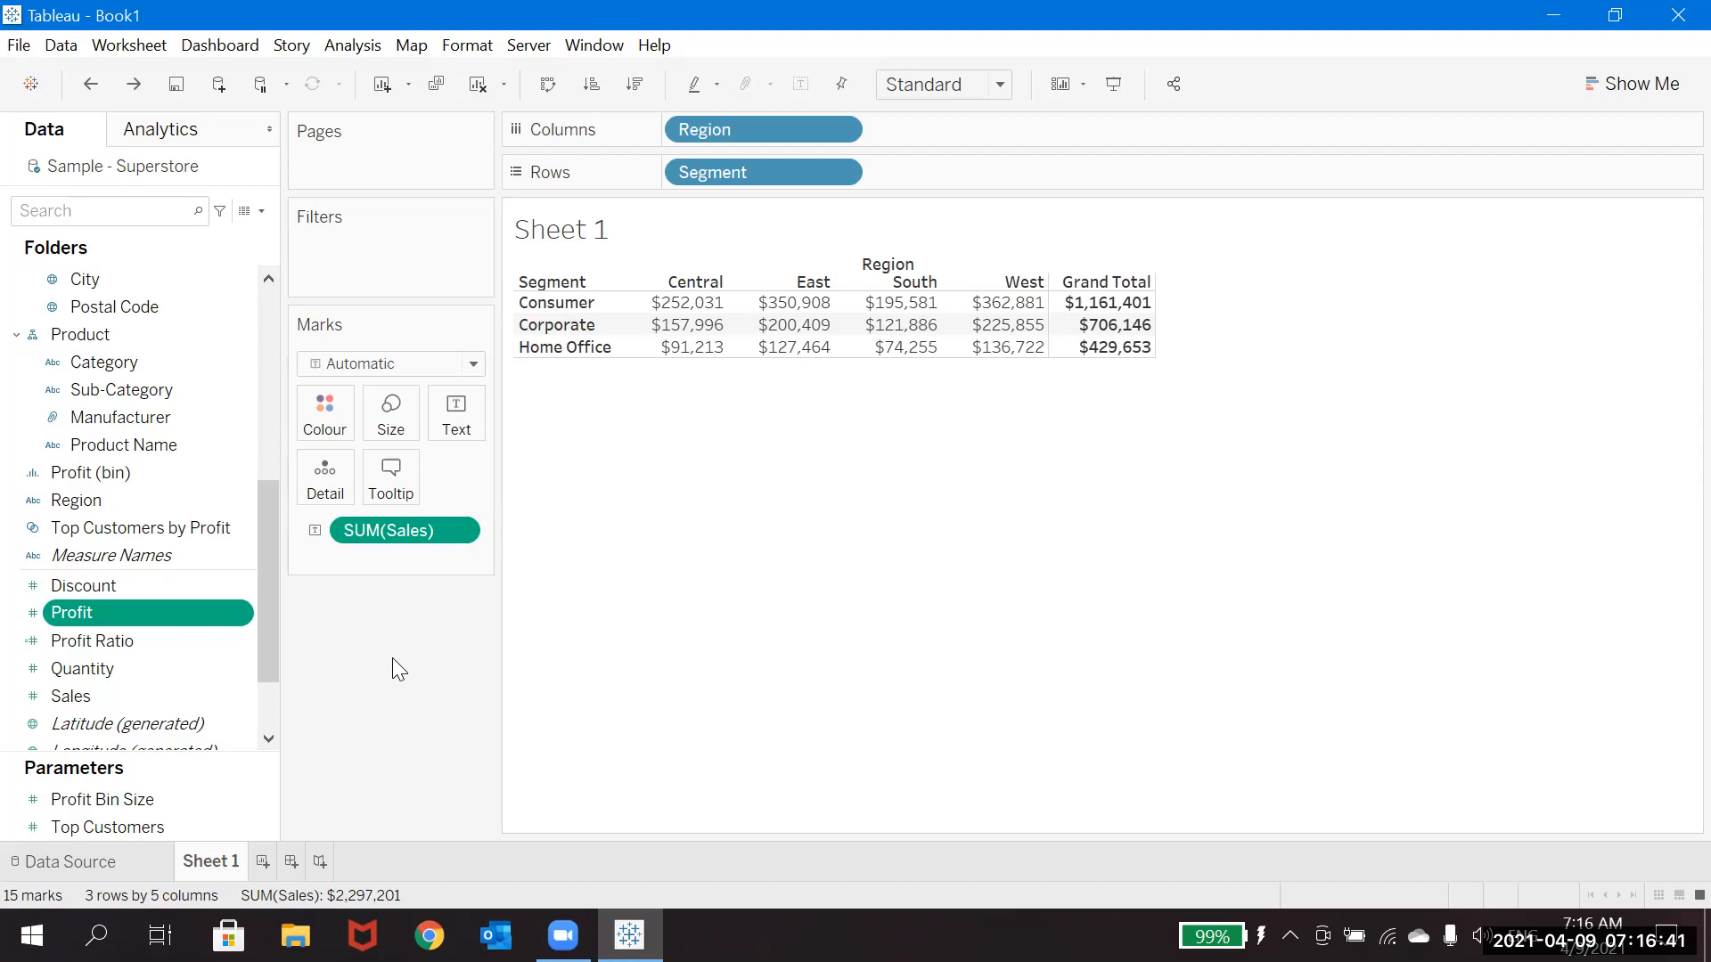
Create a new calculated field named "Central Sales".
click(262, 211)
click(217, 232)
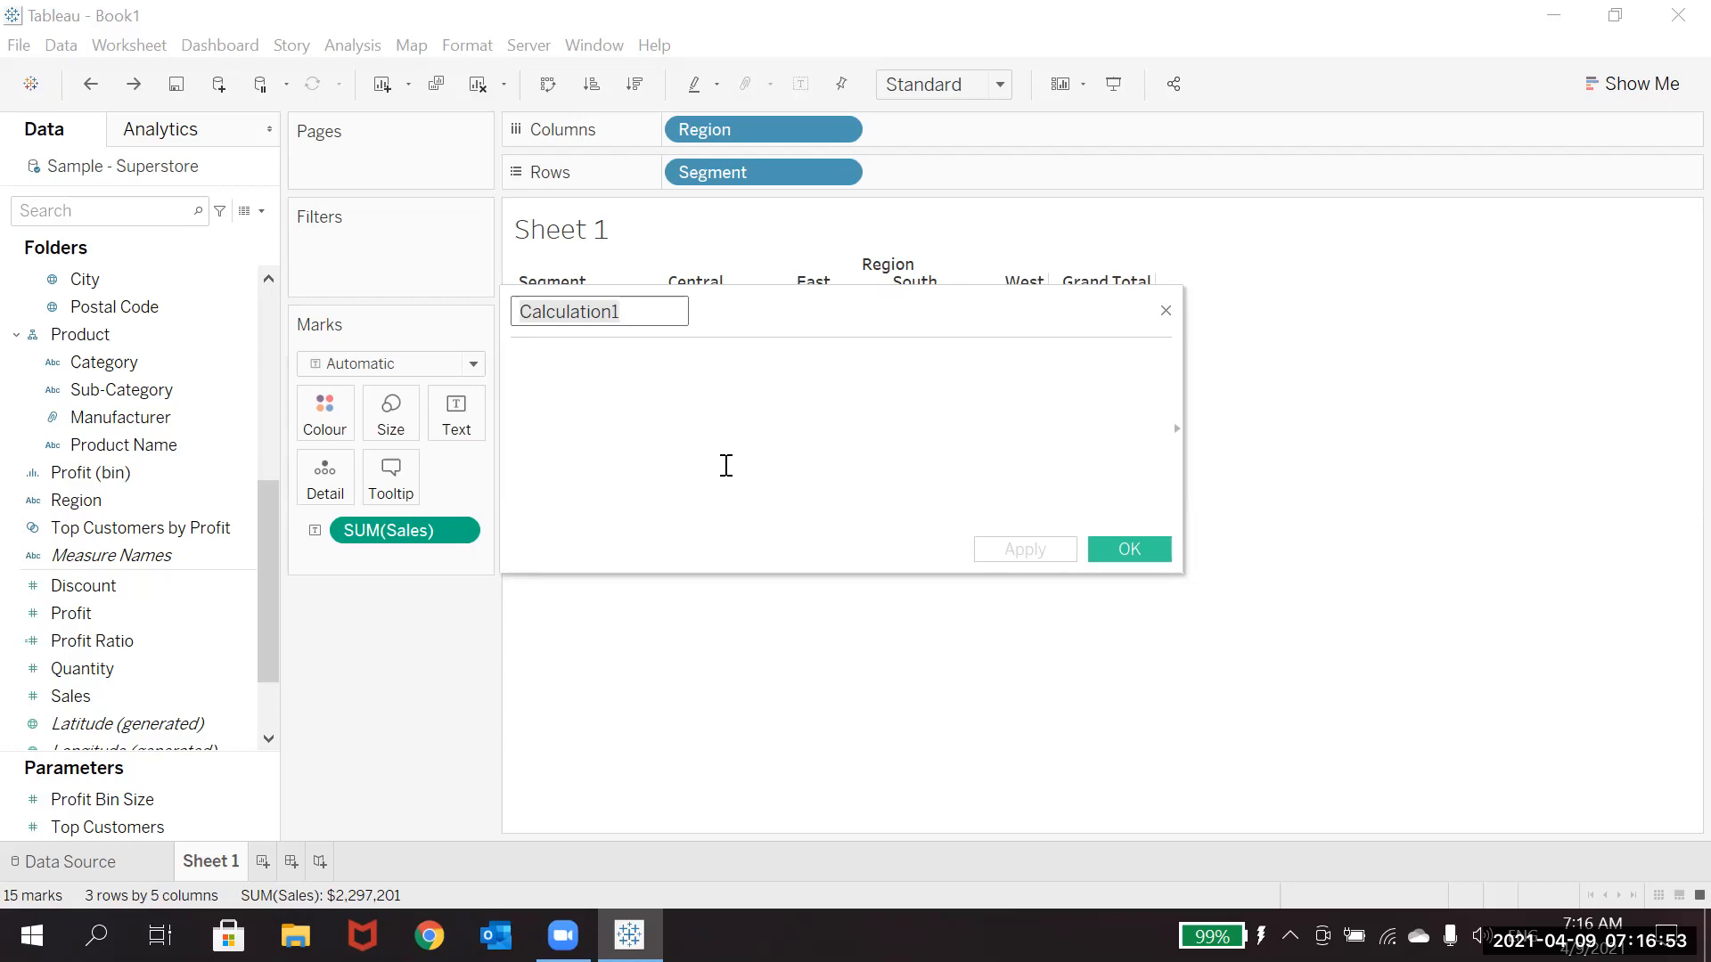
text(Cen)
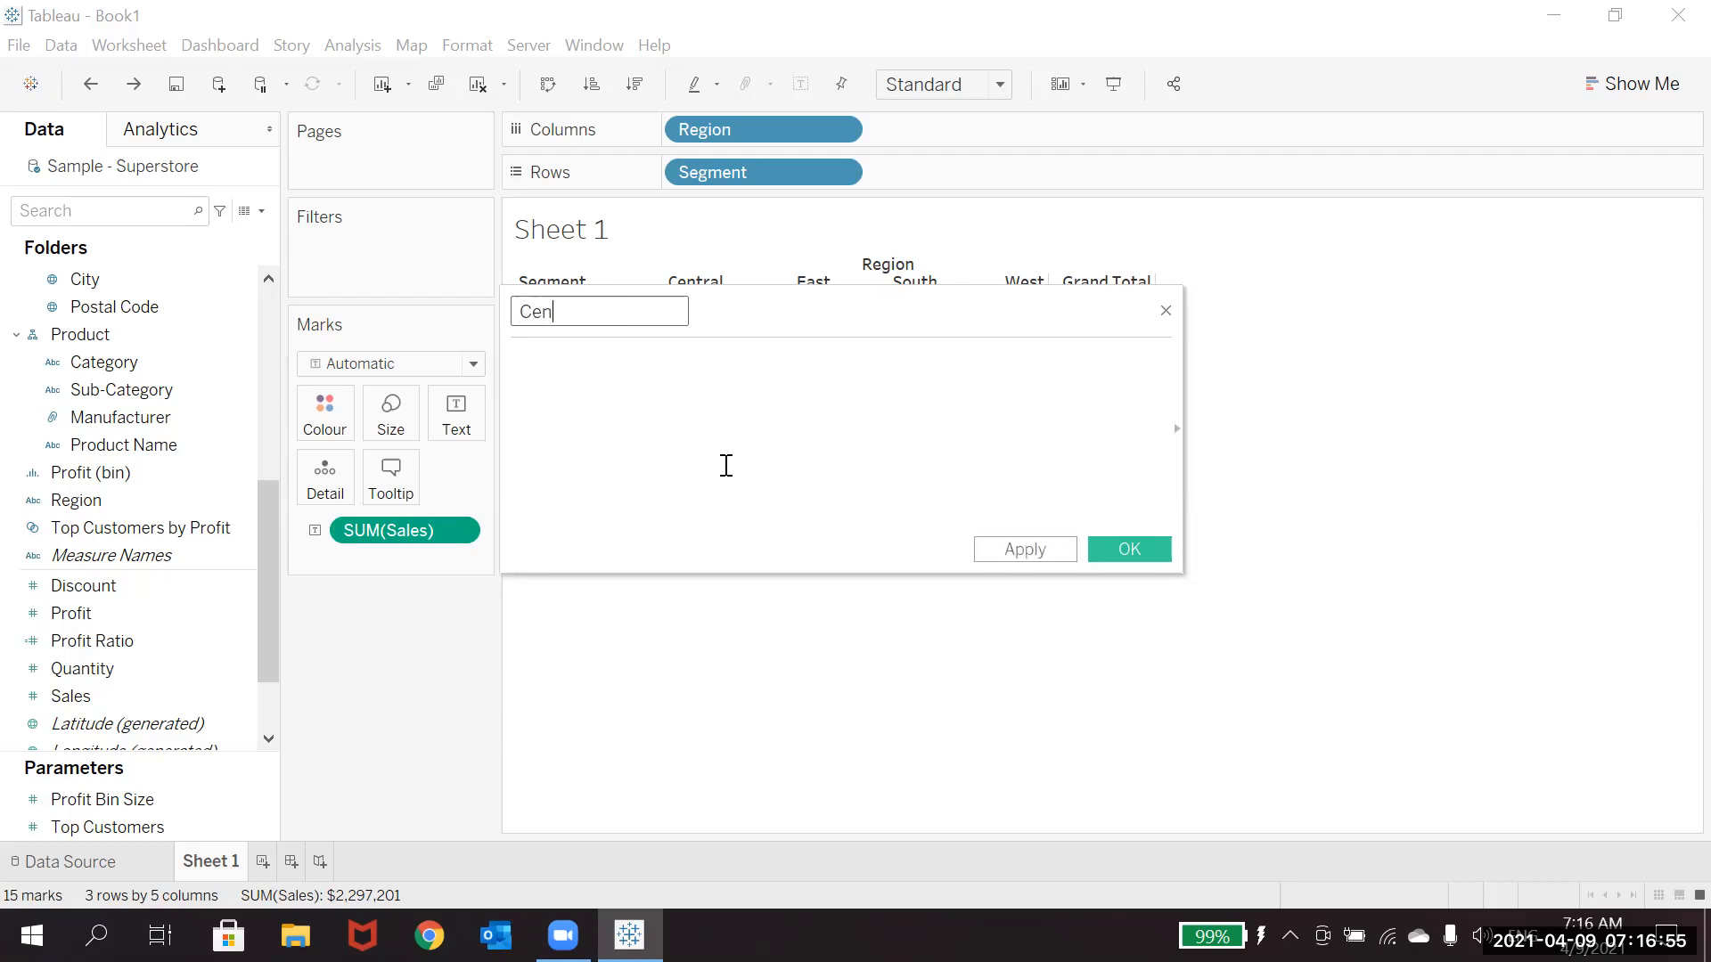
text(tral S)
text(ales)
Move the calculation editor clear of the sales table and begin the Central Sales formula with IF [Region]=.
click(726, 465)
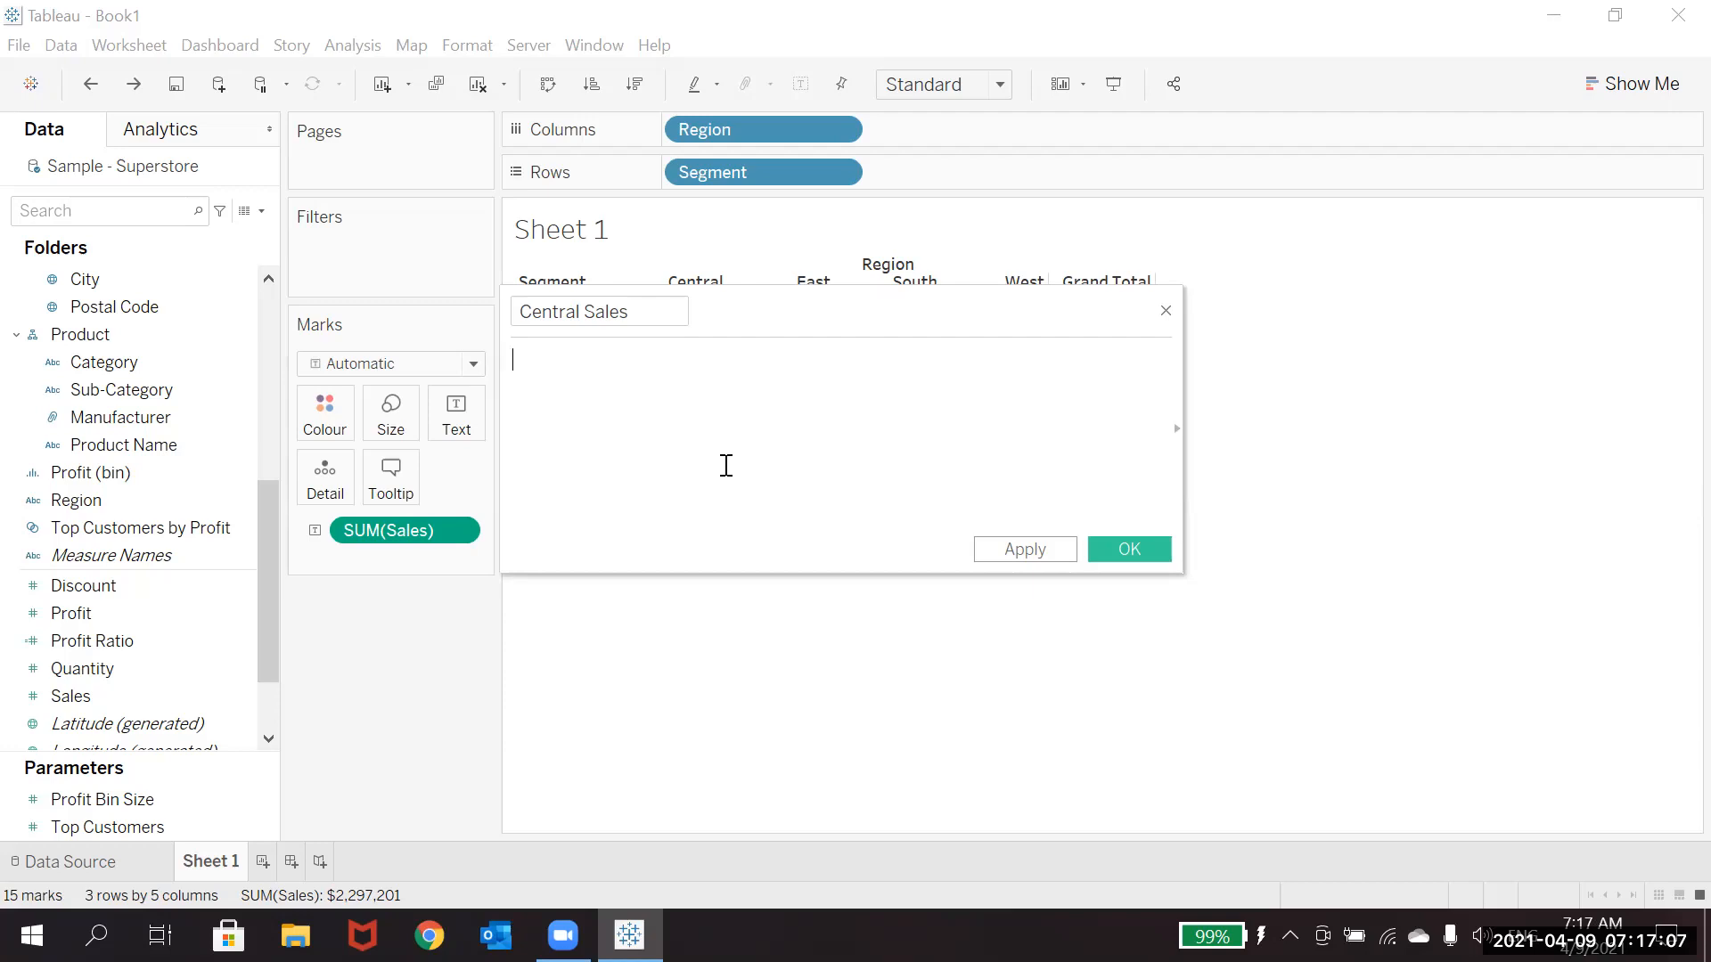
drag(886, 313, 919, 420)
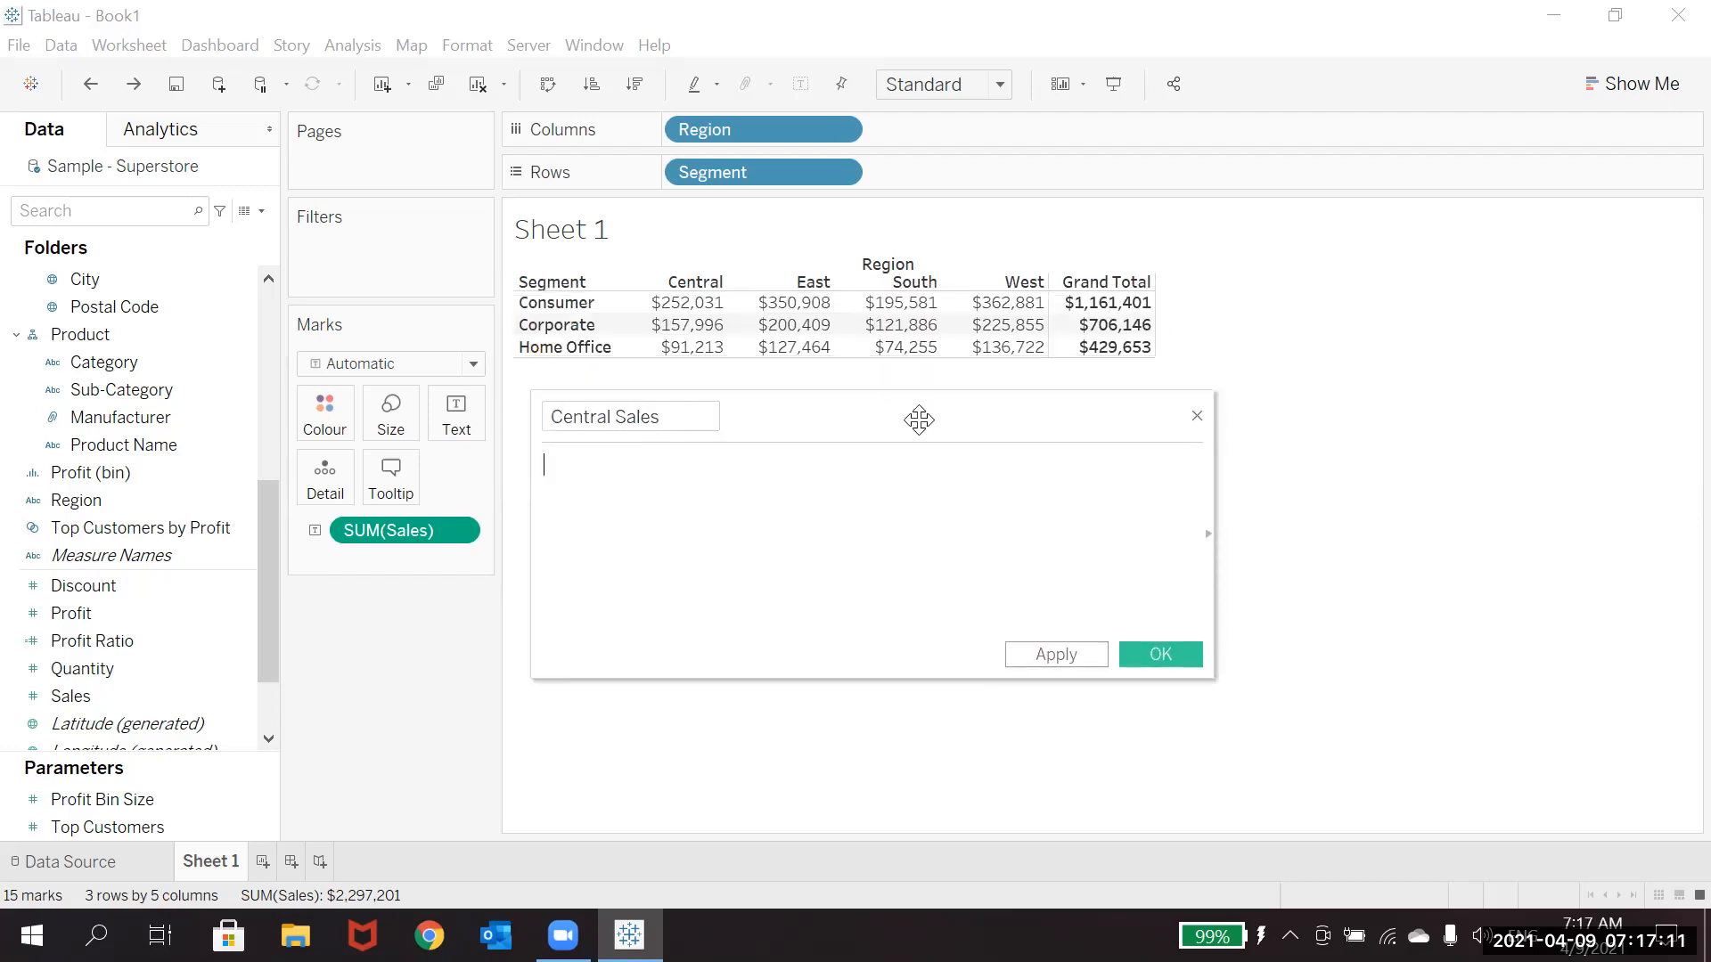
text(IF Reg)
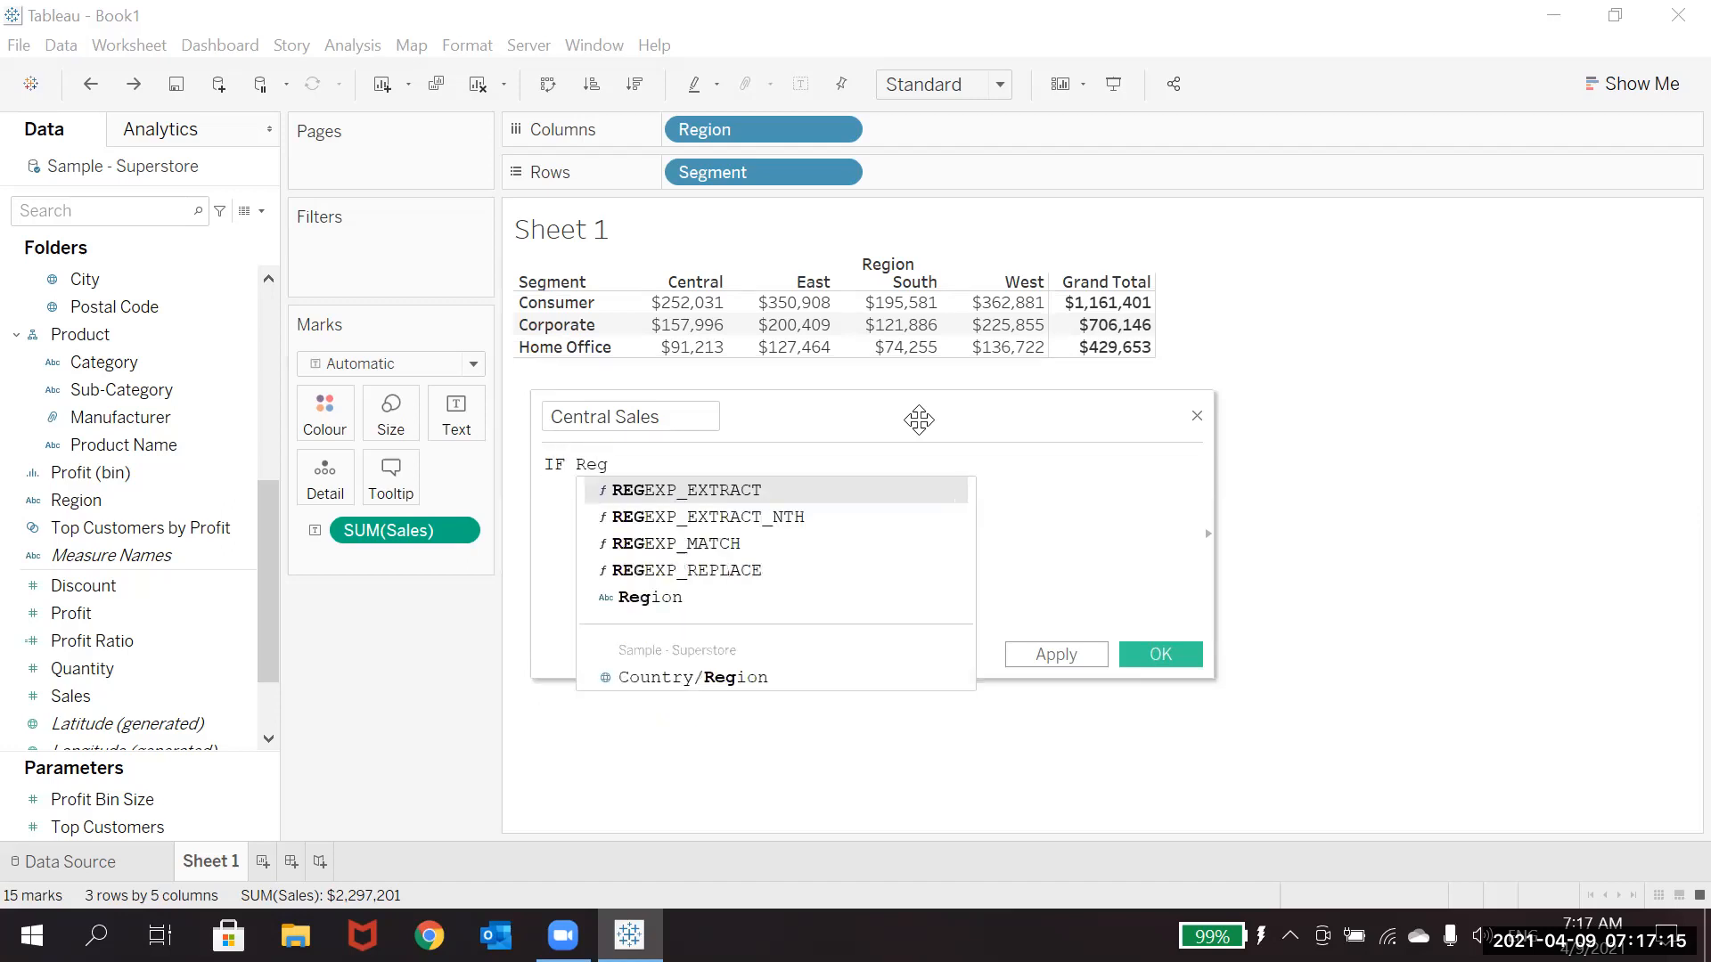
key(Down)
key(Down)
key(Down)
key(Down)
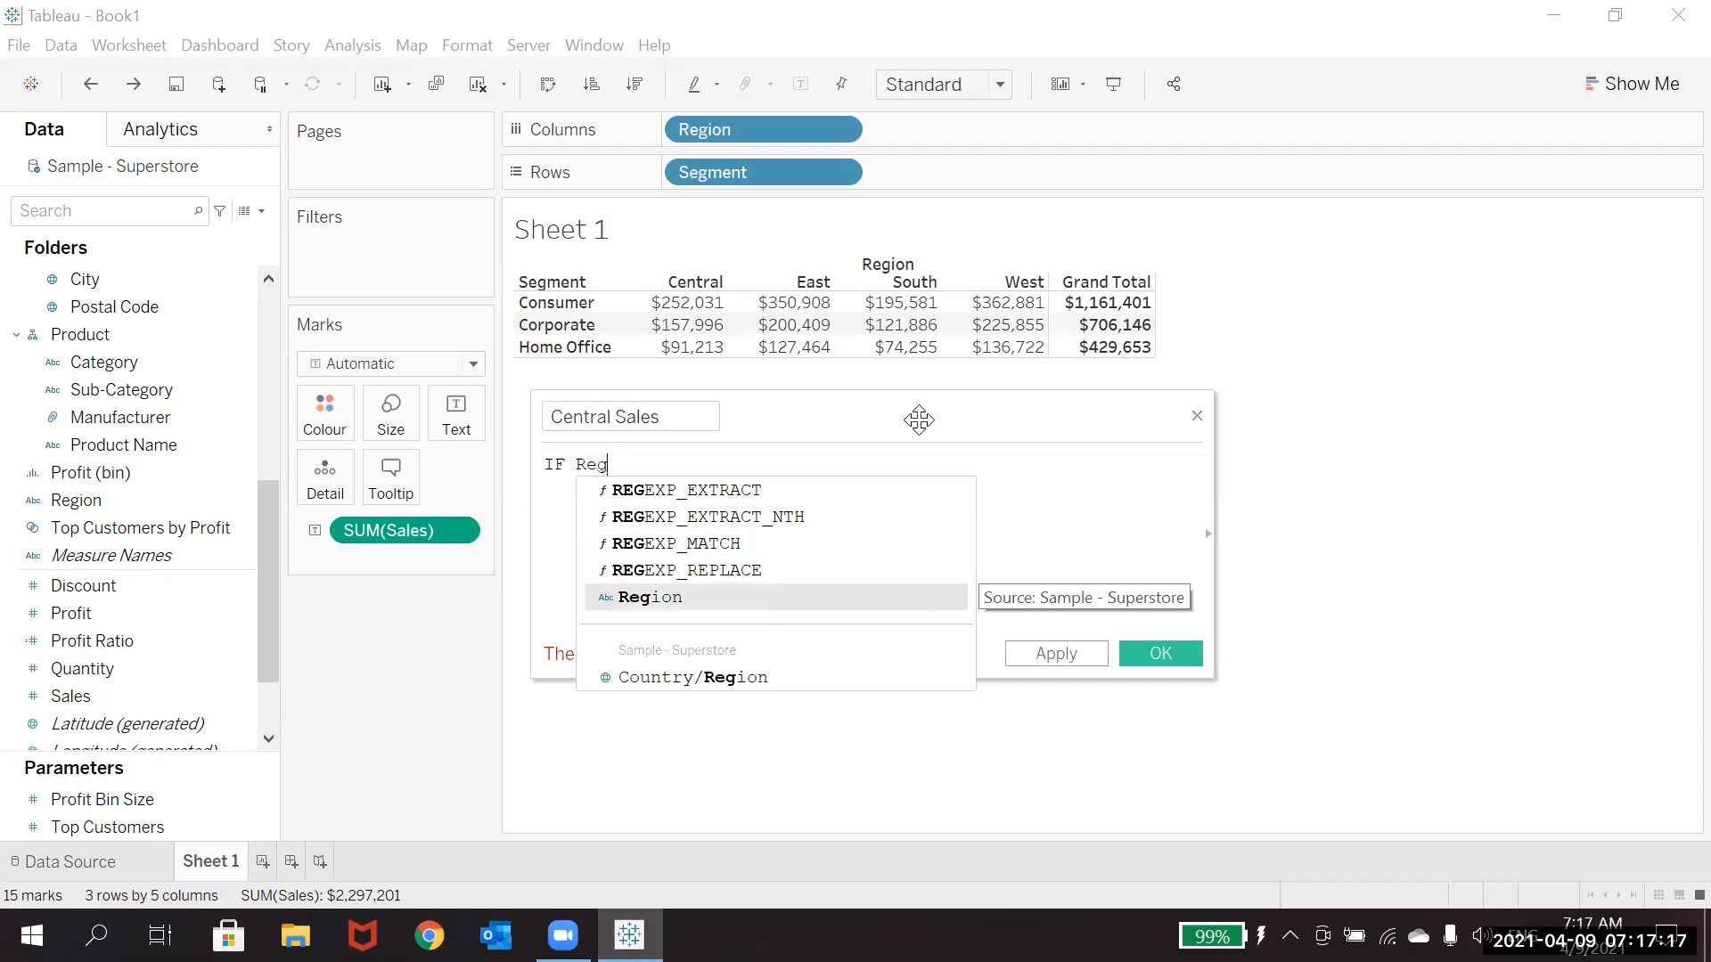
key(Return)
text(=)
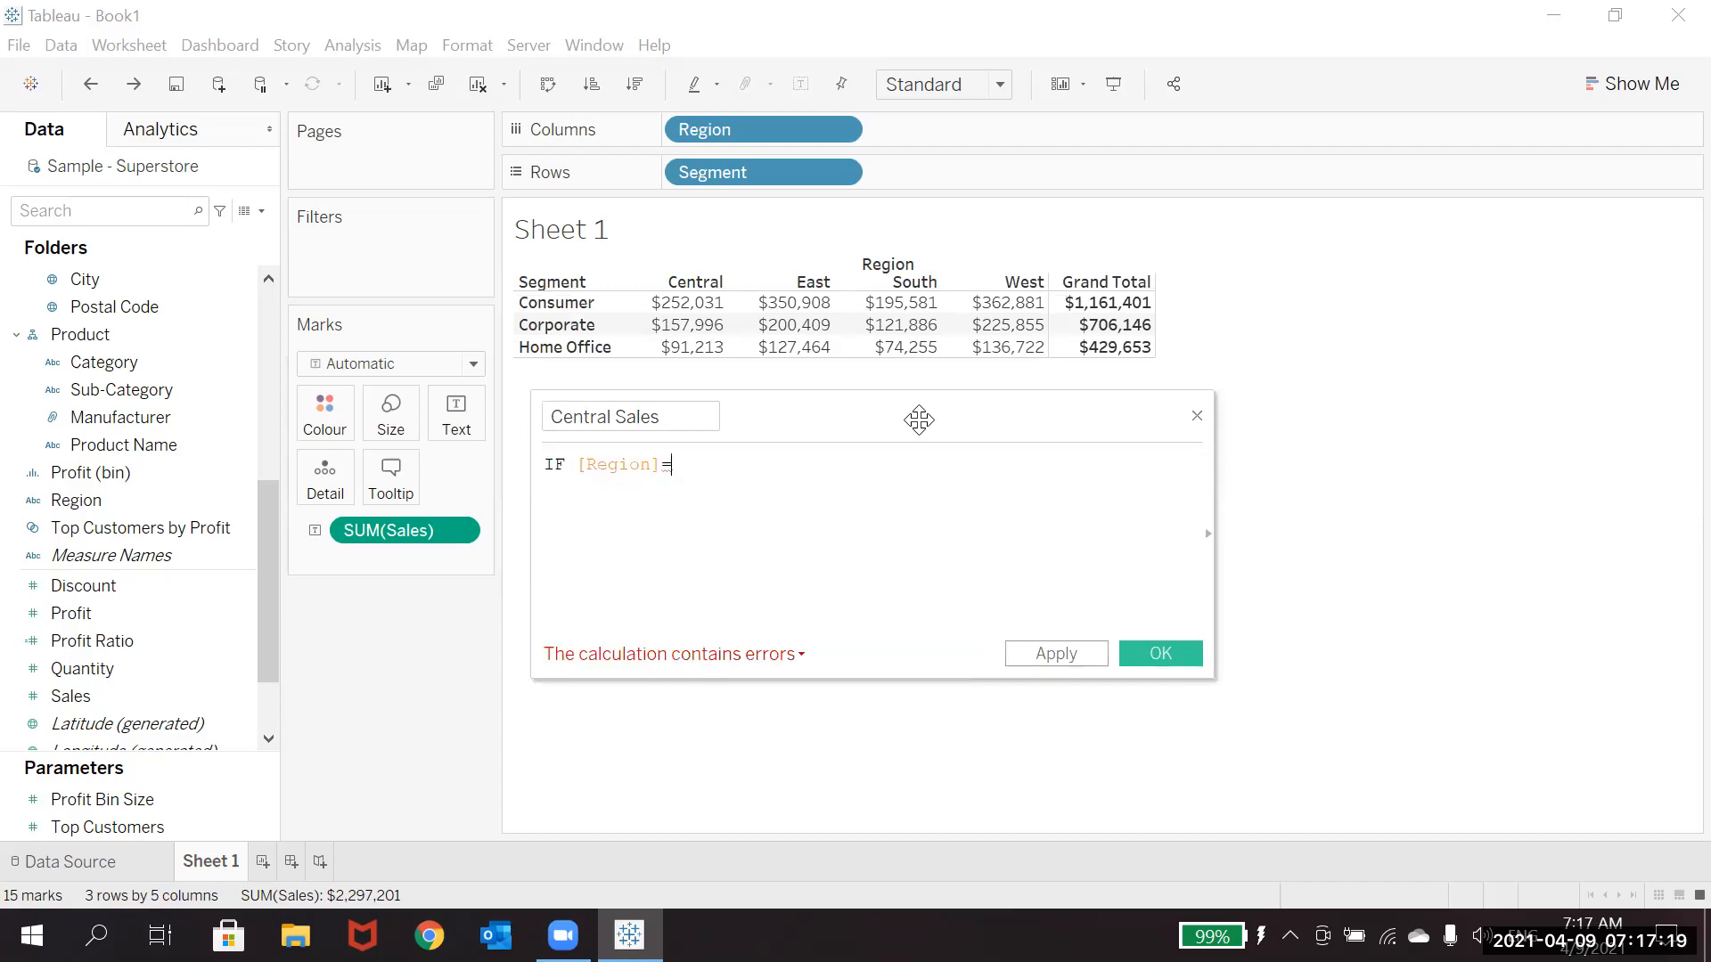
Complete the Central Sales formula with "Central" THEN [Sales] END and save the calculated field.
text("C)
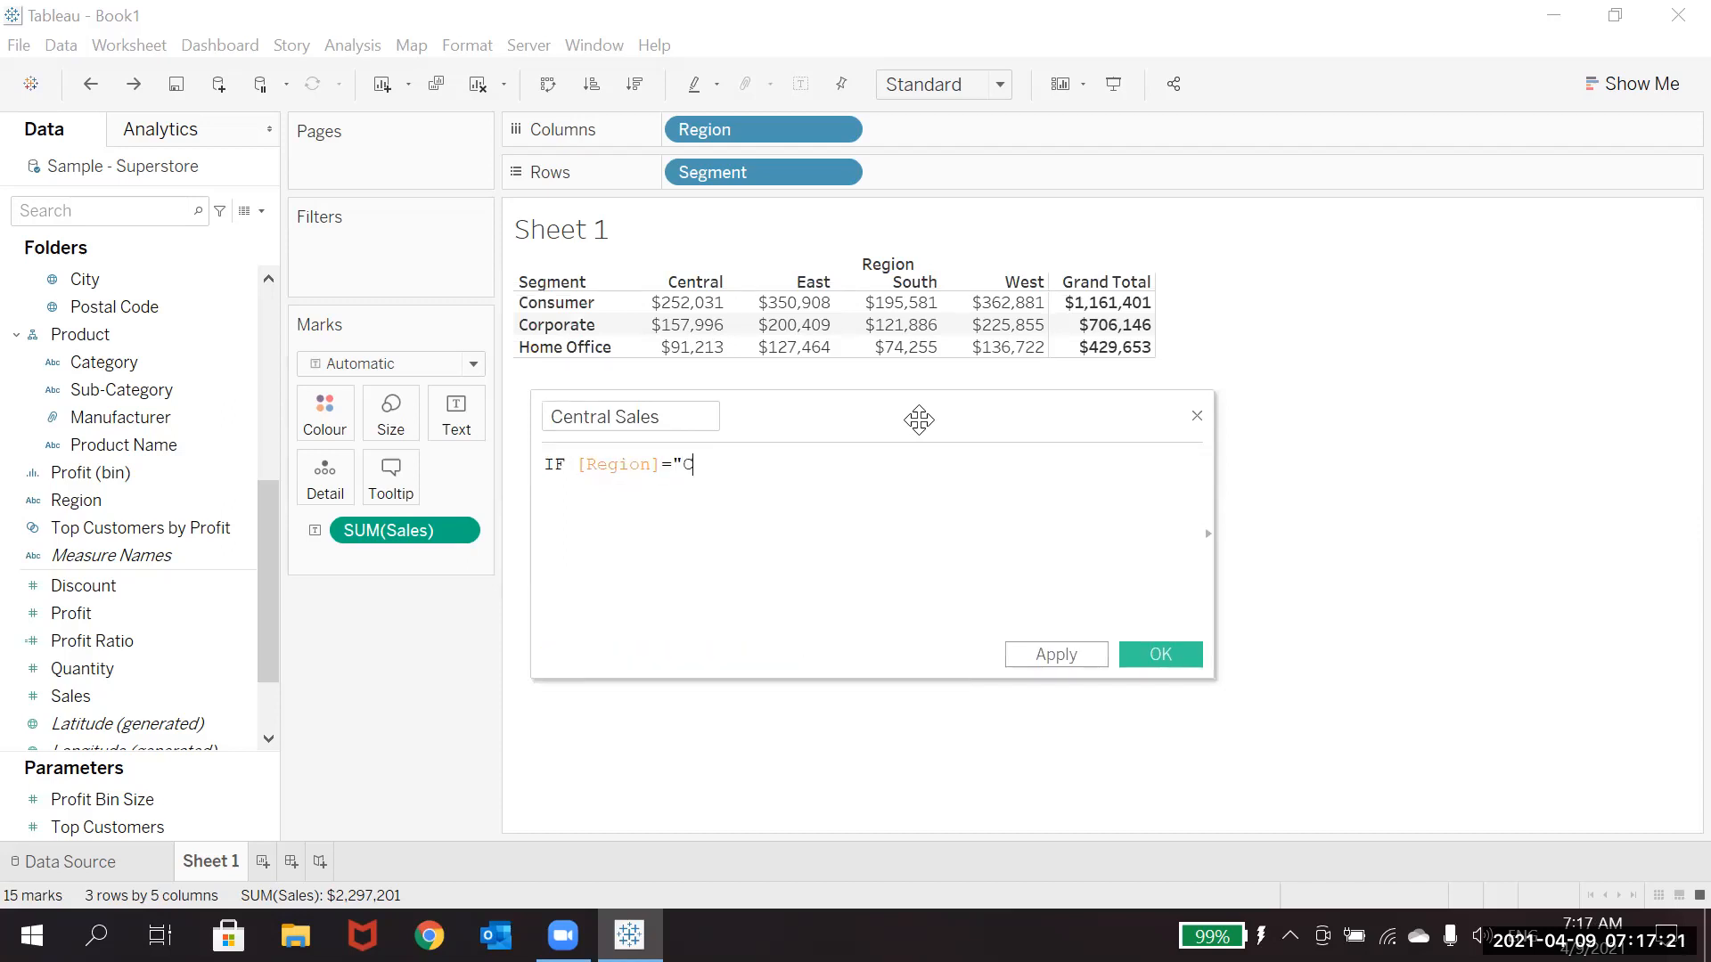
text(entral" THEN S)
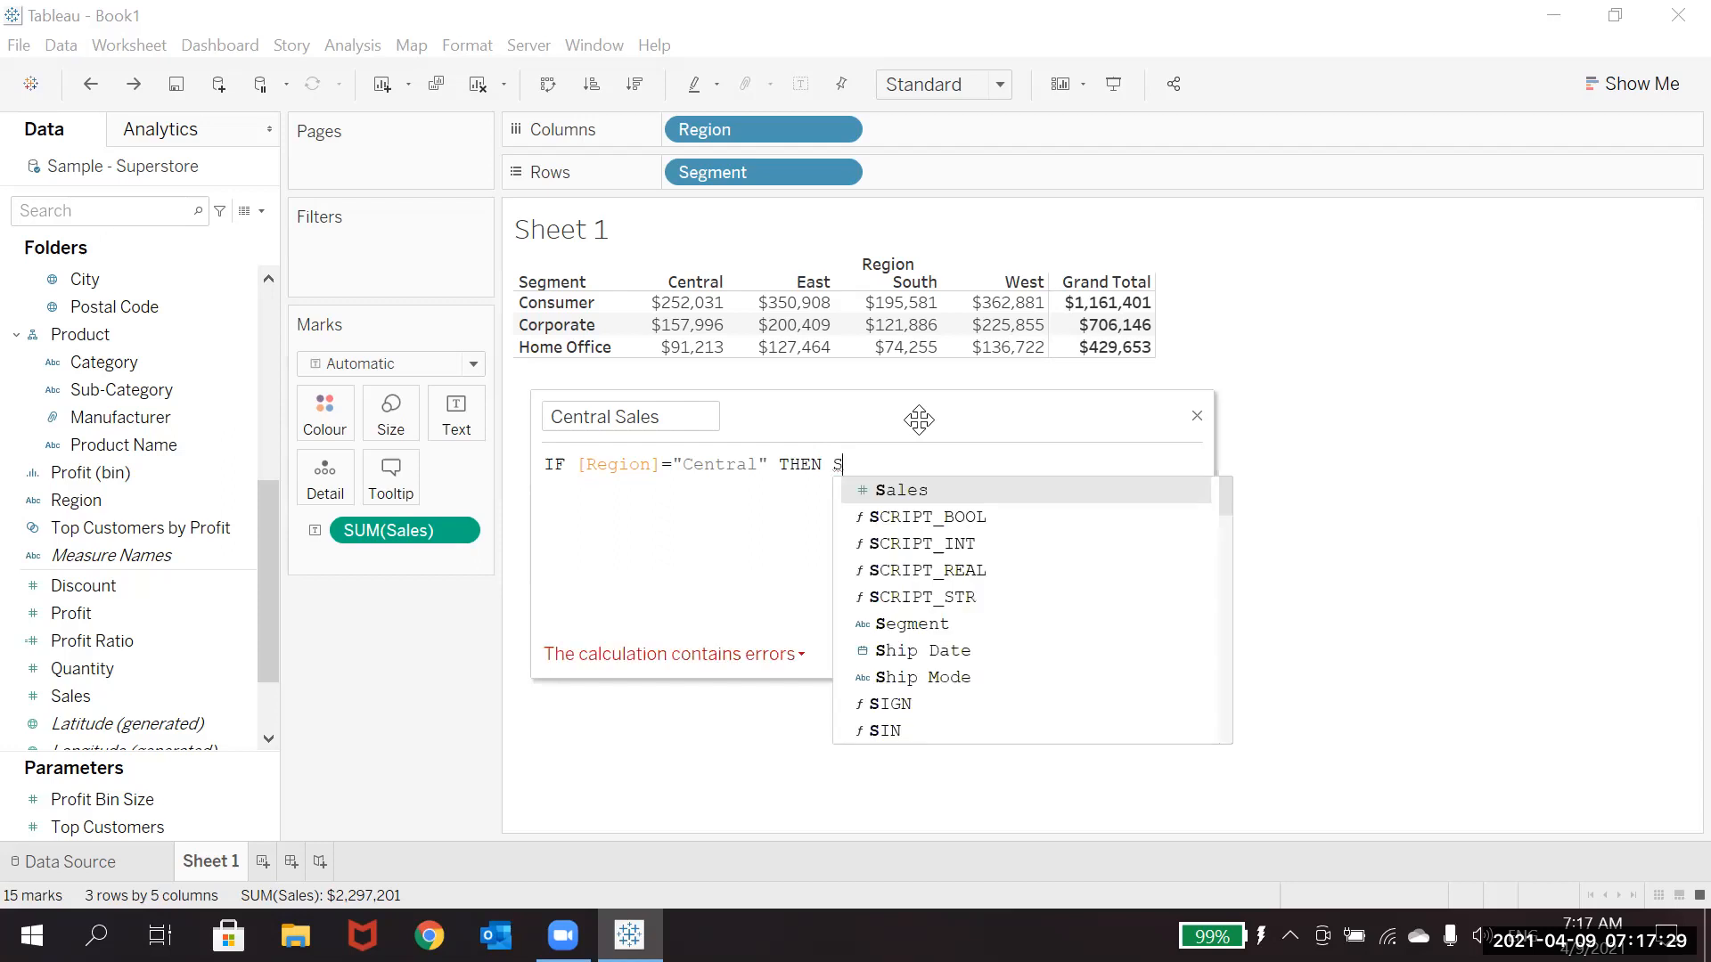
key(Return)
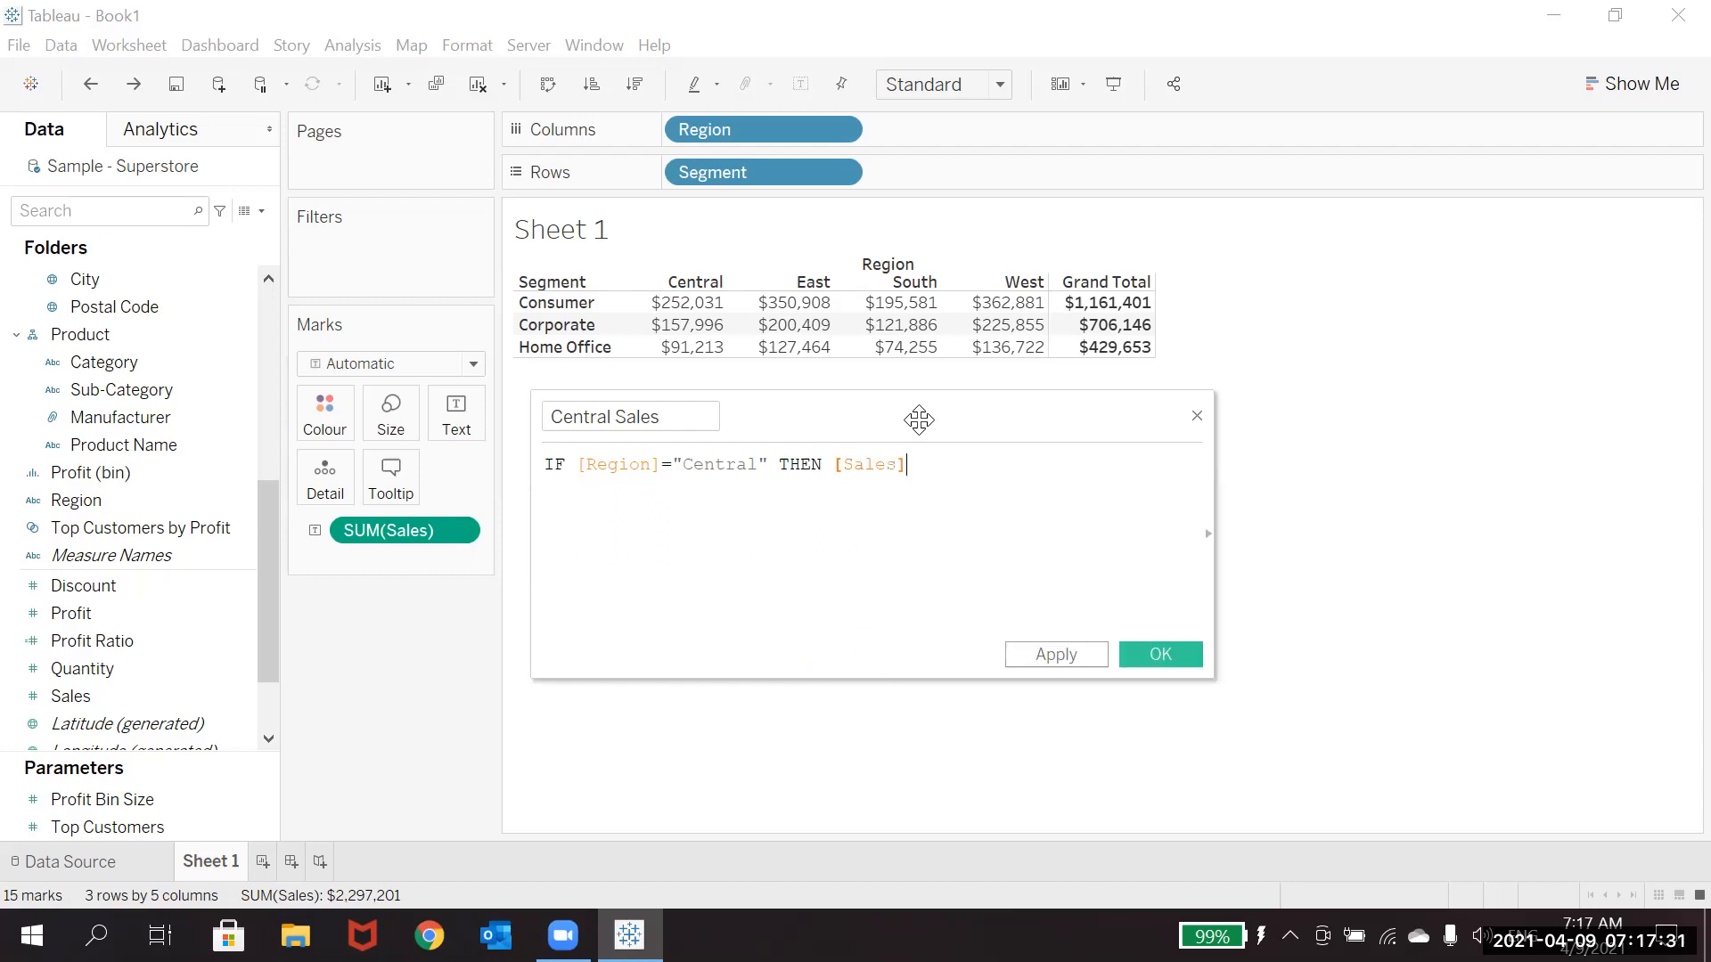
text(END)
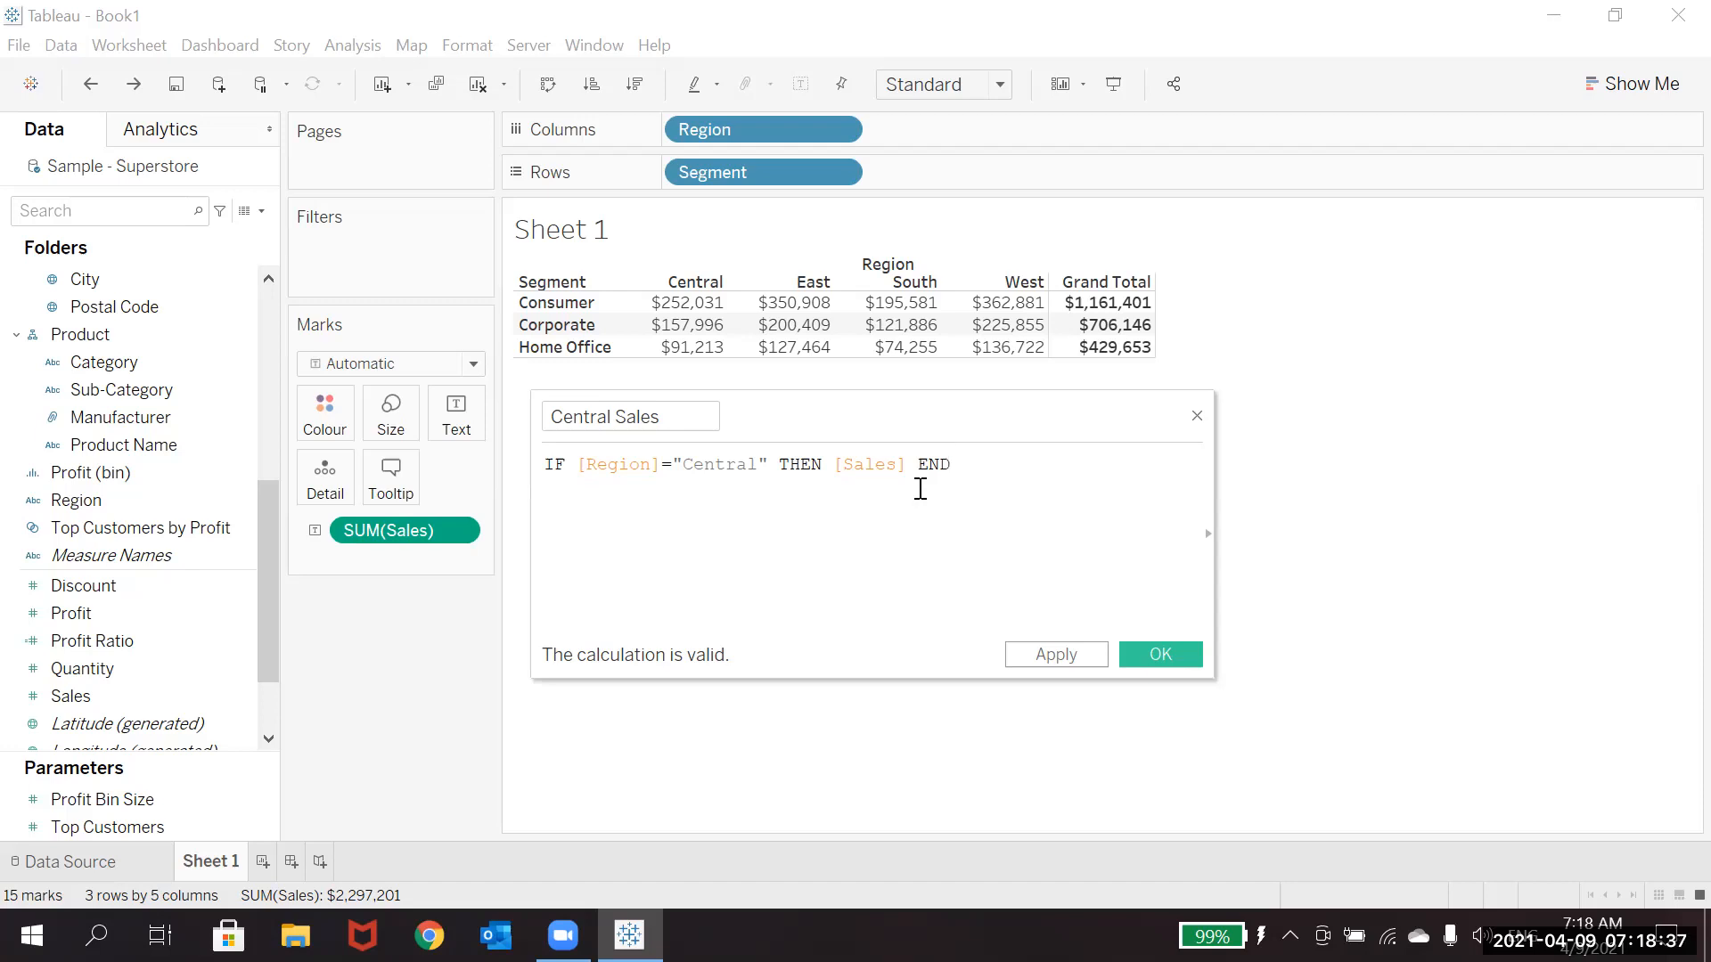
click(1165, 654)
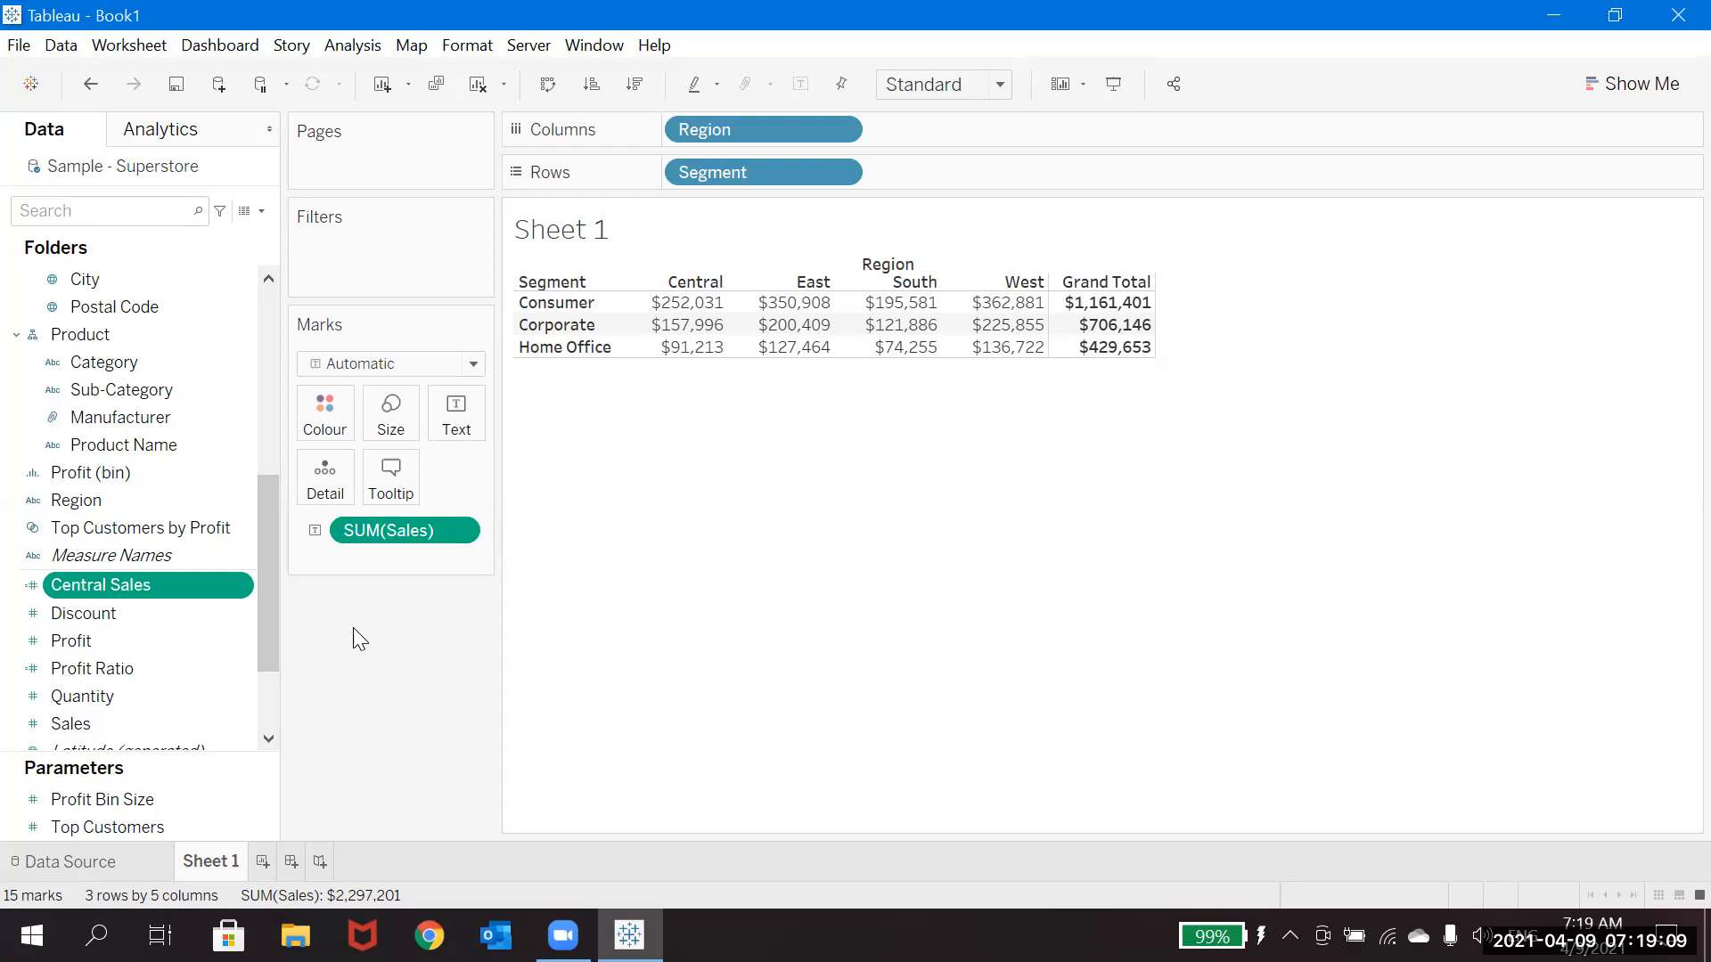
Start a new calculated field in the data source and name it "East Sales".
click(260, 212)
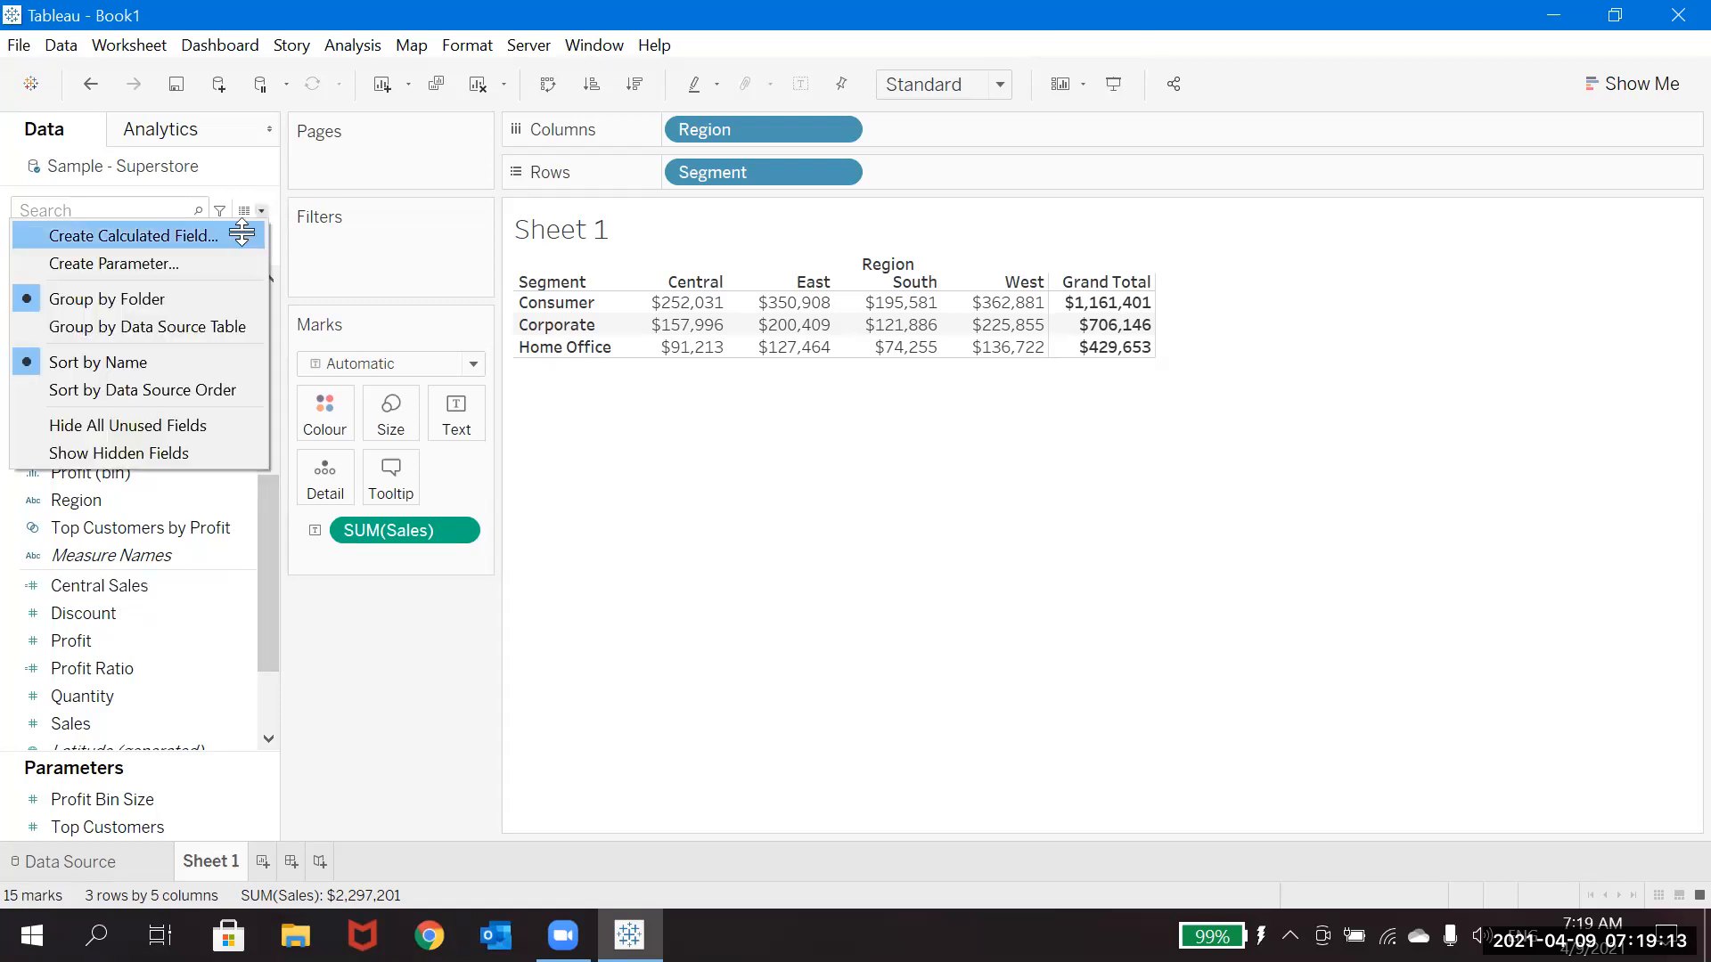
click(237, 233)
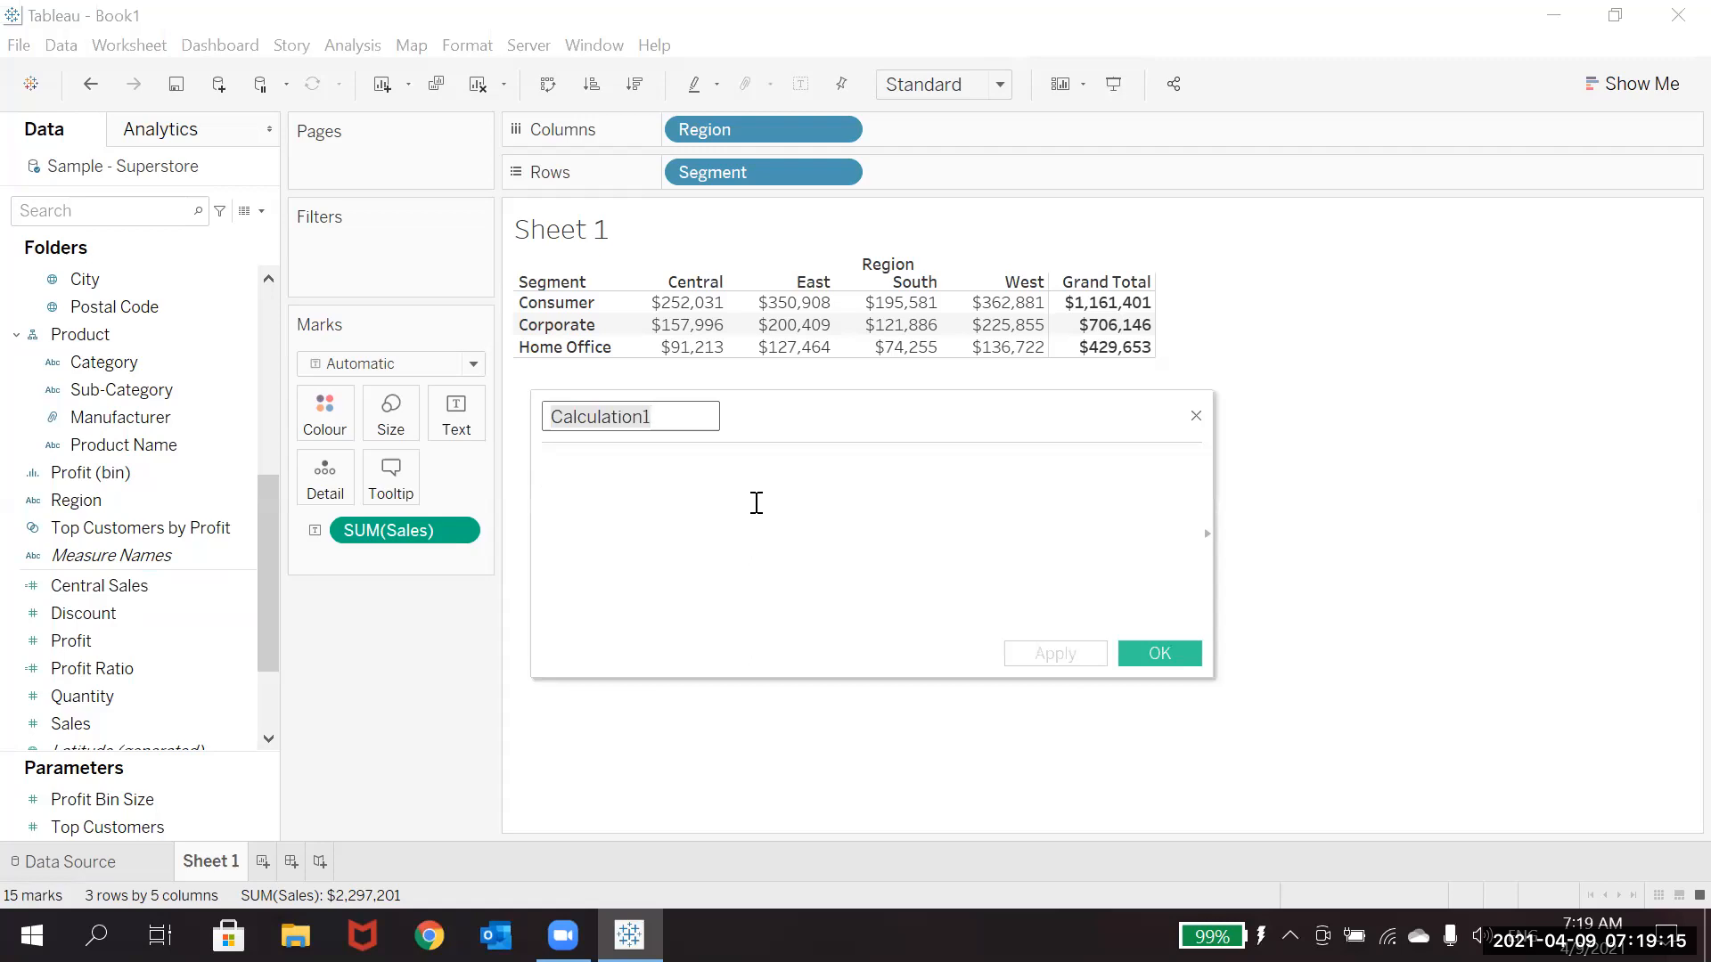
text(East)
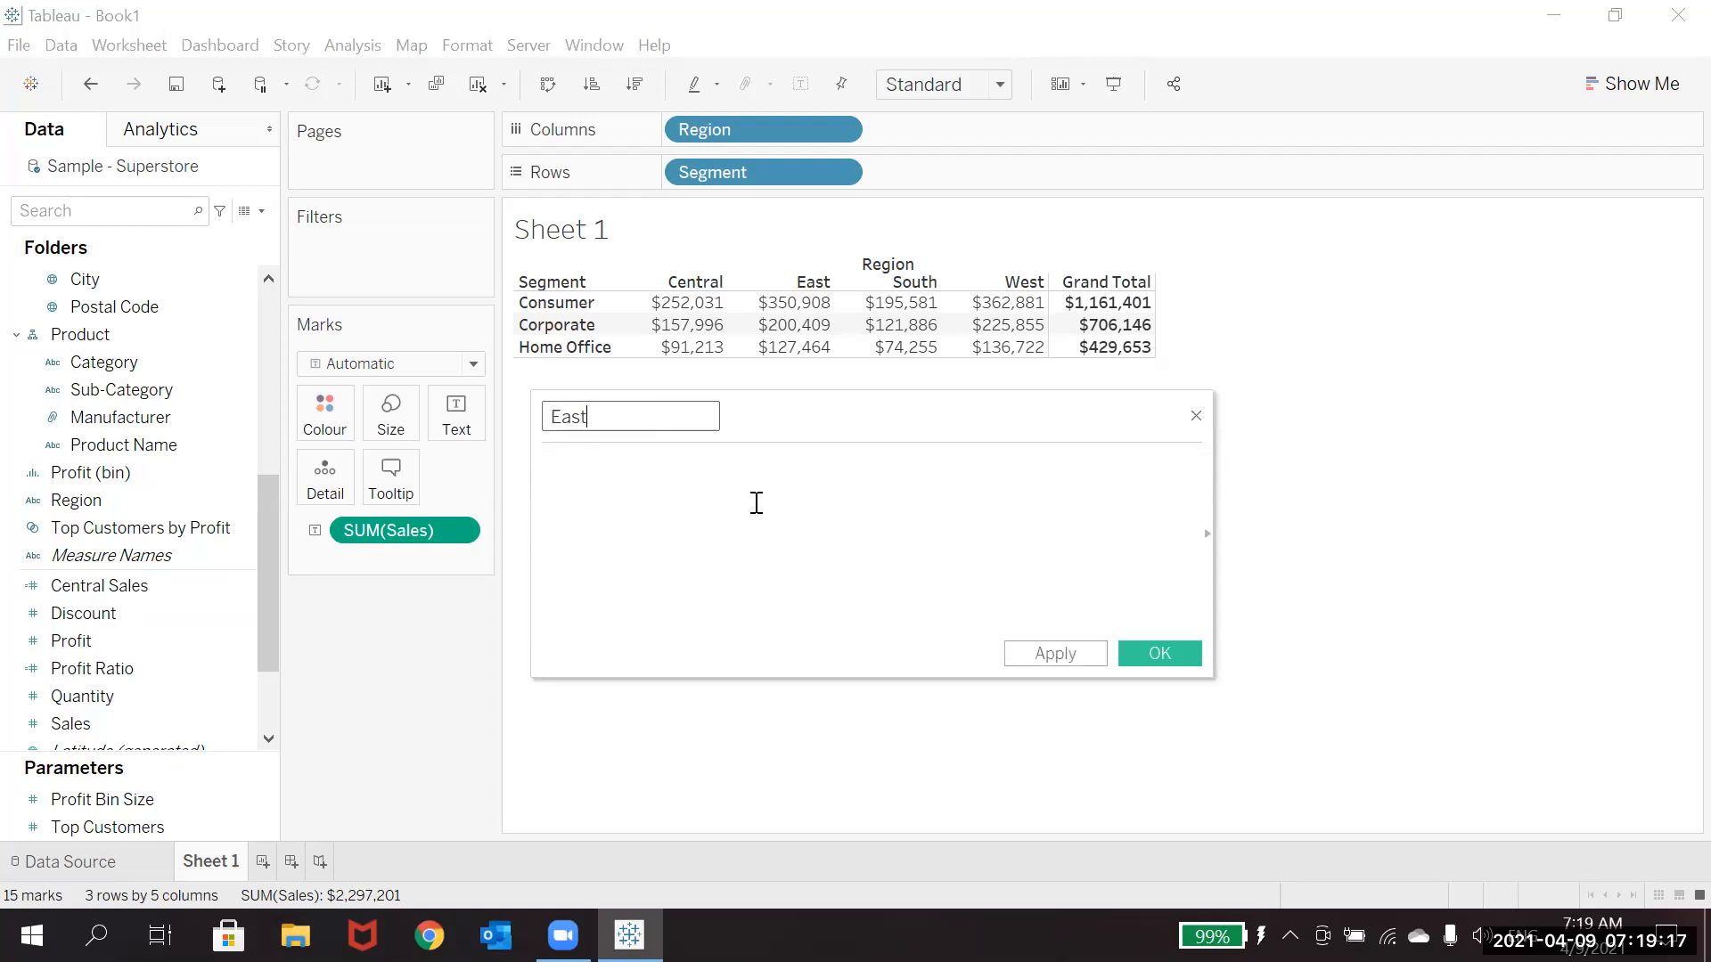
text( Sales)
click(757, 503)
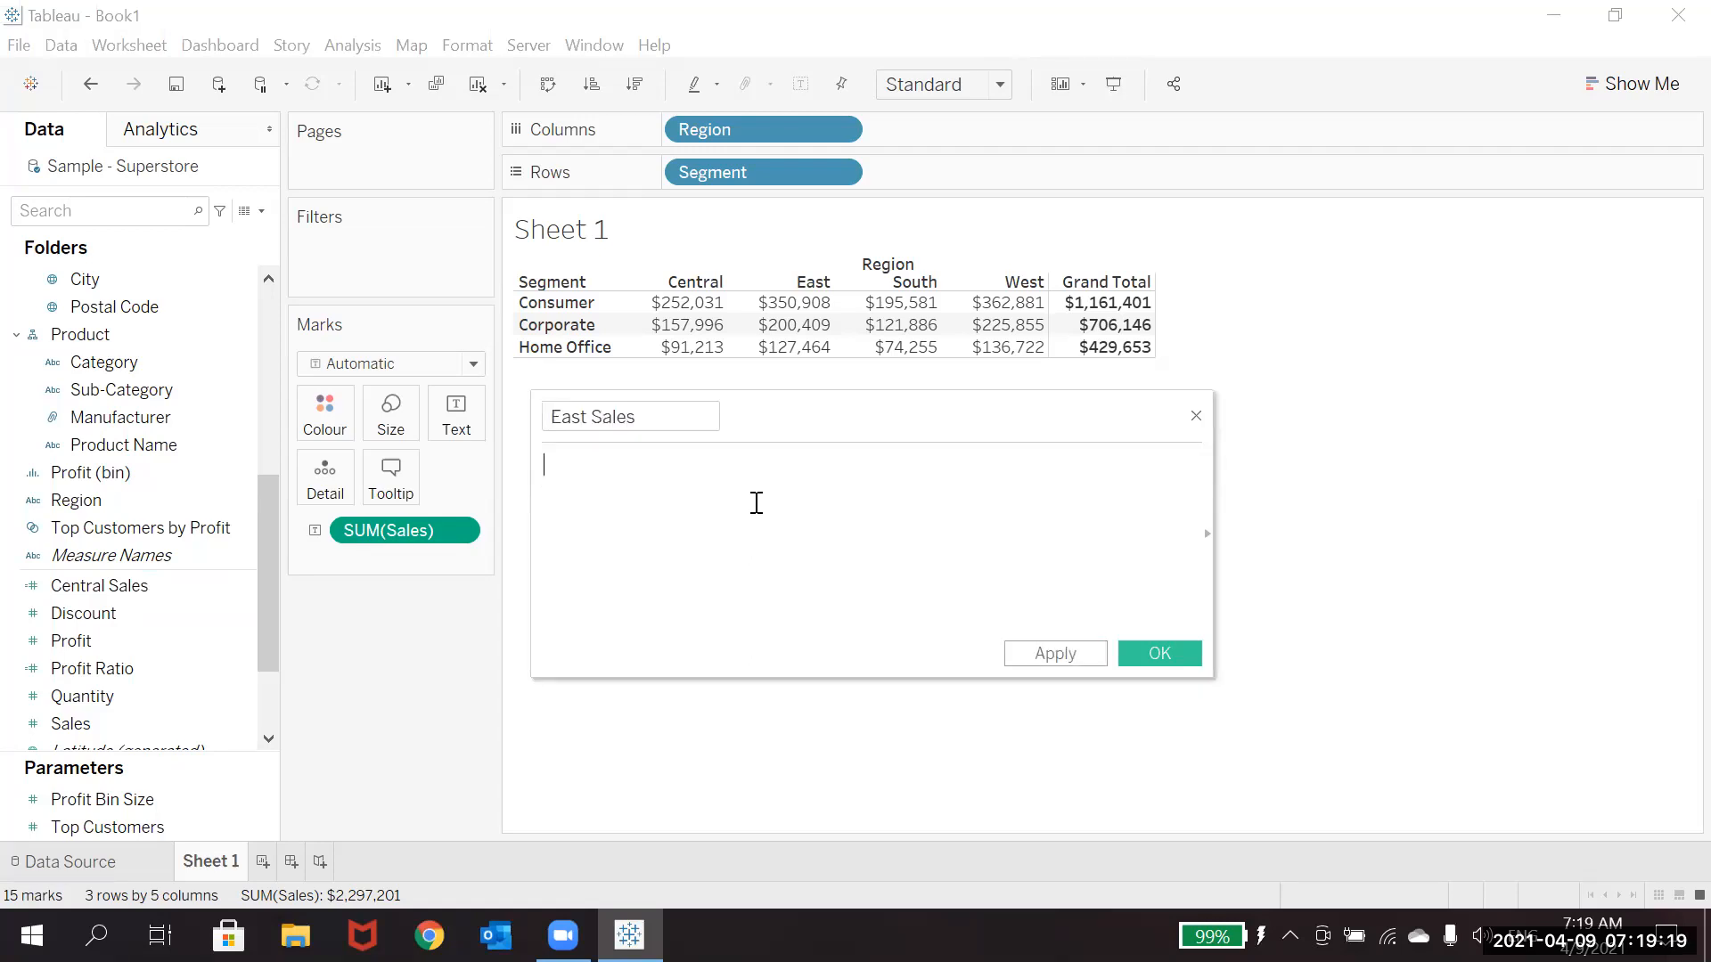
Write the East Sales formula as IF [Region]="East" THEN [Sales] END, inserting Region and Sales from the field list.
text(IF)
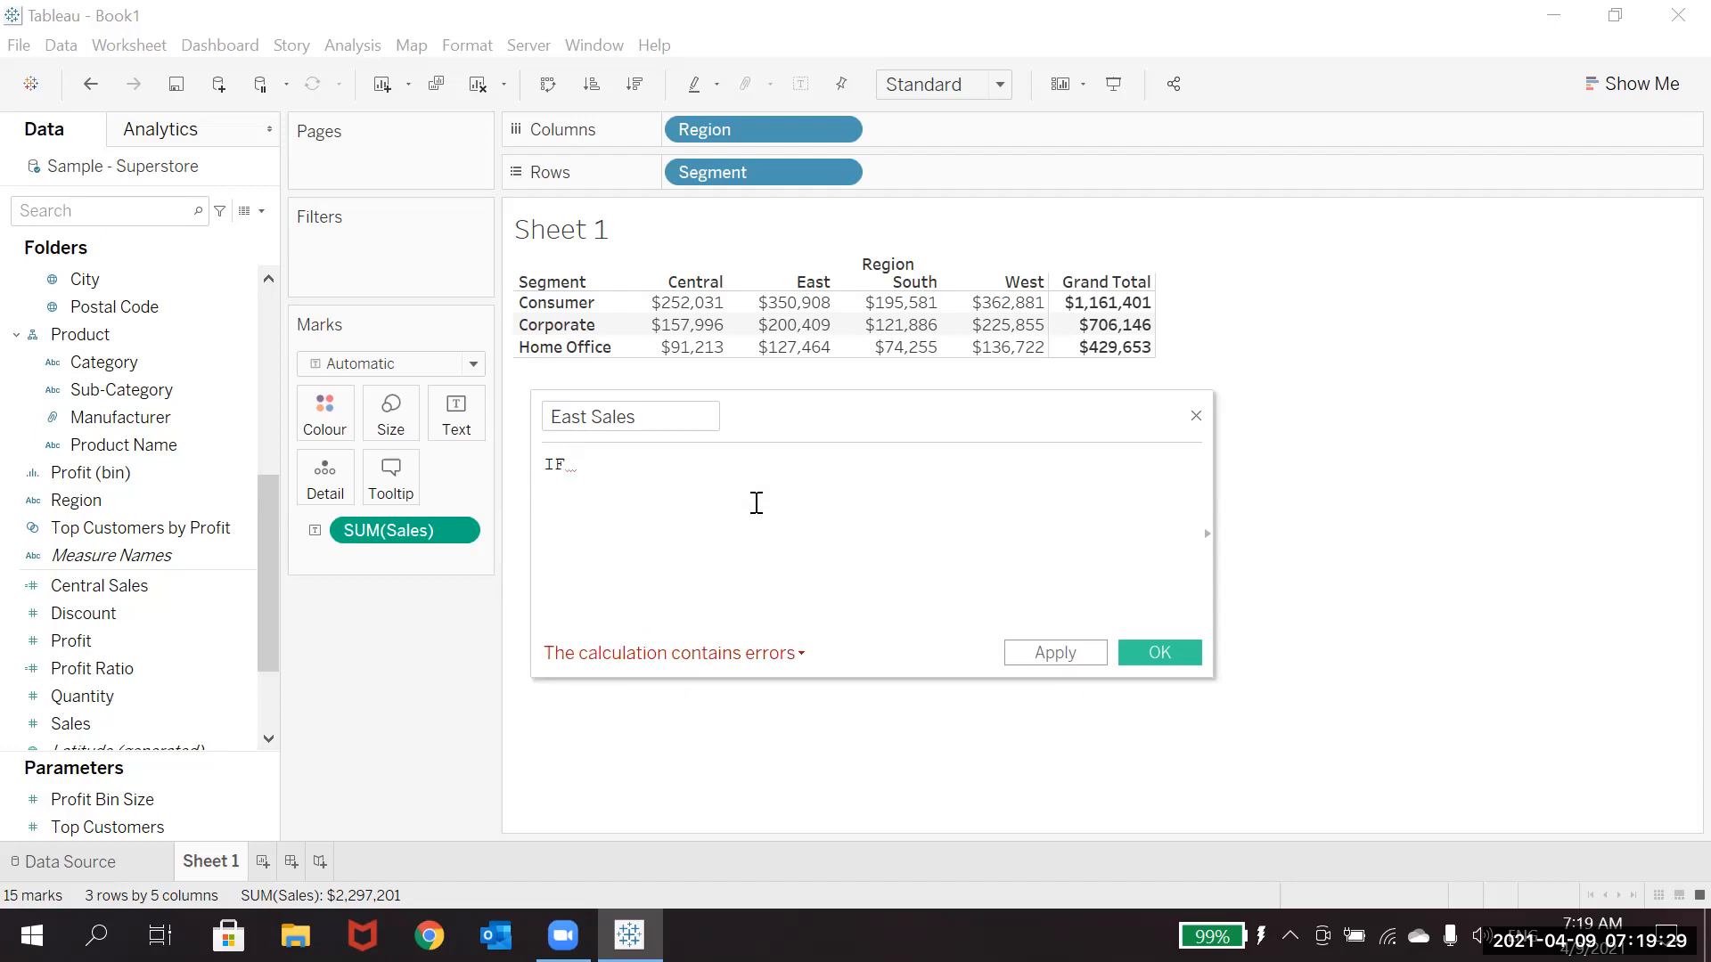
text(re)
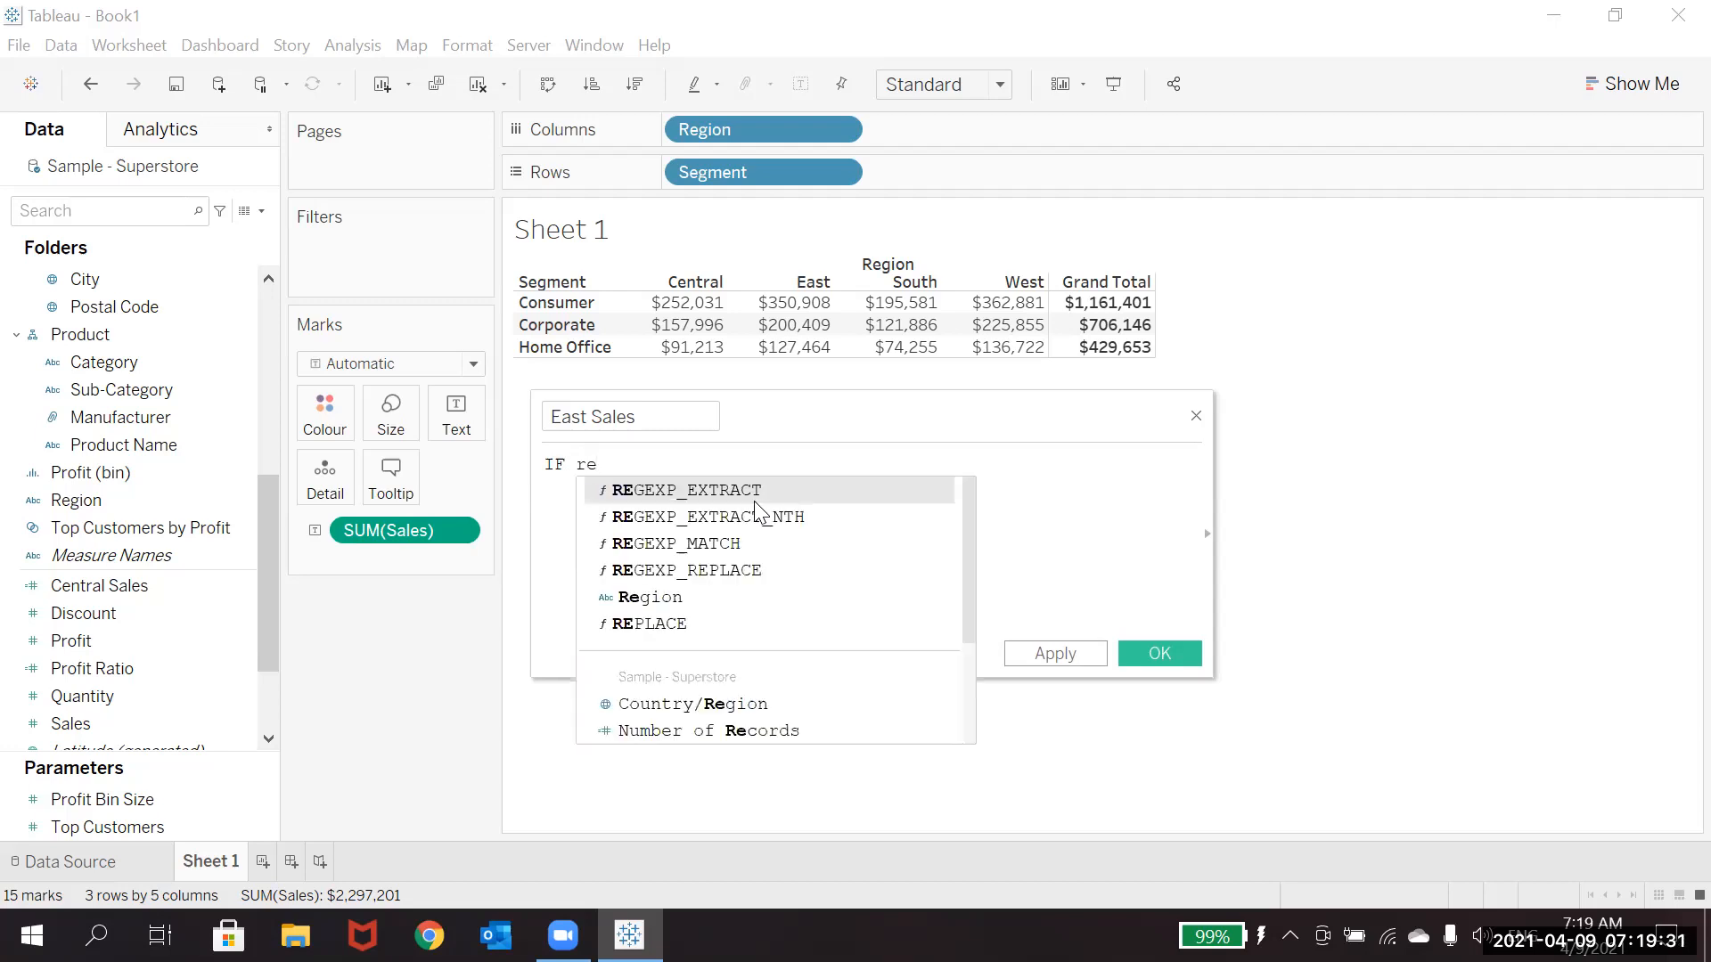
key(BackSpace)
key(BackSpace)
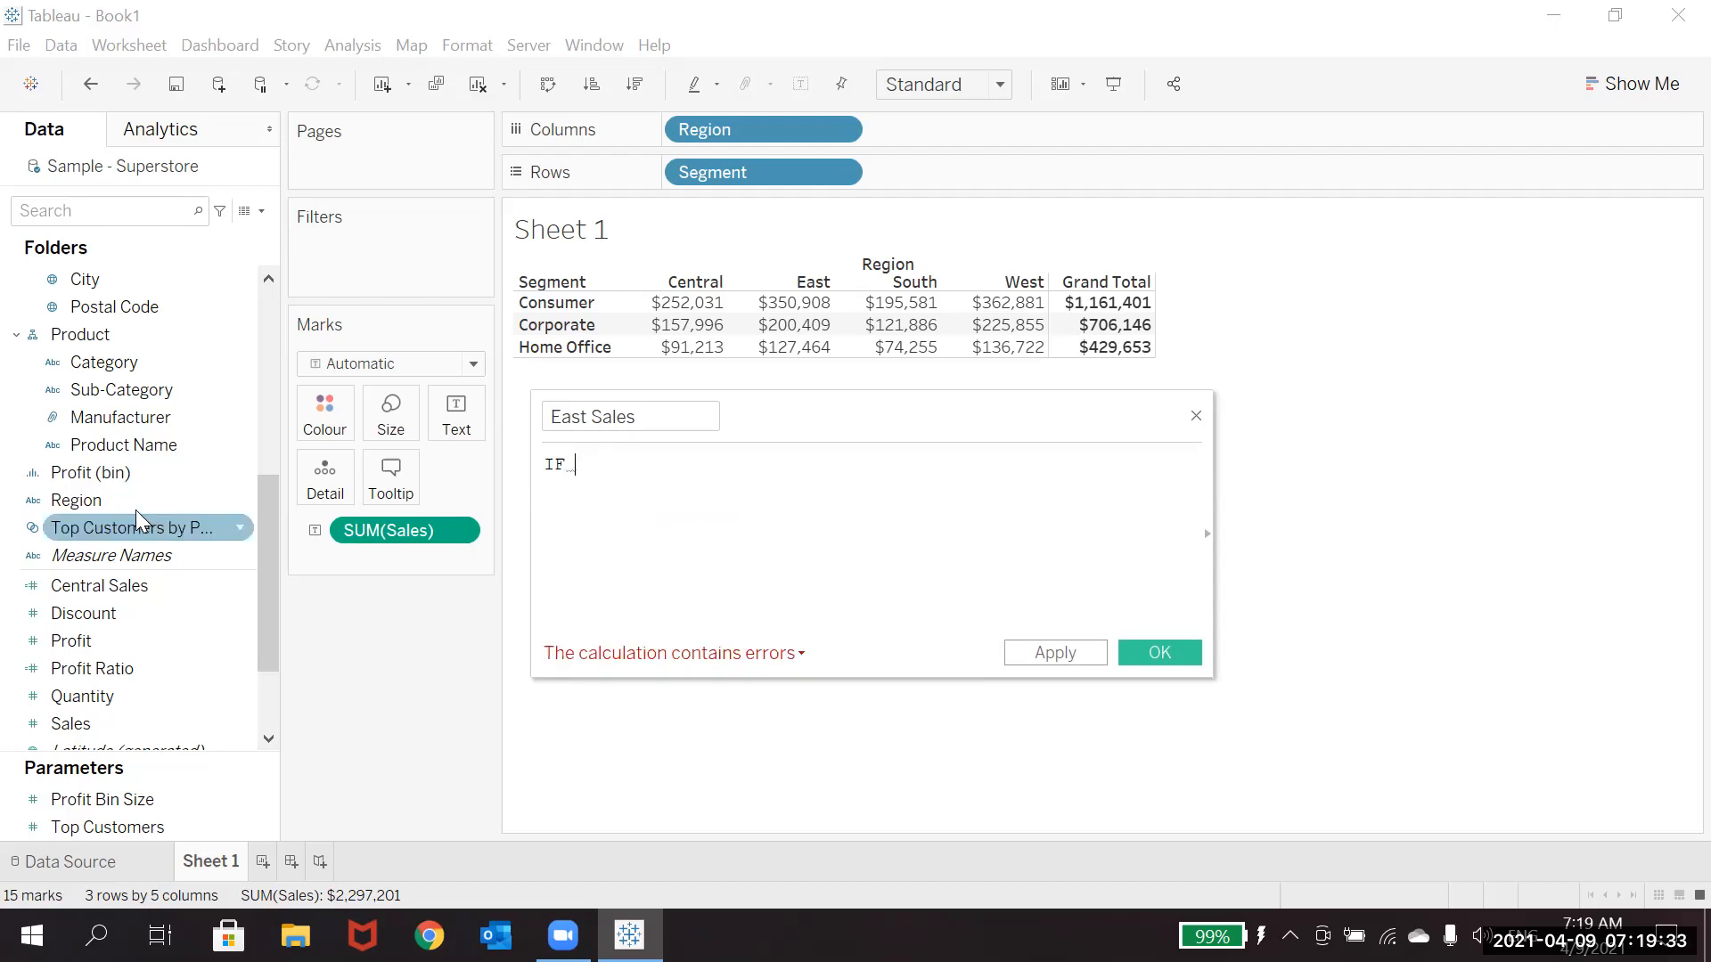
drag(127, 501, 689, 478)
text(=)
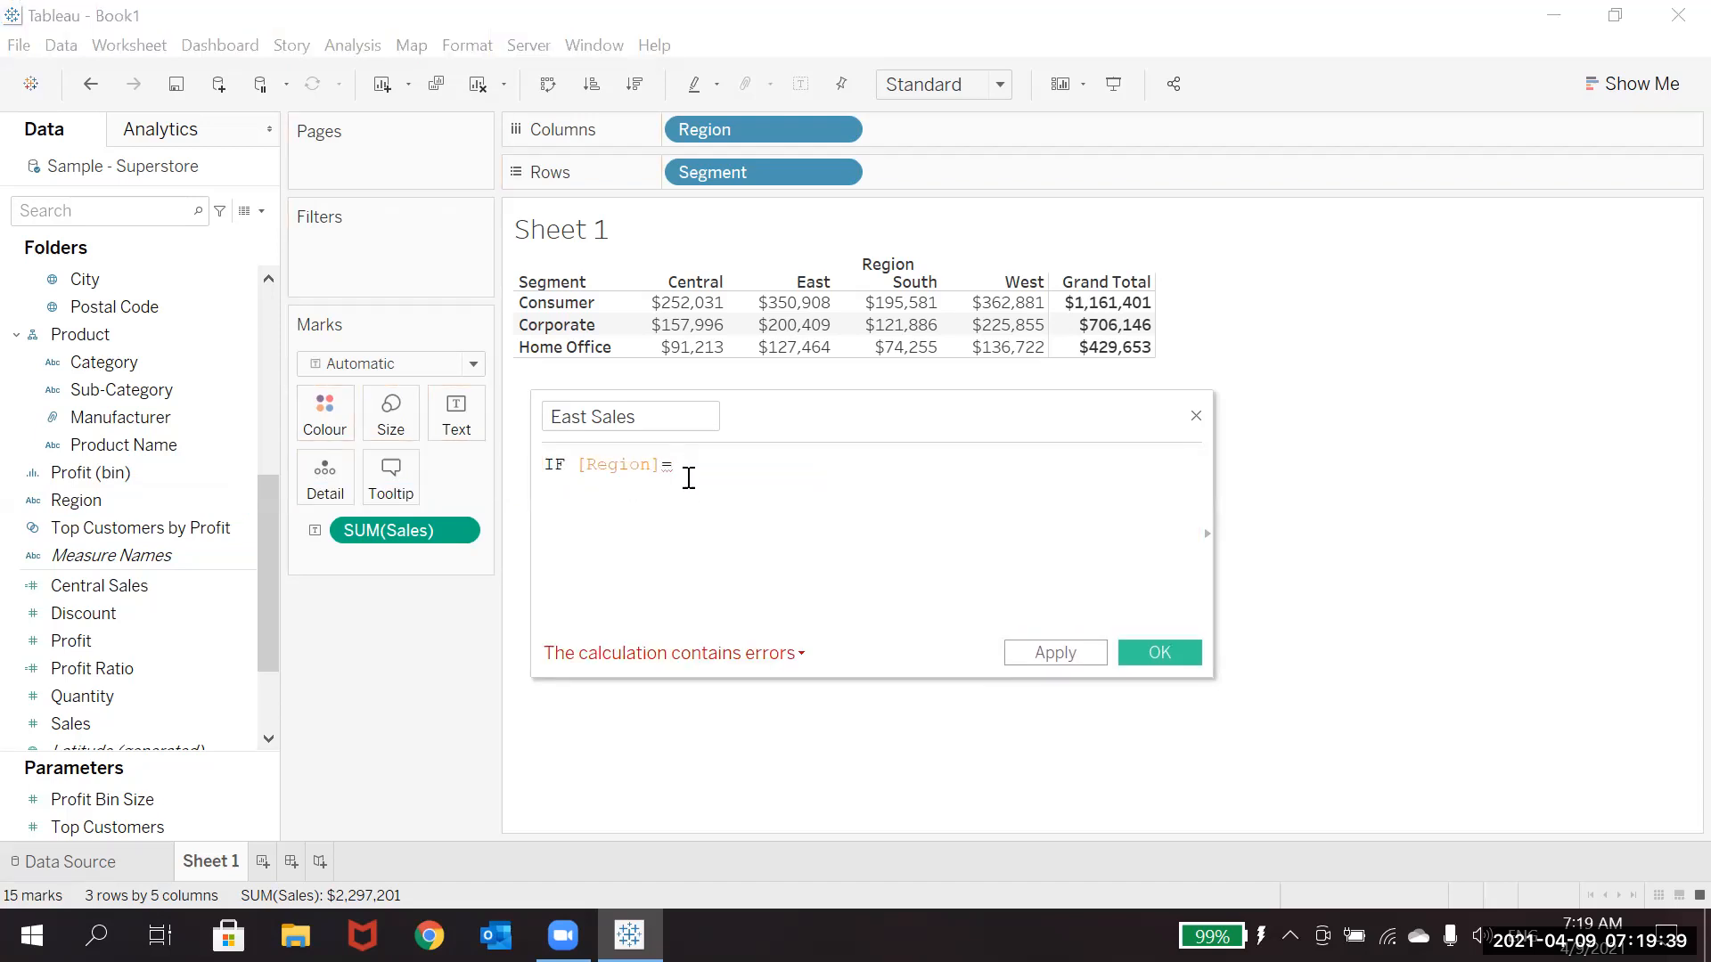
text(")
text(Eas)
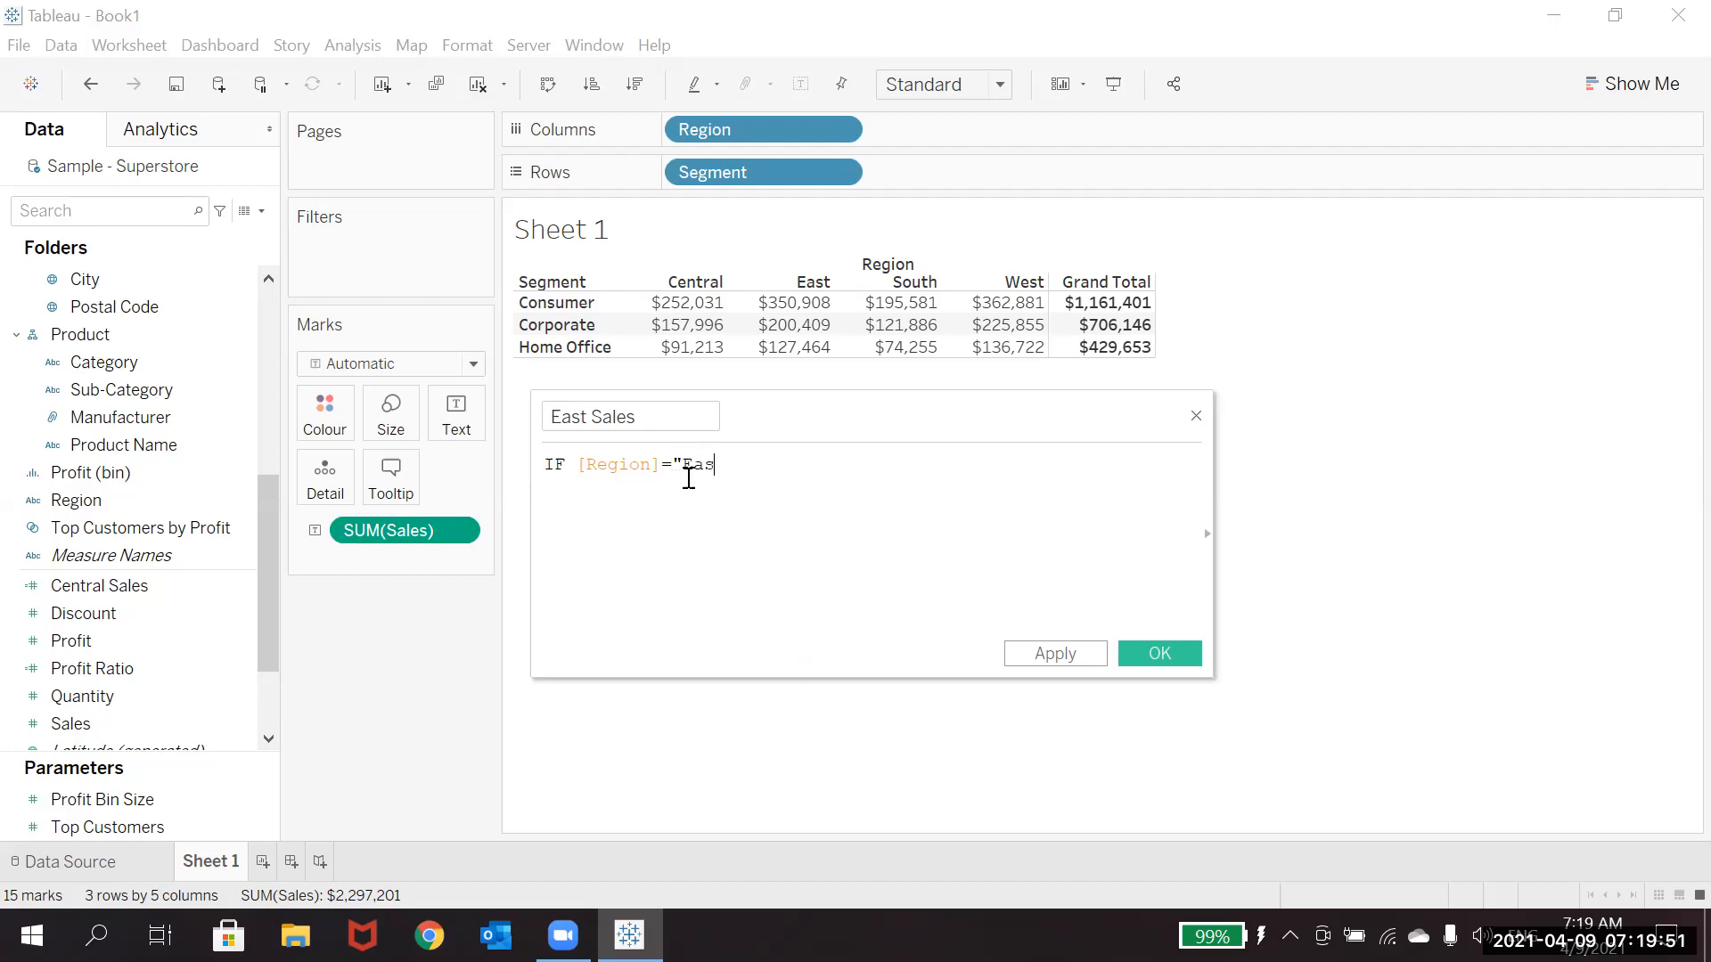
text(t" THEN)
drag(134, 721, 1085, 481)
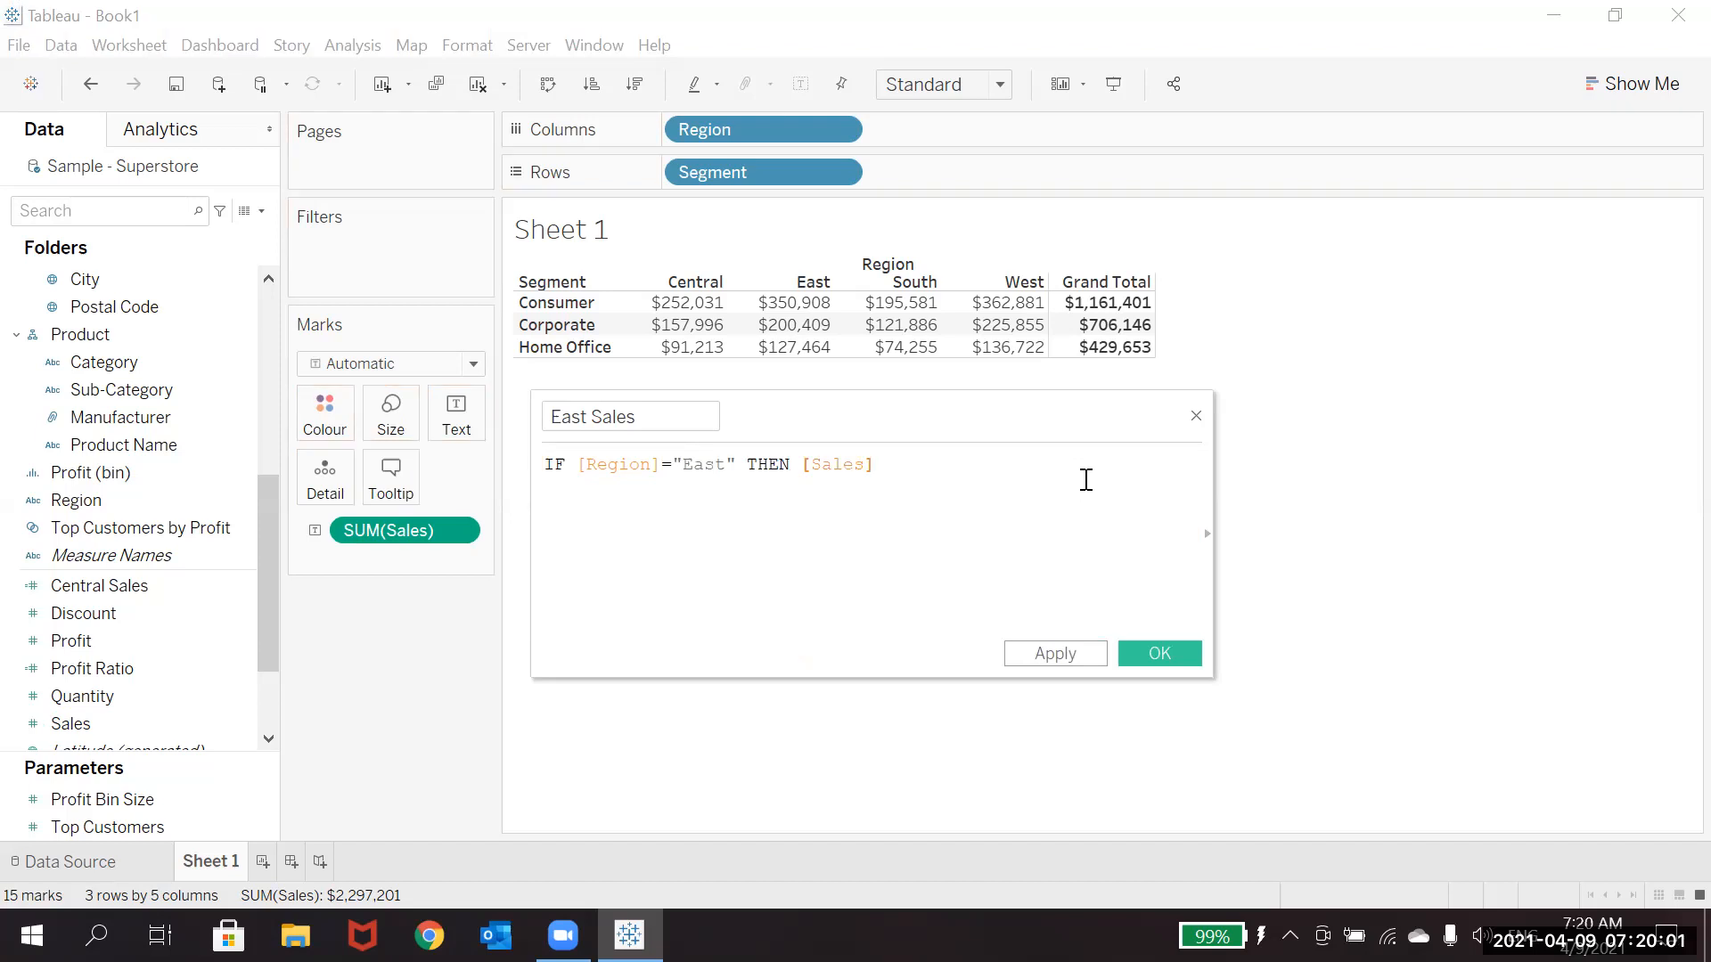
text(END)
click(1085, 481)
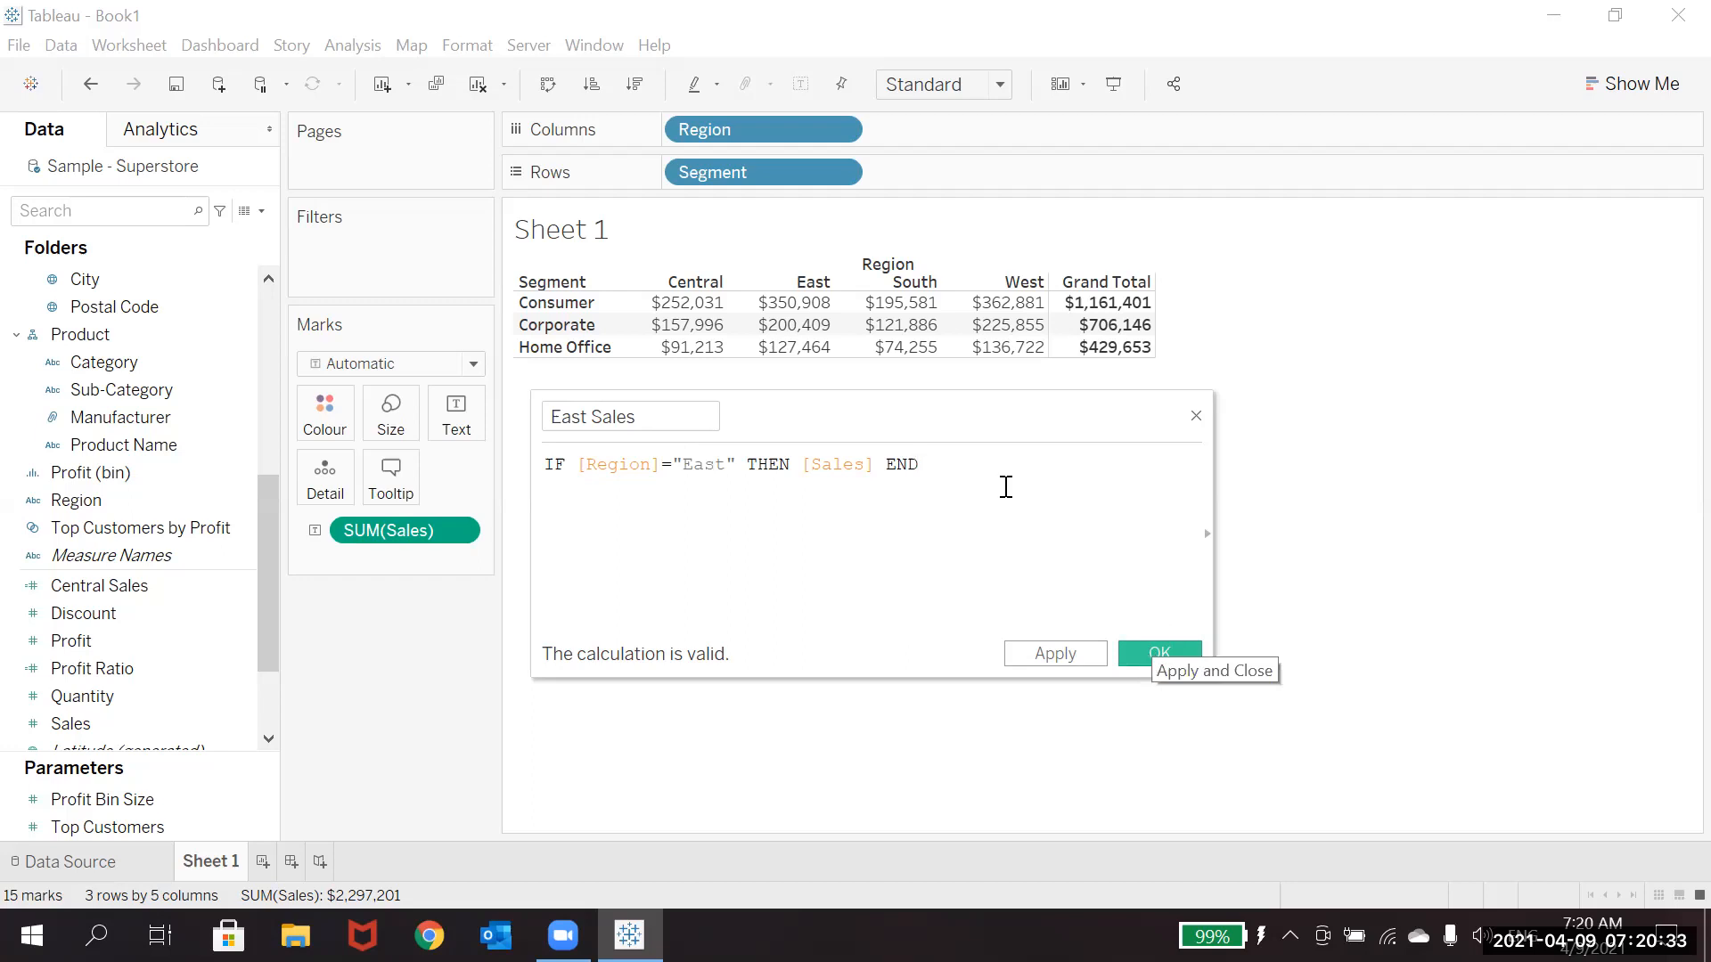
Read the description and example of IF among the logical functions, and close the calculation editor without saving.
click(1209, 536)
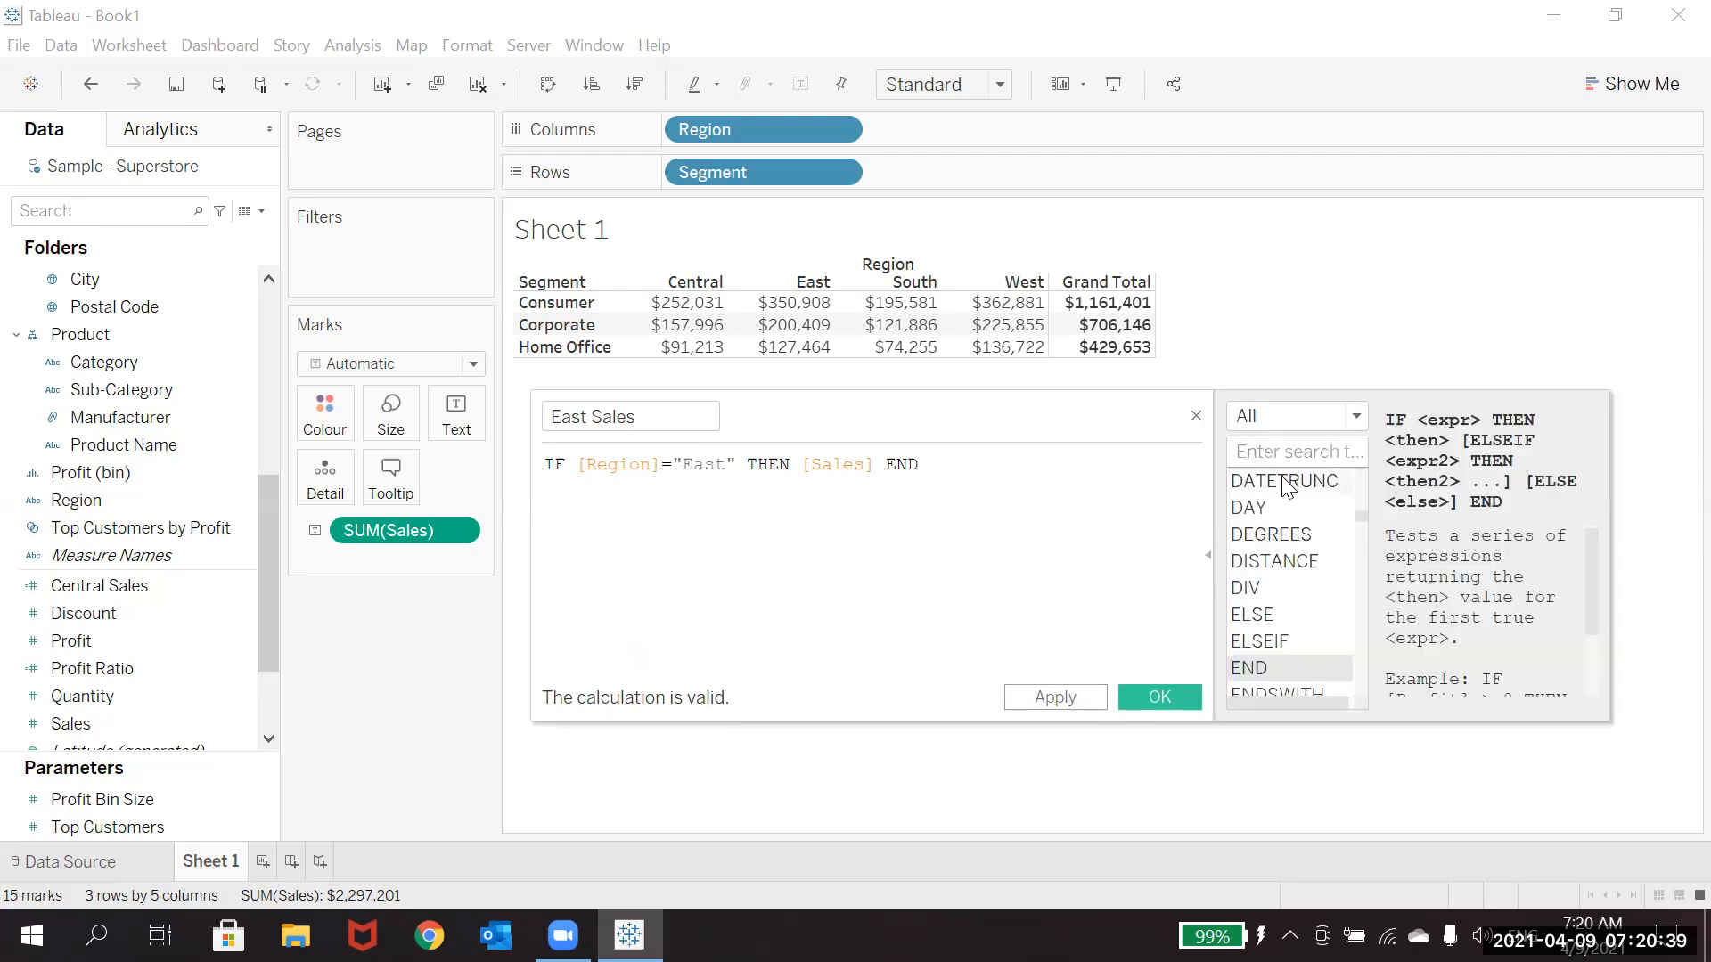
click(1353, 415)
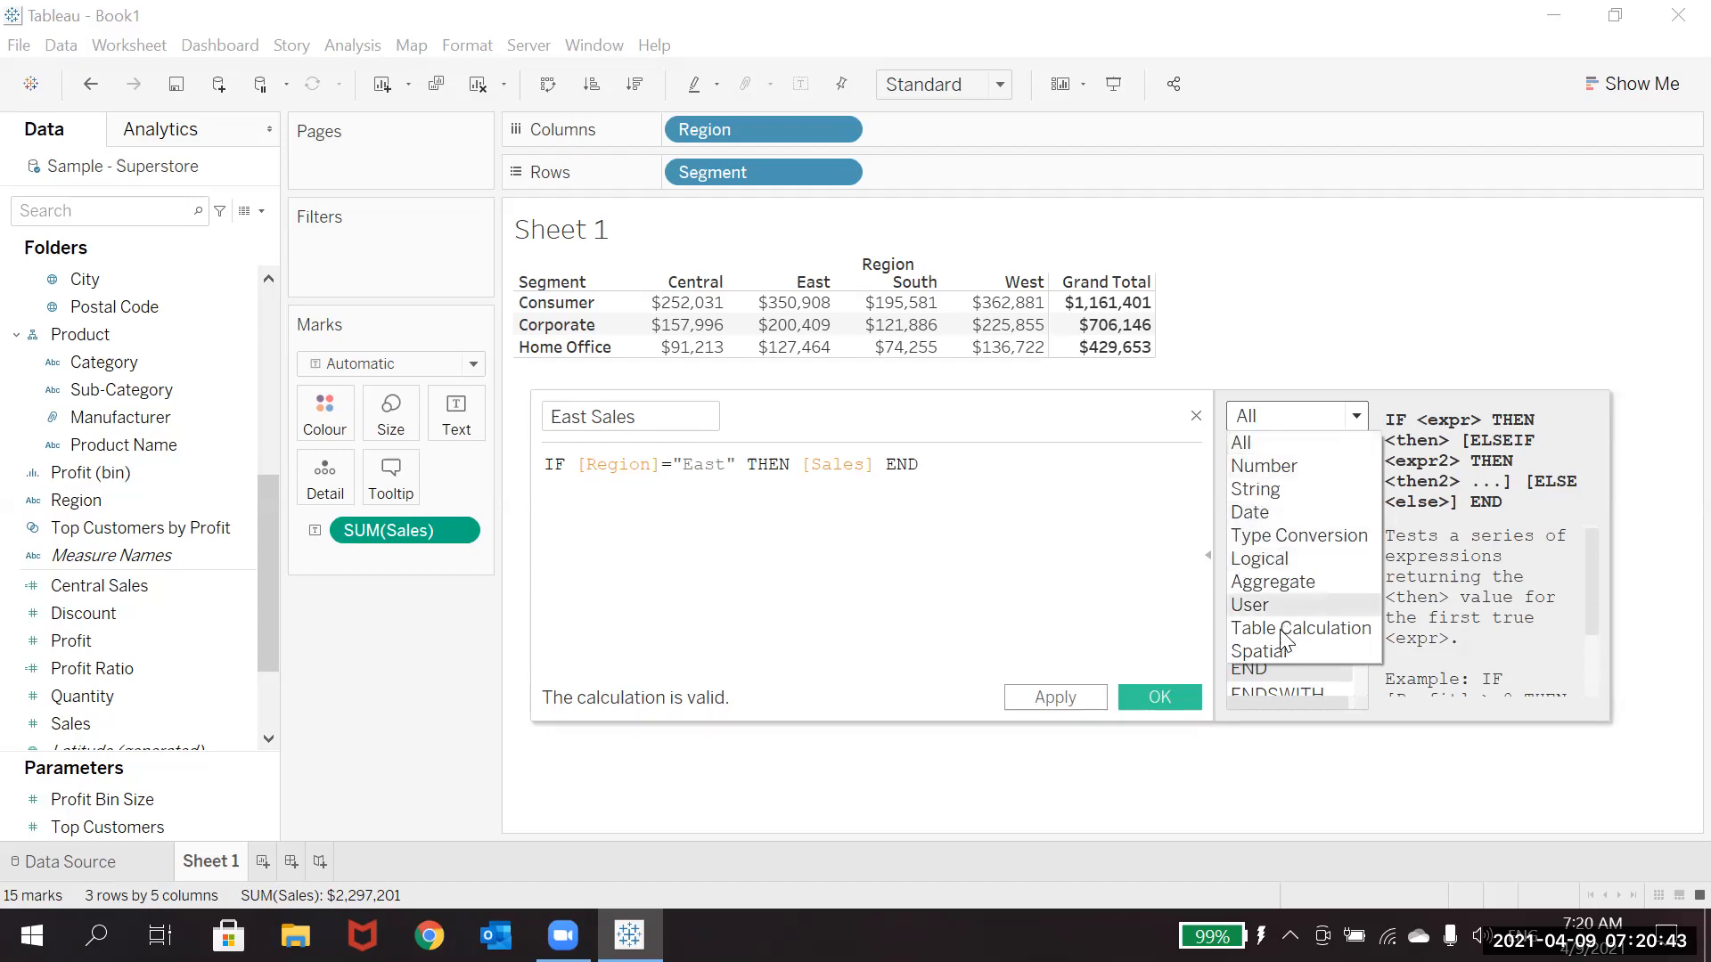
click(1282, 561)
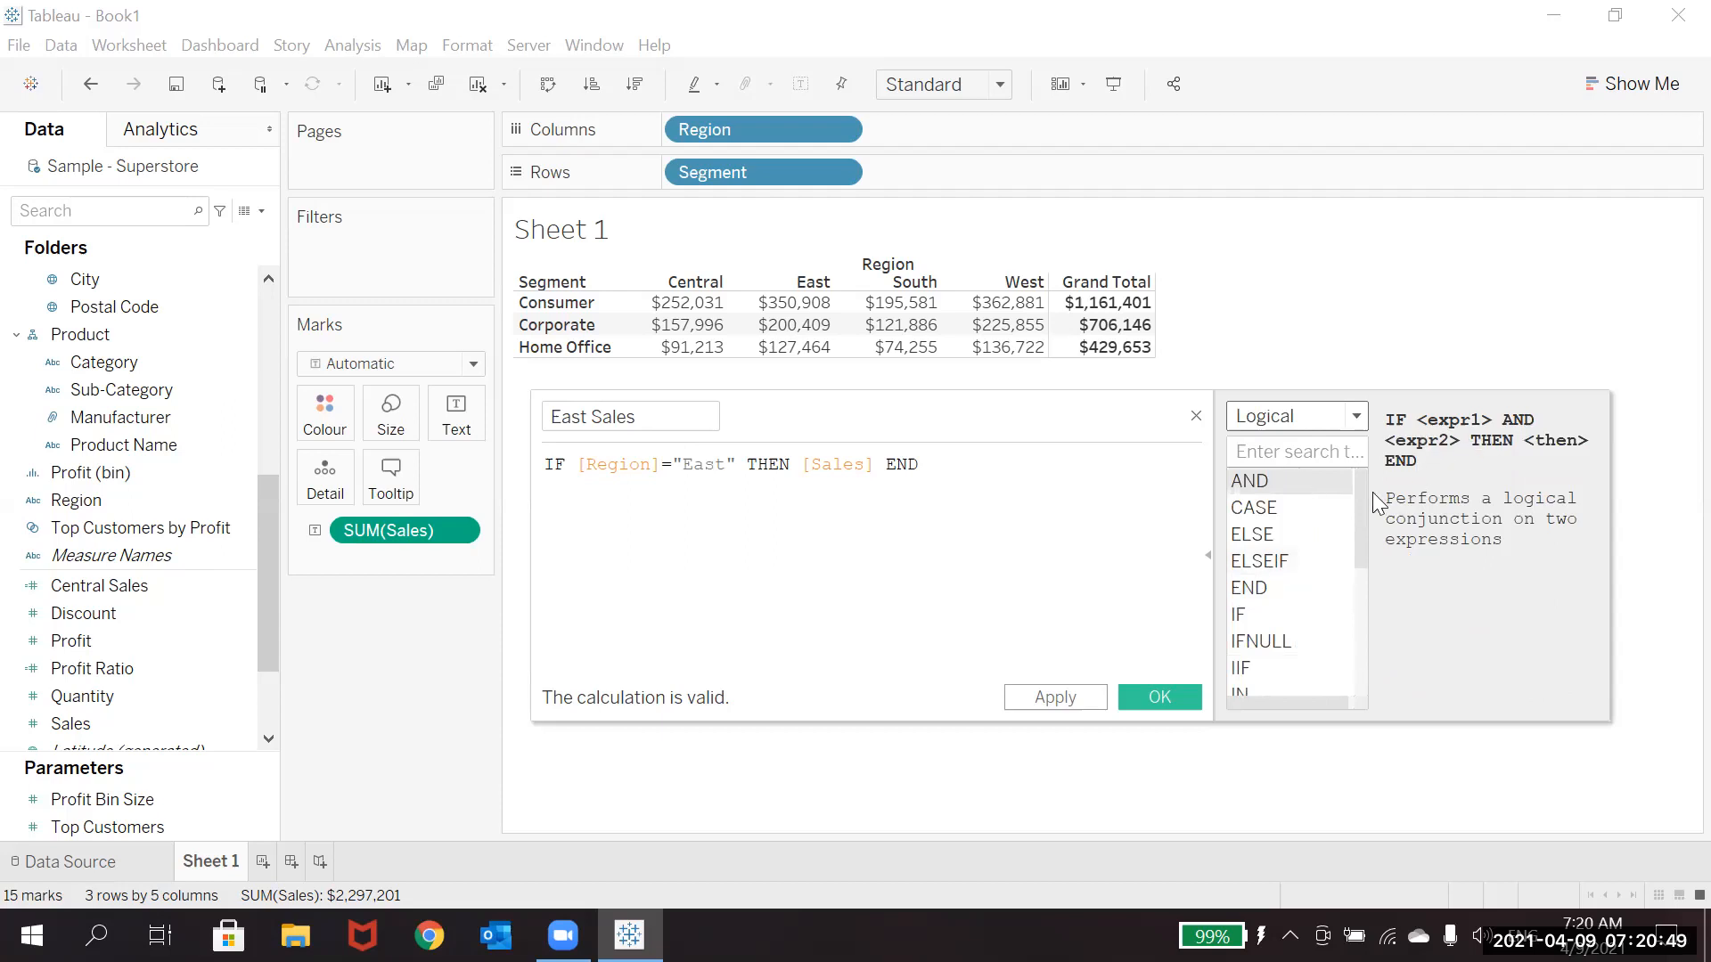
click(1256, 615)
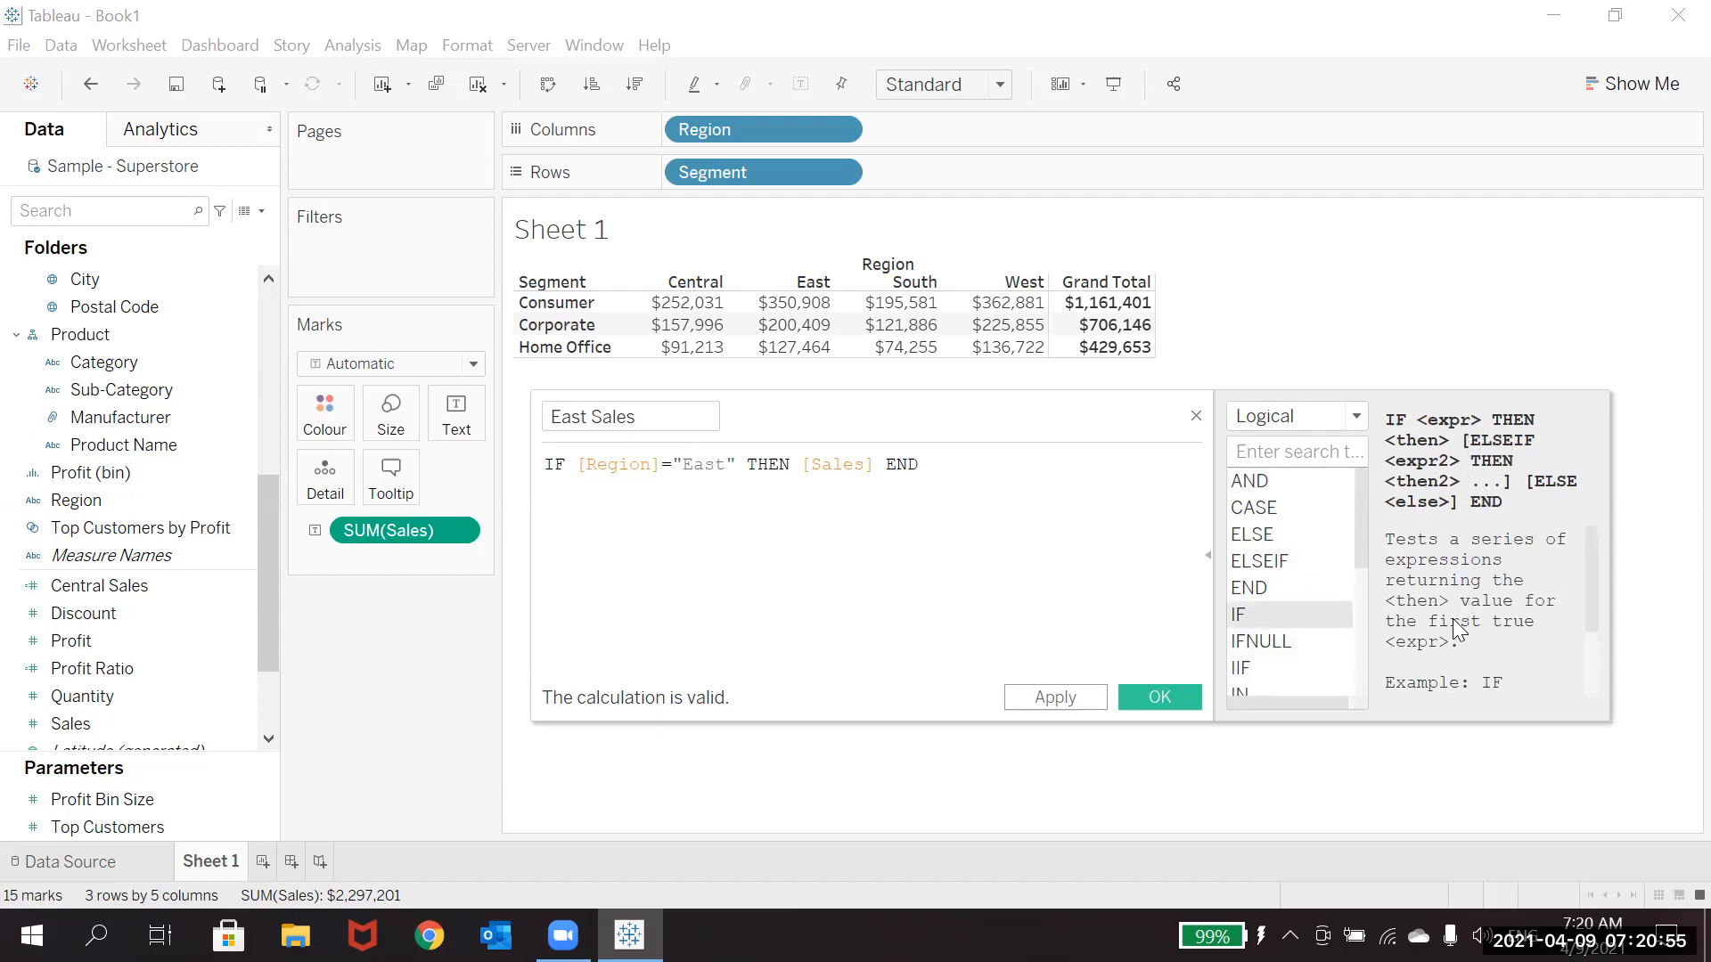
click(1591, 672)
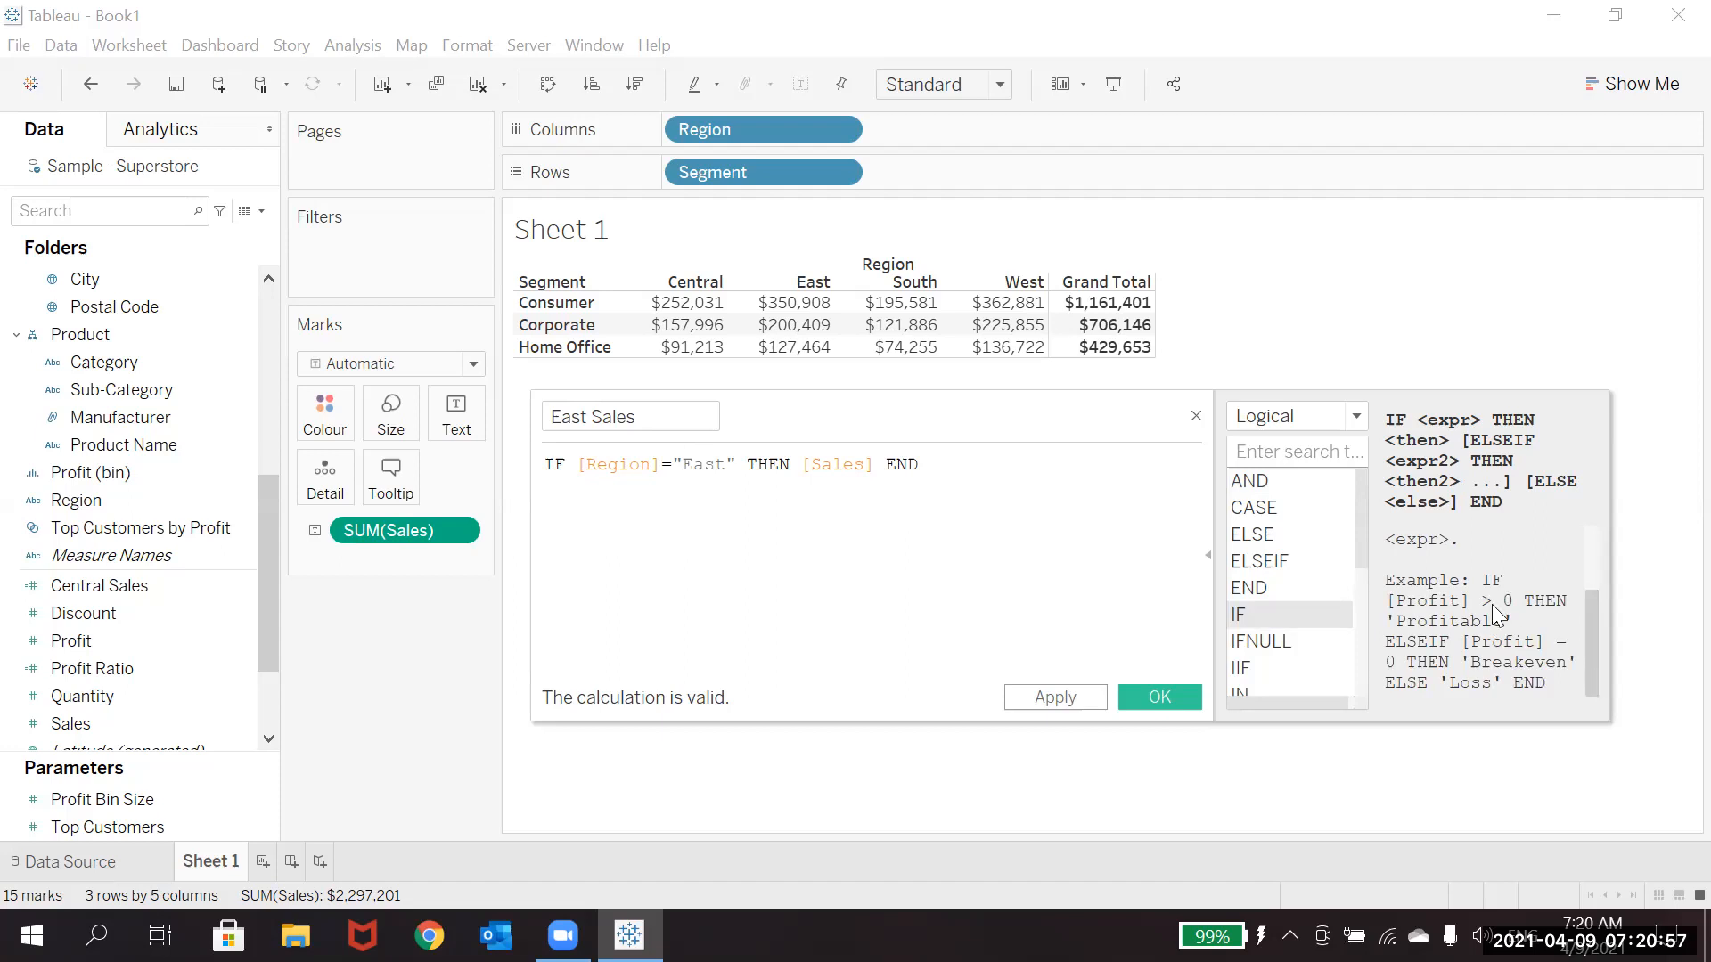
click(1204, 543)
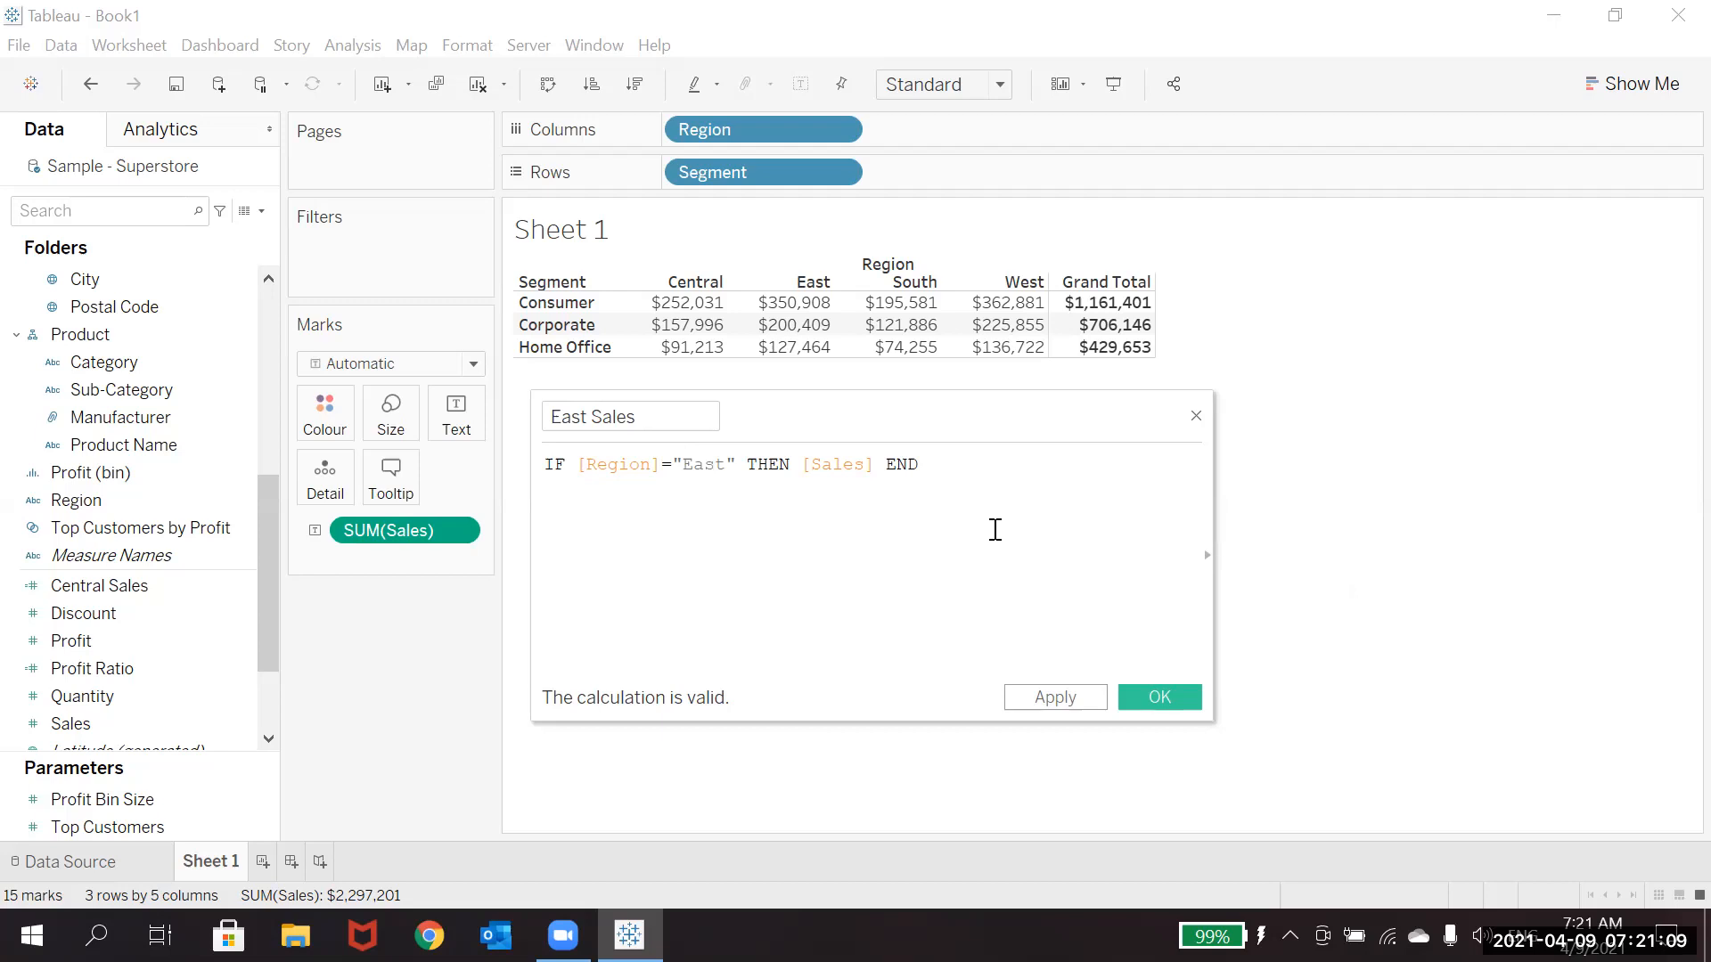
click(1197, 416)
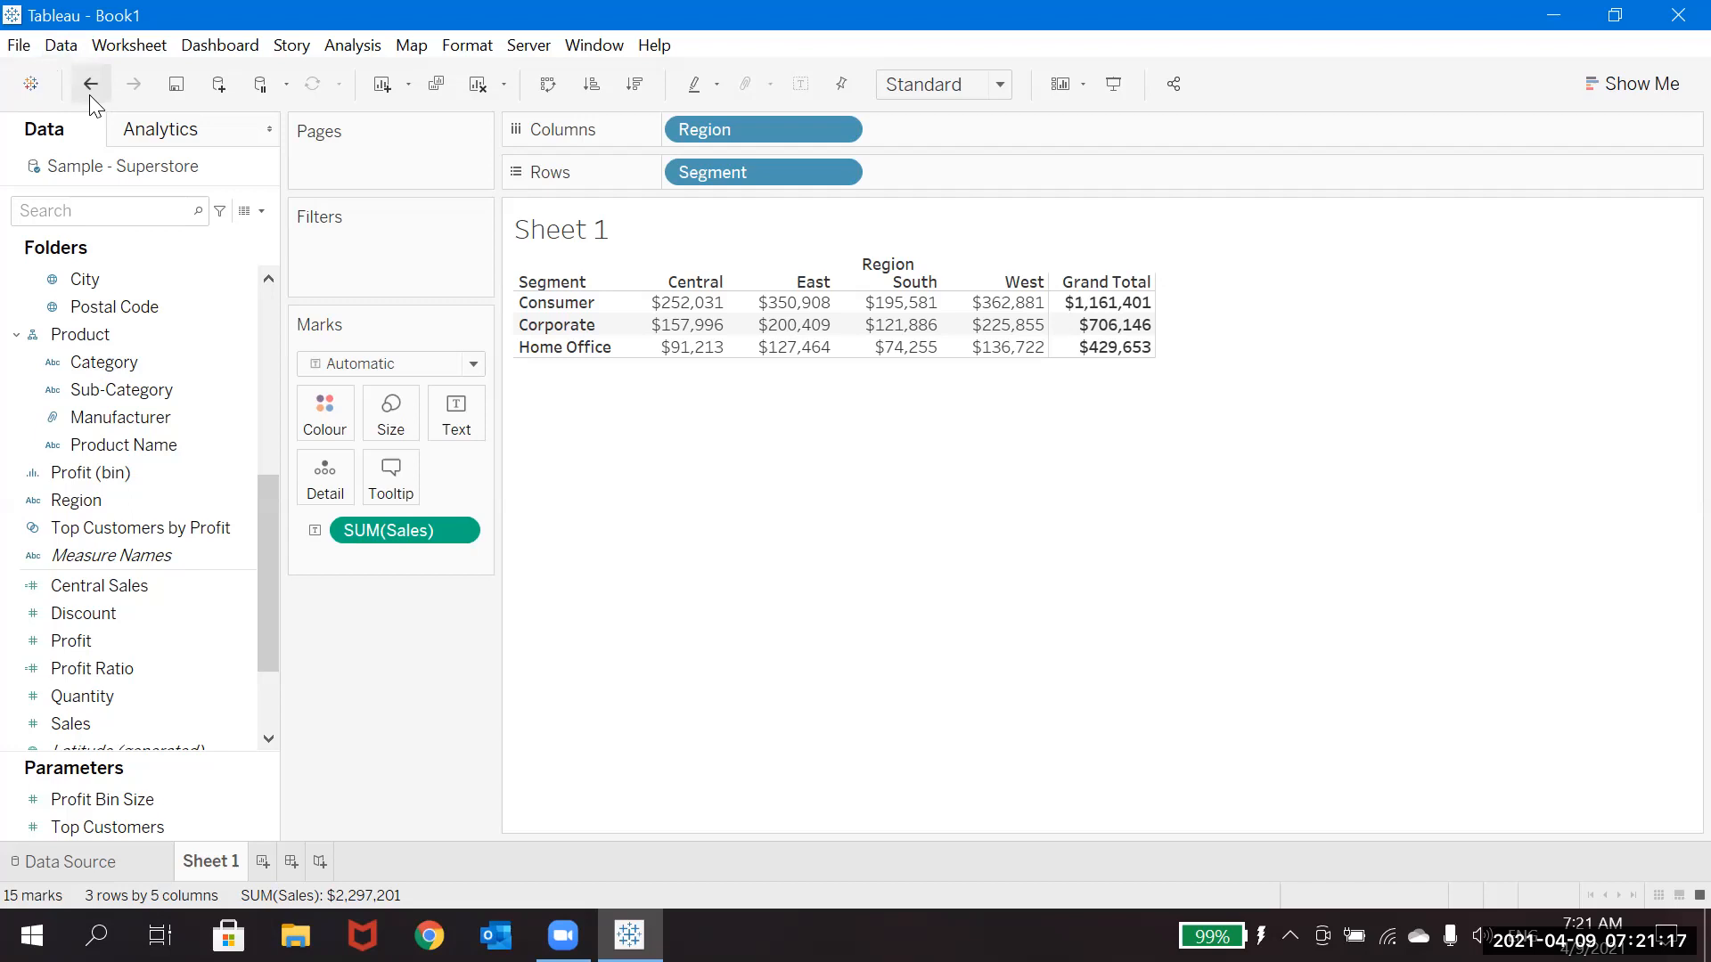
Duplicate the Central Sales calculated field.
click(130, 587)
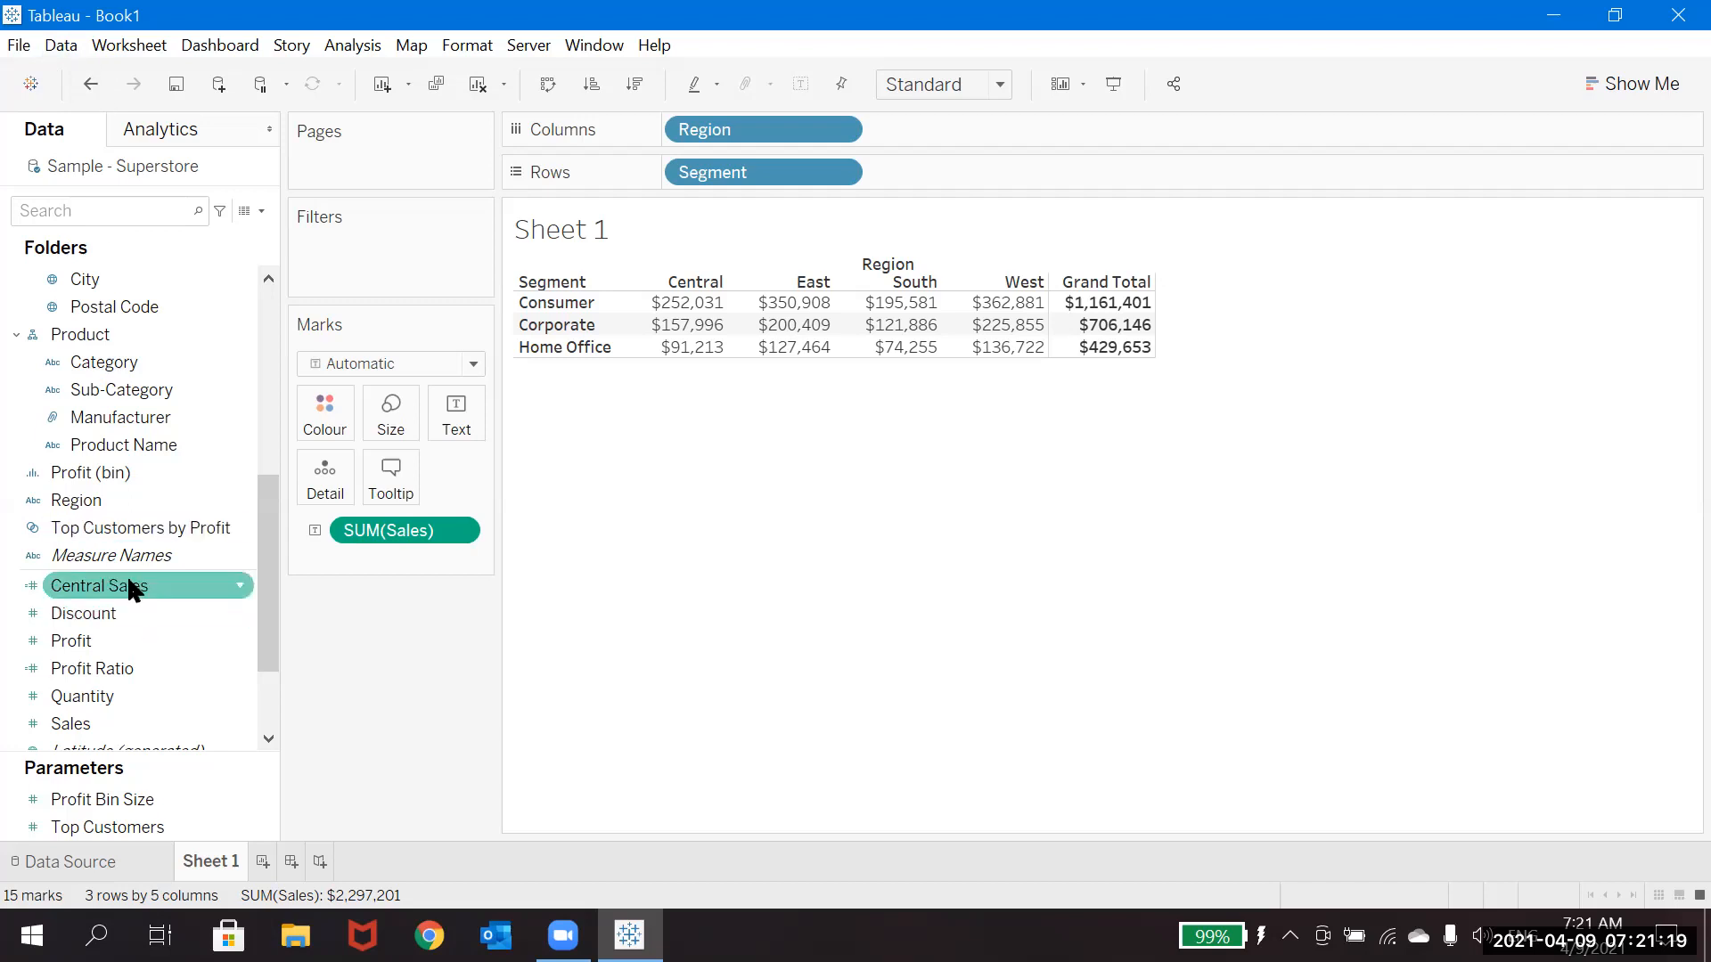
right_click(132, 588)
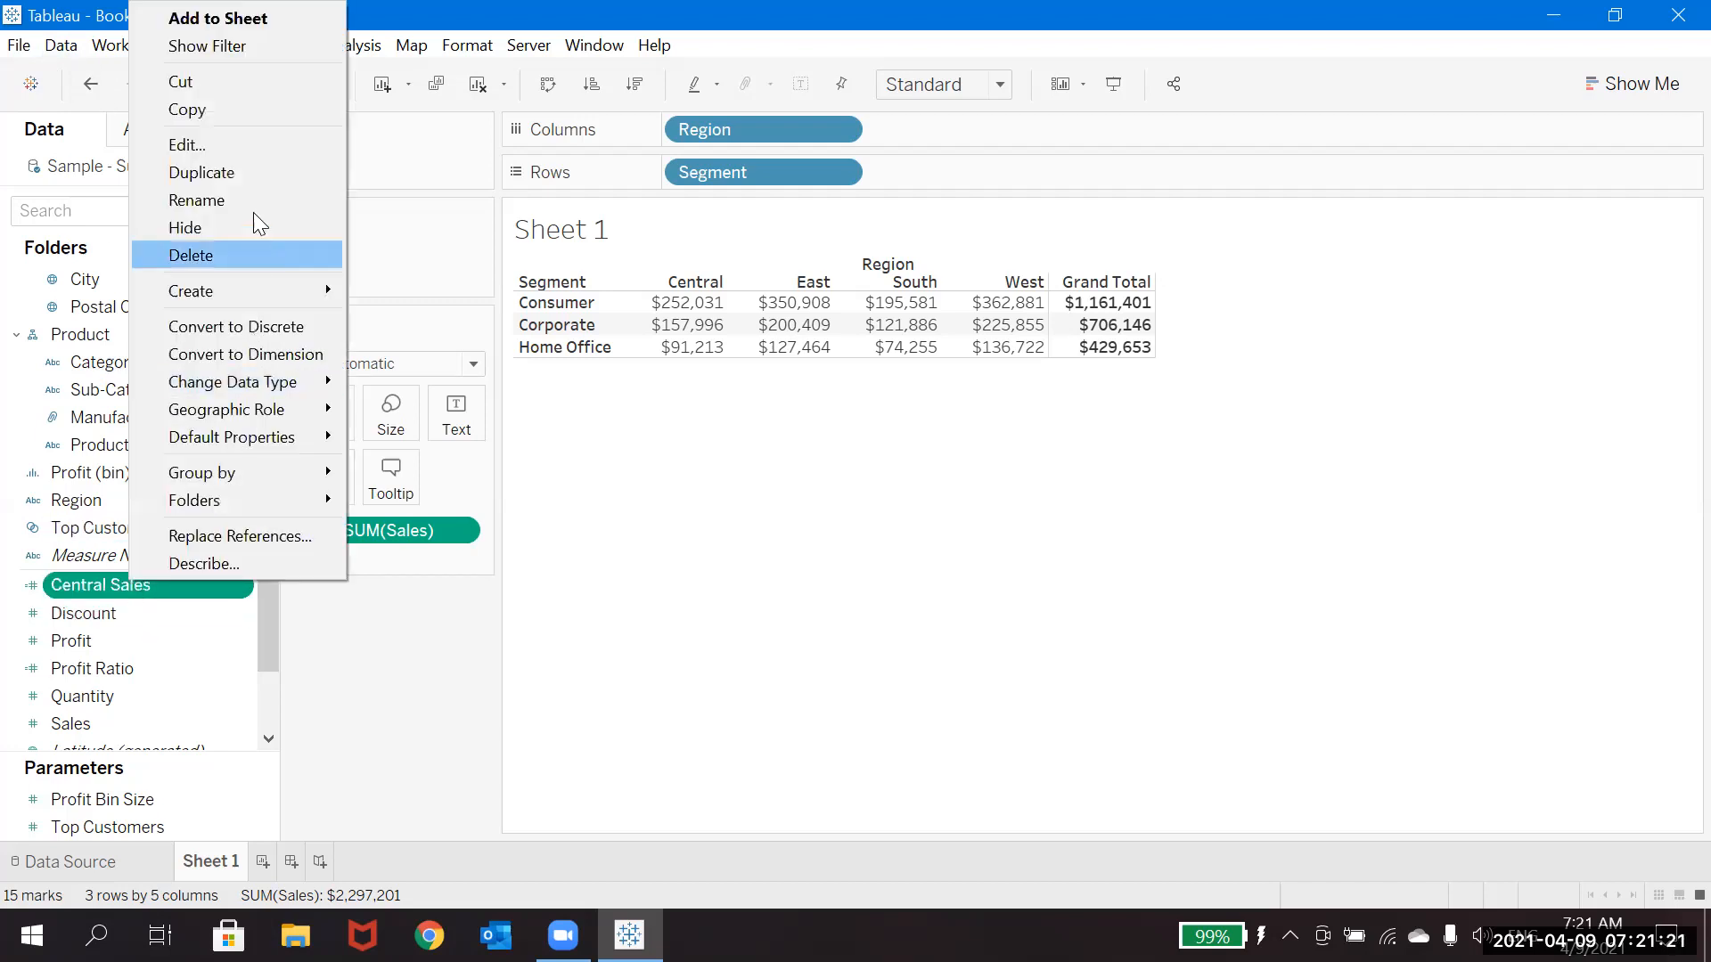
click(240, 172)
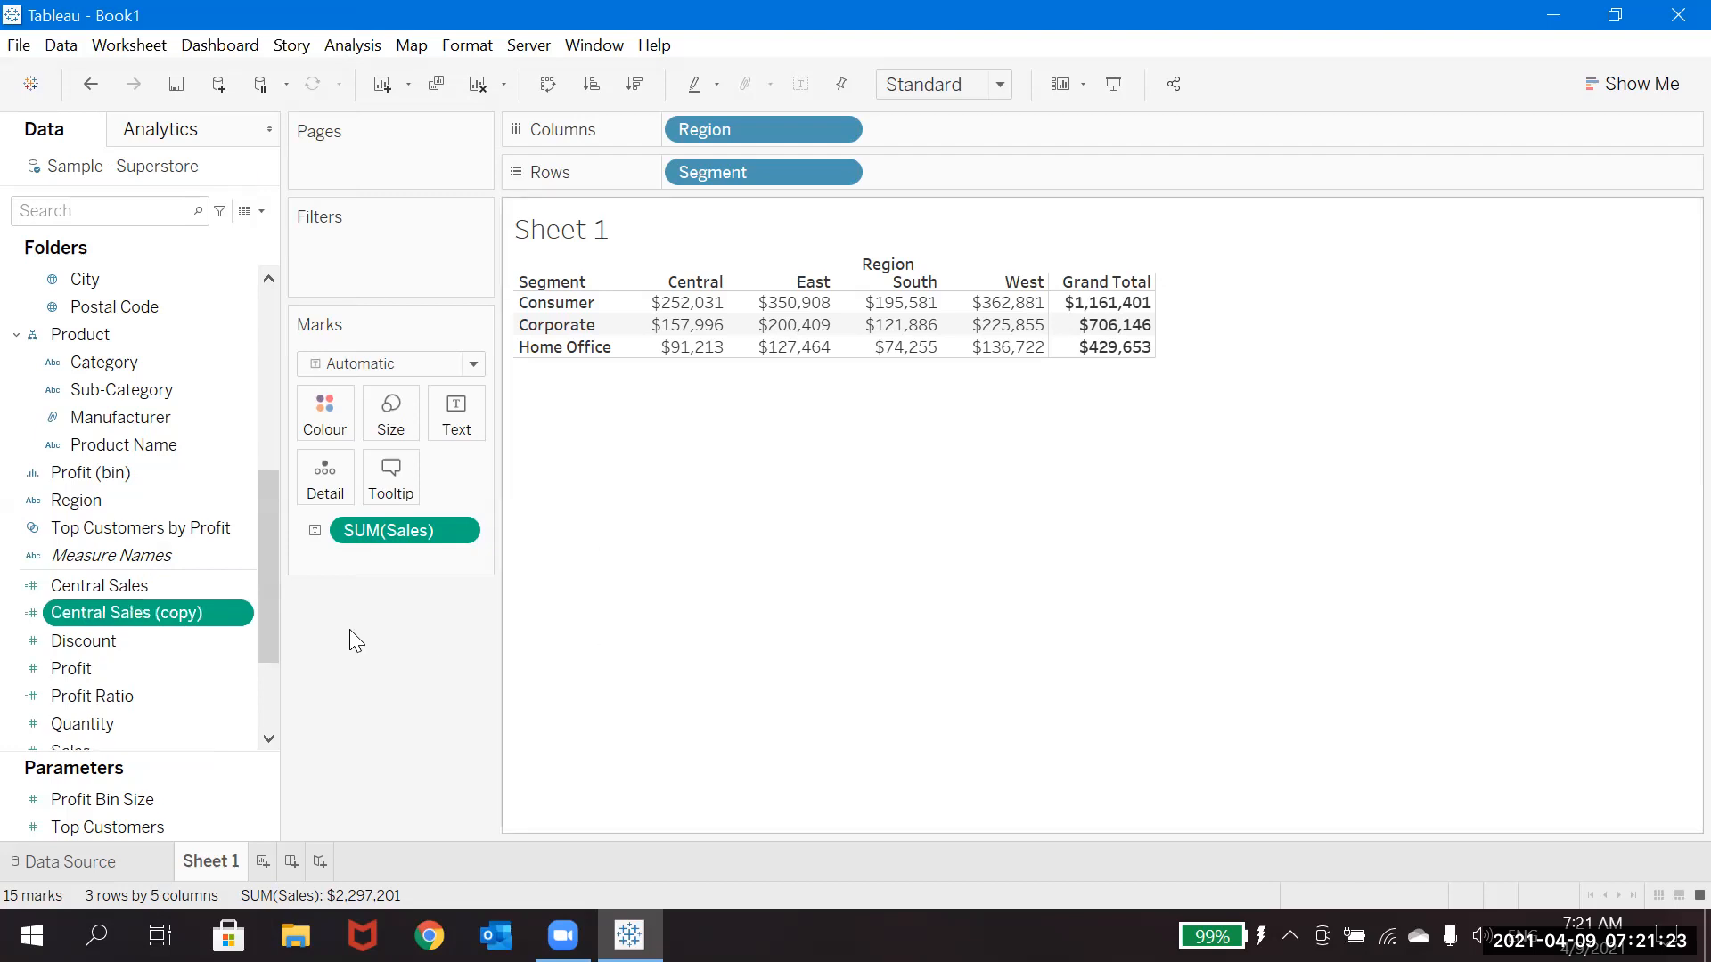
Open the copy of Central Sales for editing and rename it "East Sales".
right_click(217, 615)
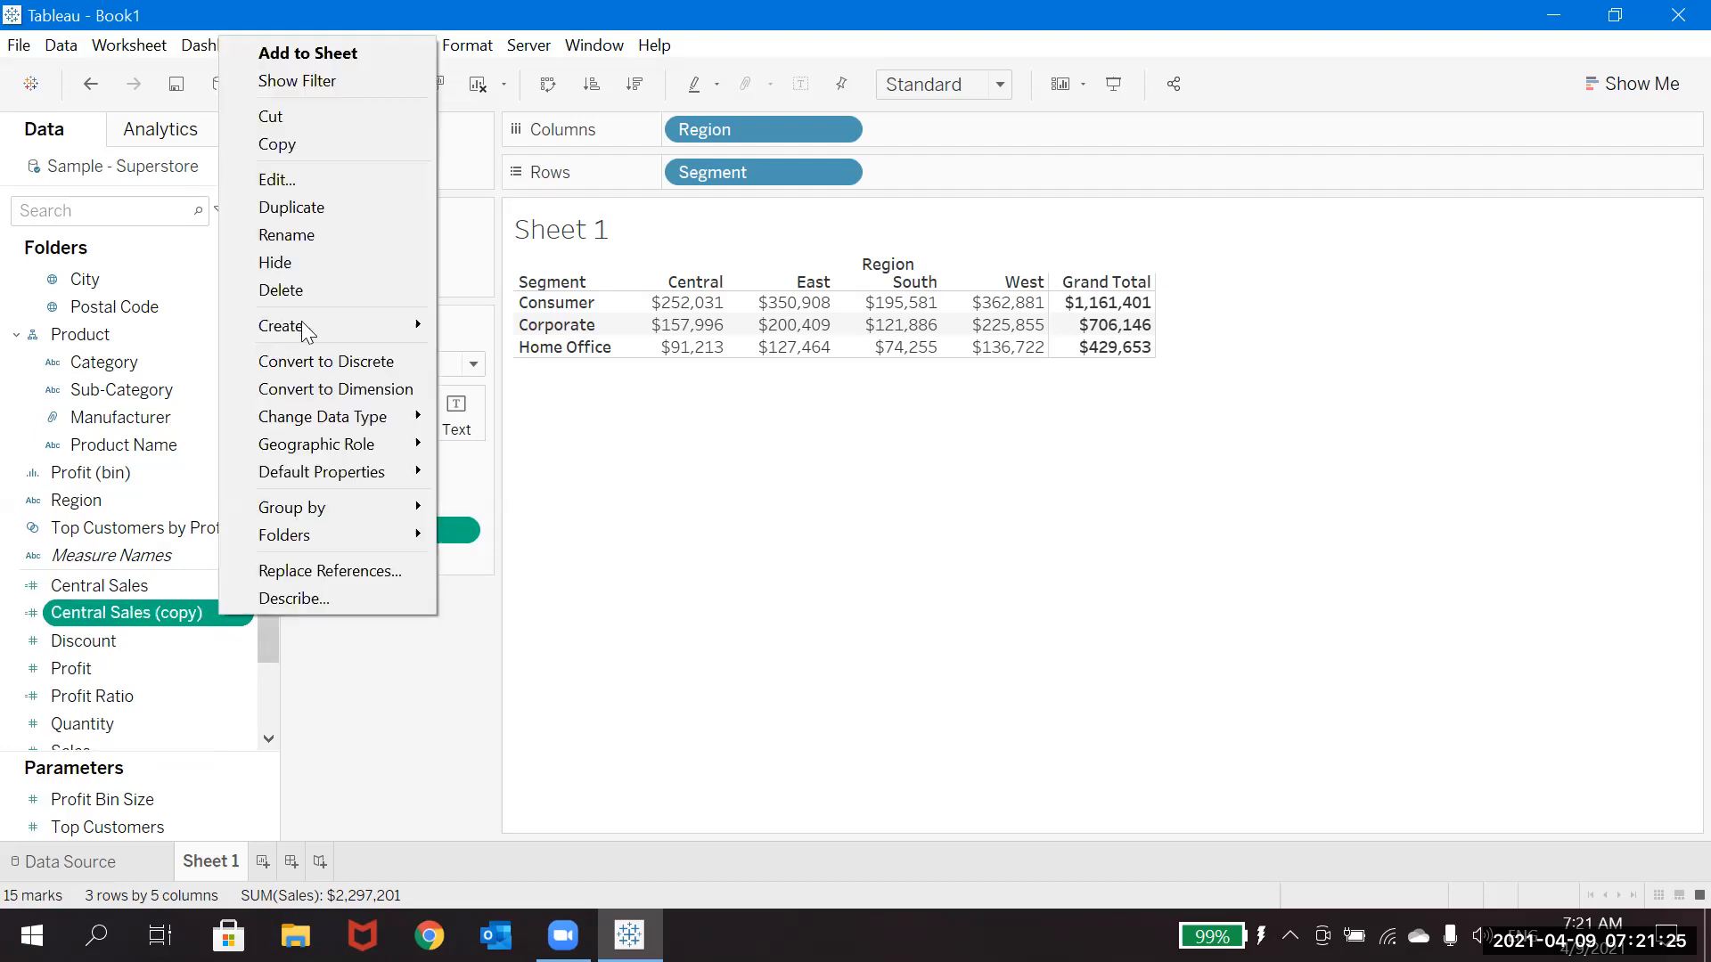
click(304, 178)
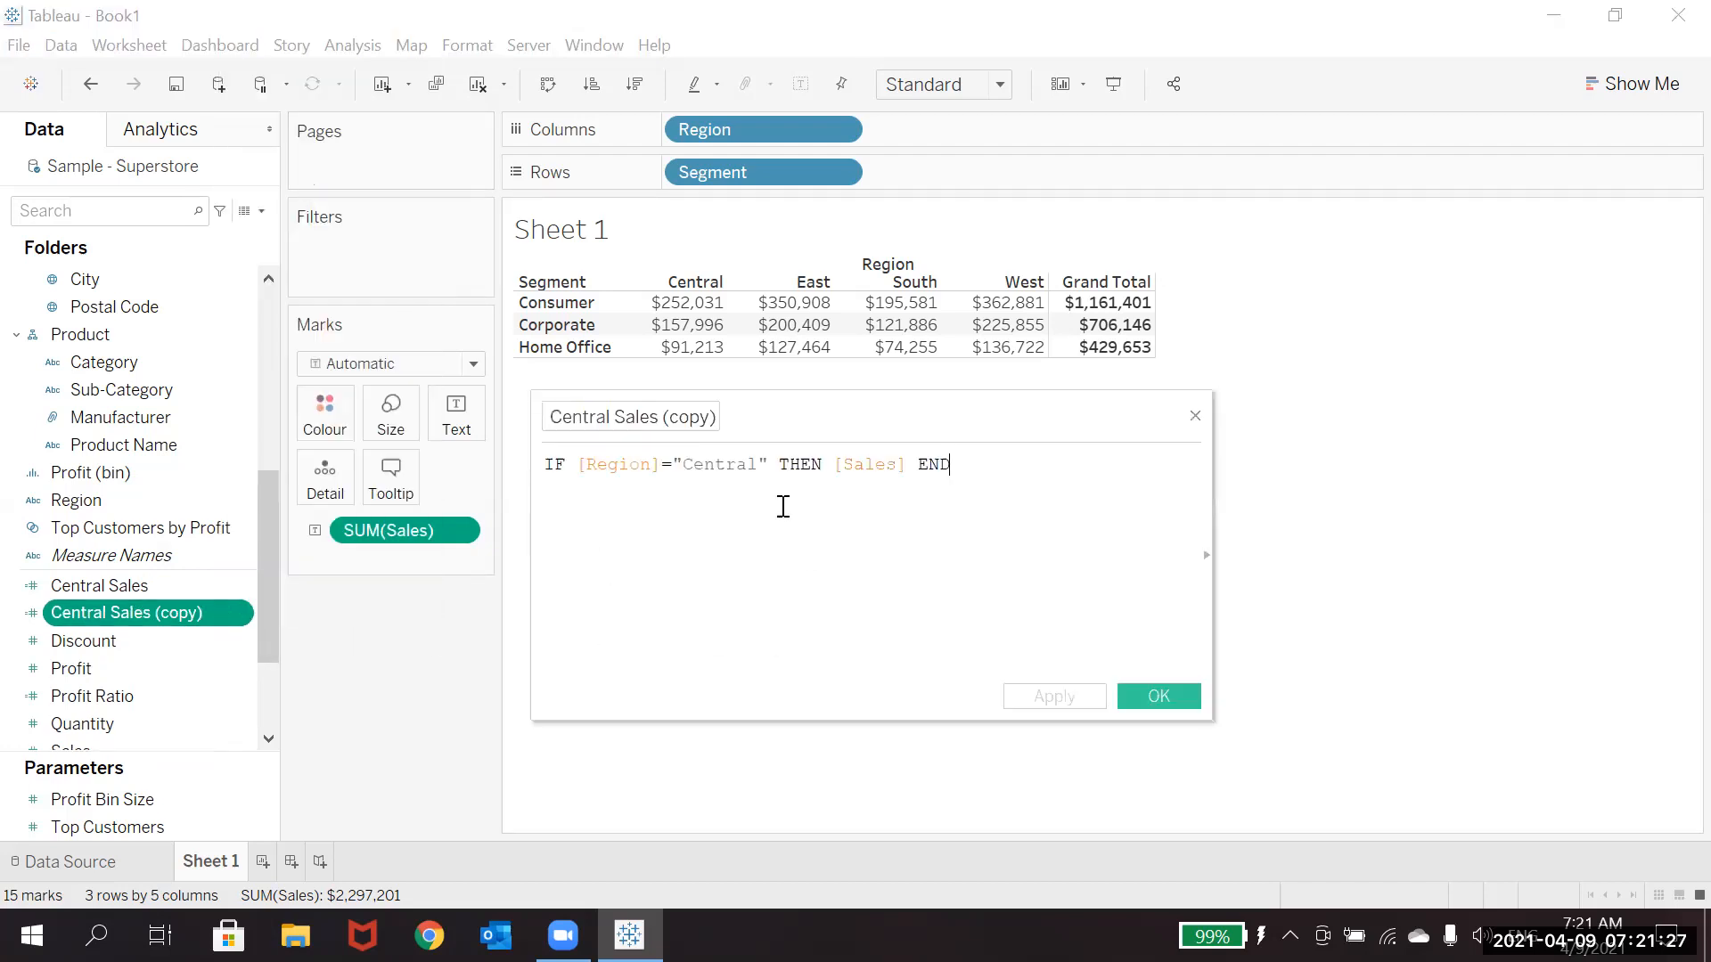
click(720, 419)
key(BackSpace)
key(BackSpace)
key(BackSpace)
key(BackSpace)
key(BackSpace)
key(BackSpace)
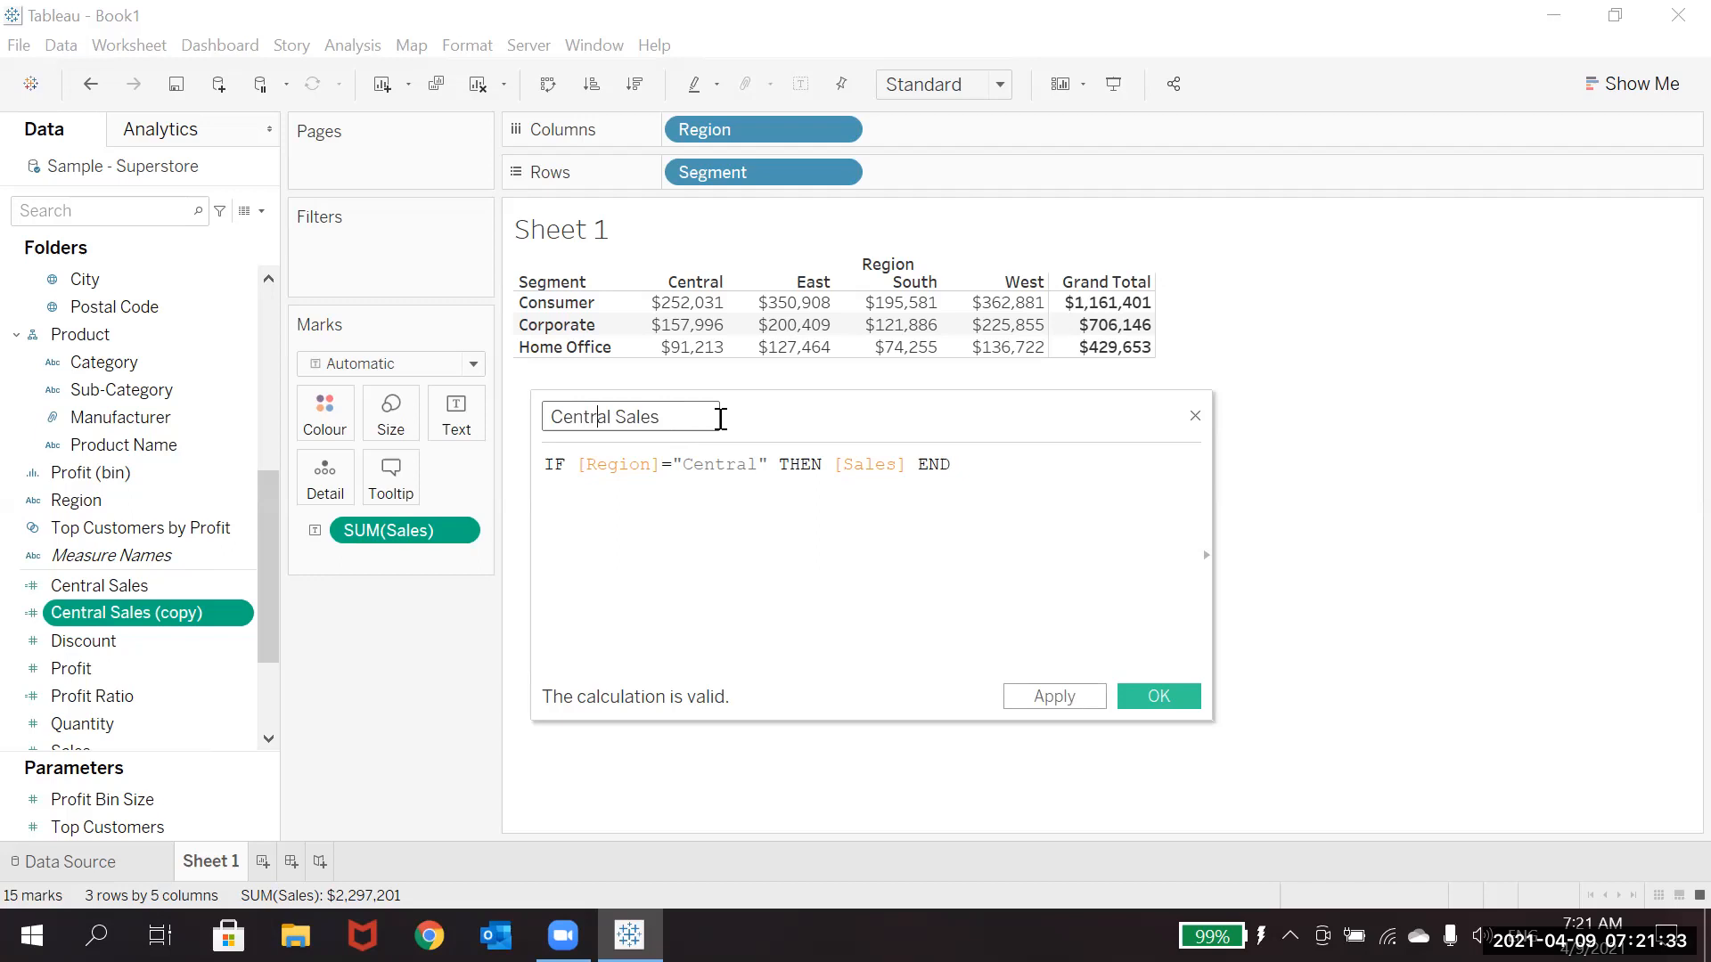
key(BackSpace)
key(BackSpace)
key(BackSpace)
key(BackSpace)
key(BackSpace)
key(BackSpace)
key(BackSpace)
text(East)
Change the region in the East Sales formula from "Central" to "East" and save the calculated field.
click(758, 467)
key(BackSpace)
key(BackSpace)
key(BackSpace)
key(BackSpace)
key(BackSpace)
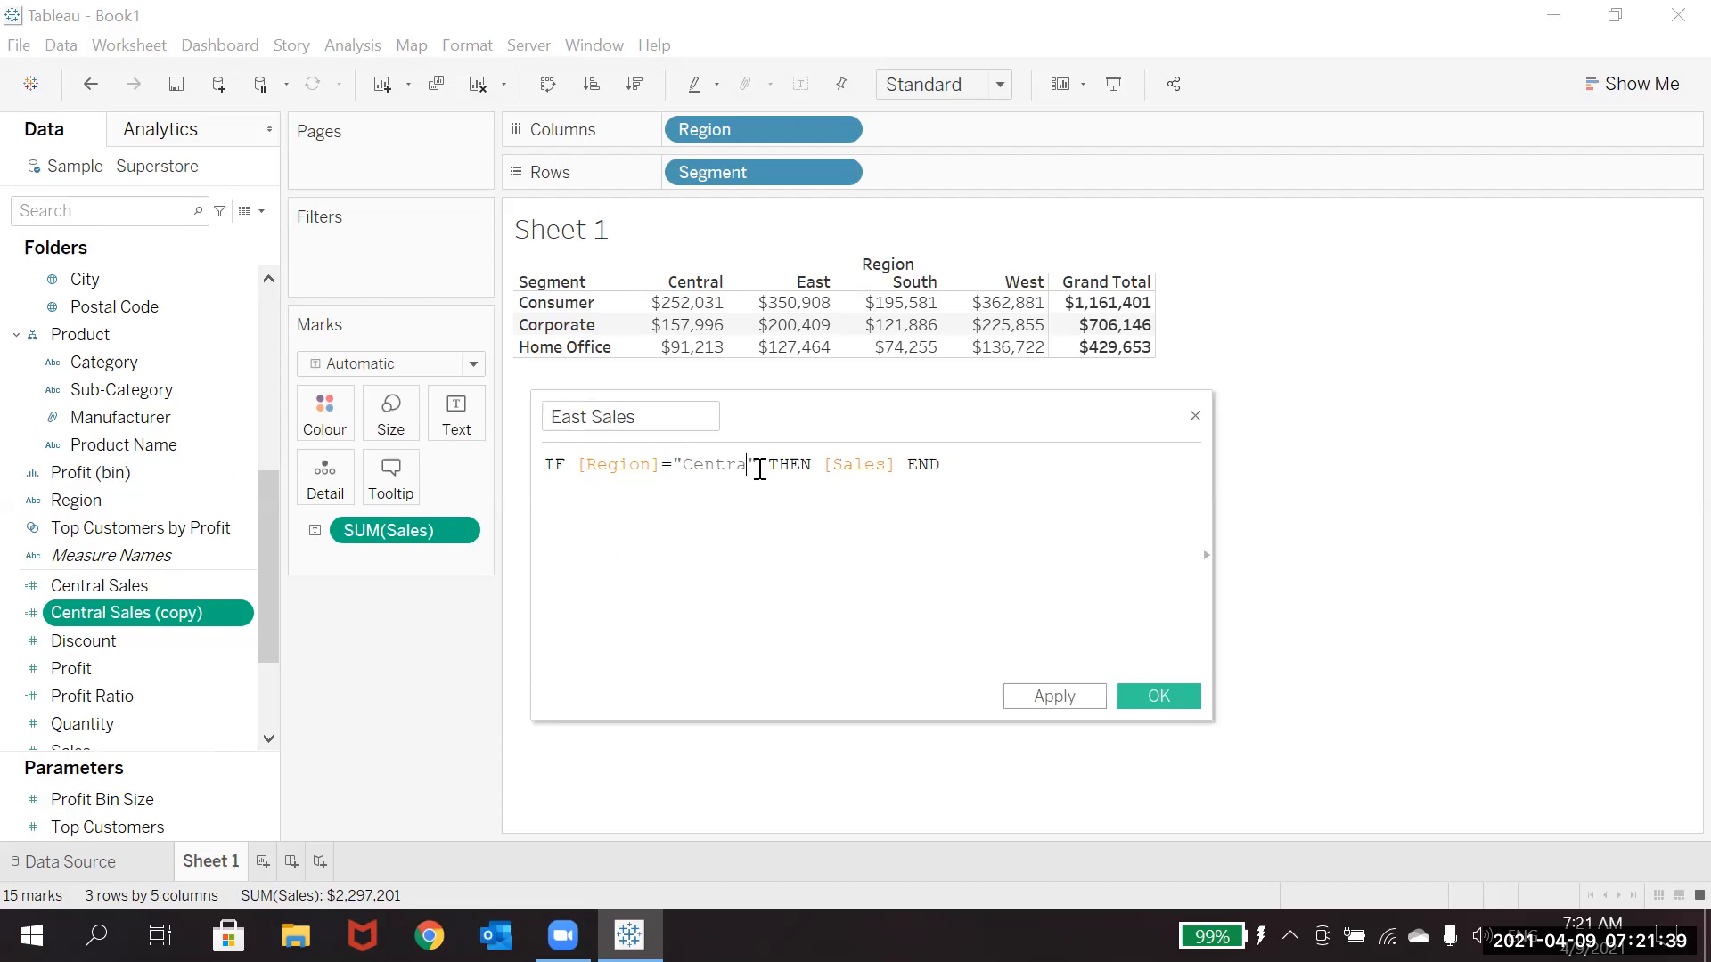
key(BackSpace)
key(BackSpace)
text(East)
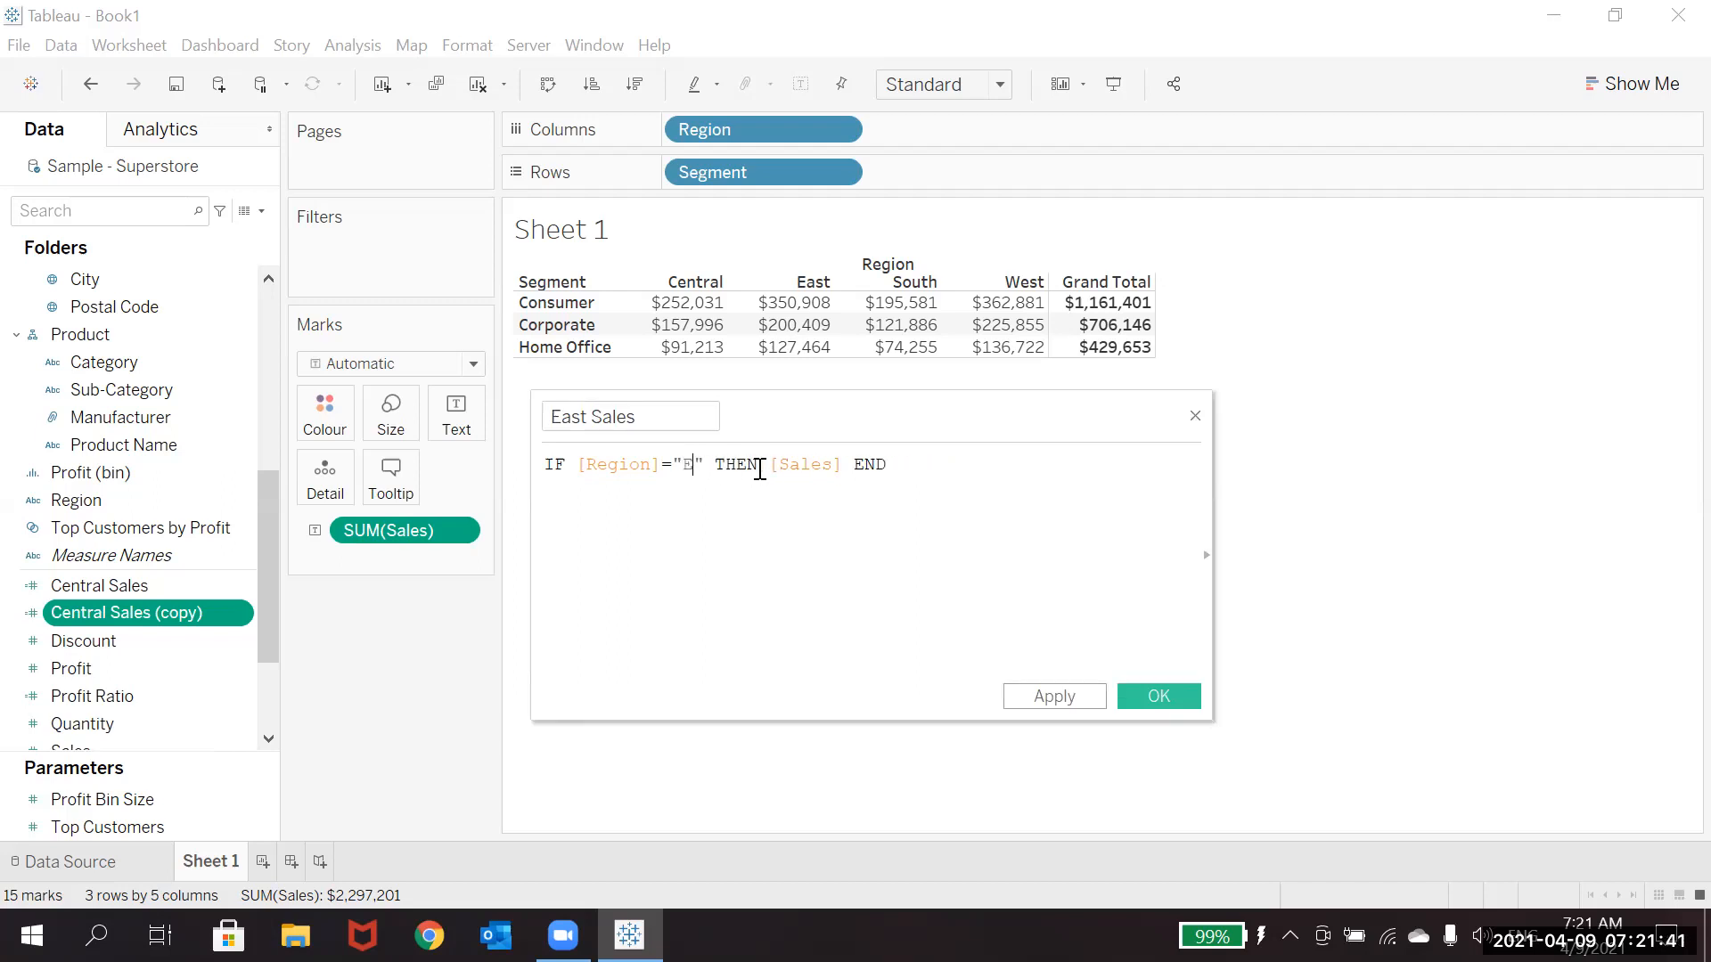
click(1160, 698)
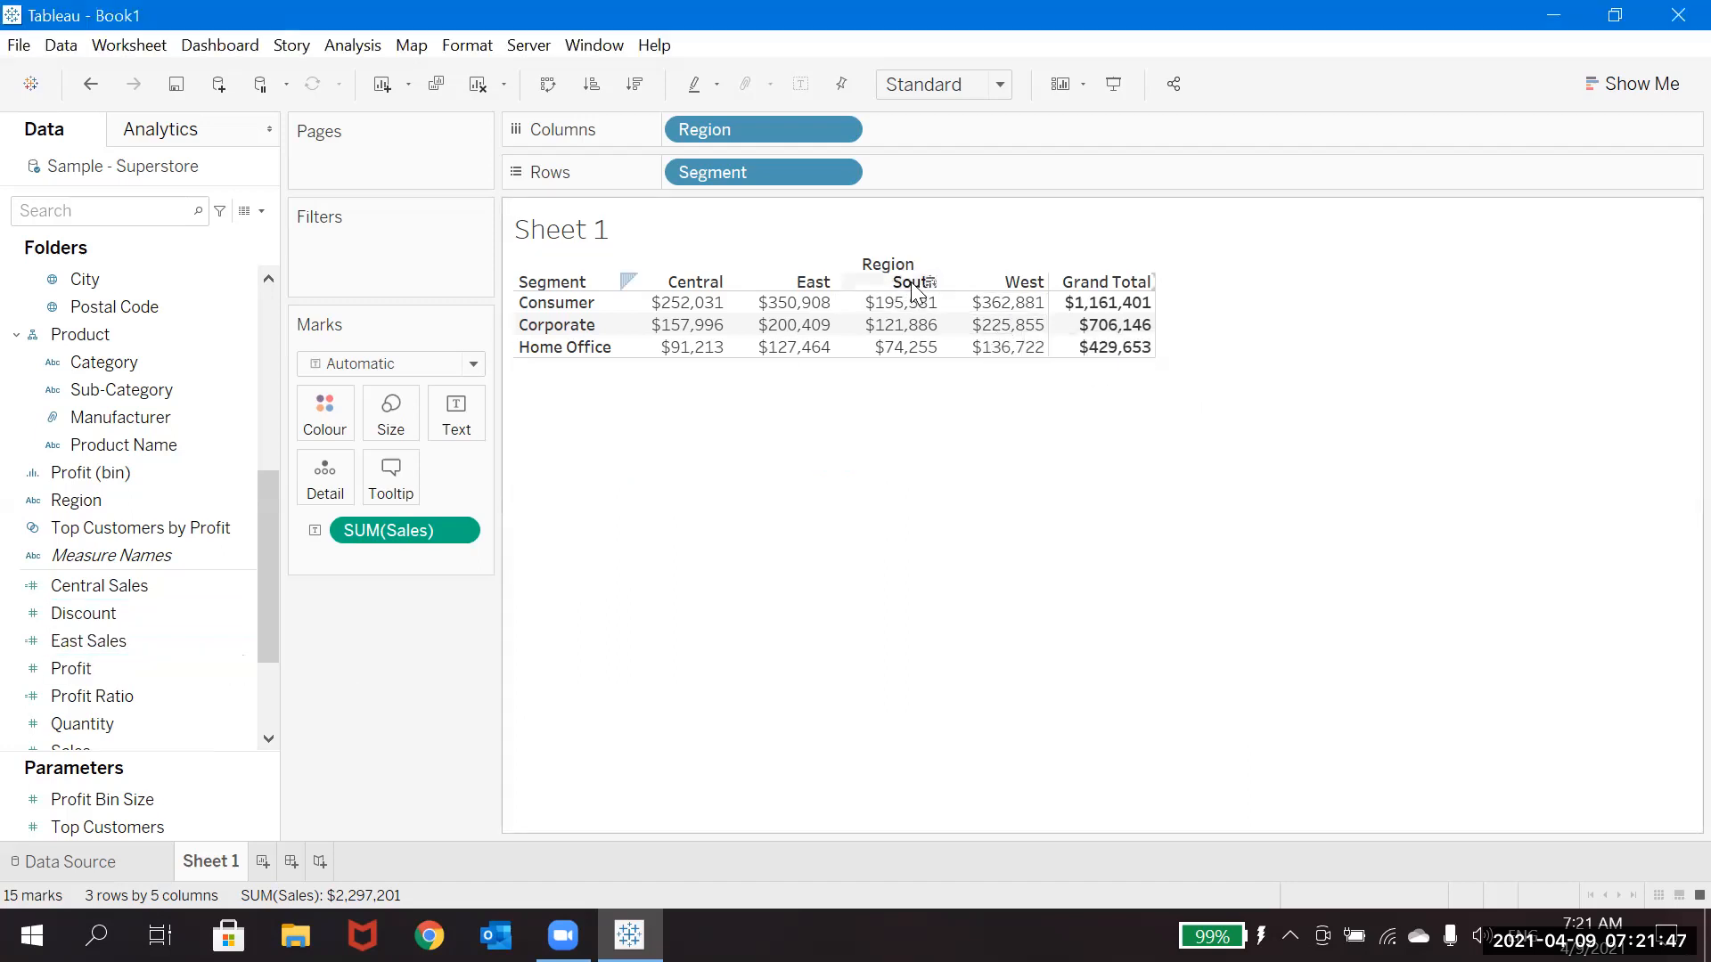
Create a new calculated field named "South Sales".
click(262, 212)
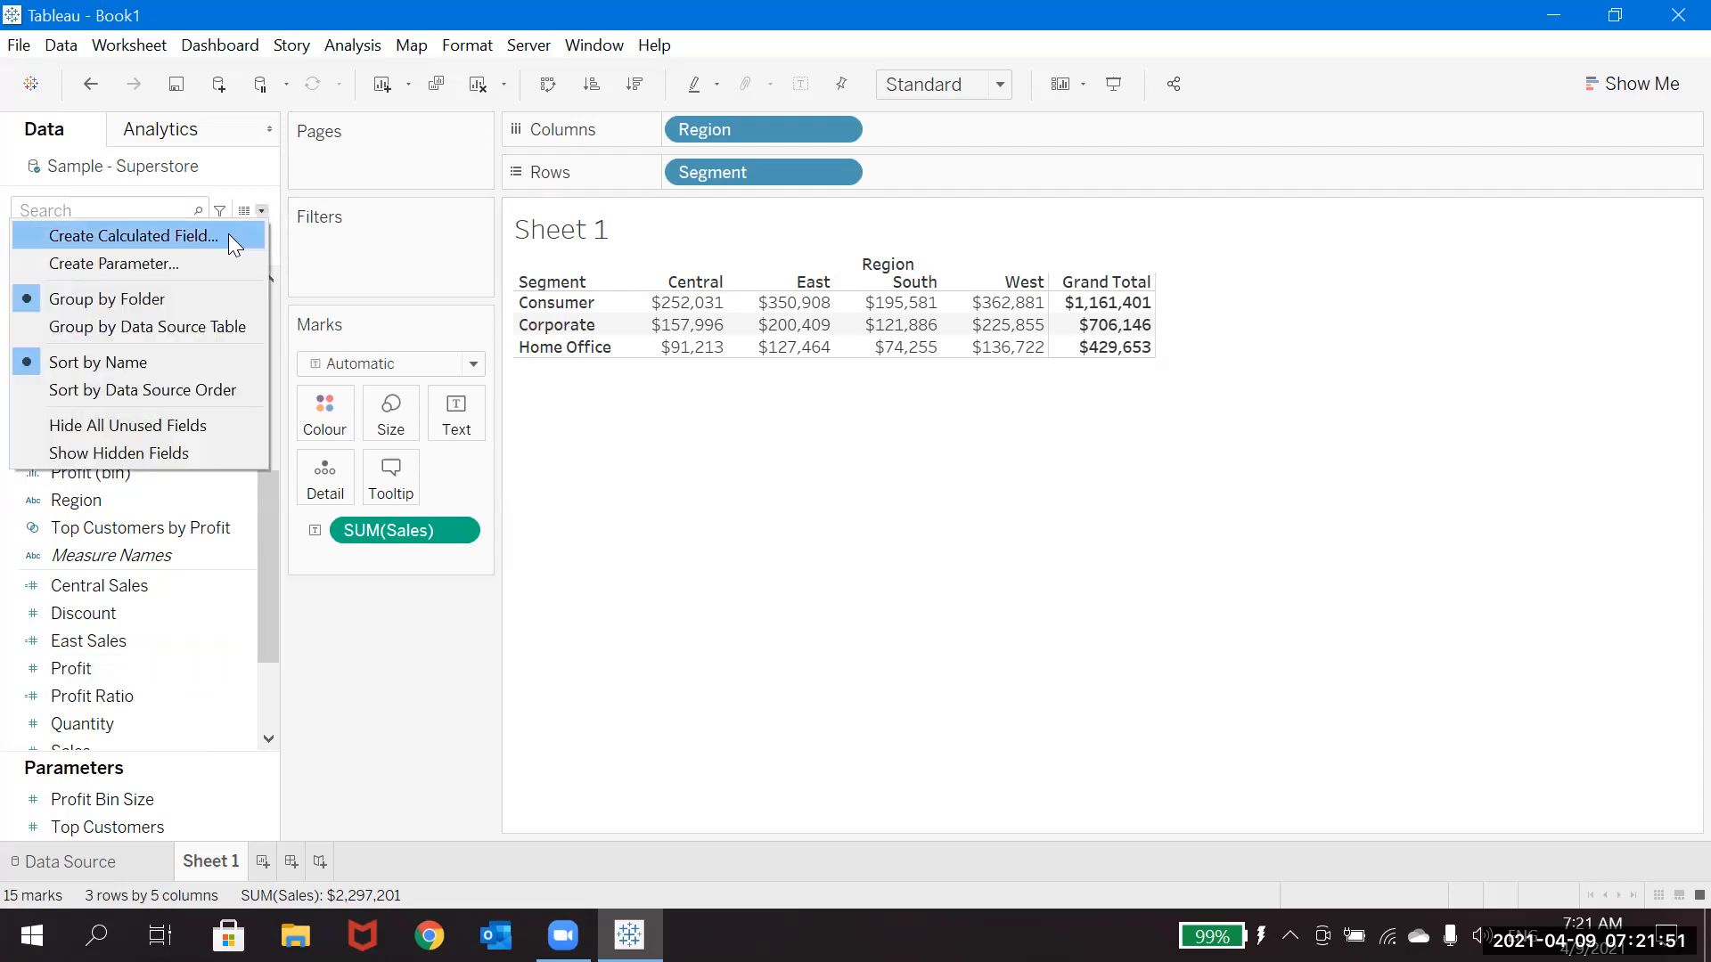
click(228, 233)
text(SOuth)
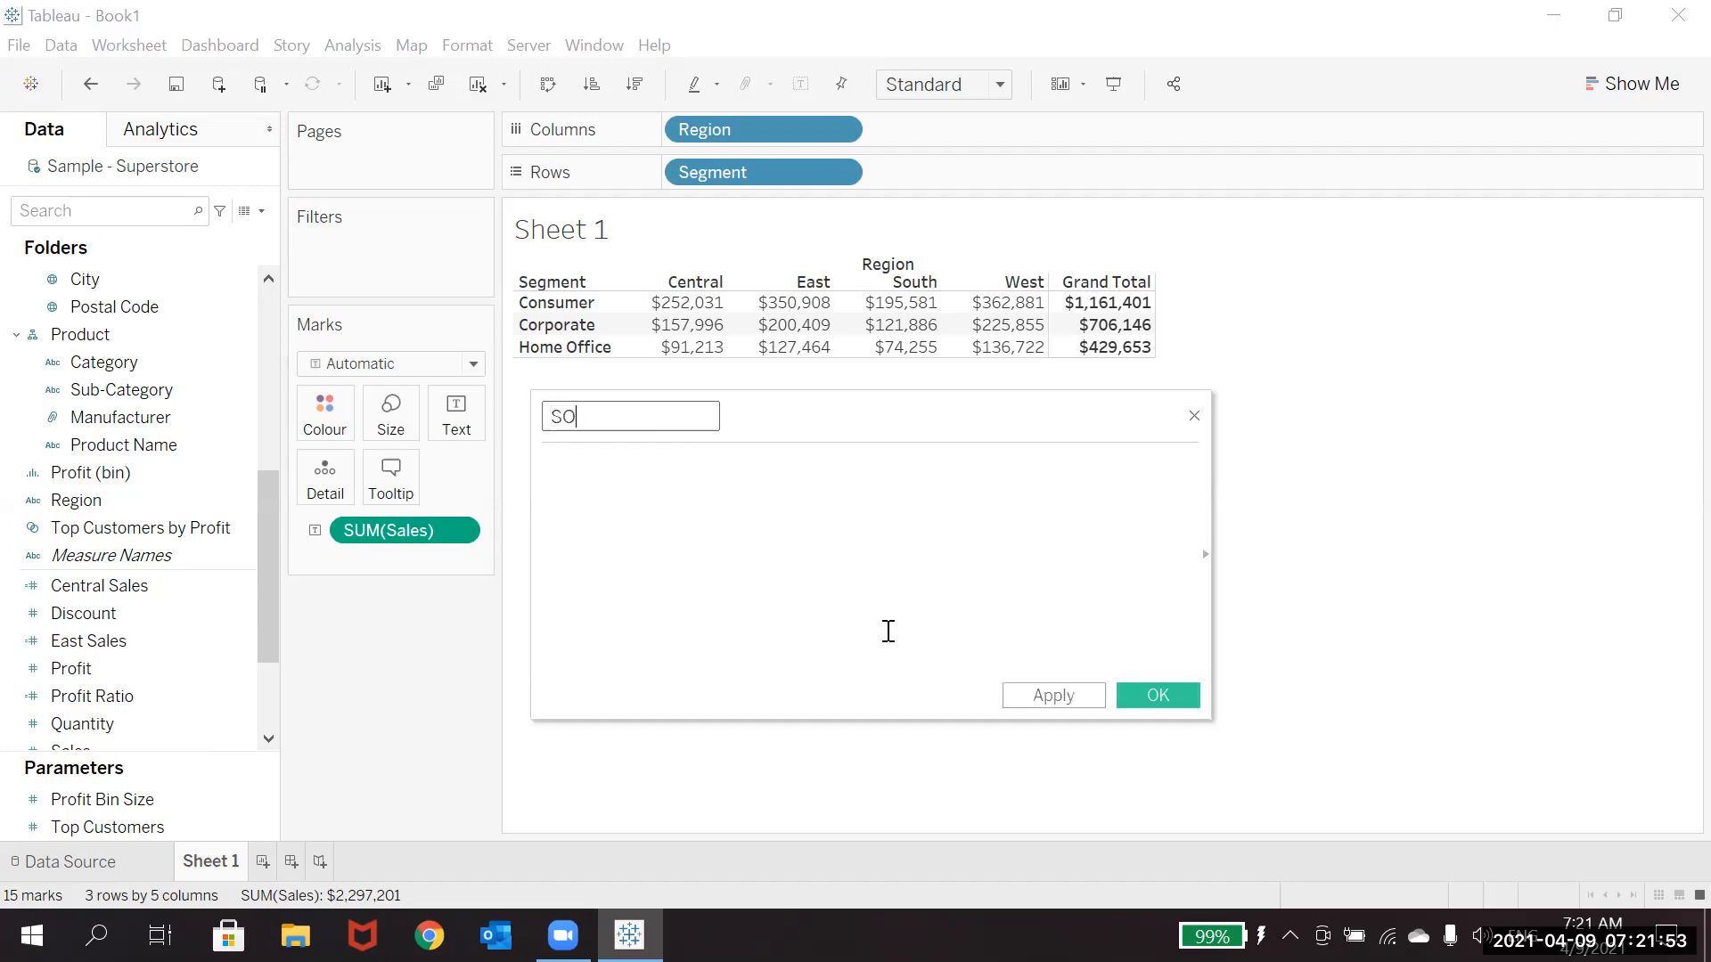
key(BackSpace)
key(BackSpace)
key(BackSpace)
text(outh Sales)
Write the South Sales formula as IF [Region]="South" THEN [Sales] END and save the field.
click(889, 631)
text(IF)
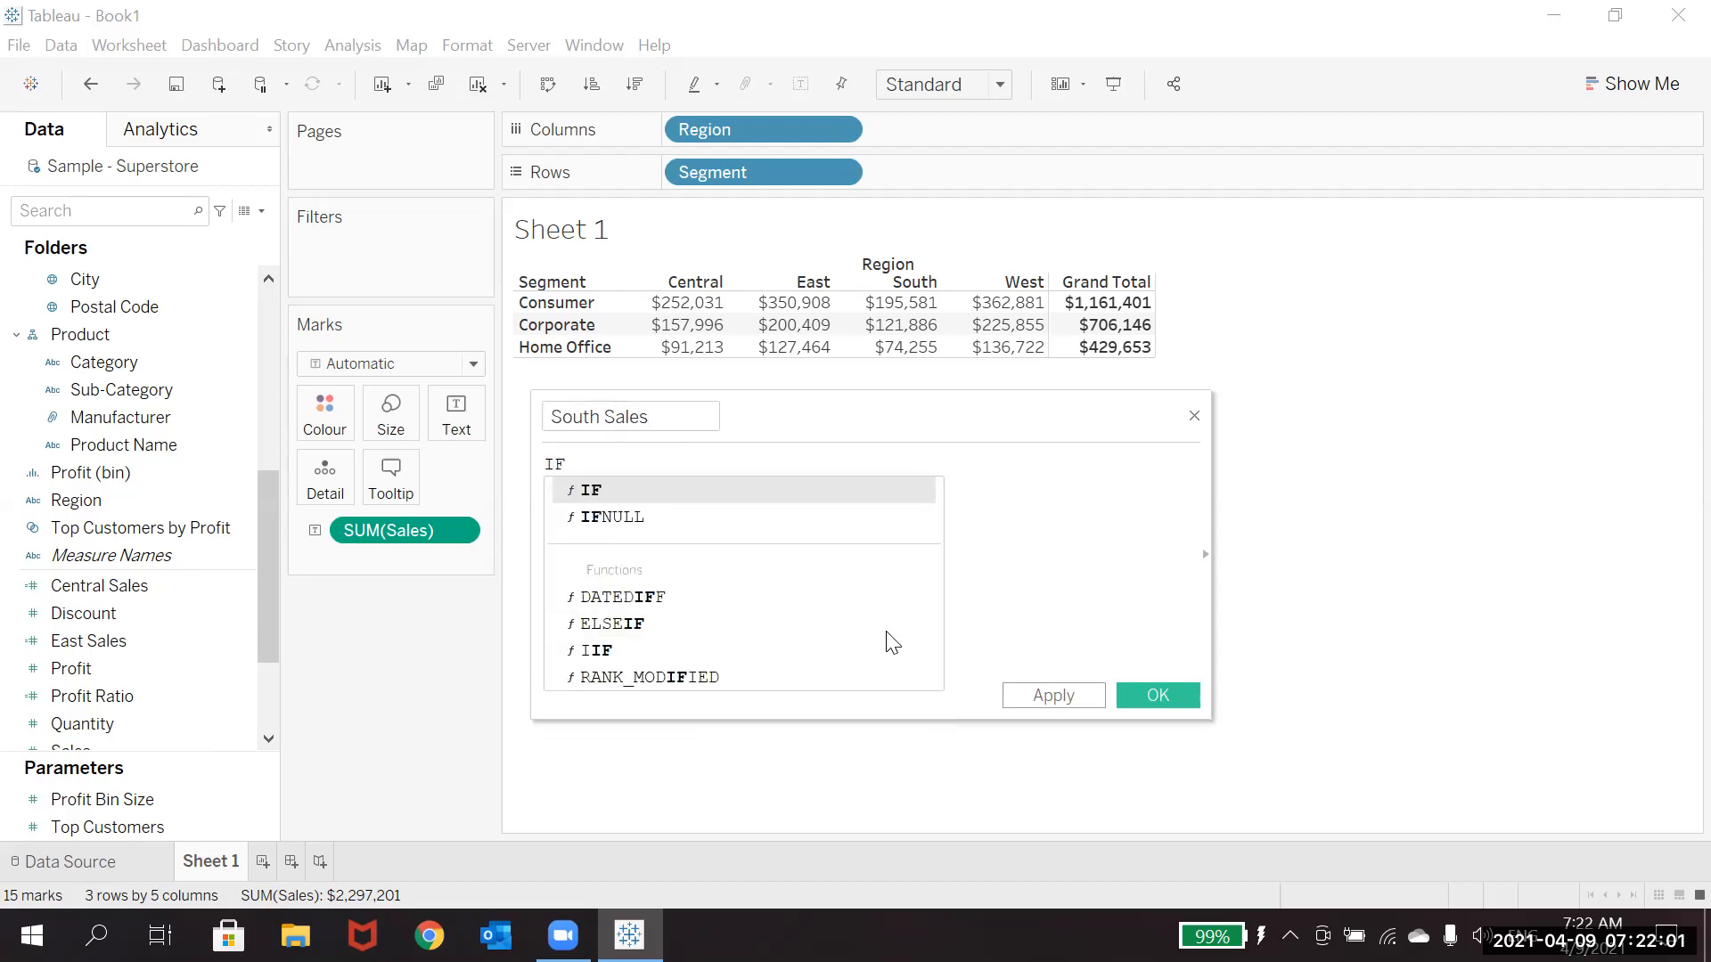
text( Regio)
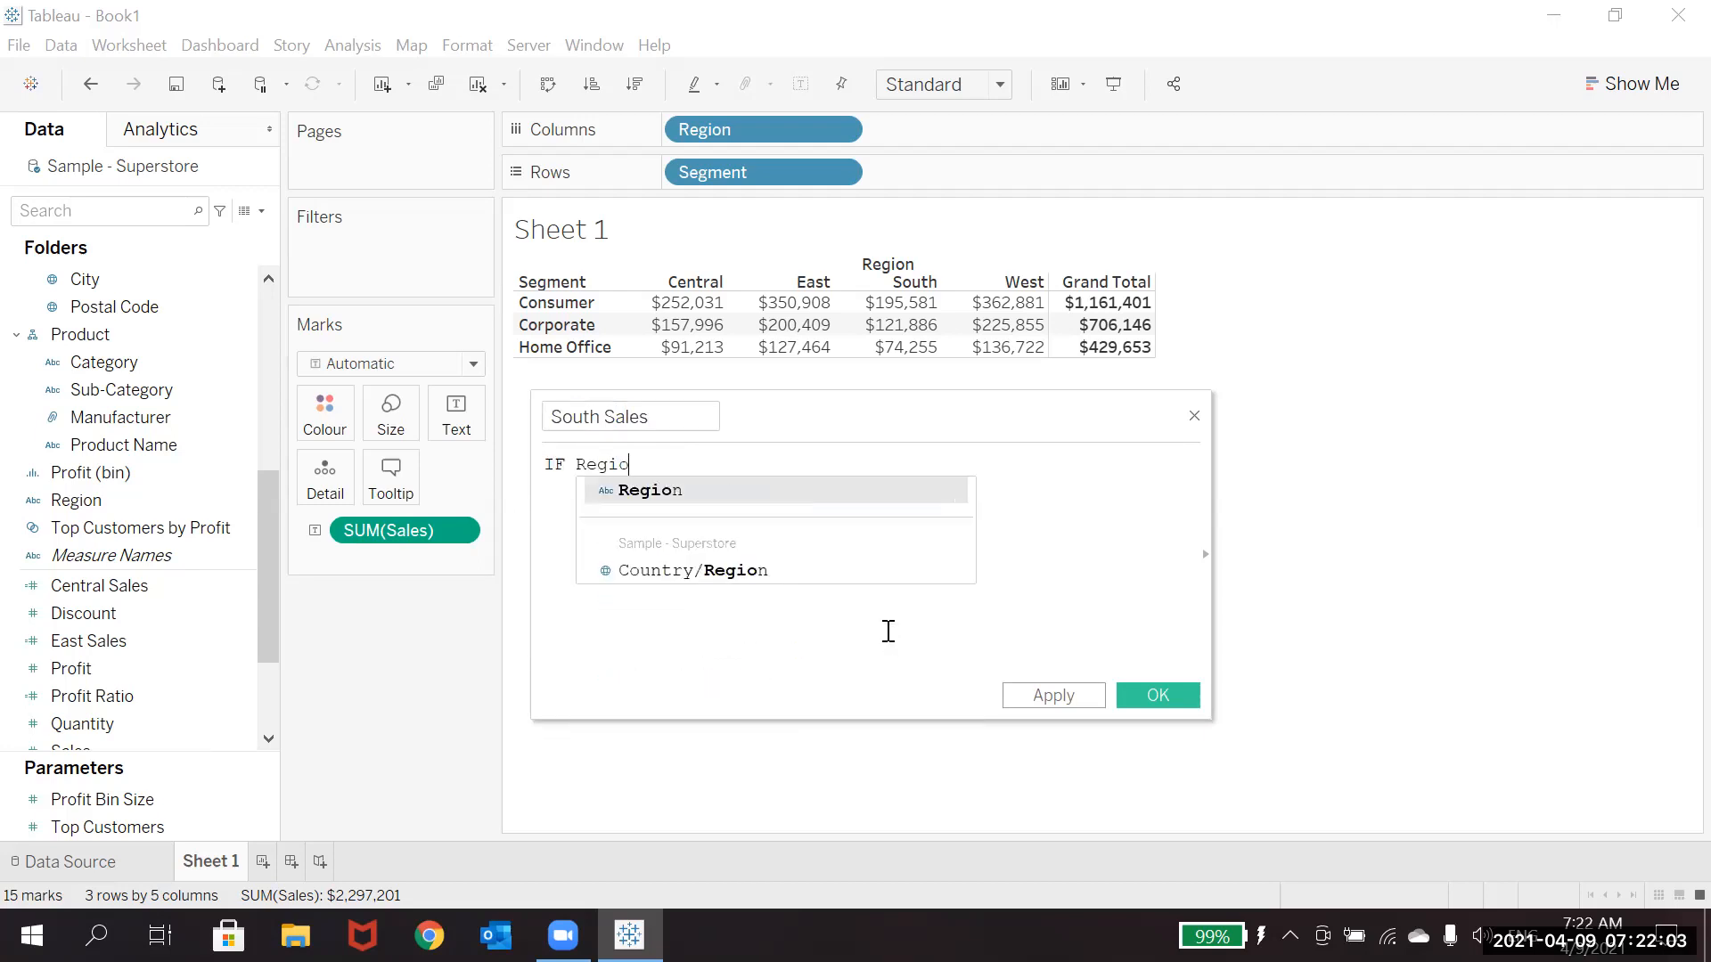
key(Return)
text(="South" TH)
key(Return)
text(Sa)
key(Return)
text(END)
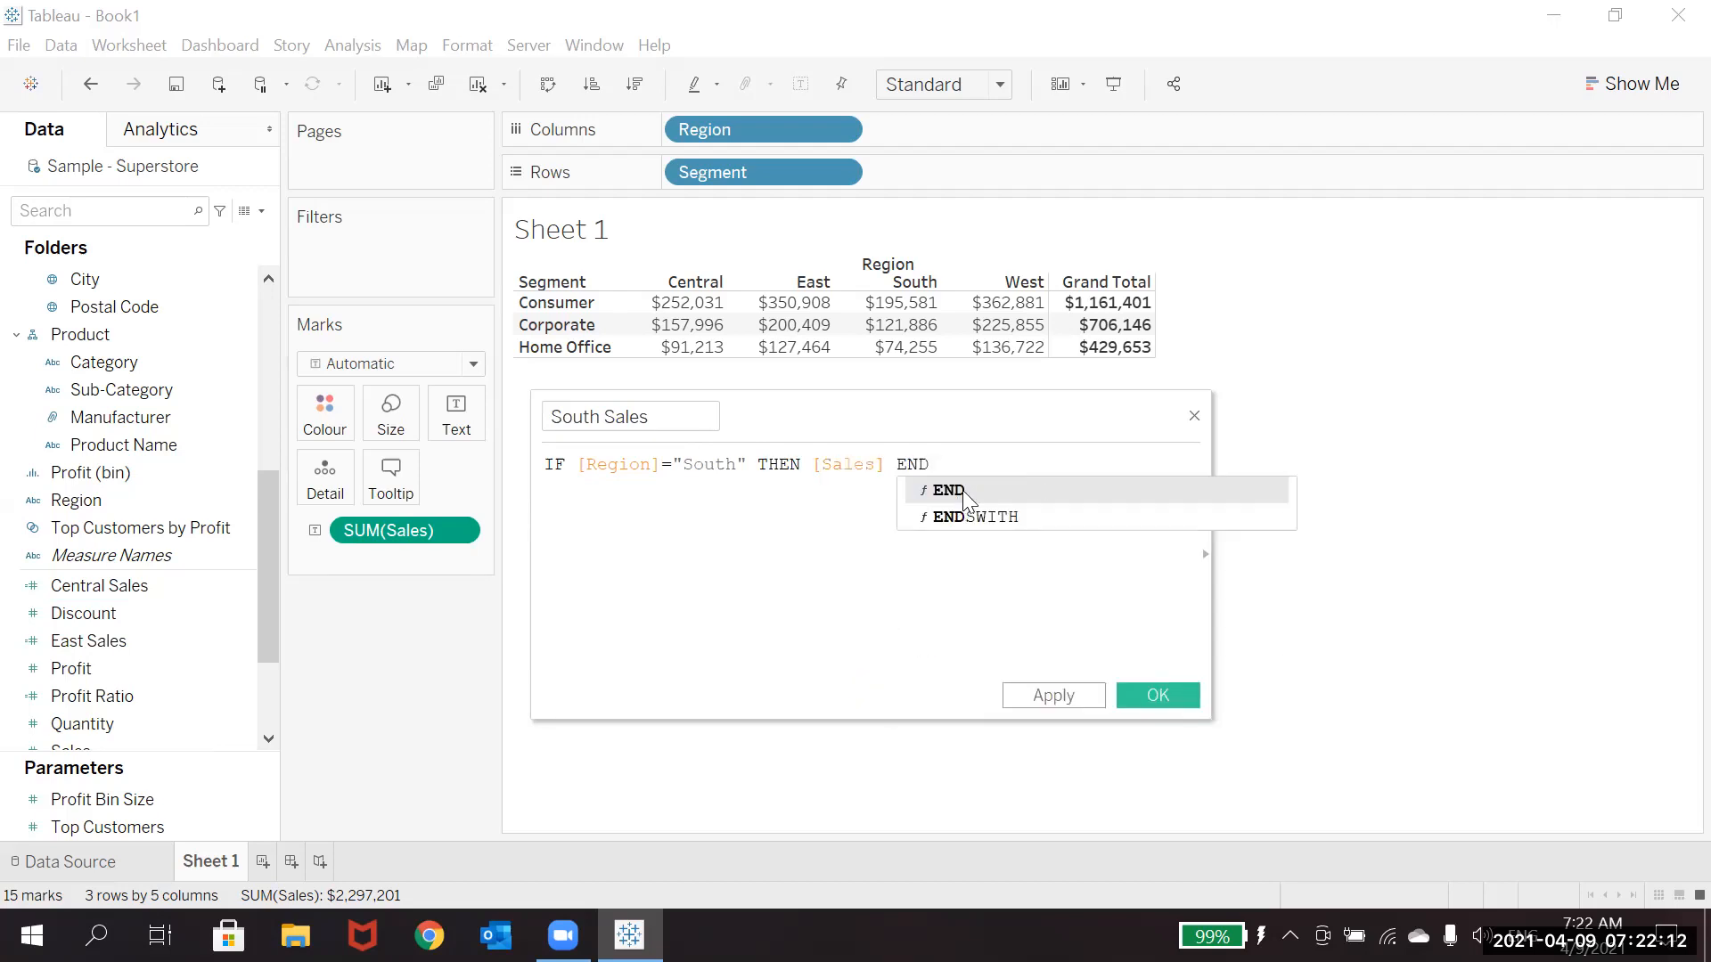
key(Return)
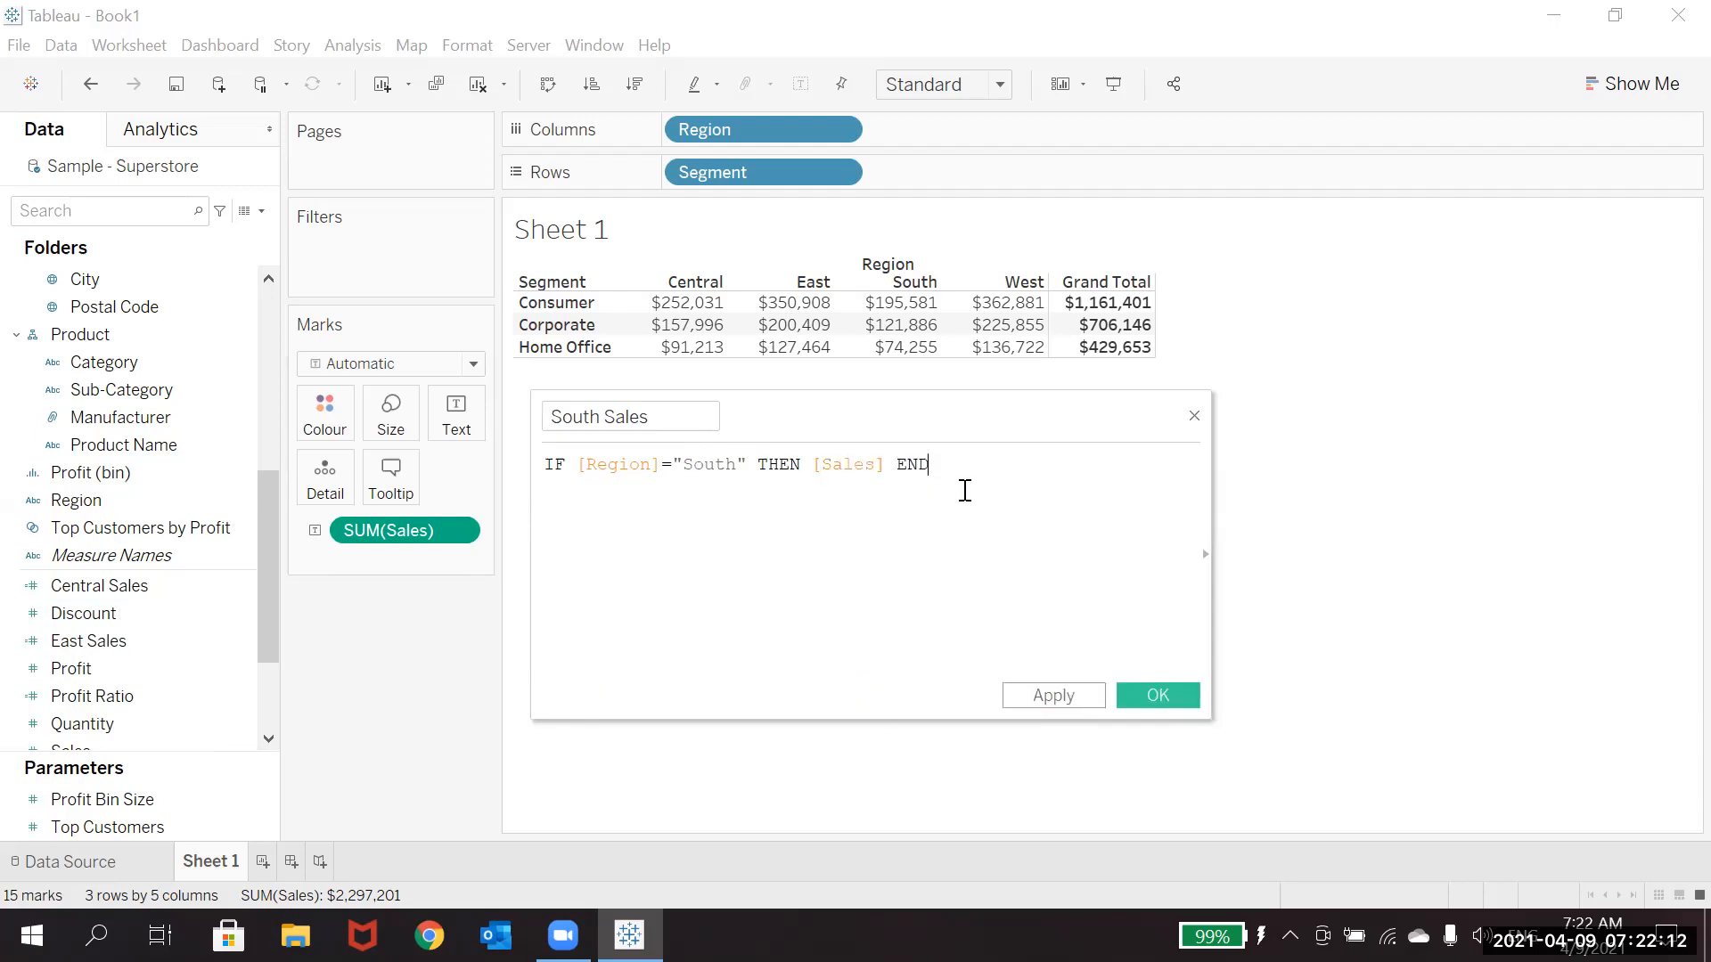
click(1173, 692)
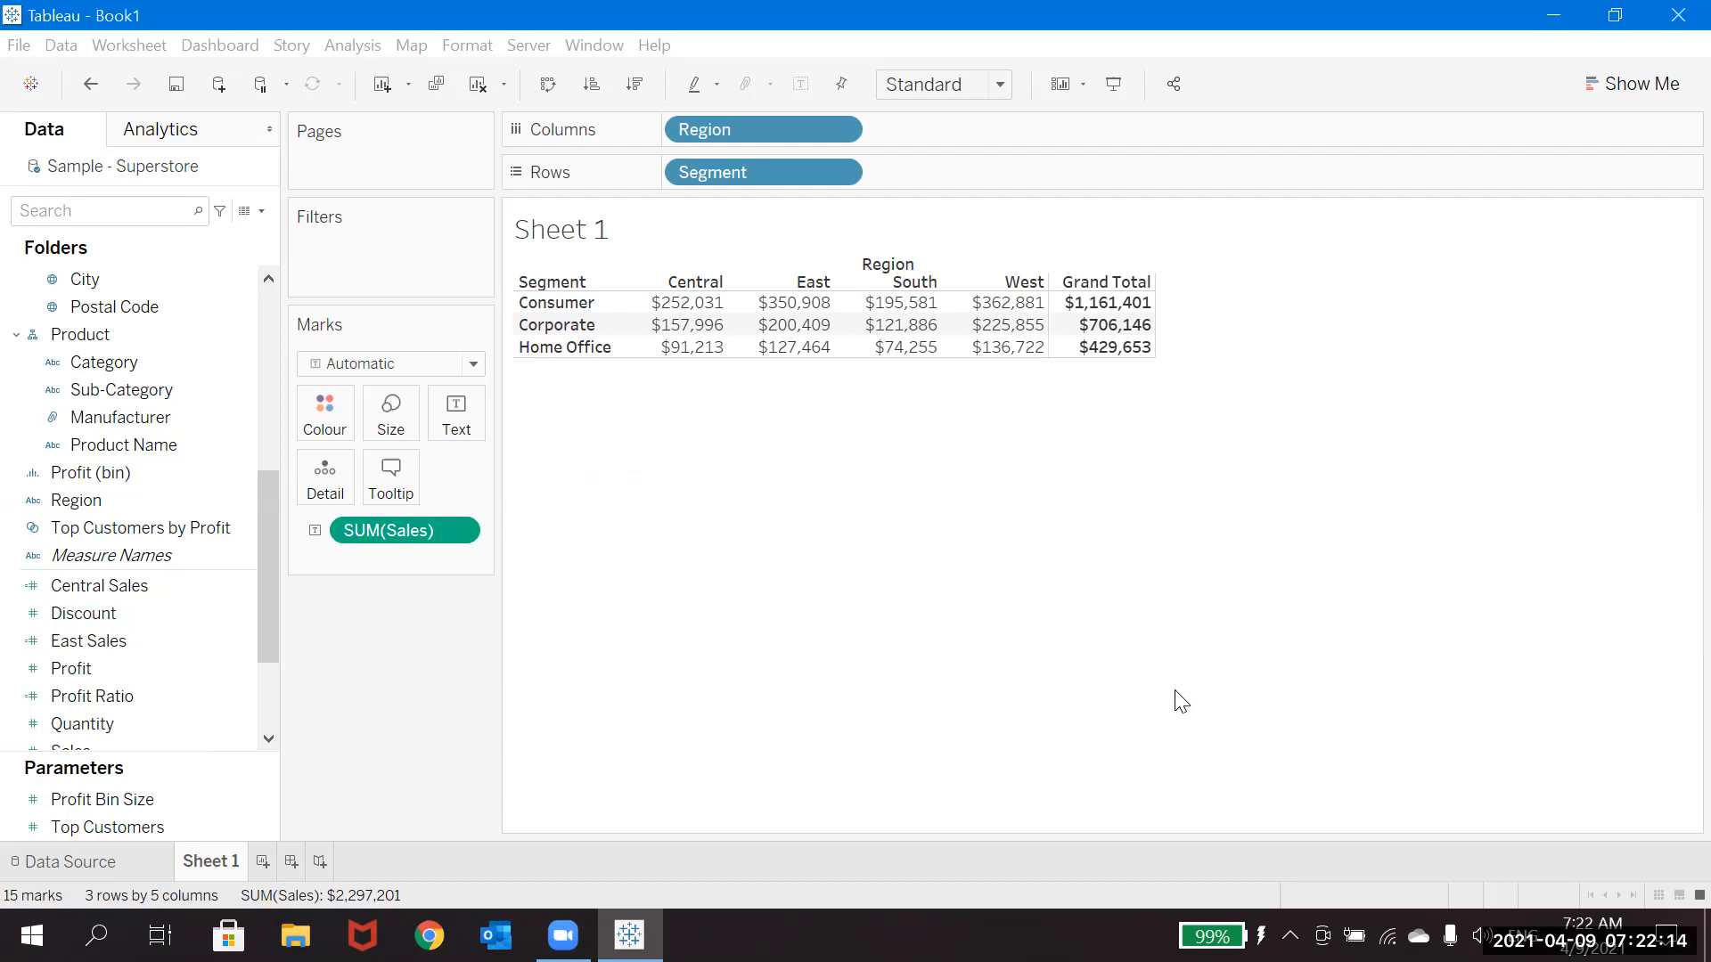
Create a new calculated field named "West Sales".
click(261, 212)
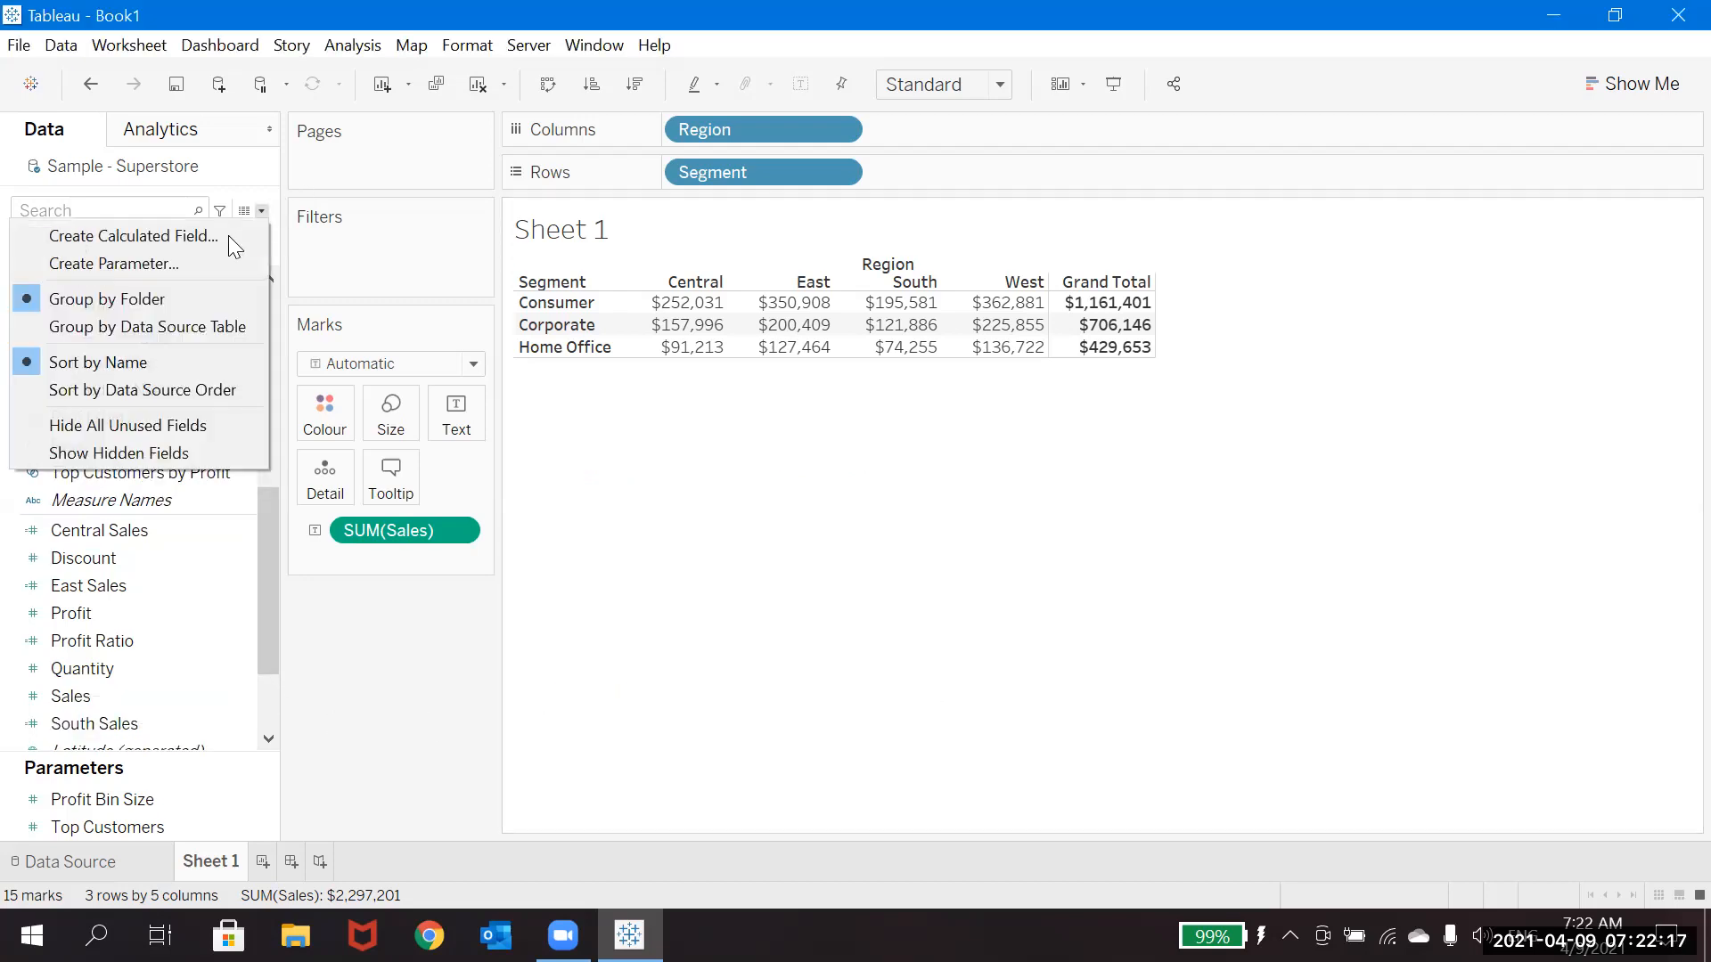
click(228, 235)
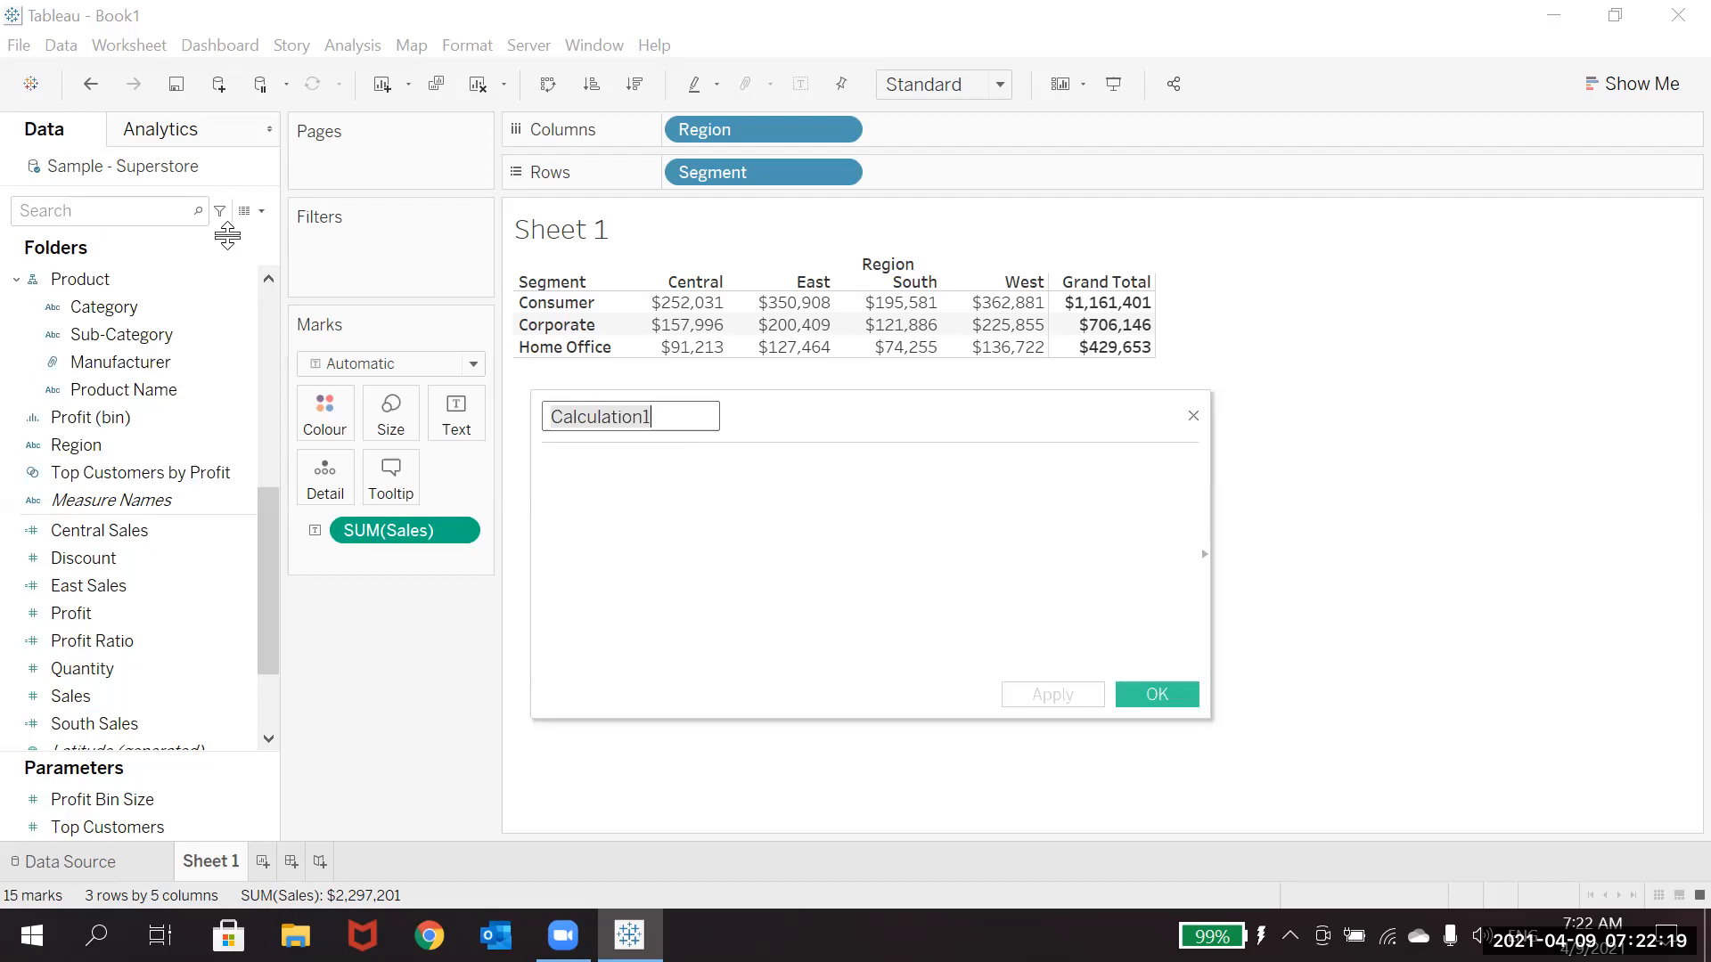
text(West Sales)
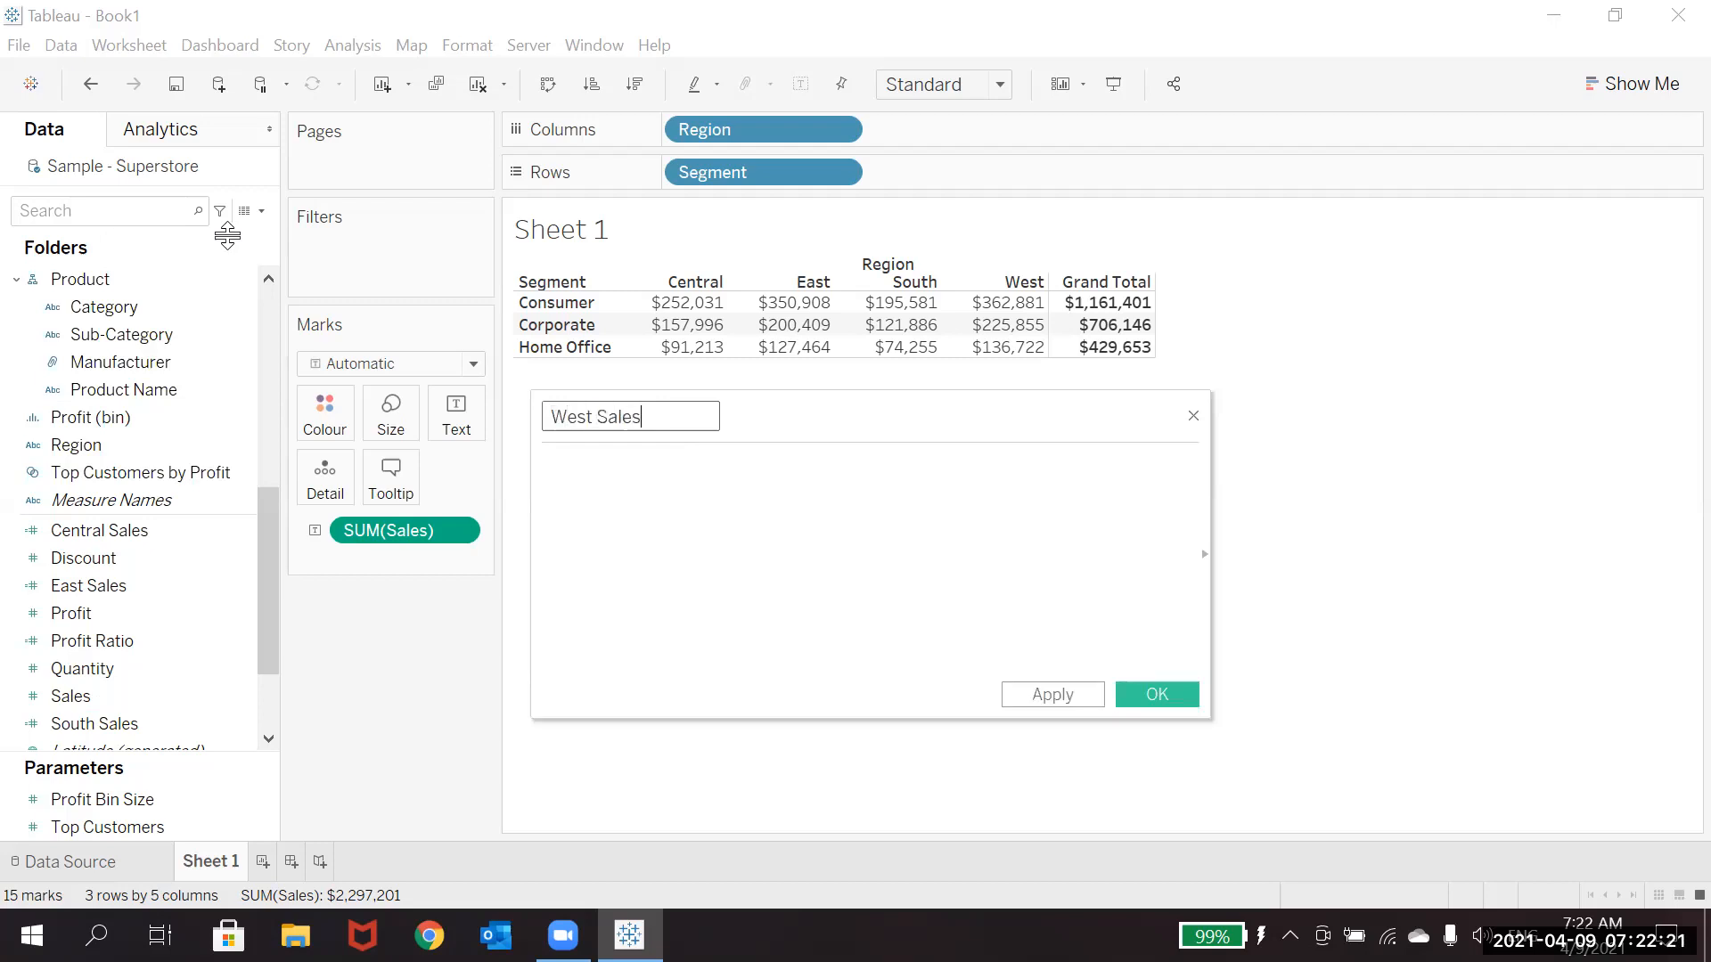
Write the West Sales formula as IF [Region]="West" THEN [Sales] END and save the field.
key(Tab)
text(IF)
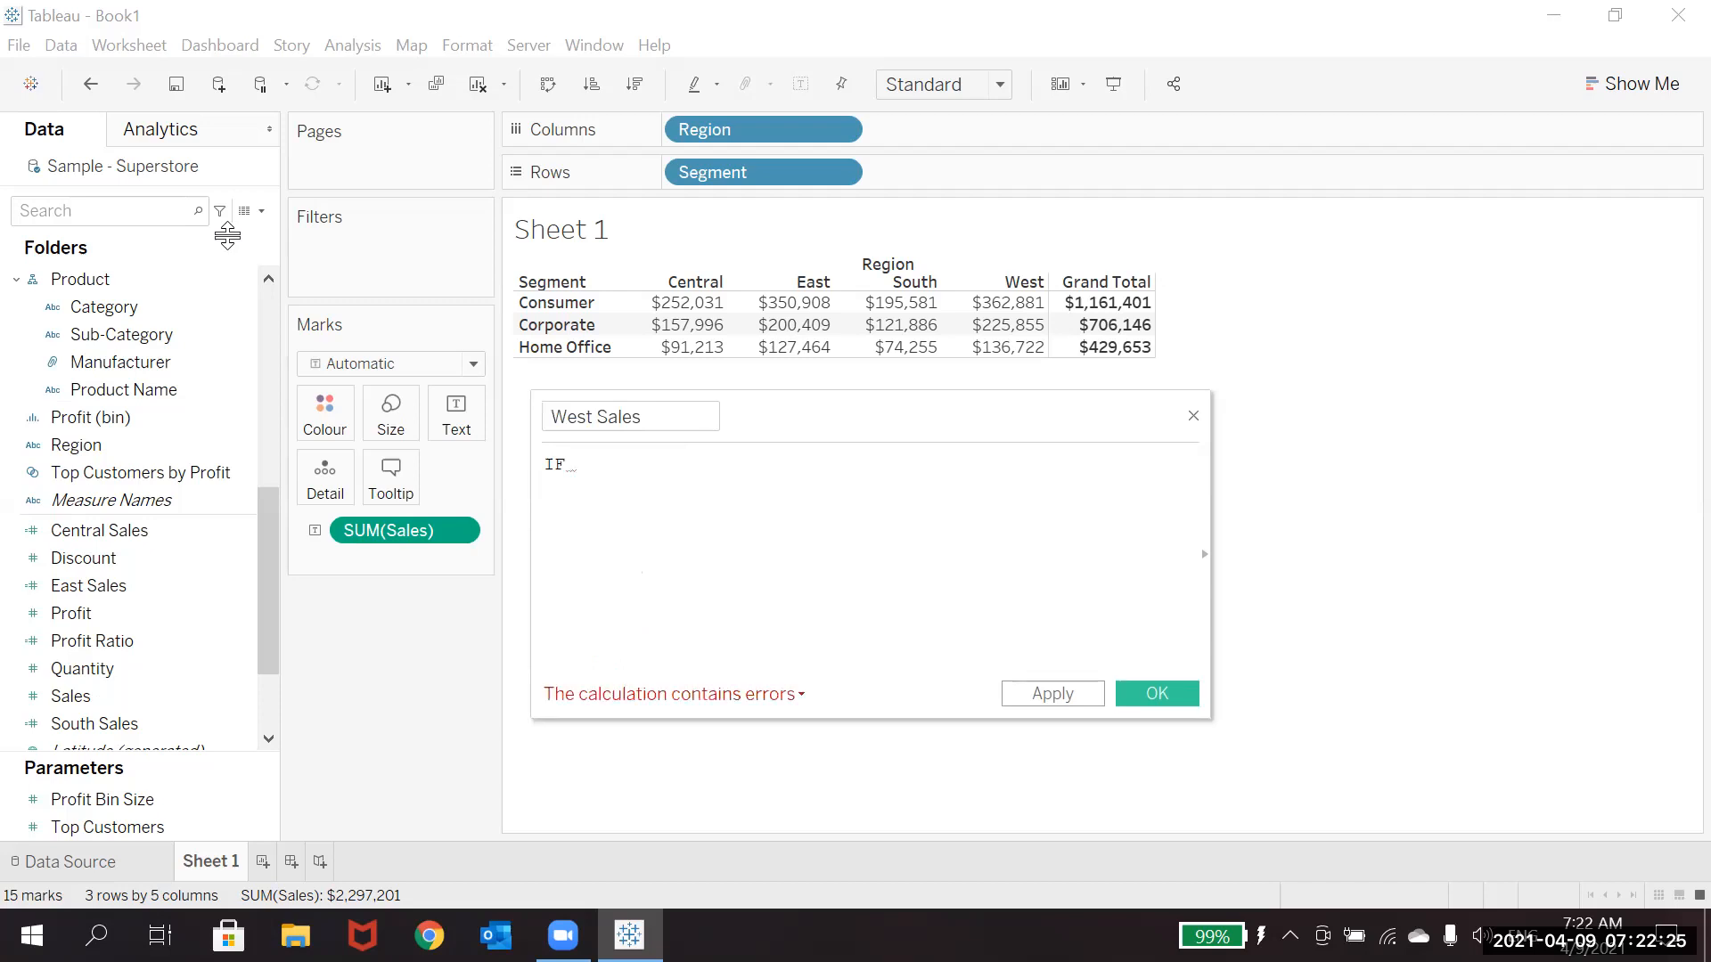
text( RE)
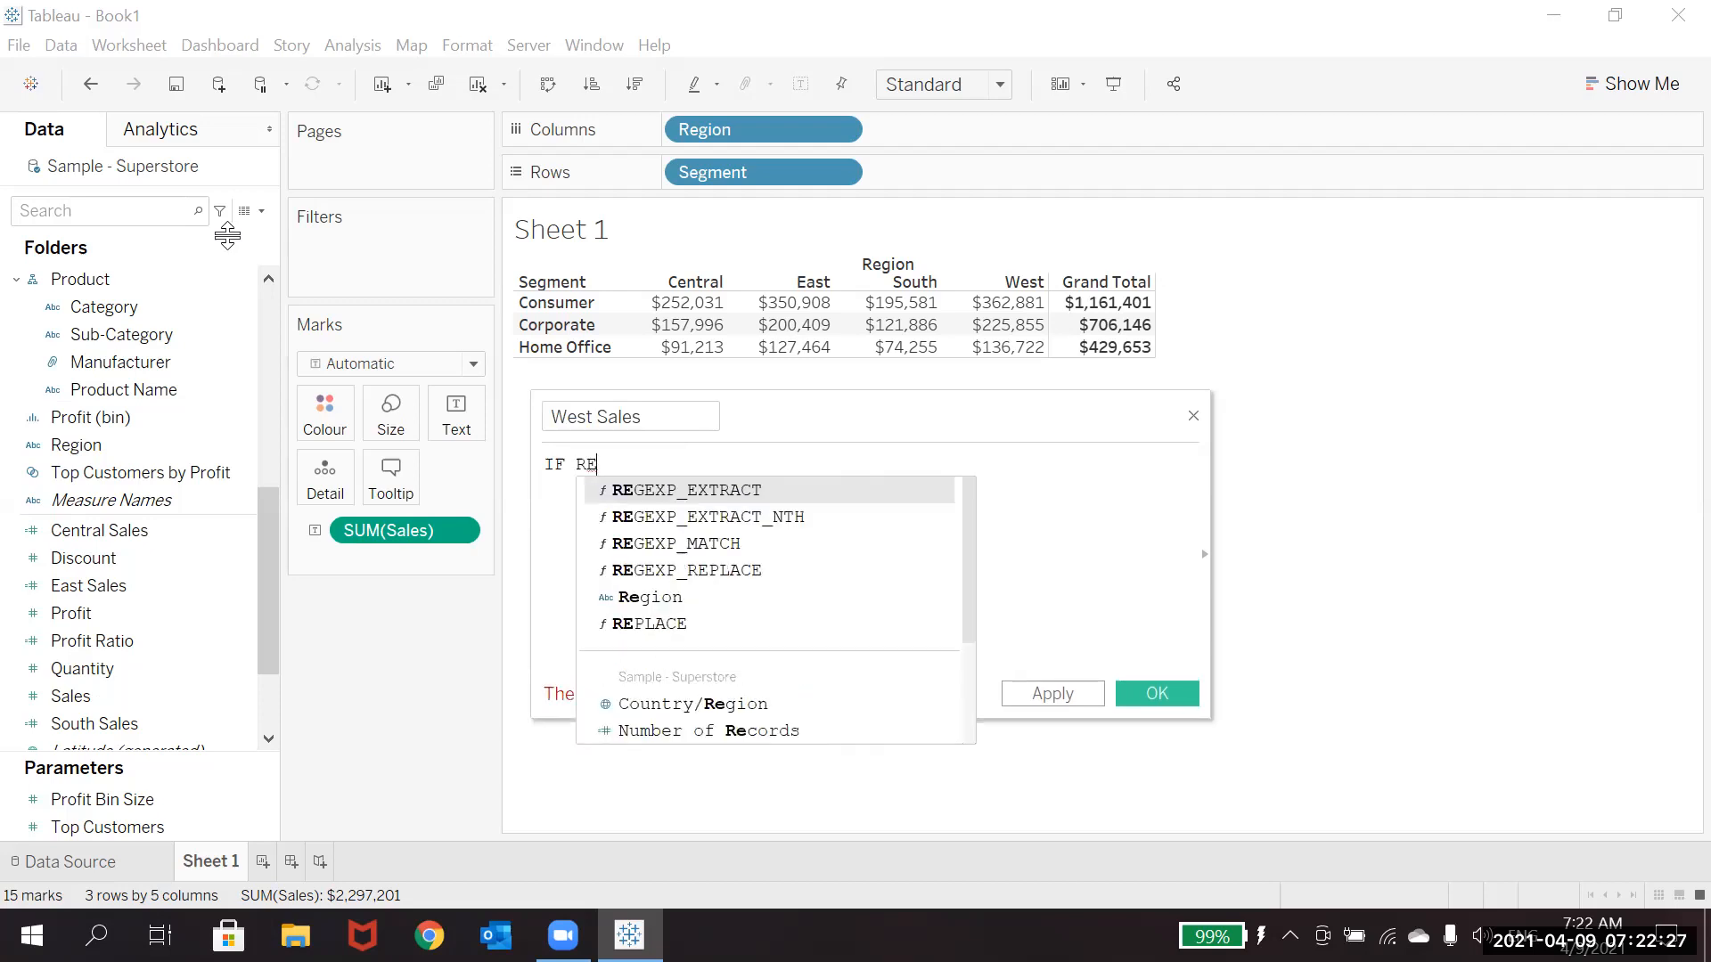
text(gi)
key(Return)
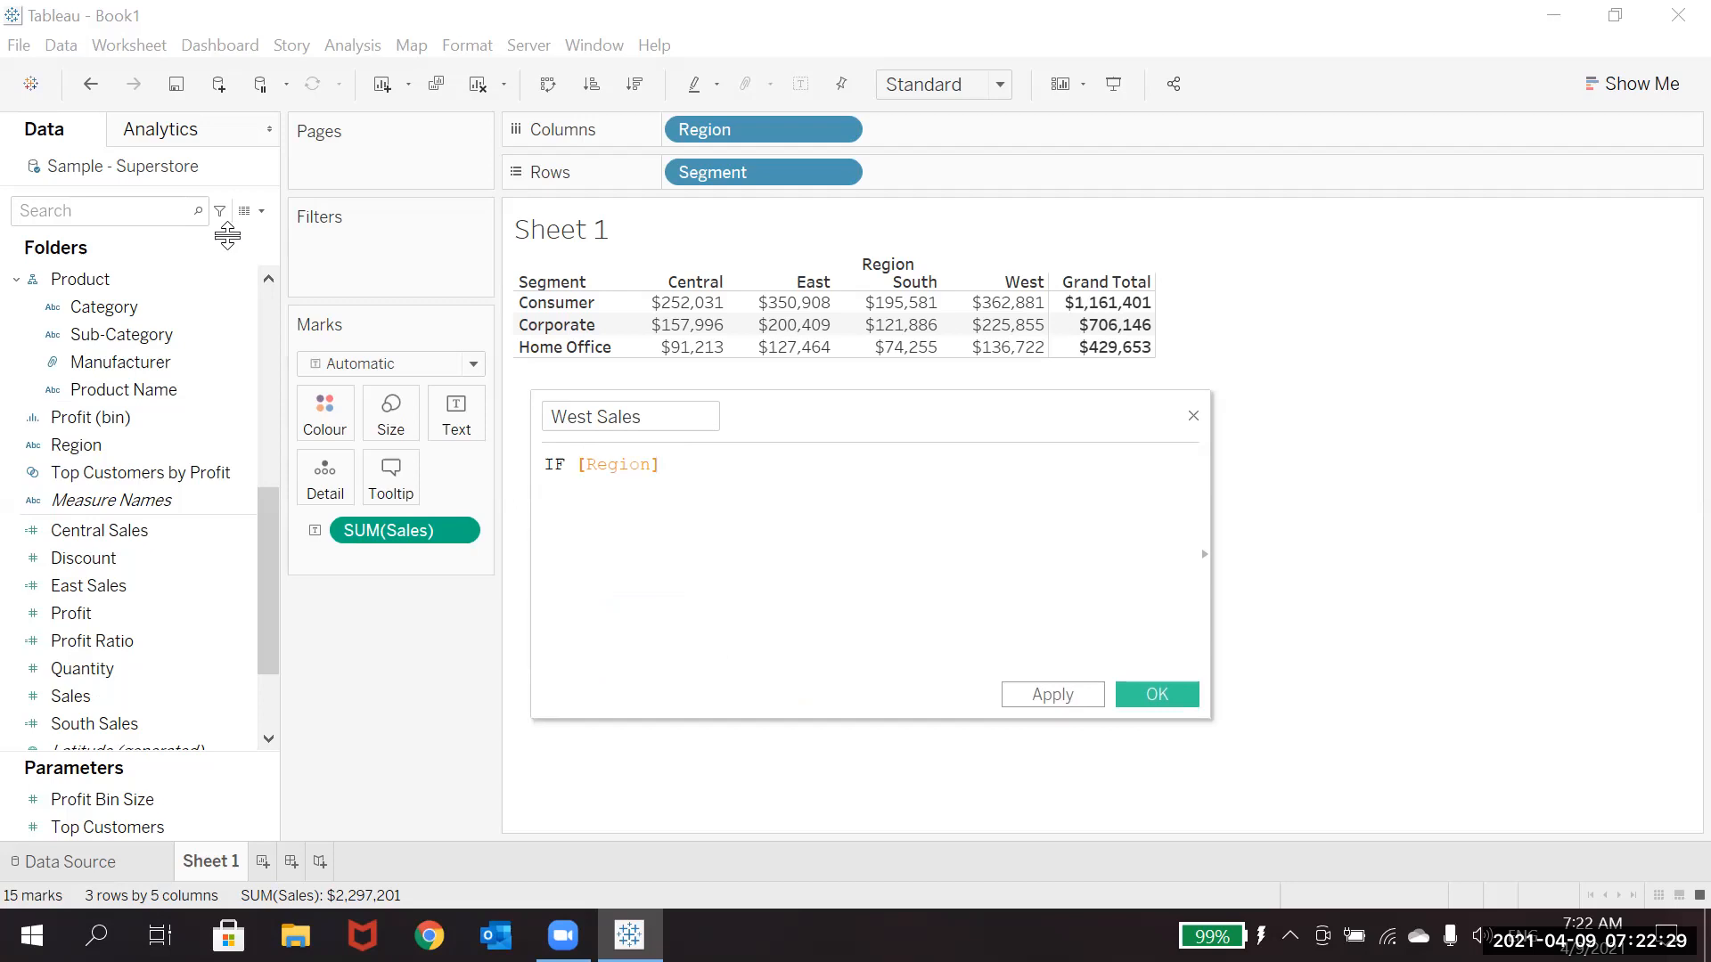
text(="We)
text(st" )
text(THEN)
text( [Sales)
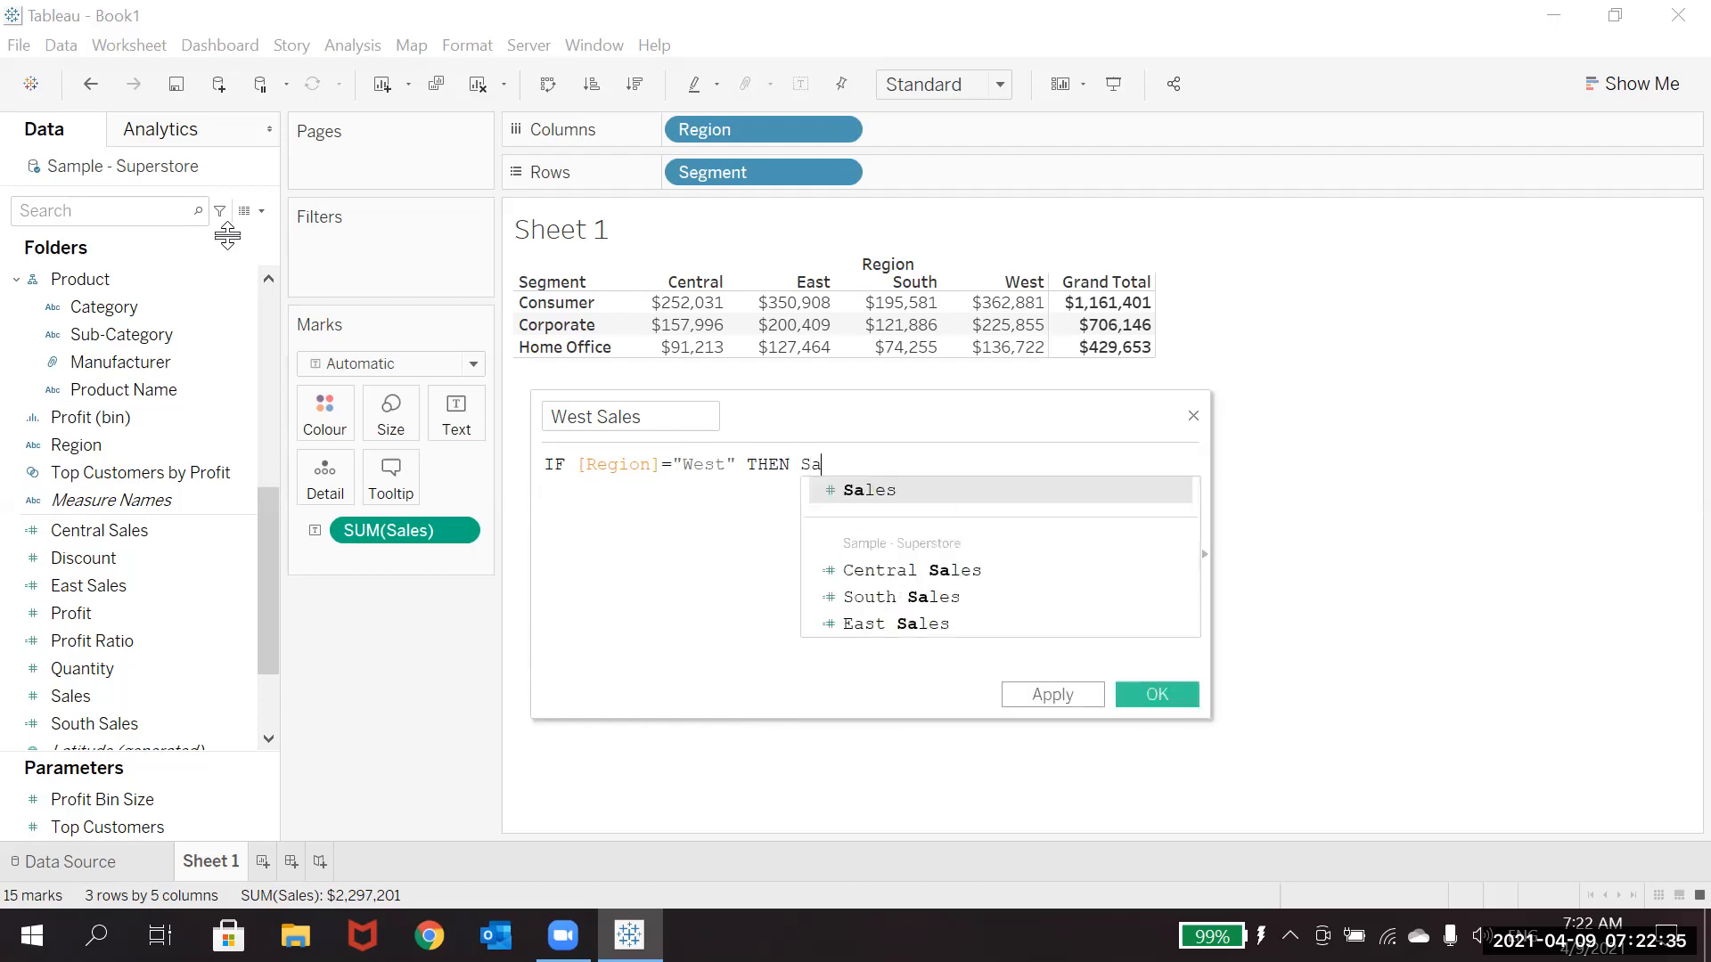
key(Return)
text(END)
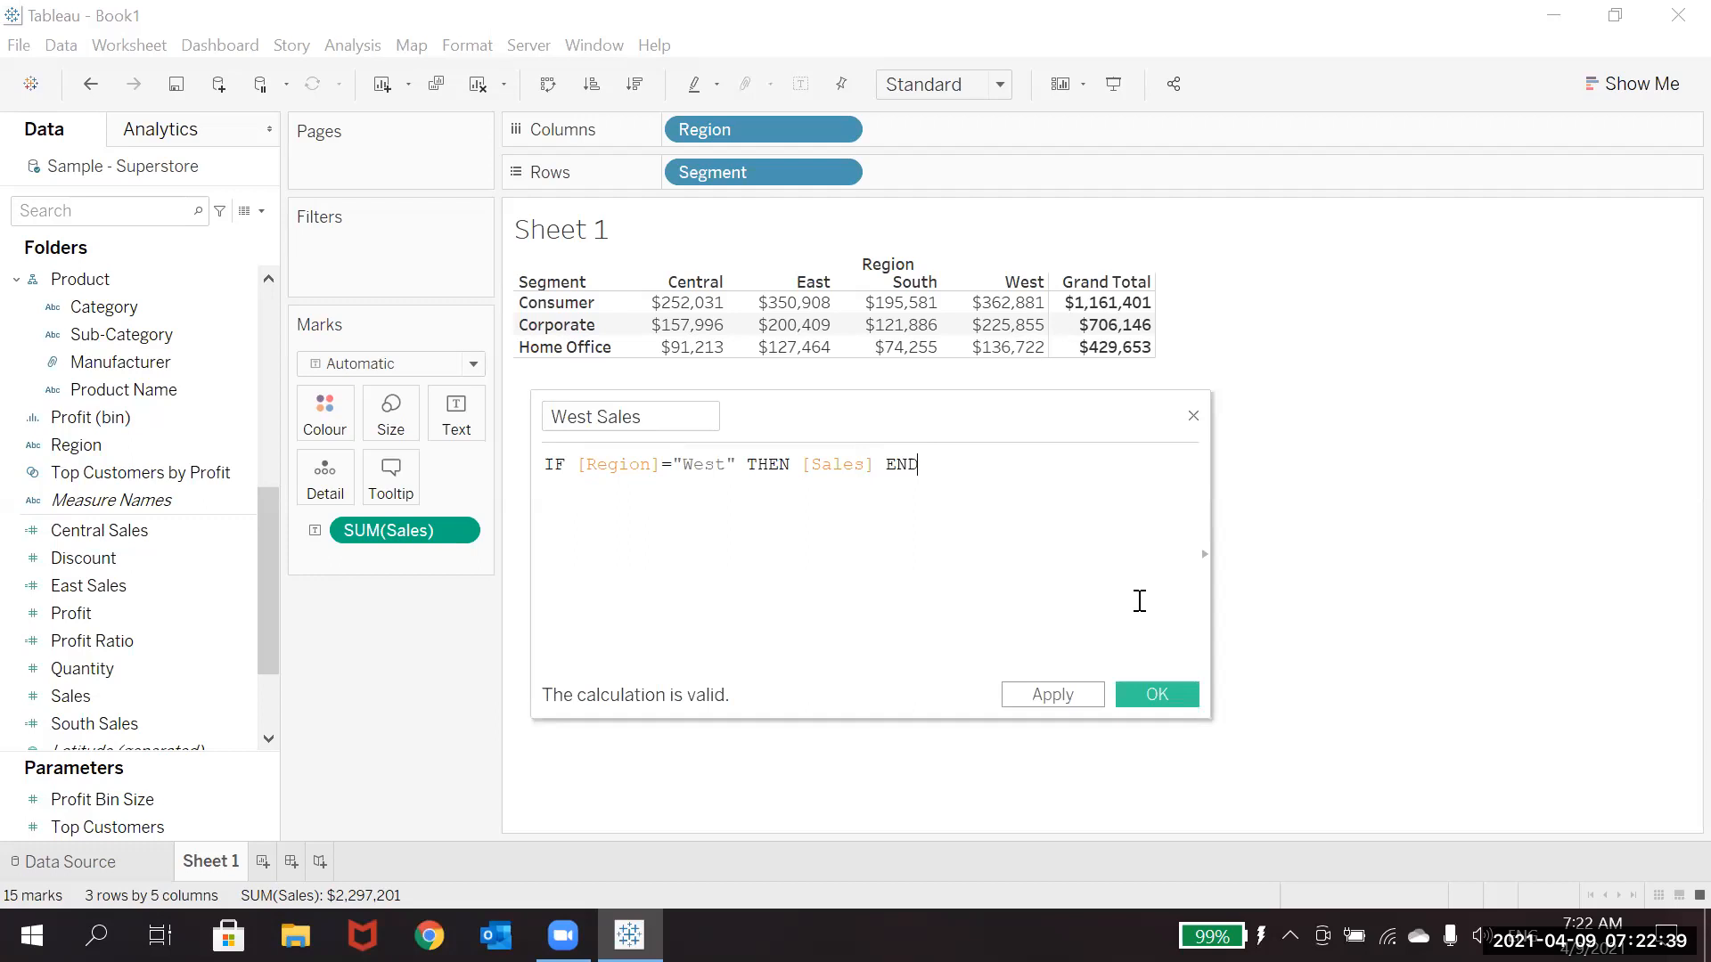
click(1155, 695)
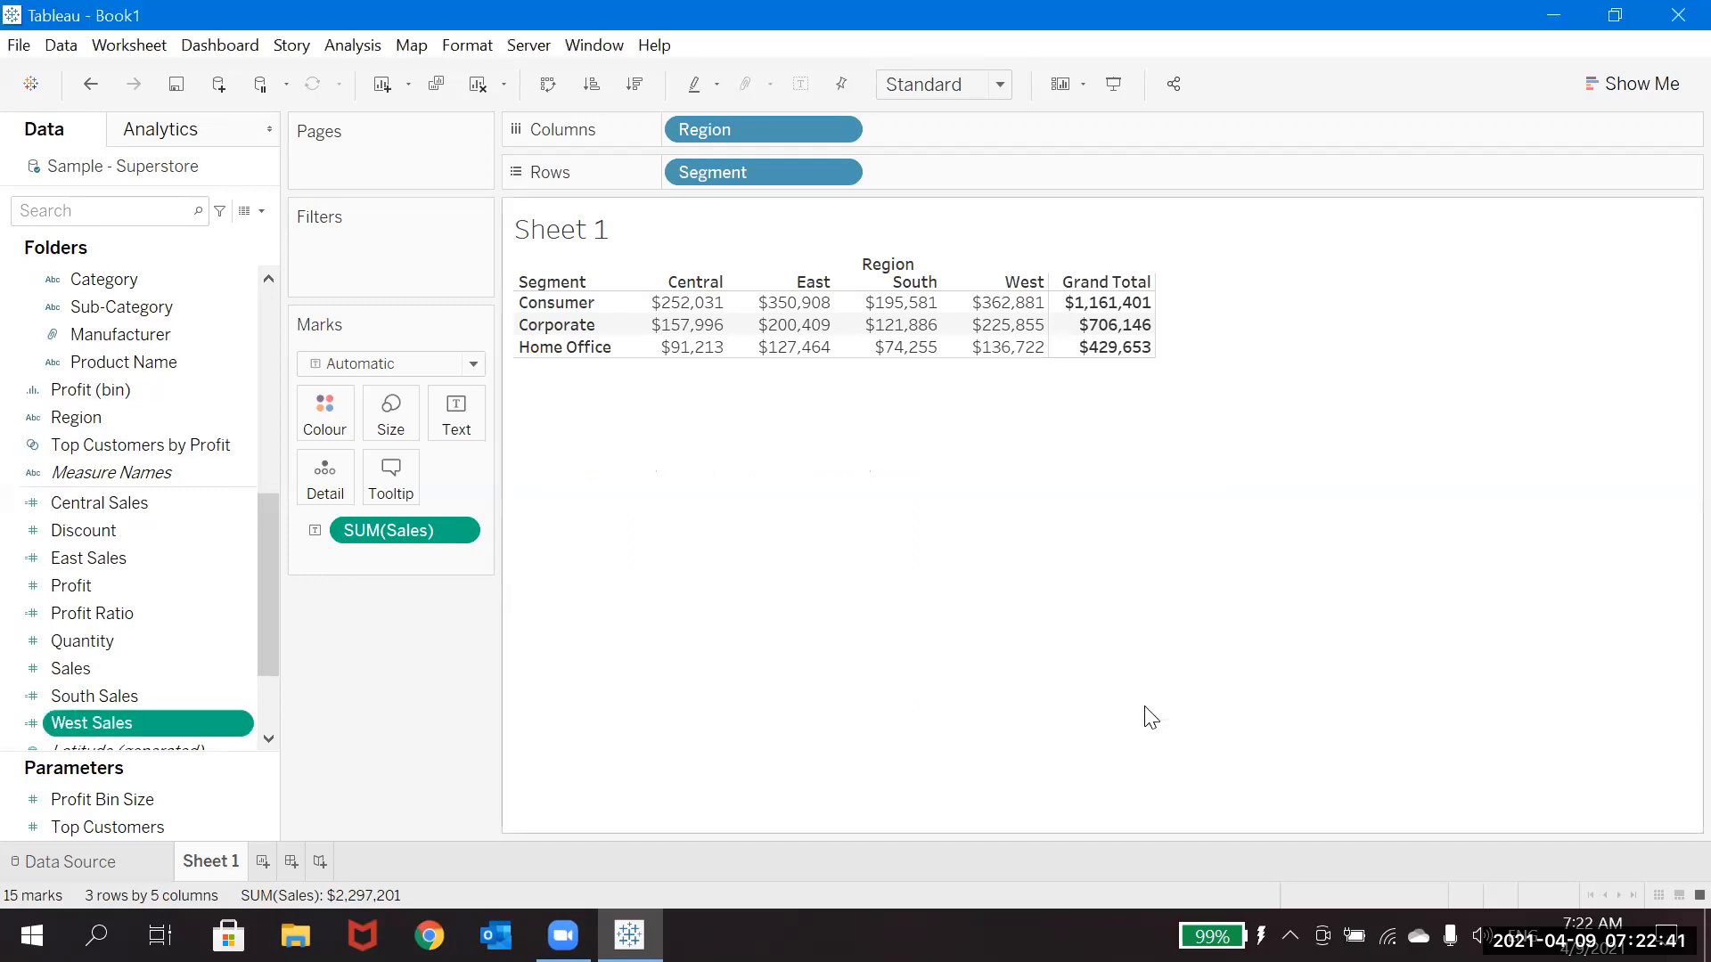
Add a new worksheet, find the Segment field and place it on Rows, clearing the field search.
click(263, 861)
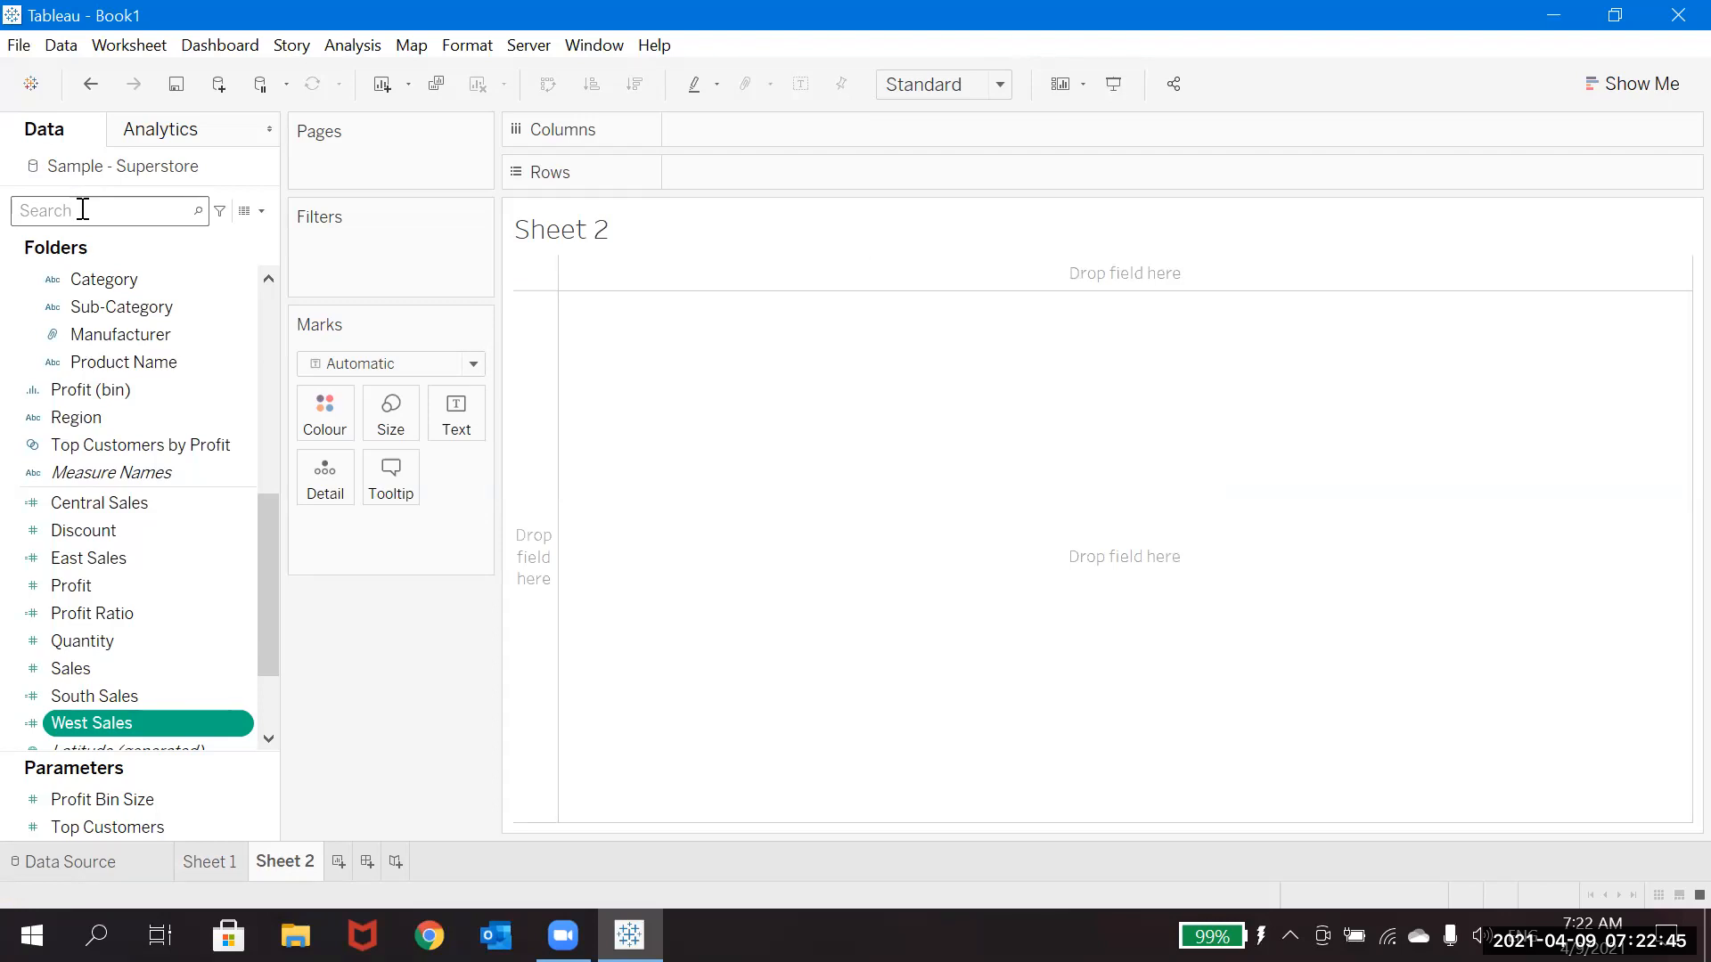
text(seg)
click(105, 307)
drag(105, 303, 697, 169)
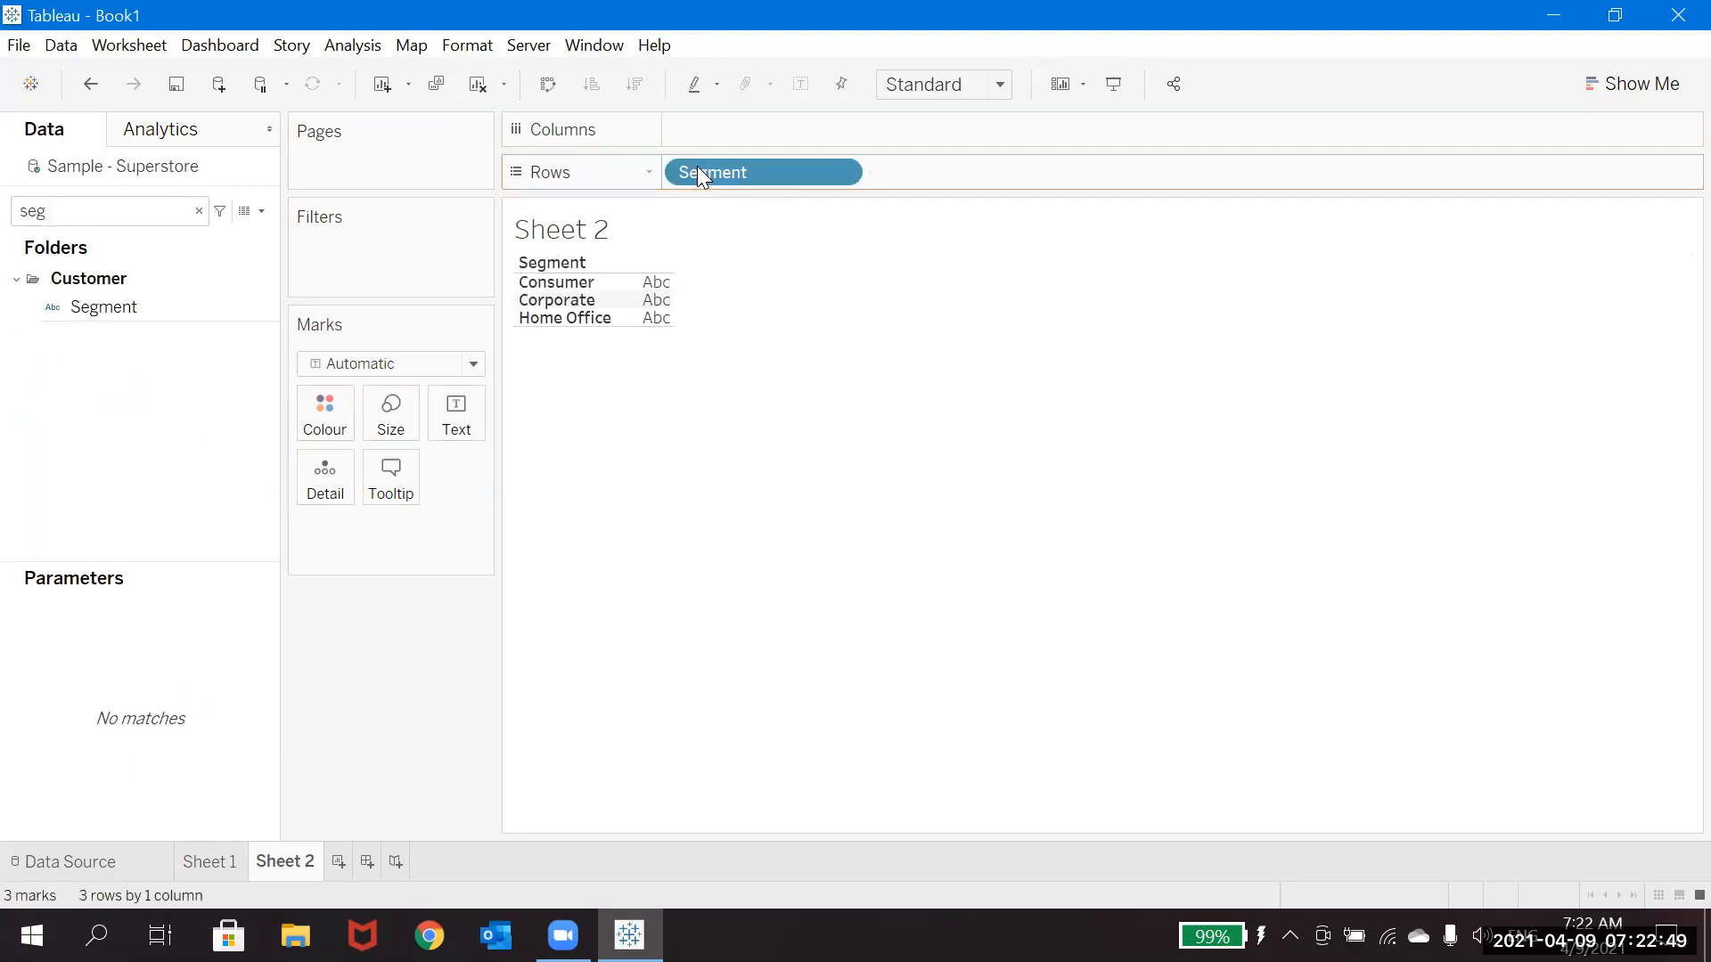
click(198, 211)
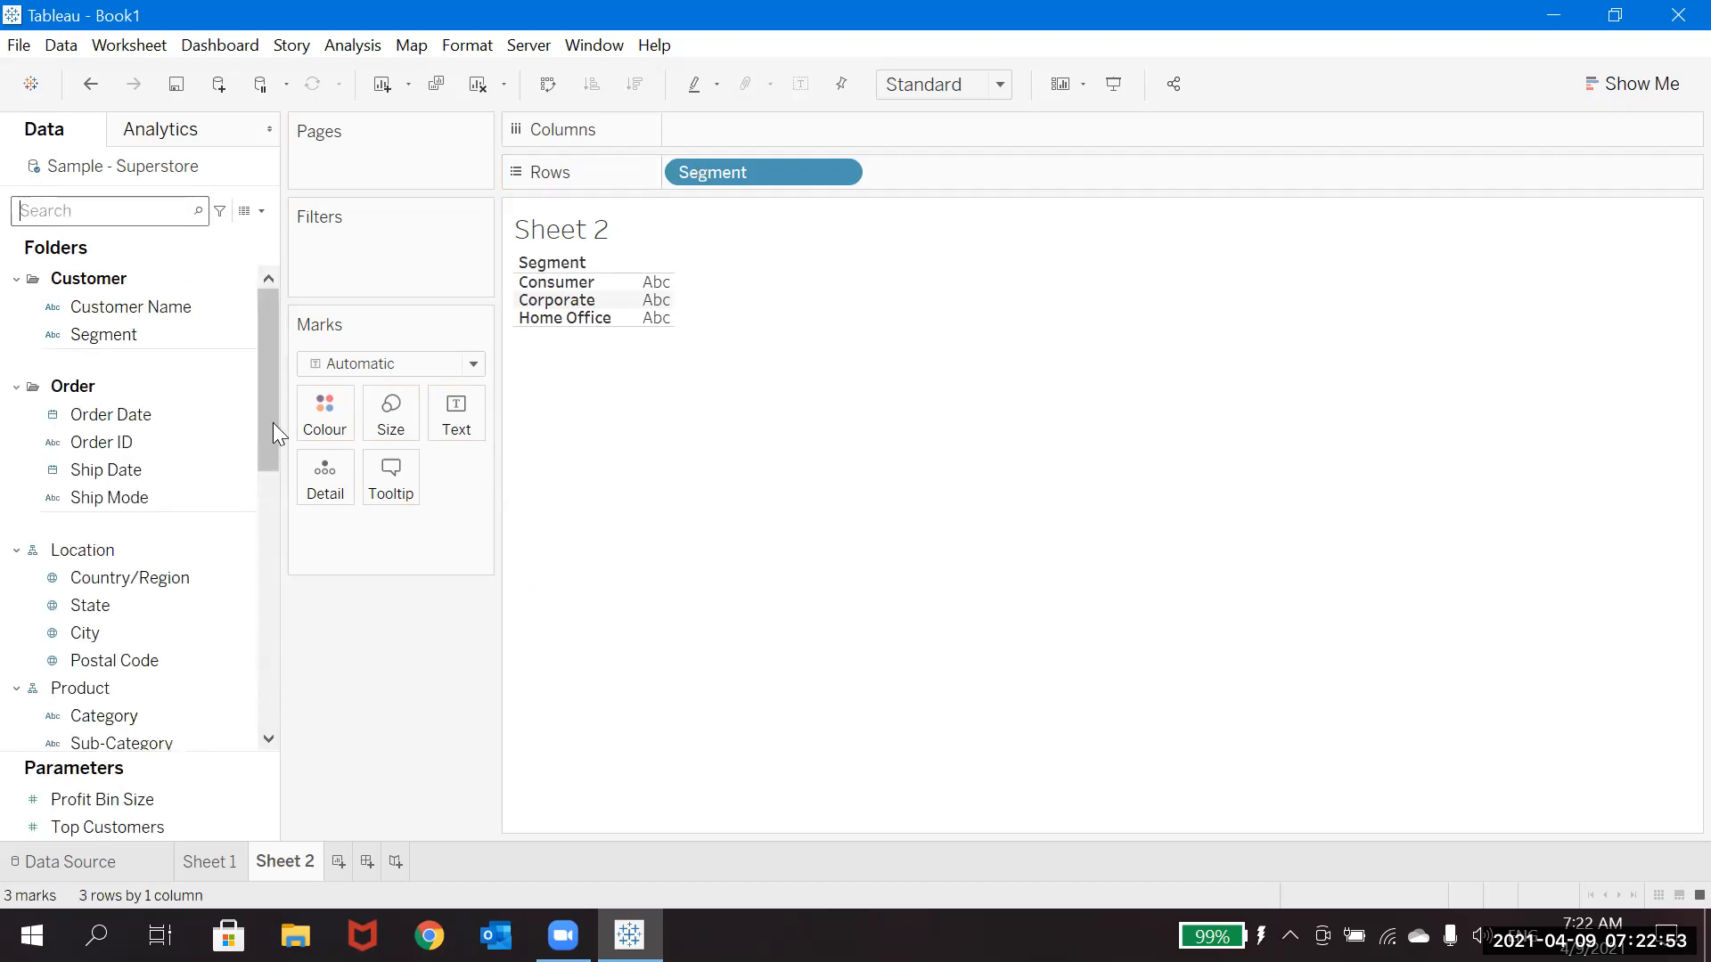
Add Central Sales and East Sales as text marks to the Segment rows on Sheet 2.
drag(267, 392, 250, 619)
click(166, 437)
drag(166, 430, 252, 450)
click(126, 504)
drag(126, 504, 458, 436)
Add South Sales and West Sales as text marks alongside the Central and East sales fields.
click(107, 613)
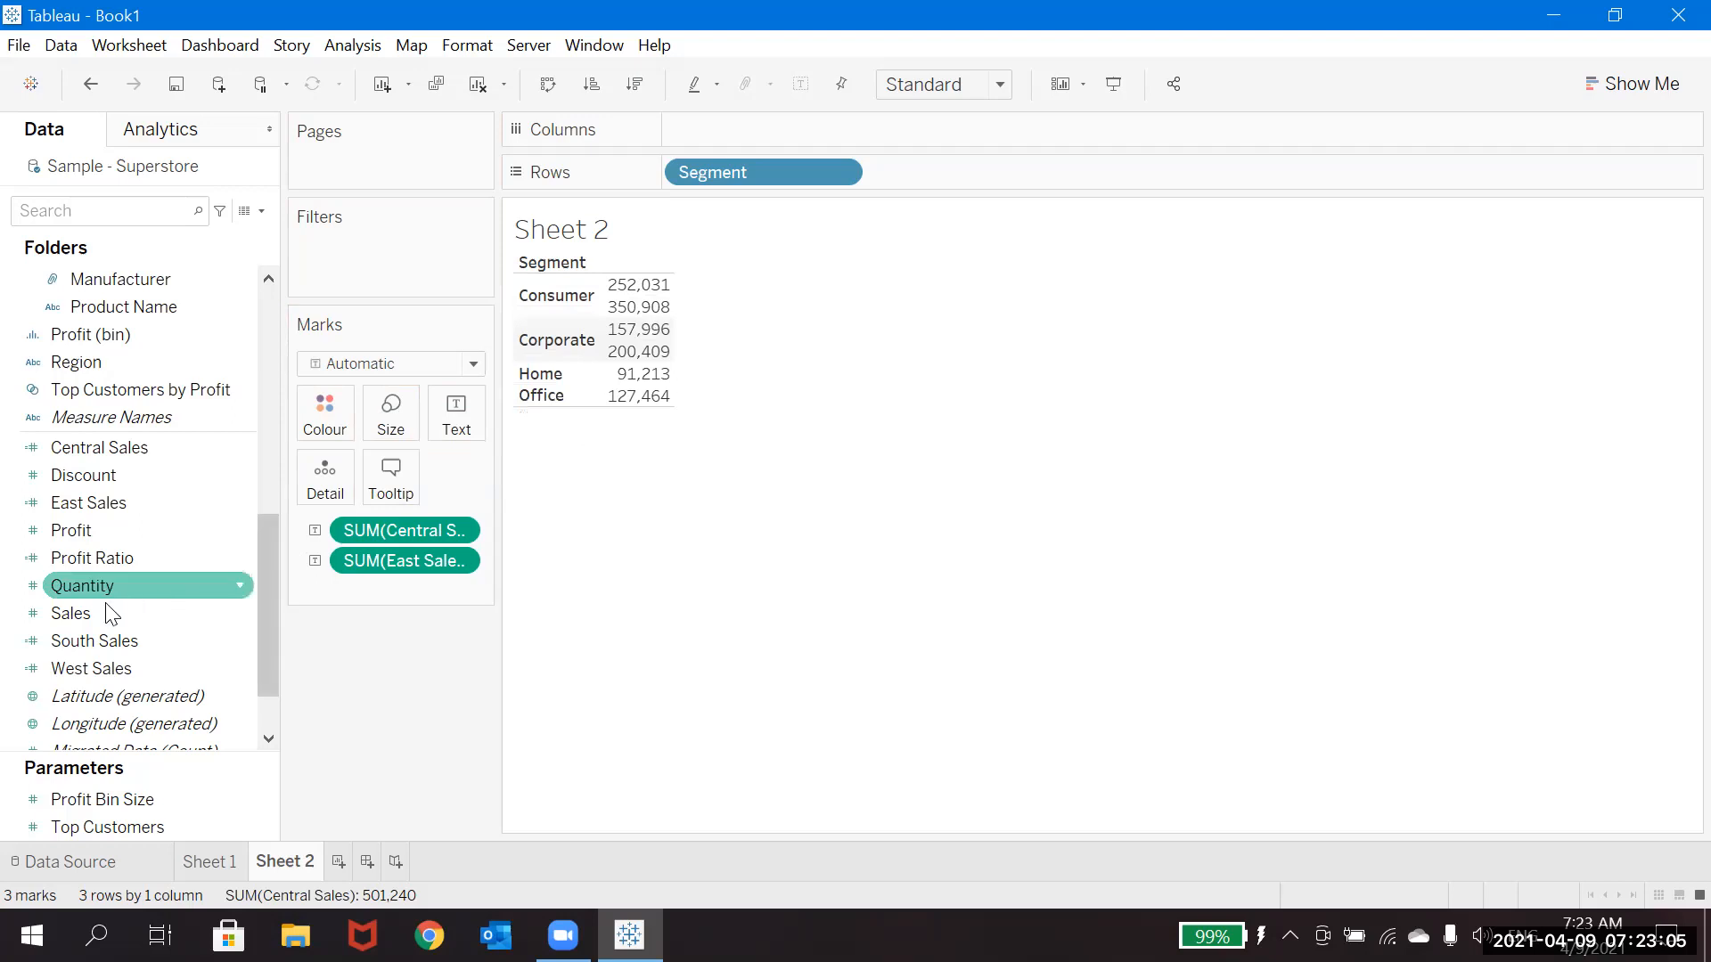
click(88, 649)
drag(87, 649, 450, 419)
click(139, 666)
drag(139, 667, 465, 422)
Convert the Sheet 2 view to a text table with Show Me, then hide the chart suggestions.
click(1633, 83)
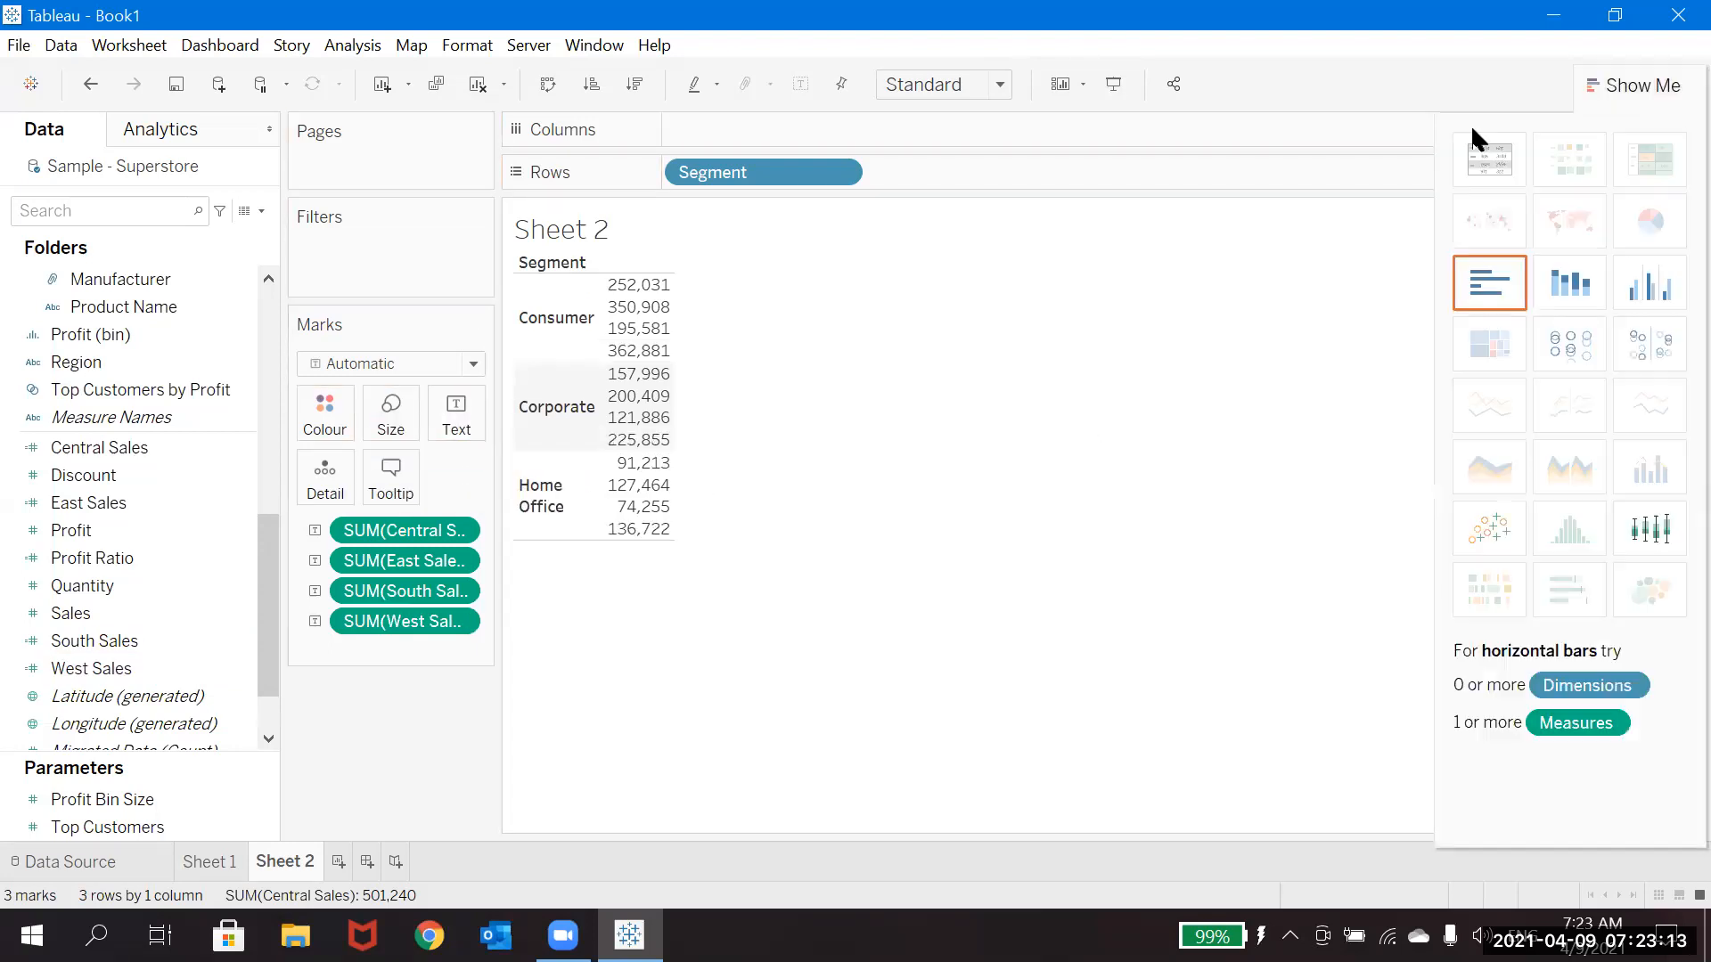
click(1479, 158)
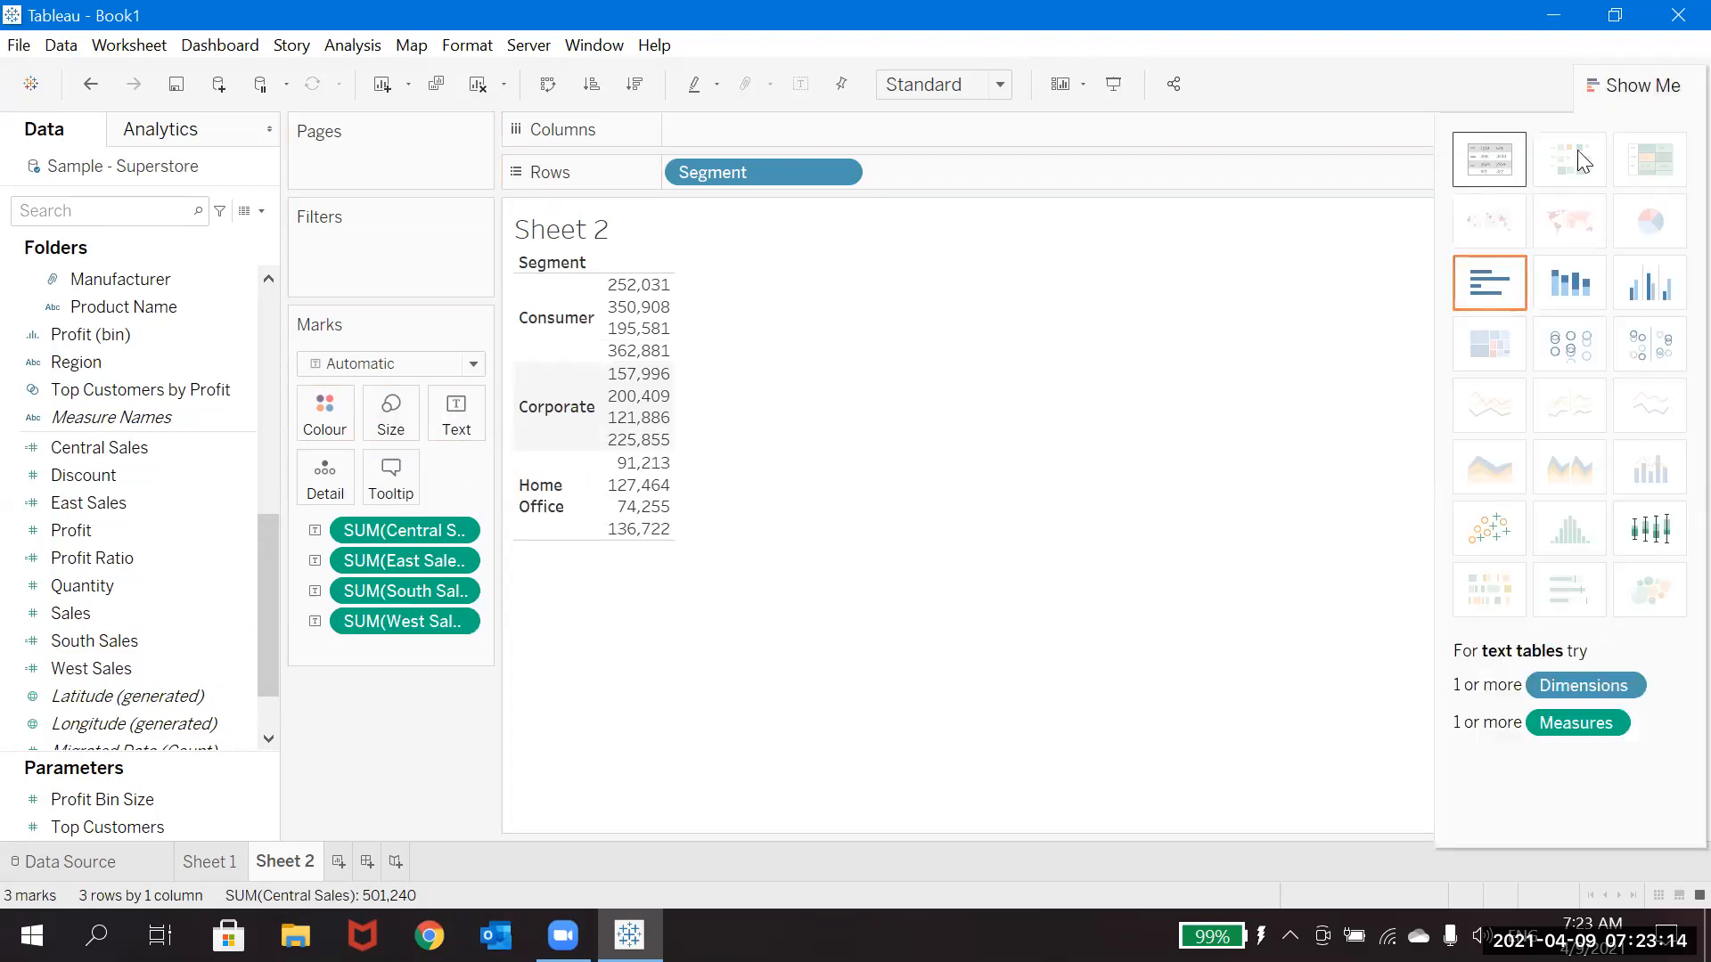
click(1672, 84)
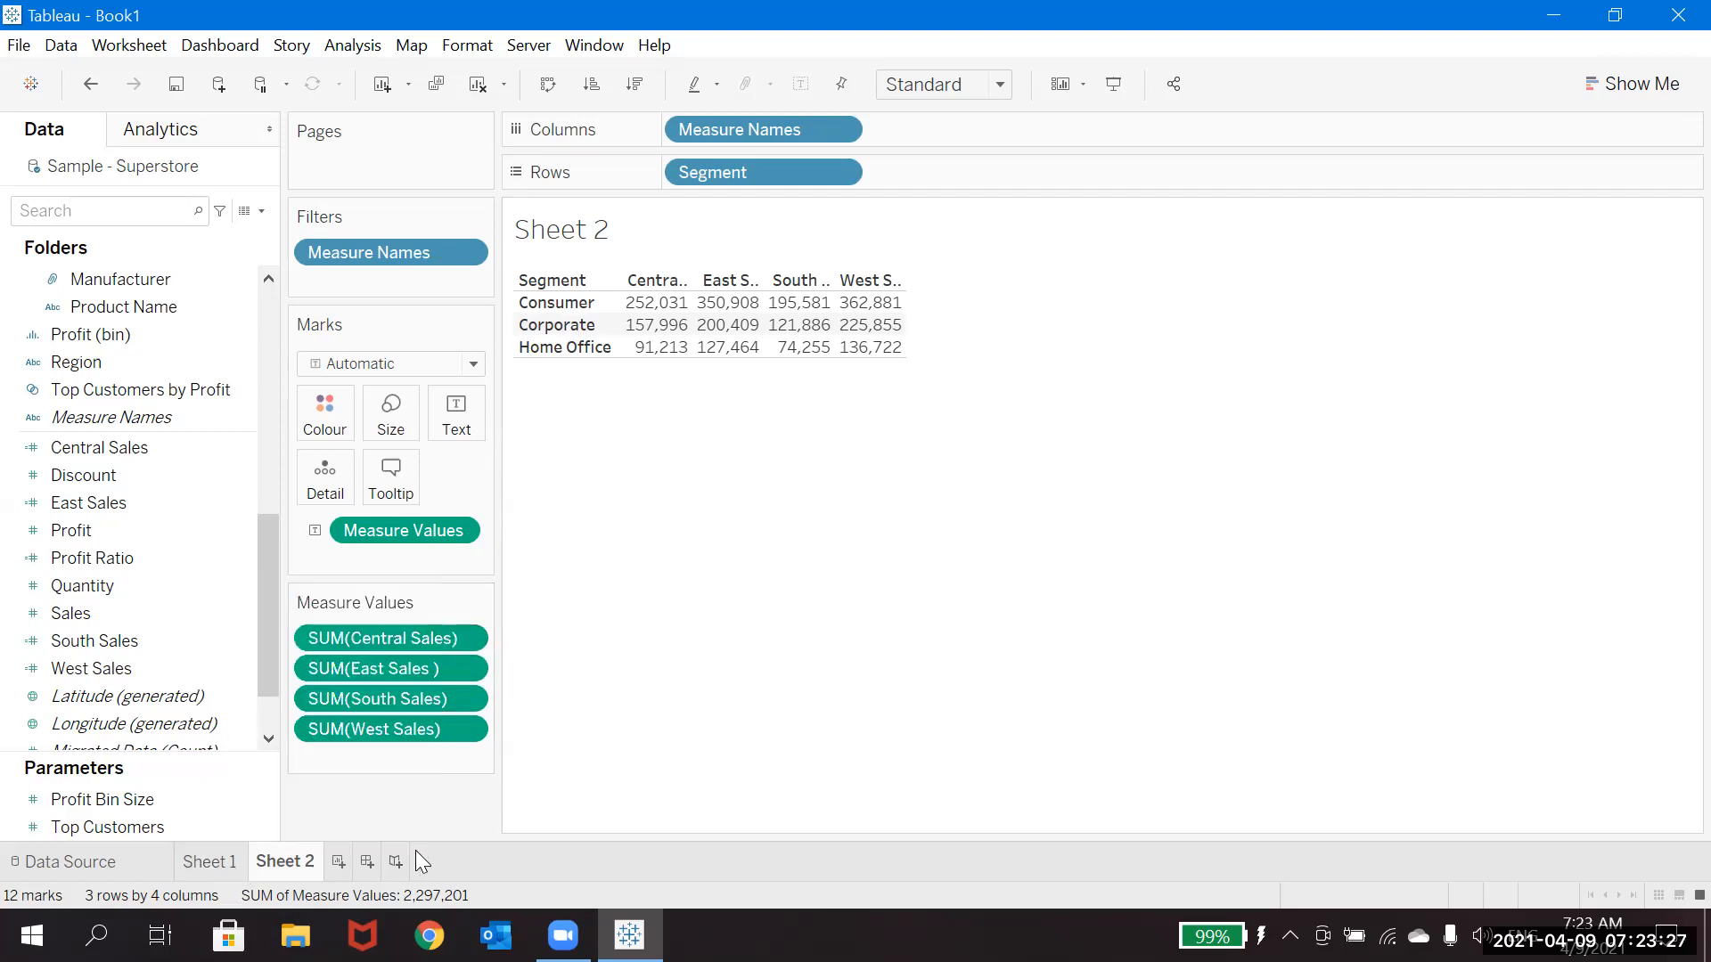
Create a new dashboard and set its object placement to Floating.
click(367, 862)
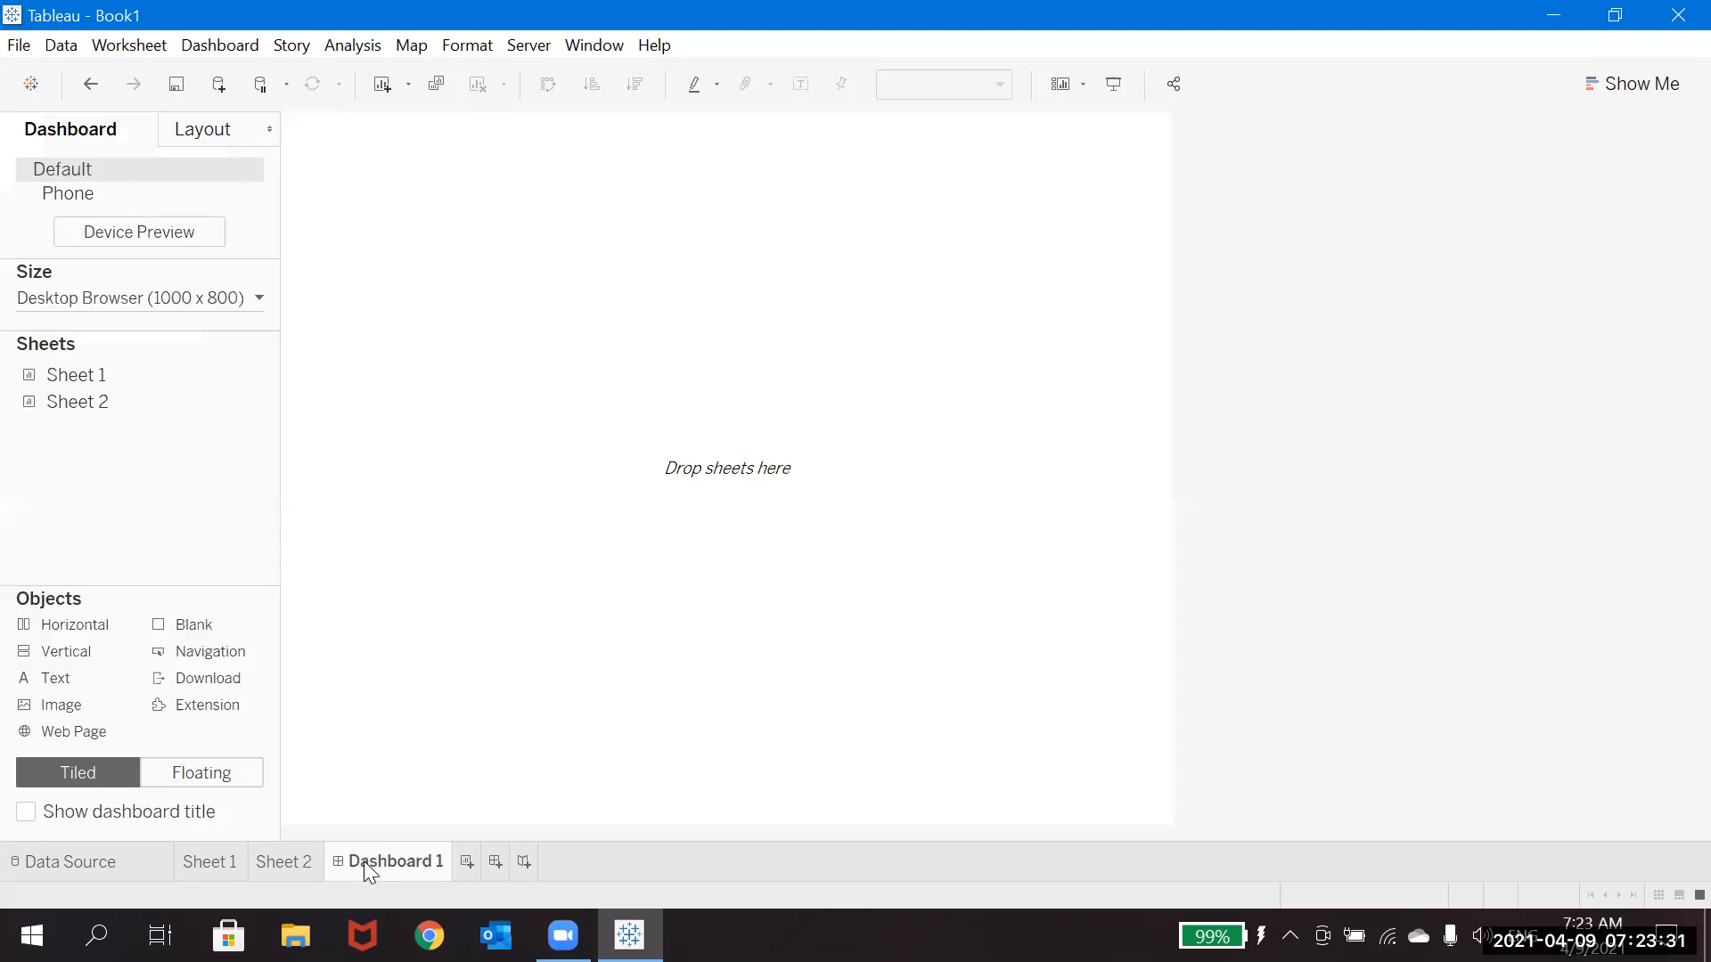
drag(85, 379, 142, 788)
click(187, 775)
Place Sheet 1 in the upper part of the dashboard, widen it to nearly the dashboard's full width and fit it to Entire View.
drag(65, 383, 314, 150)
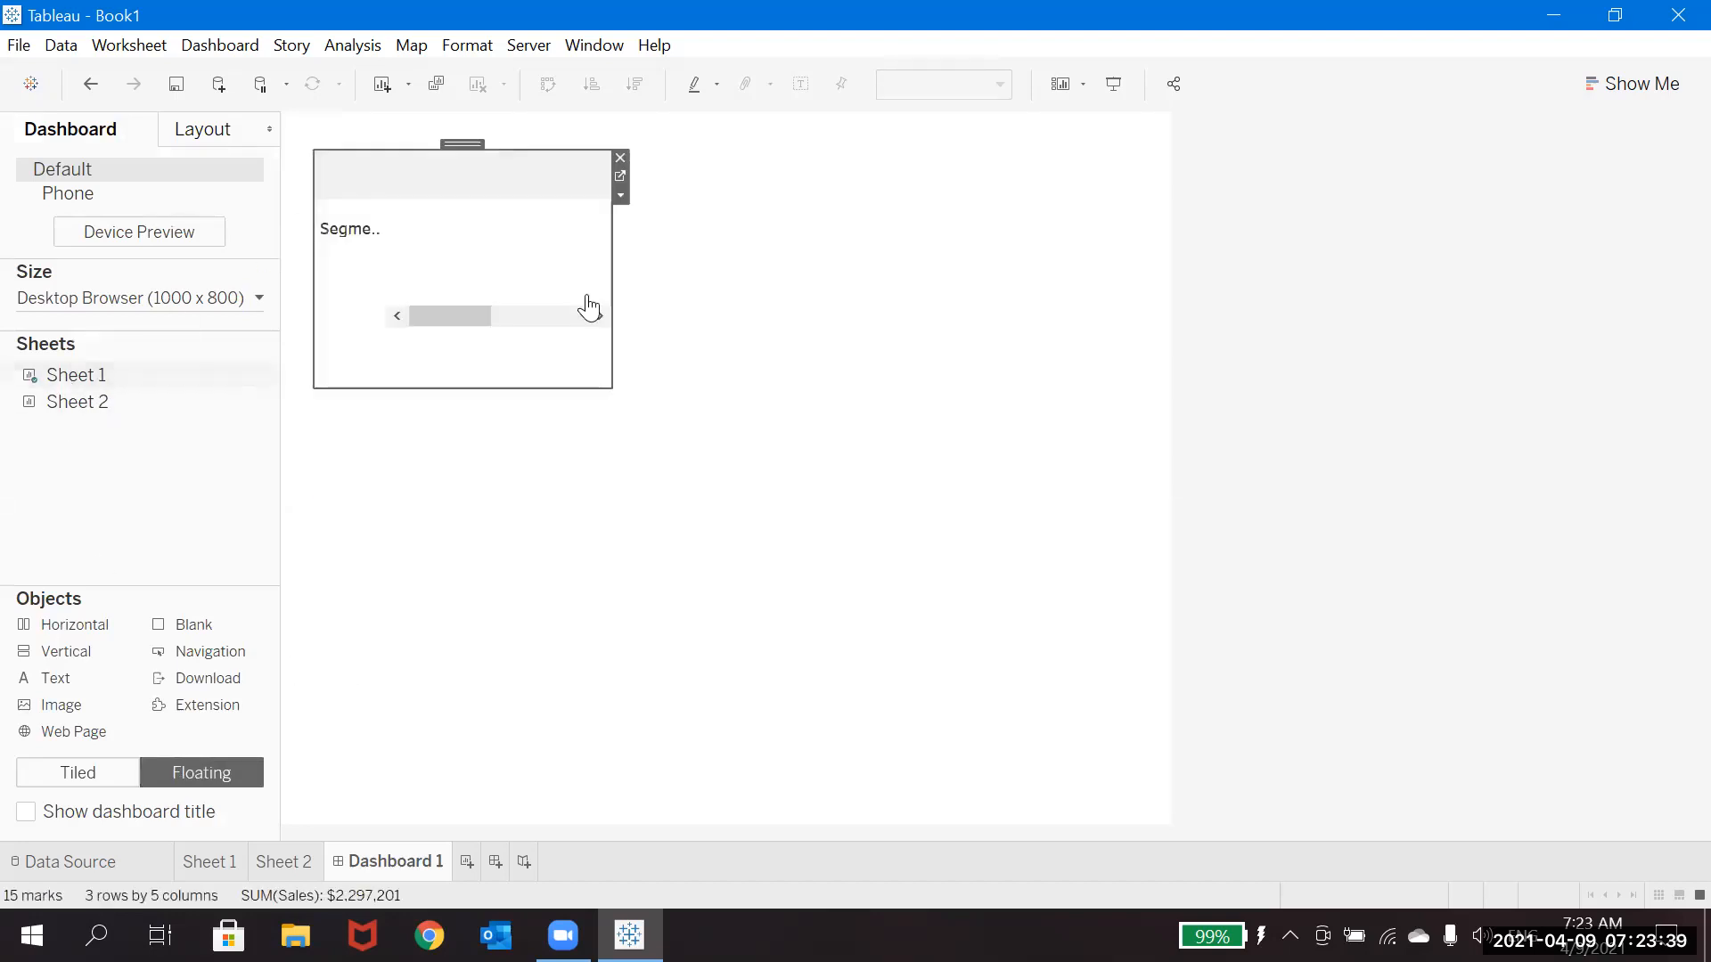
drag(613, 274, 1166, 267)
click(1002, 84)
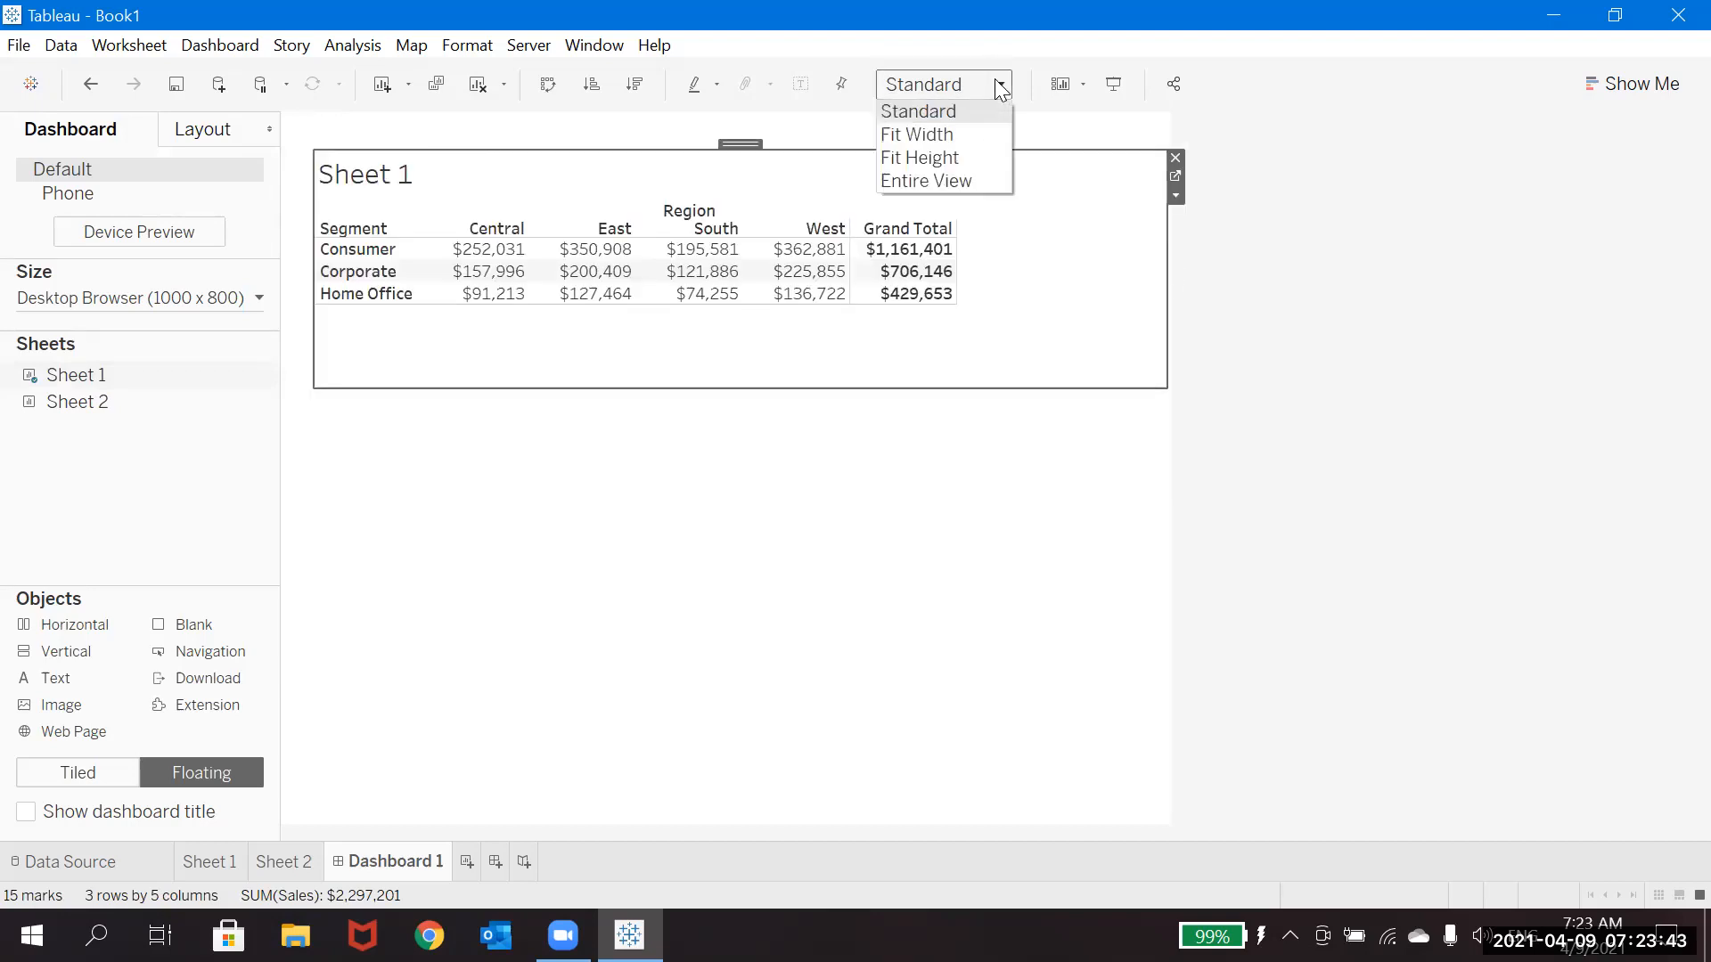
click(933, 177)
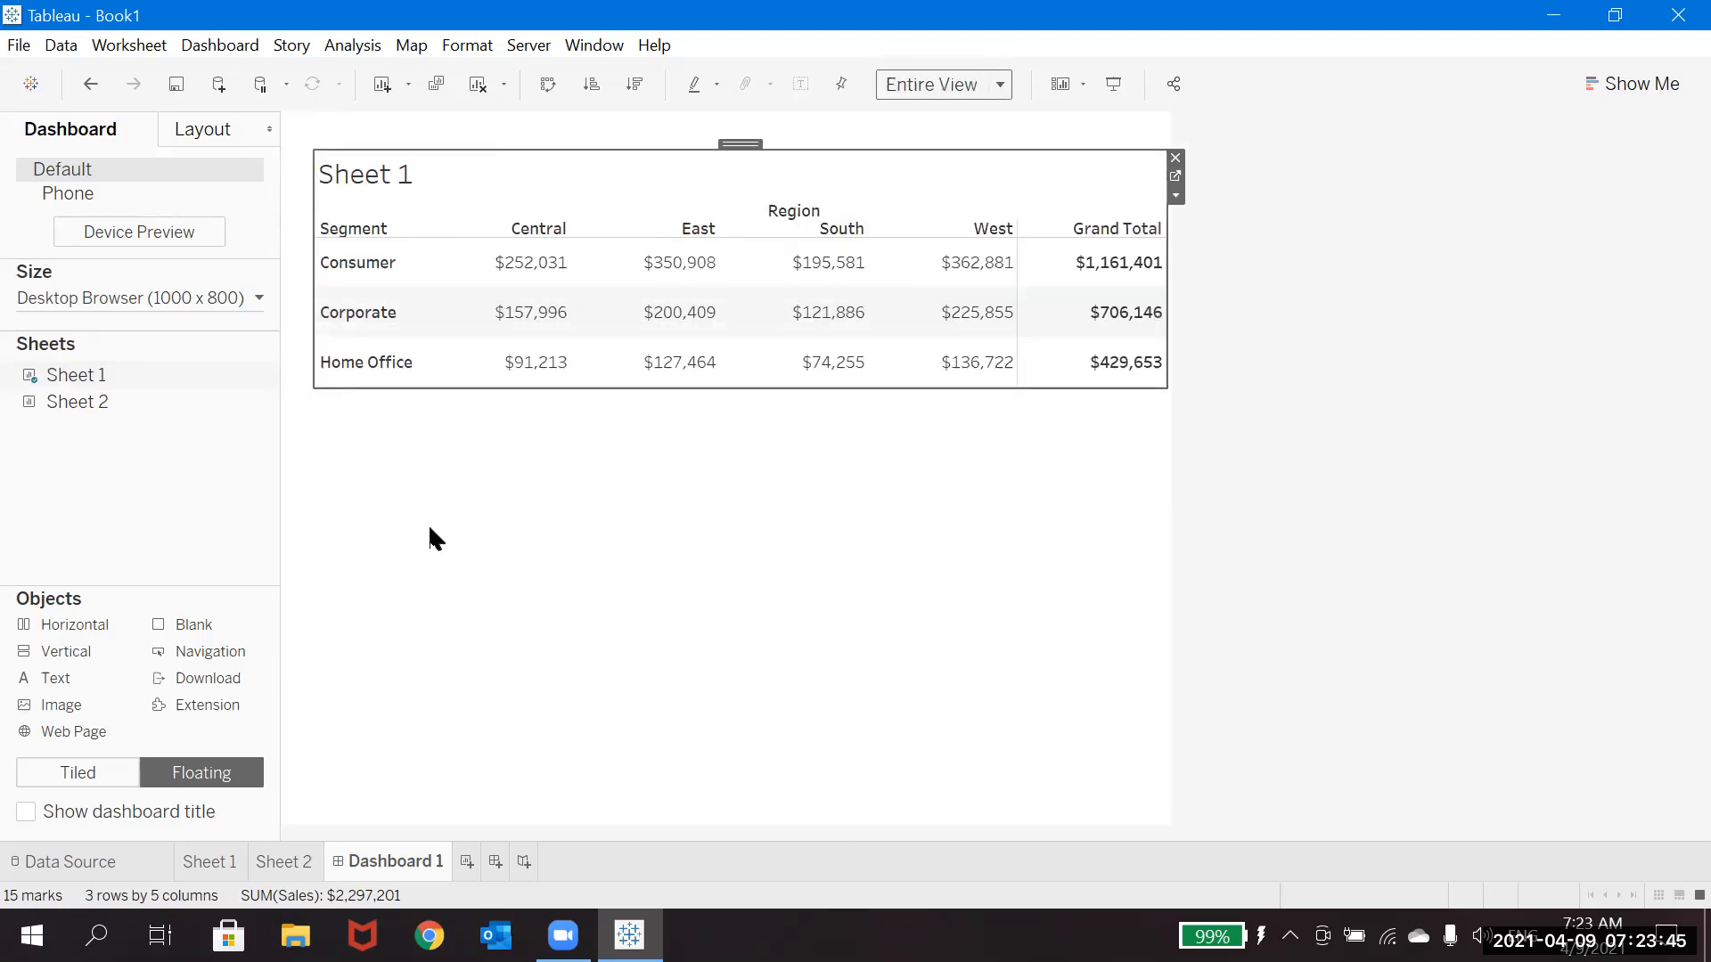
Place Sheet 2 below Sheet 1 on the dashboard, widen it to match and fit it to Entire View.
drag(67, 409, 305, 428)
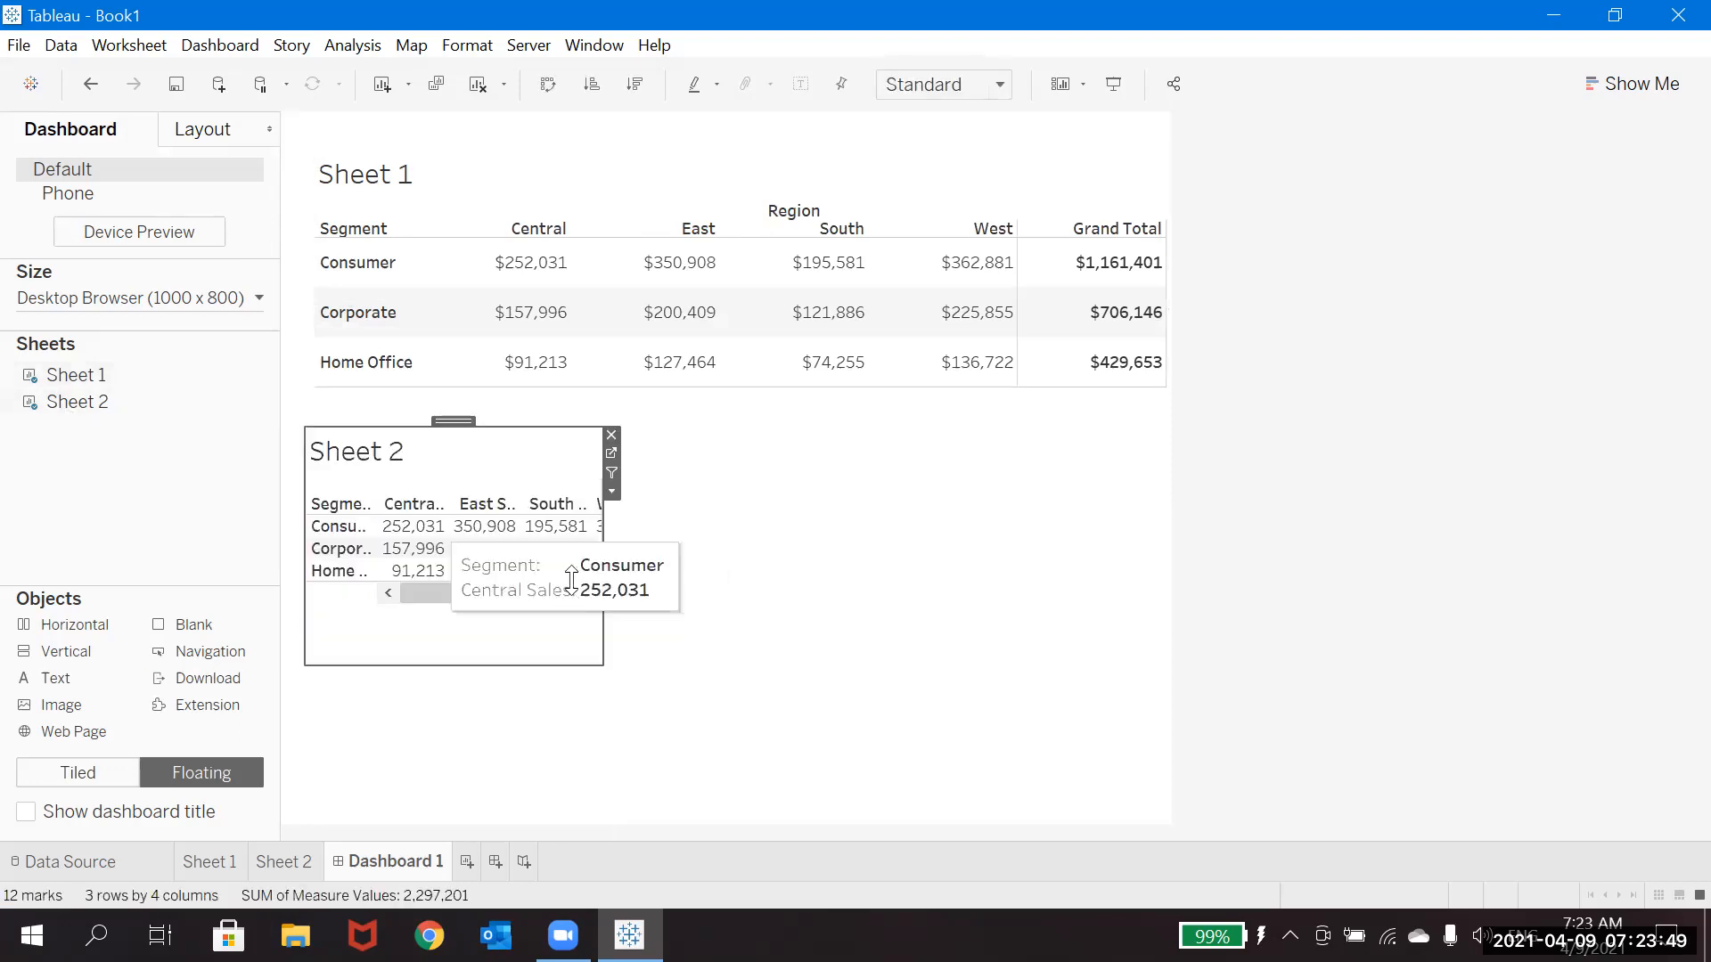
drag(1011, 611, 970, 597)
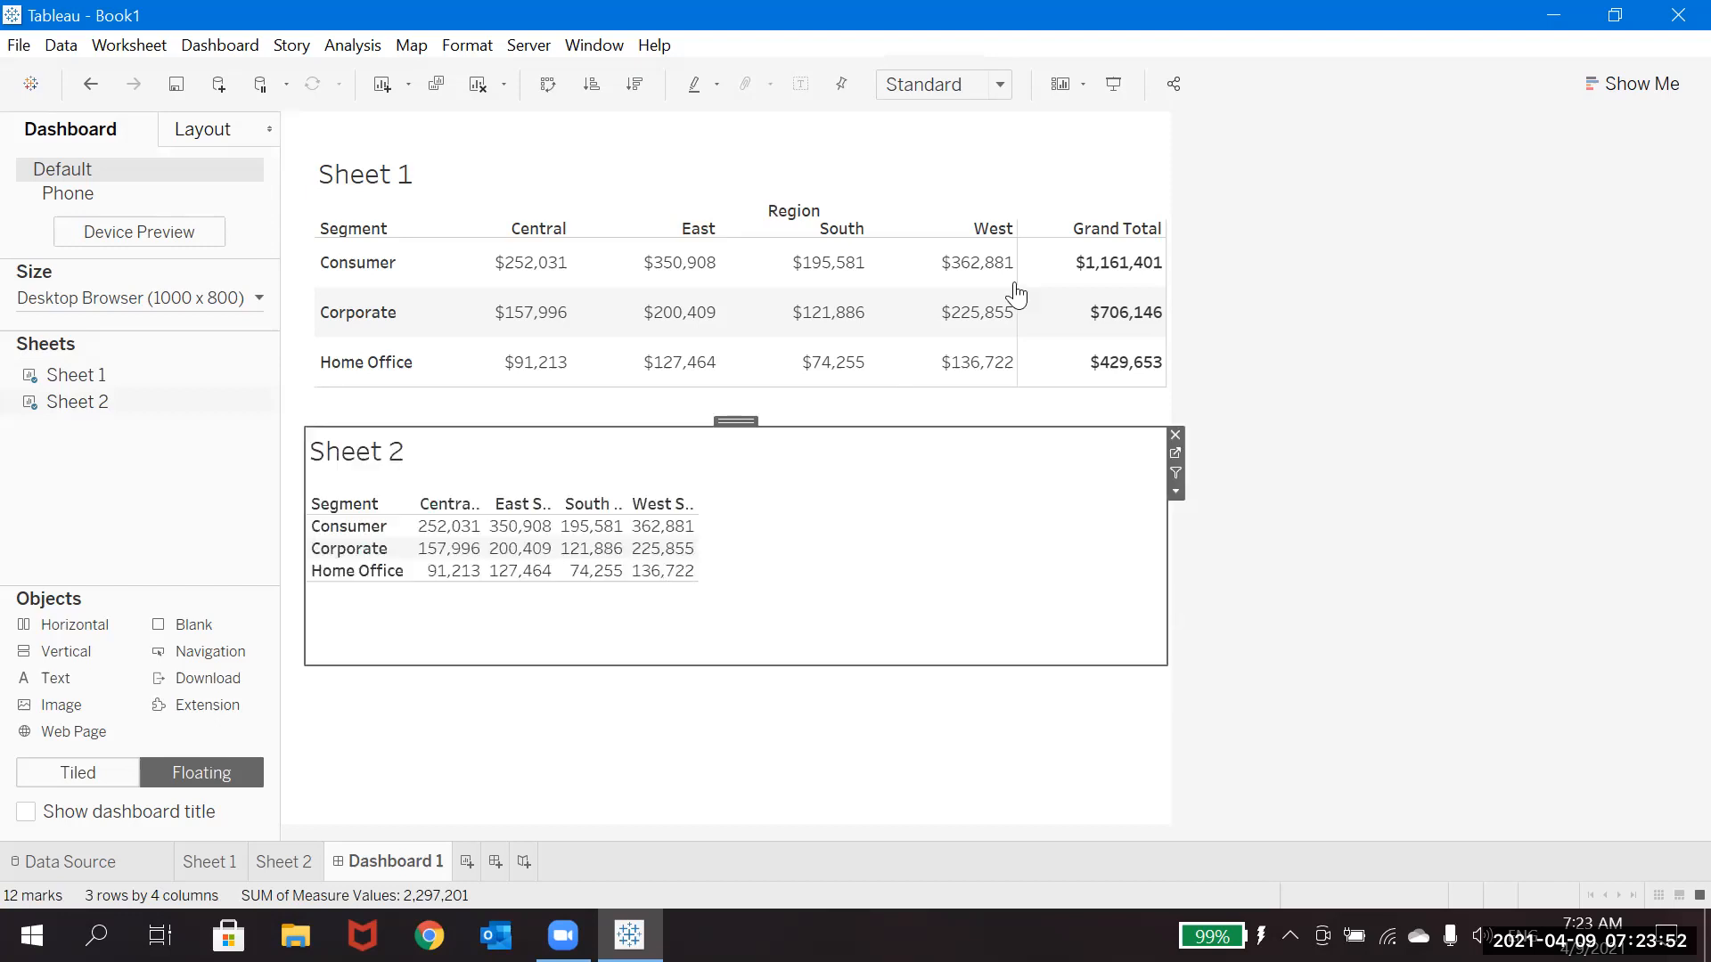
click(992, 86)
click(911, 176)
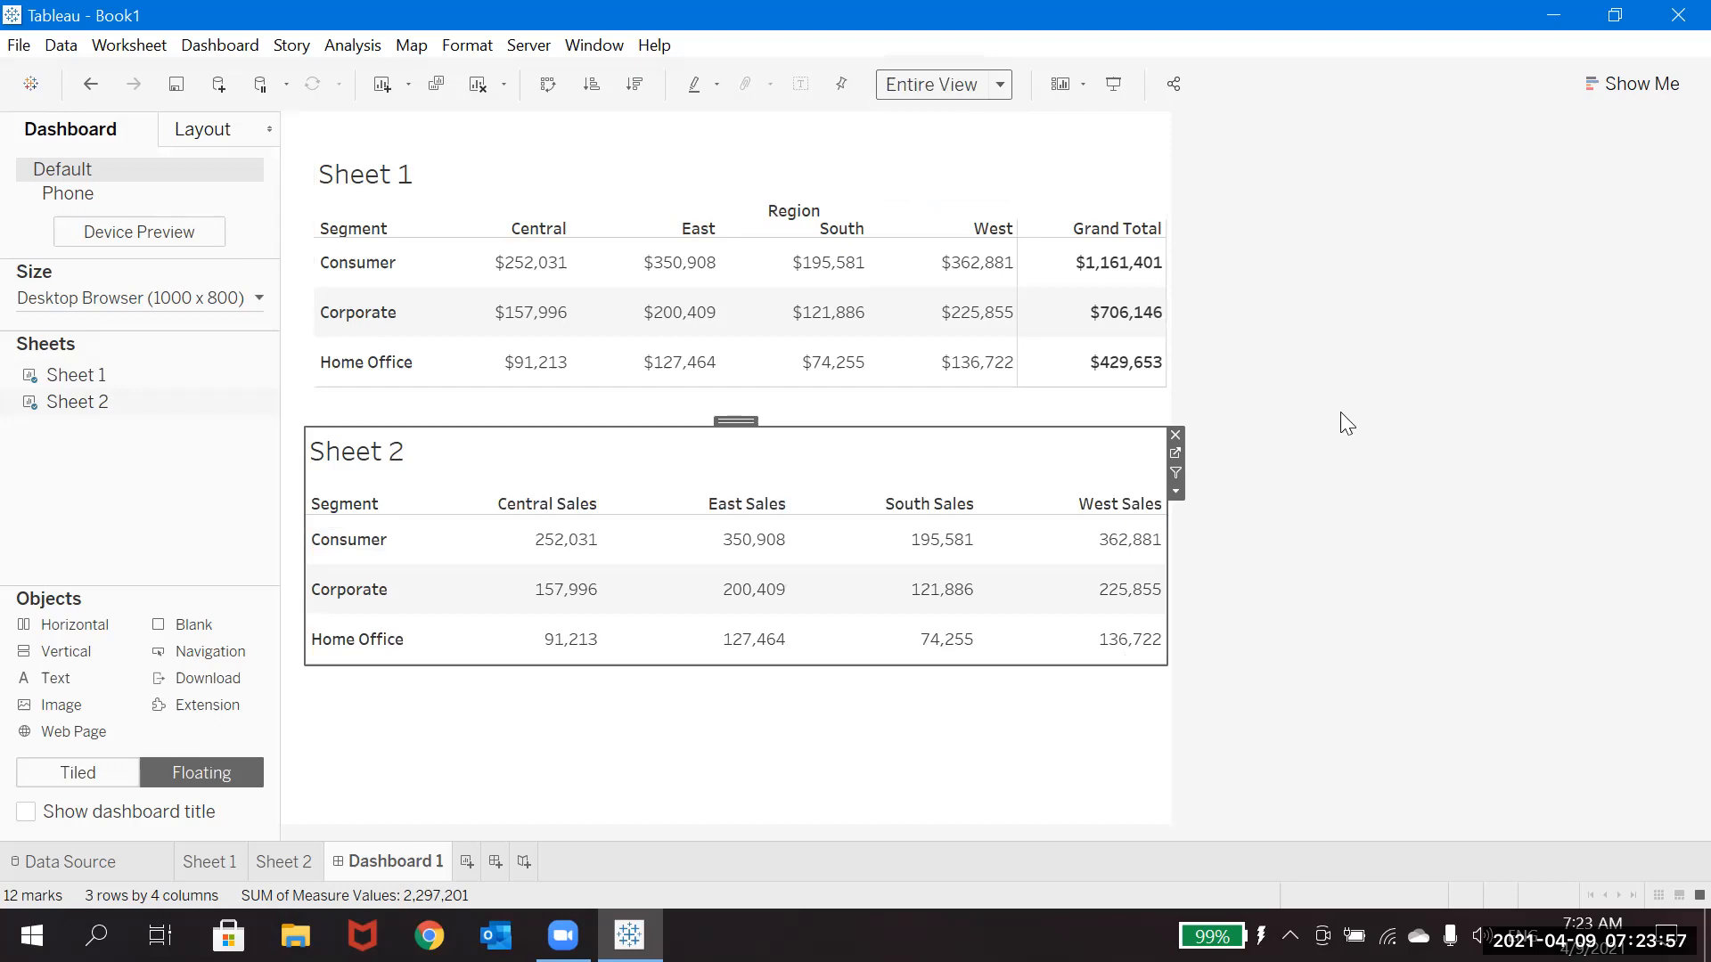
Turn off the row grand totals for the Sheet 1 table on the dashboard.
click(1152, 188)
click(352, 44)
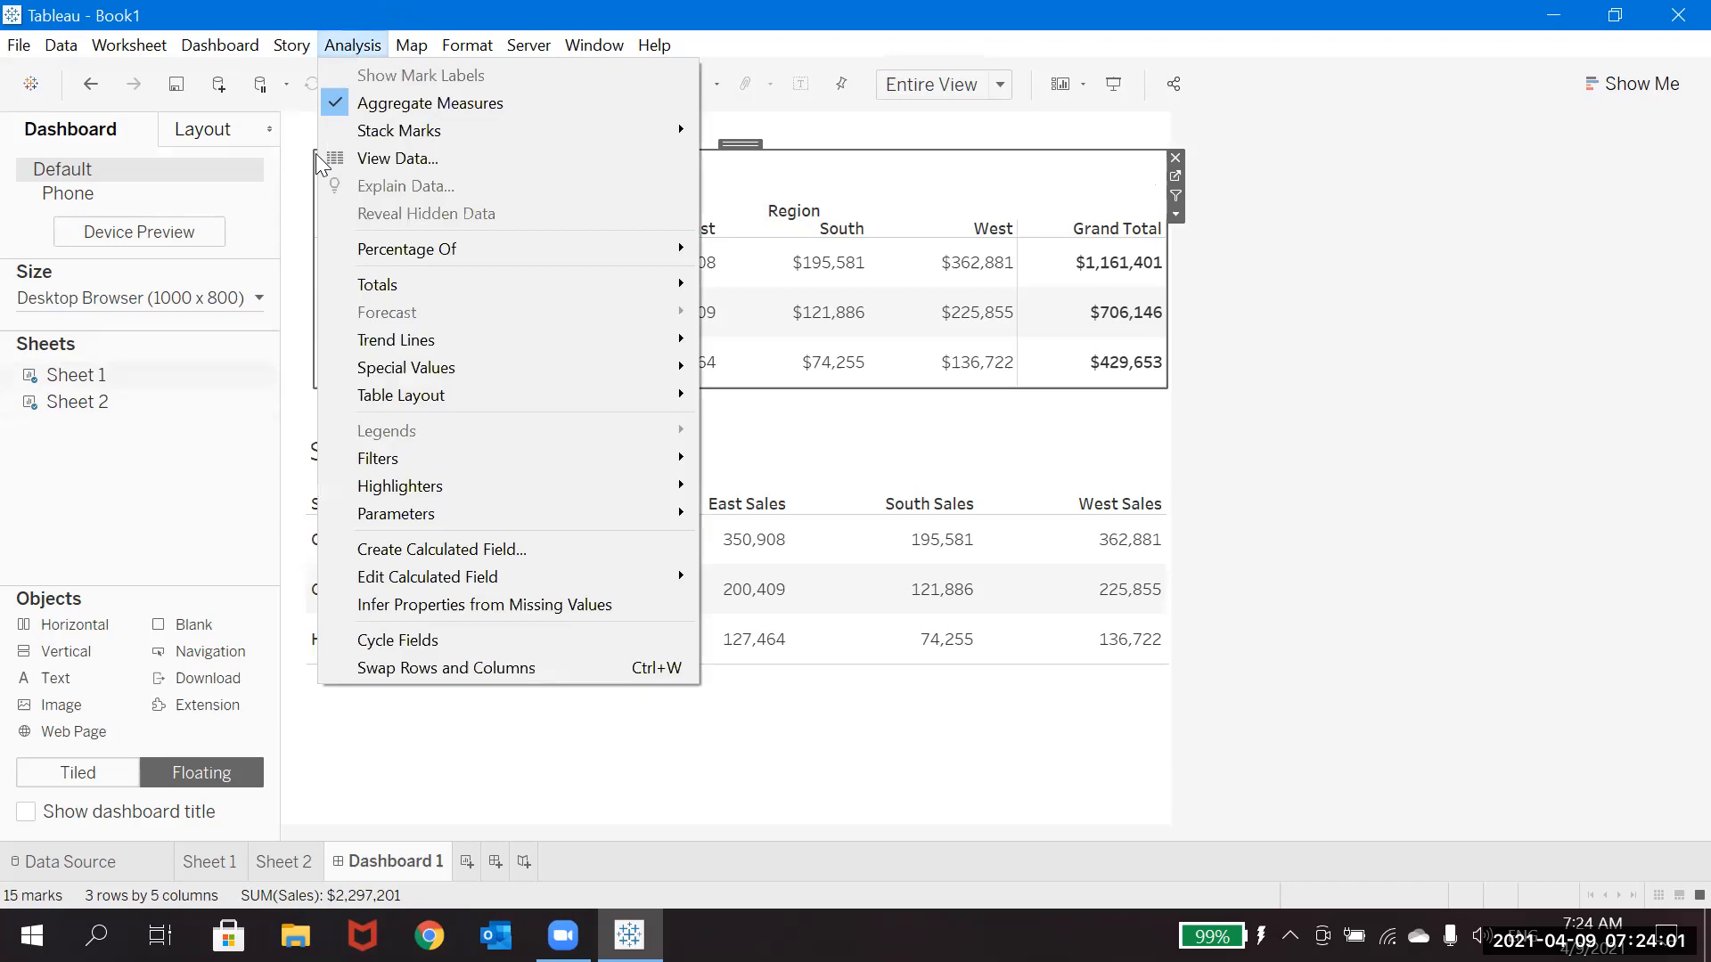
mouse_move(428, 285)
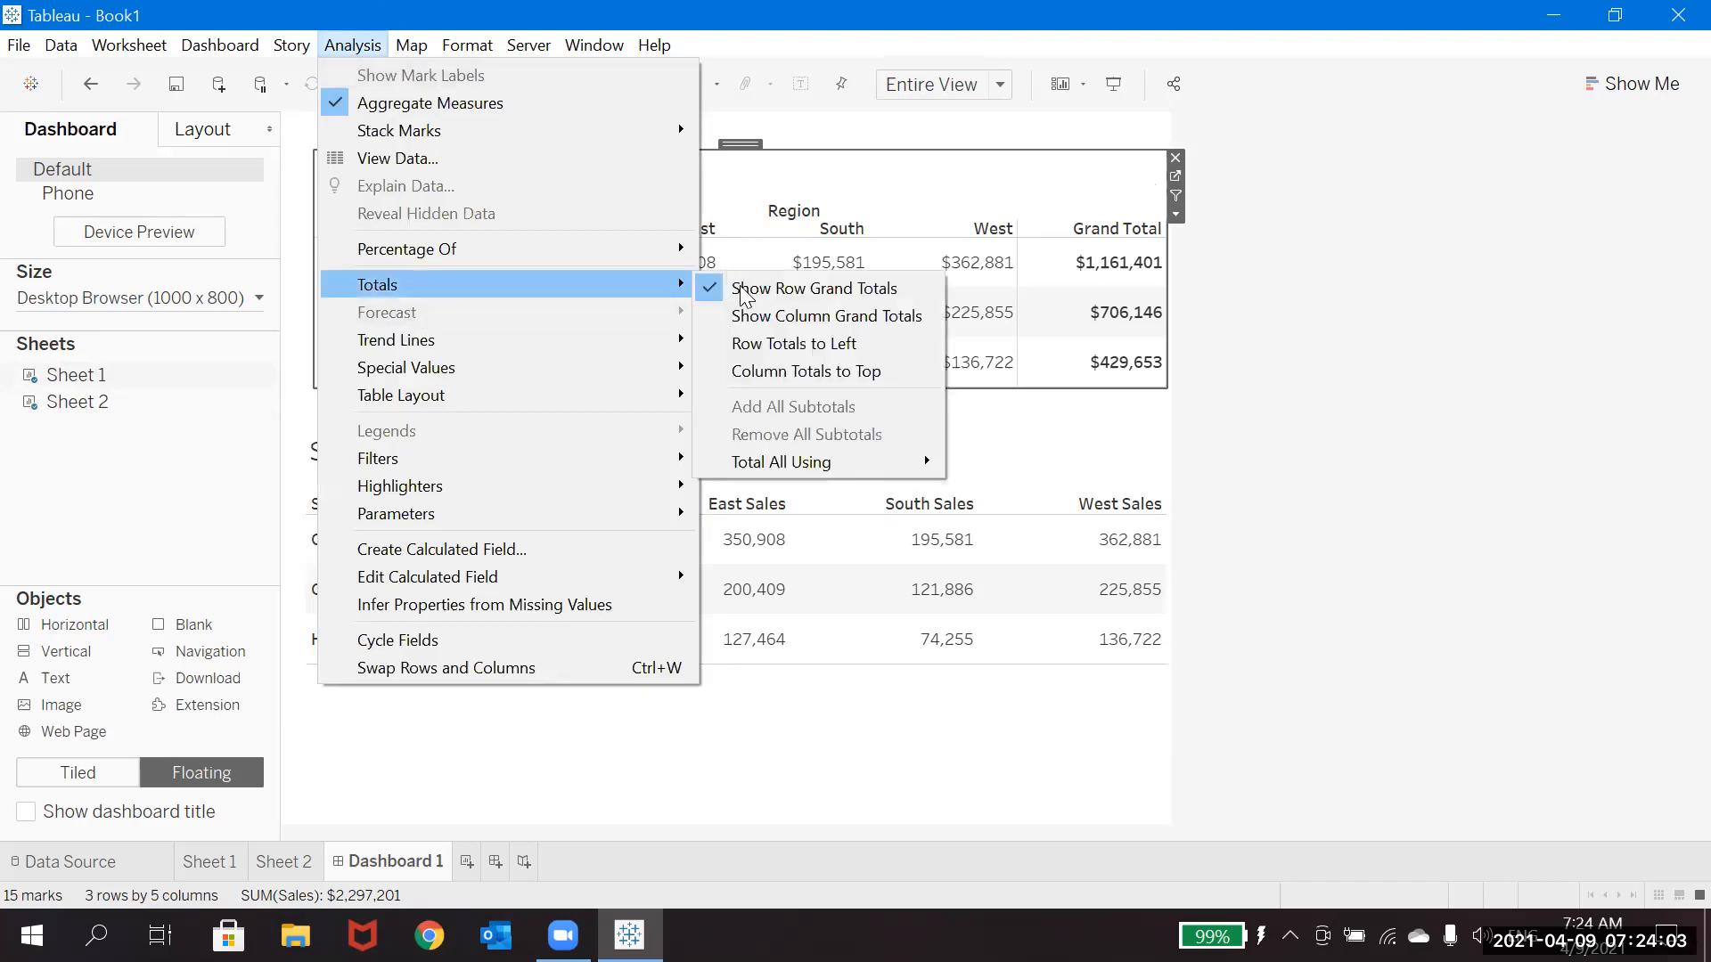
click(743, 292)
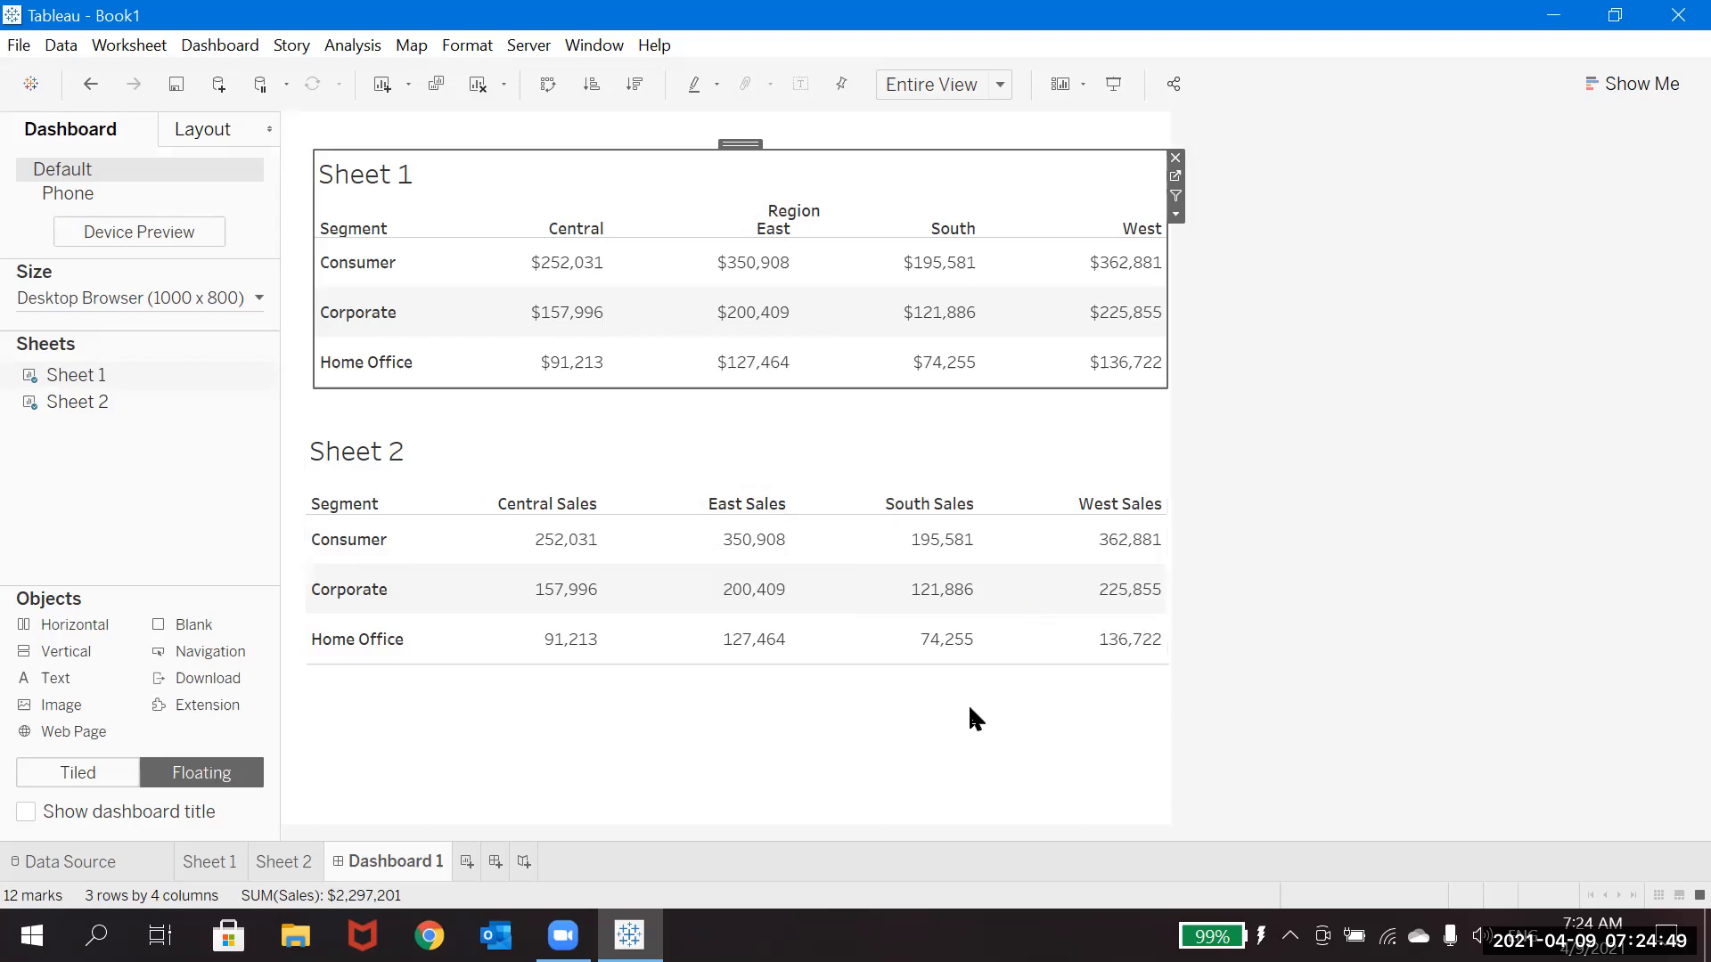
Switch to the Sheet 2 worksheet, try the Entire View fit, and set the view to Fit Width.
click(290, 864)
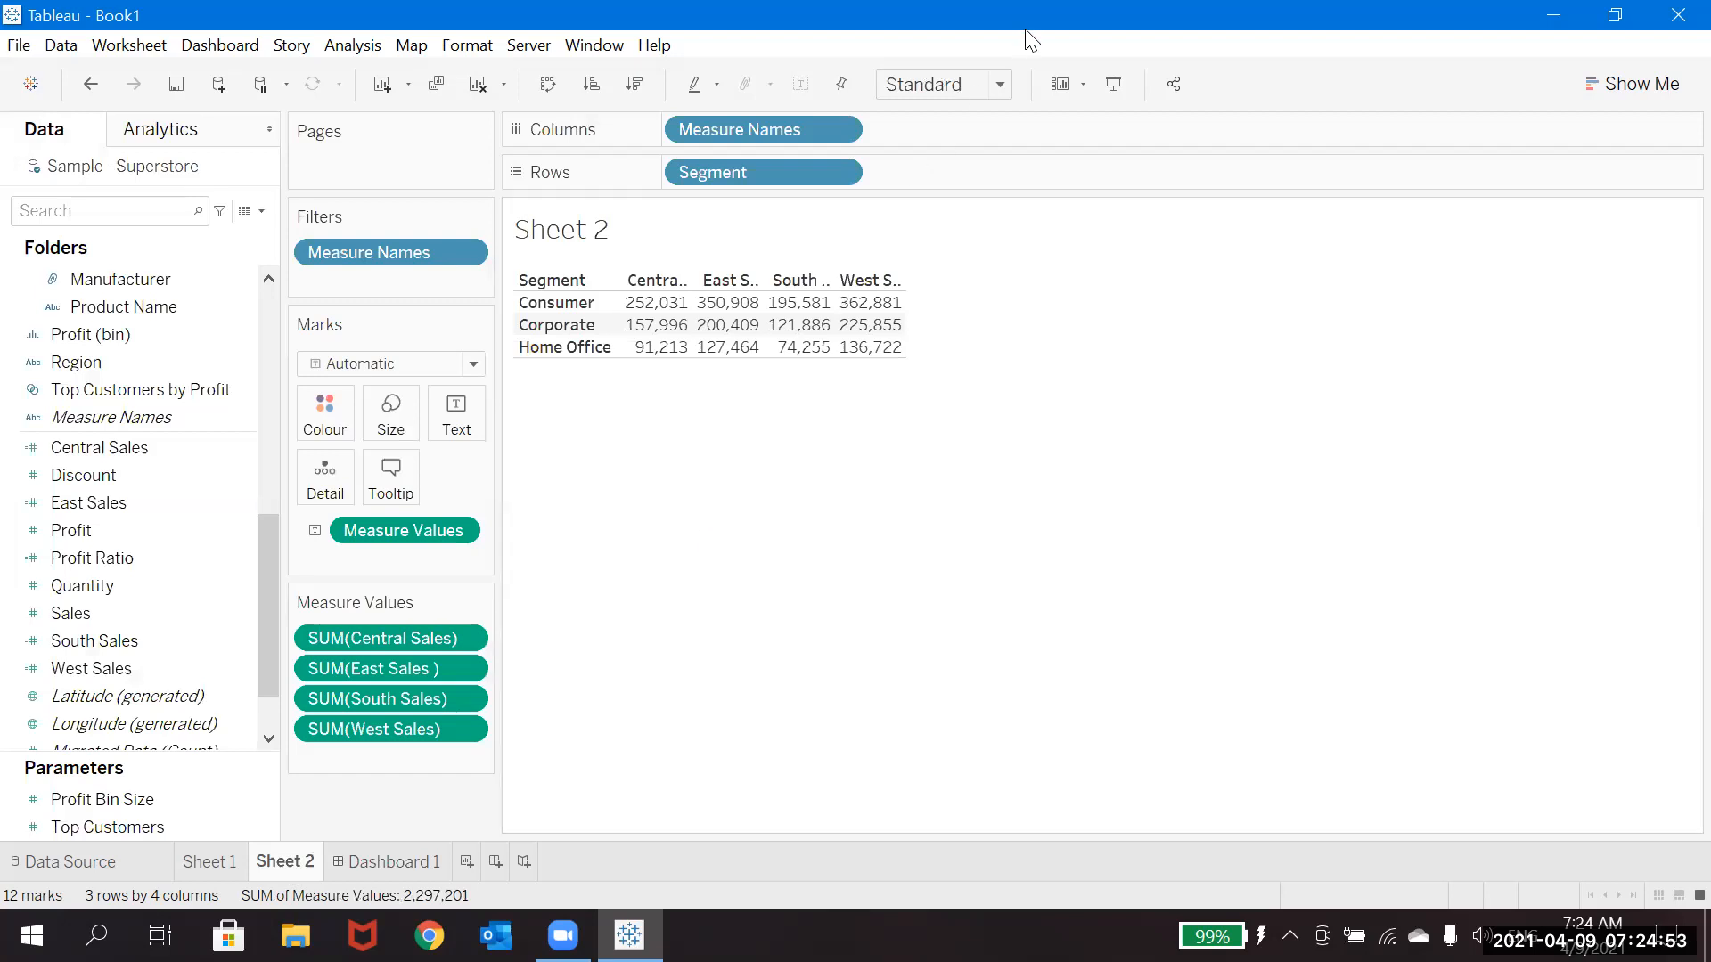
click(1001, 82)
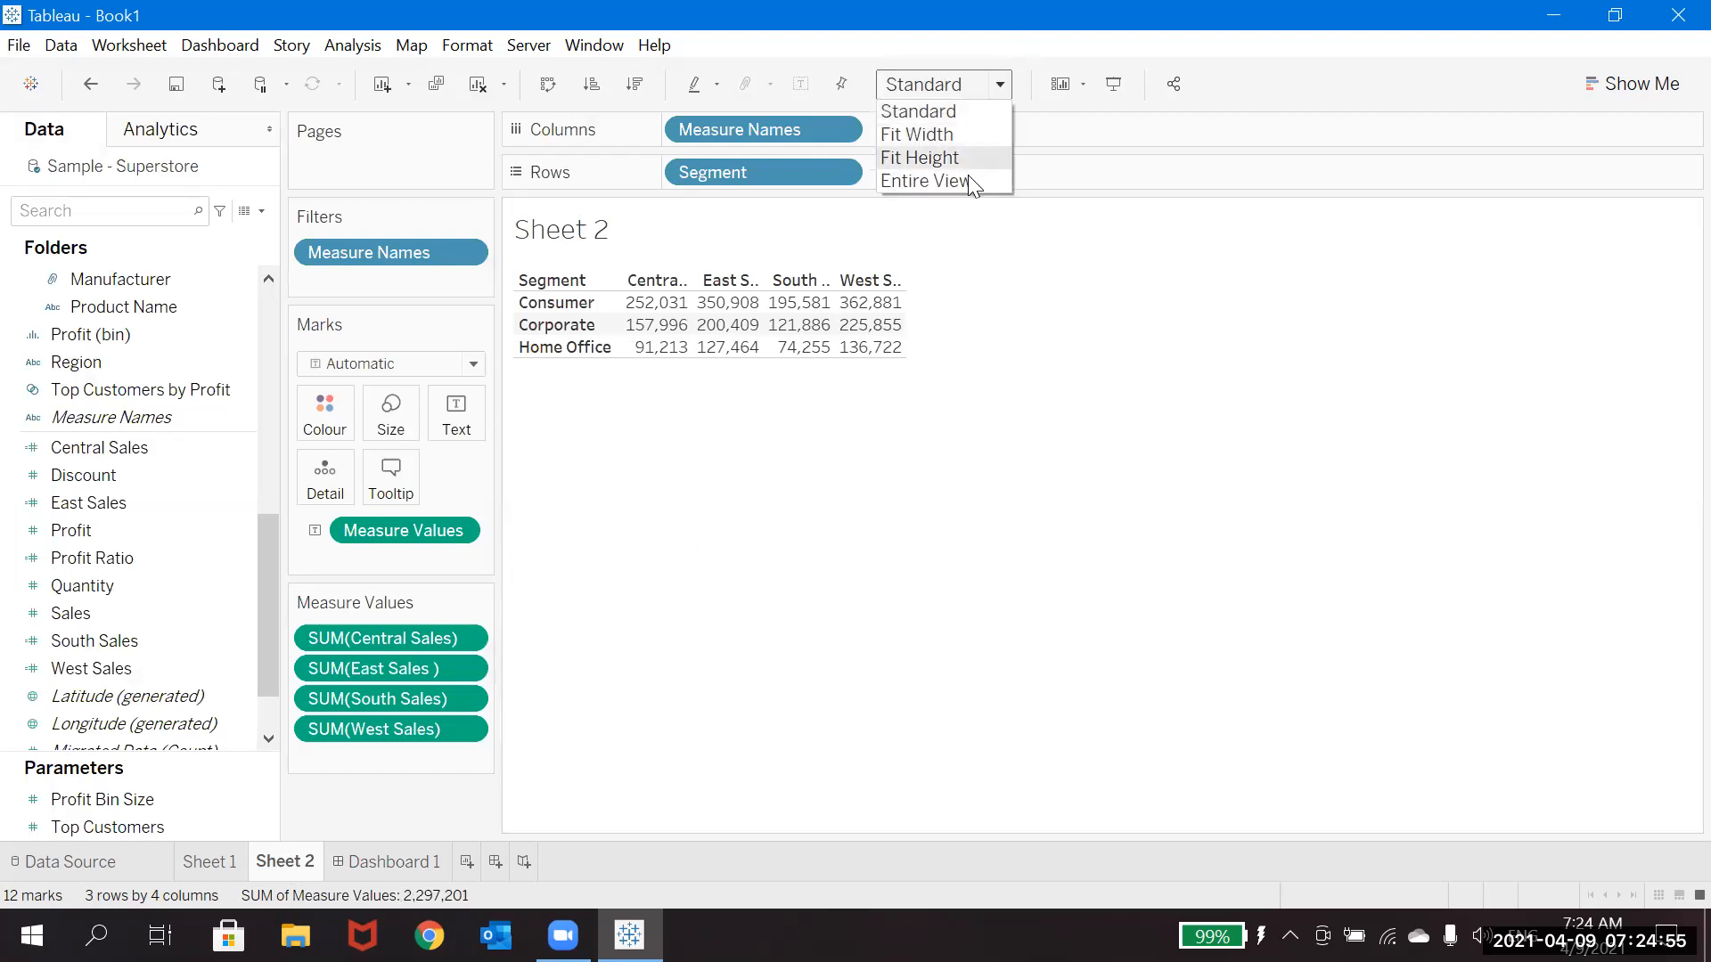
click(968, 178)
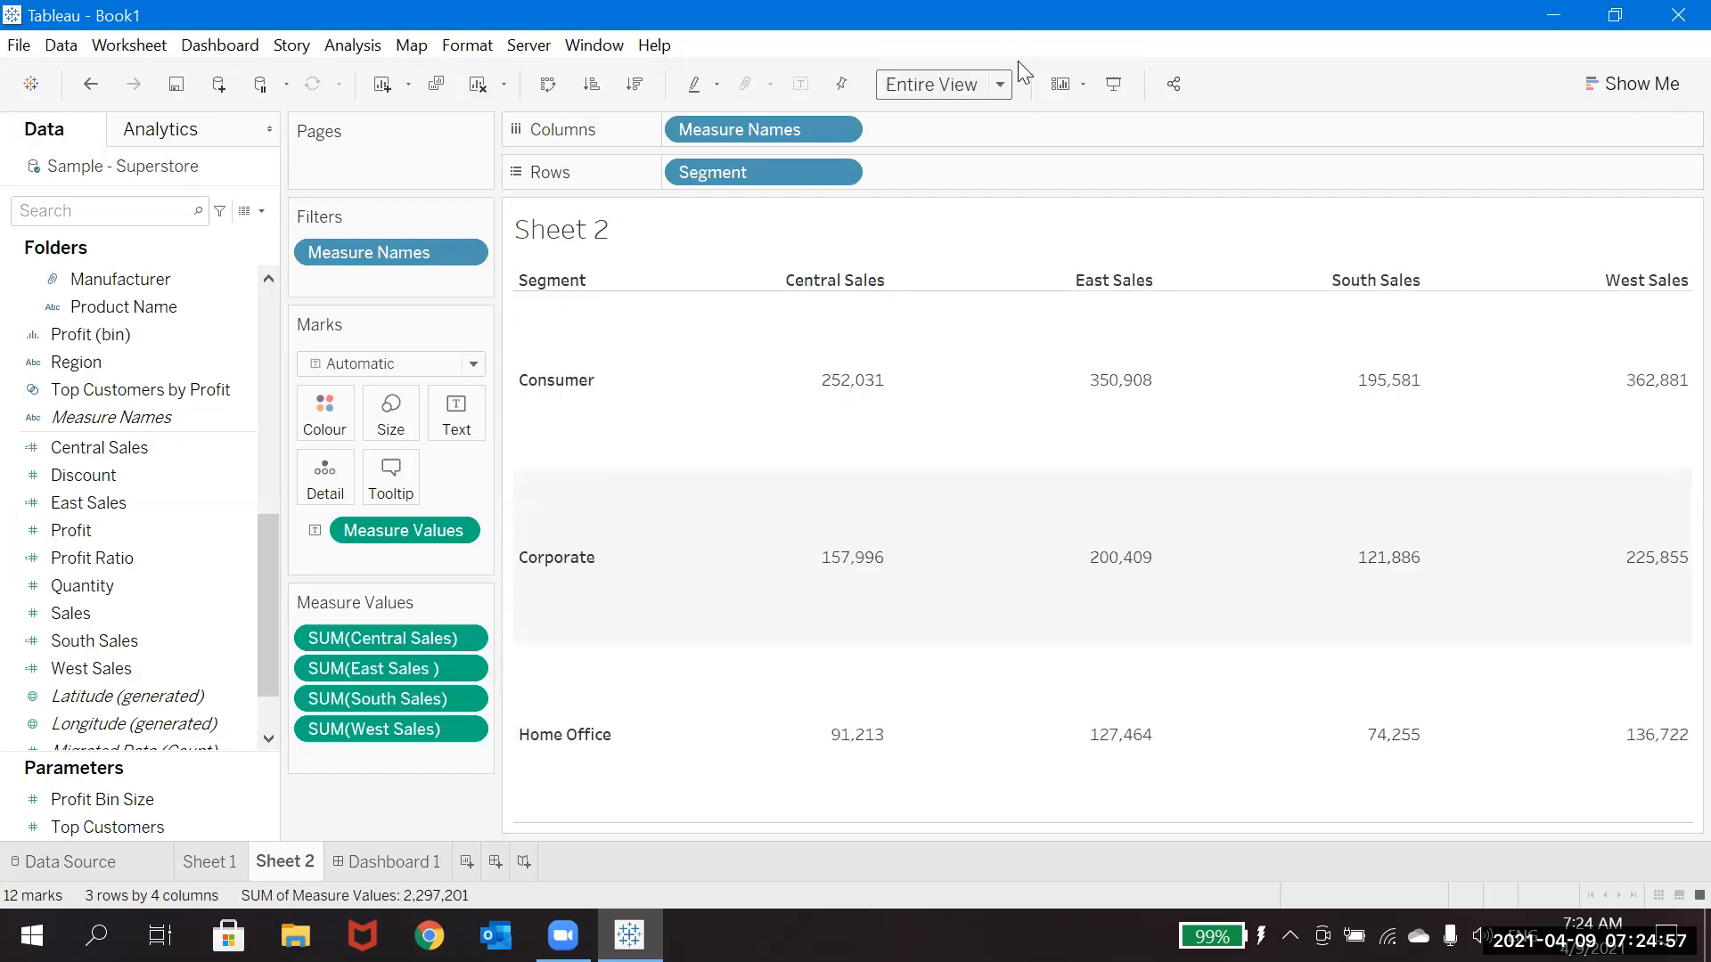
click(1001, 87)
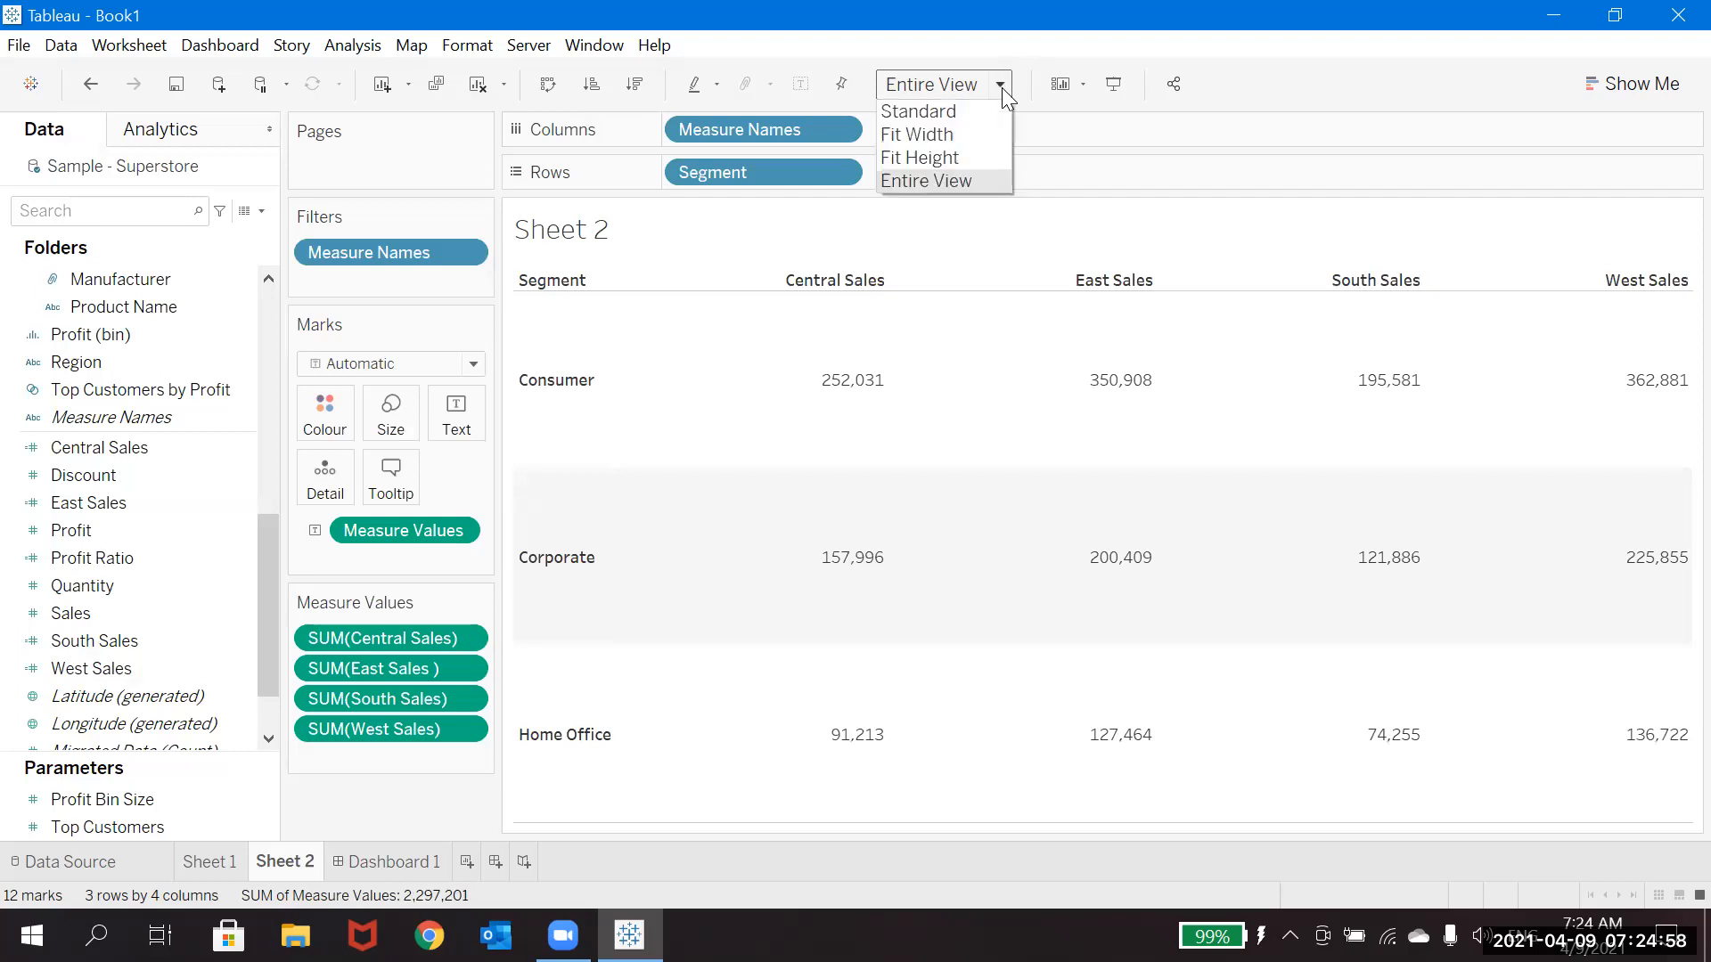
click(964, 131)
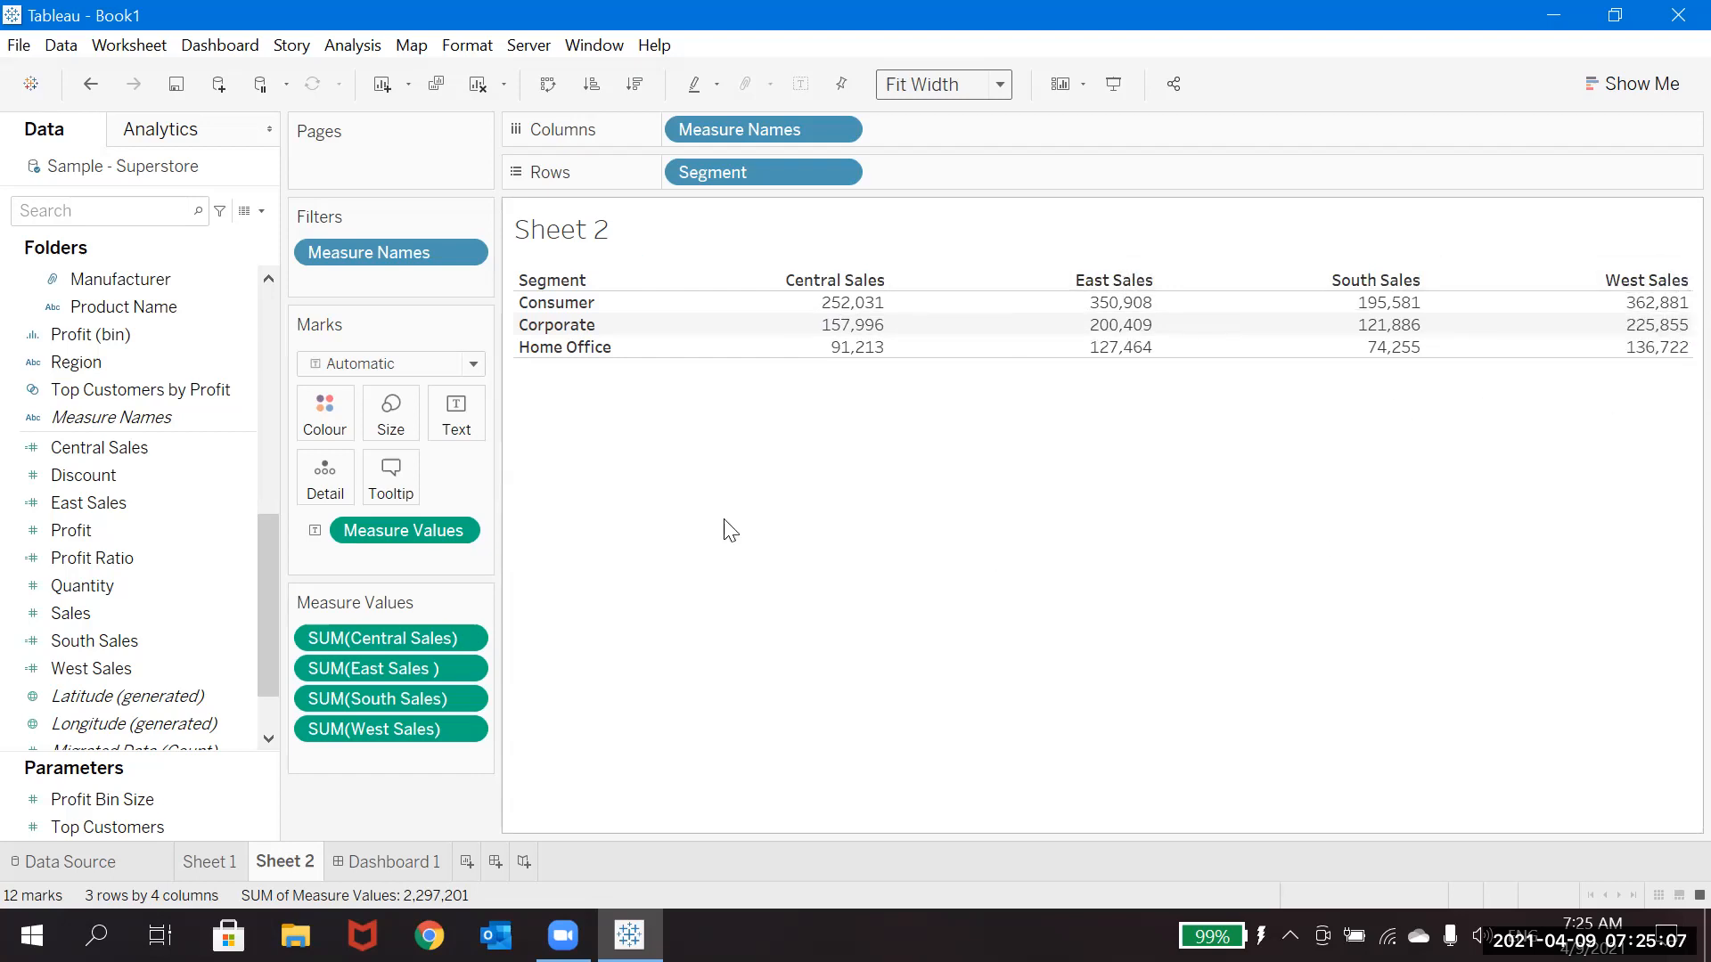
Start a calculated field based on Central Sales and name it Central + East.
drag(197, 451, 180, 450)
right_click(180, 451)
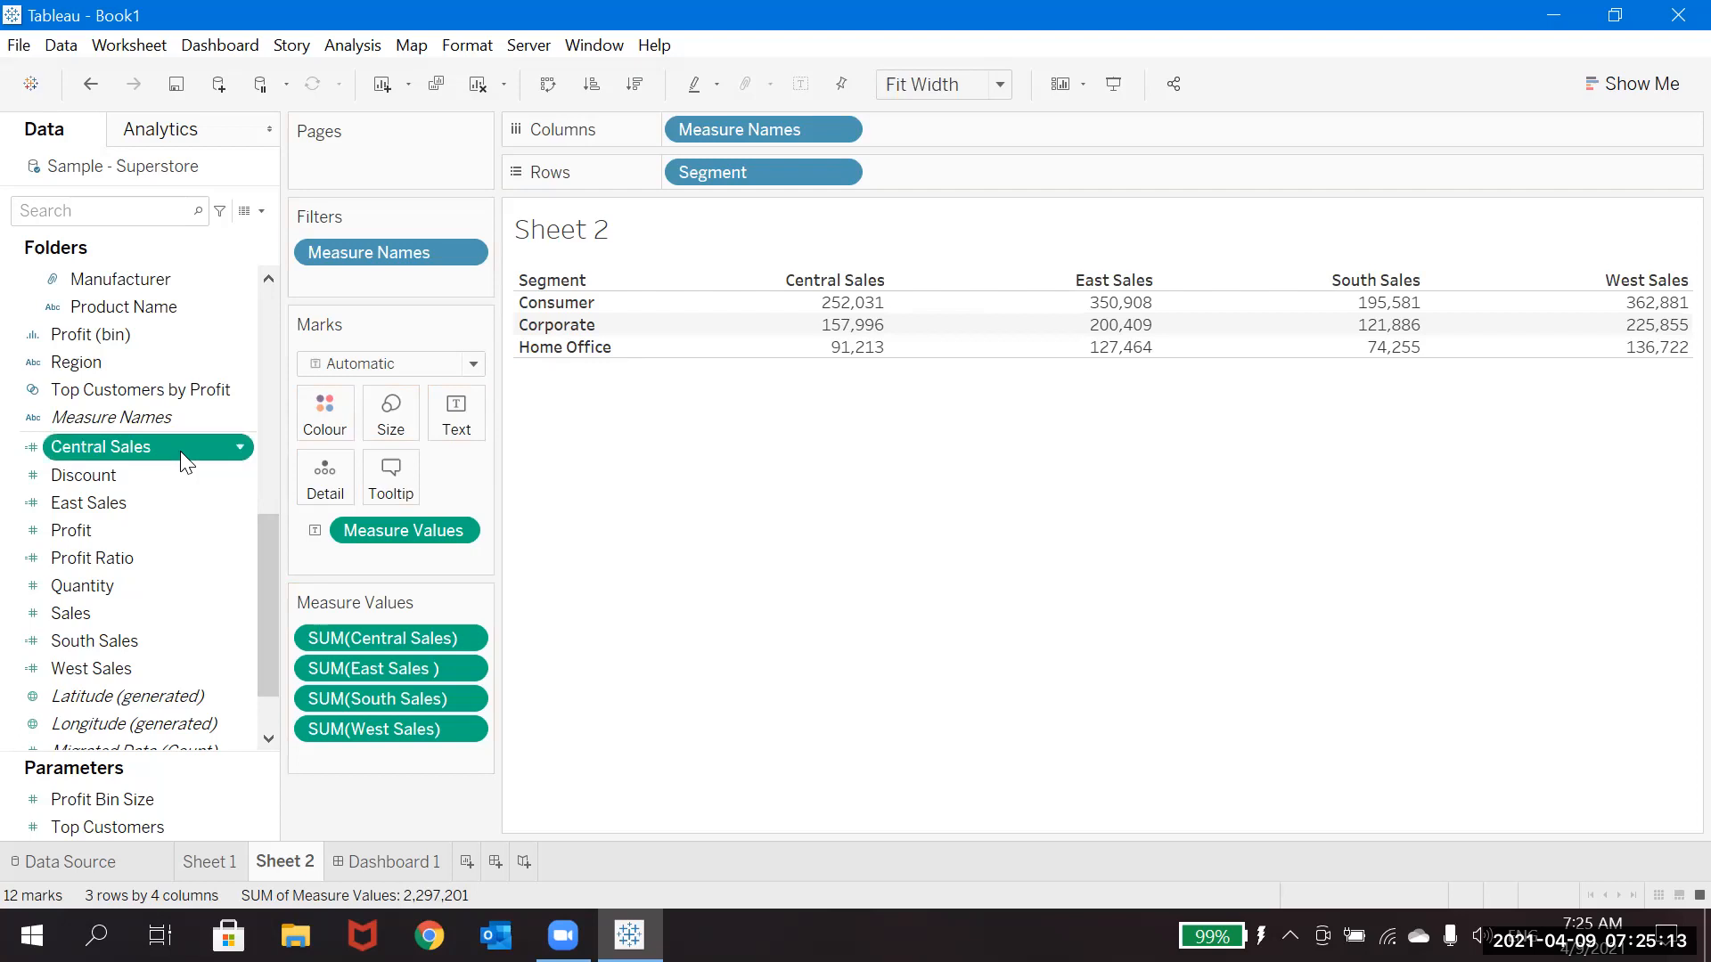
mouse_move(385, 289)
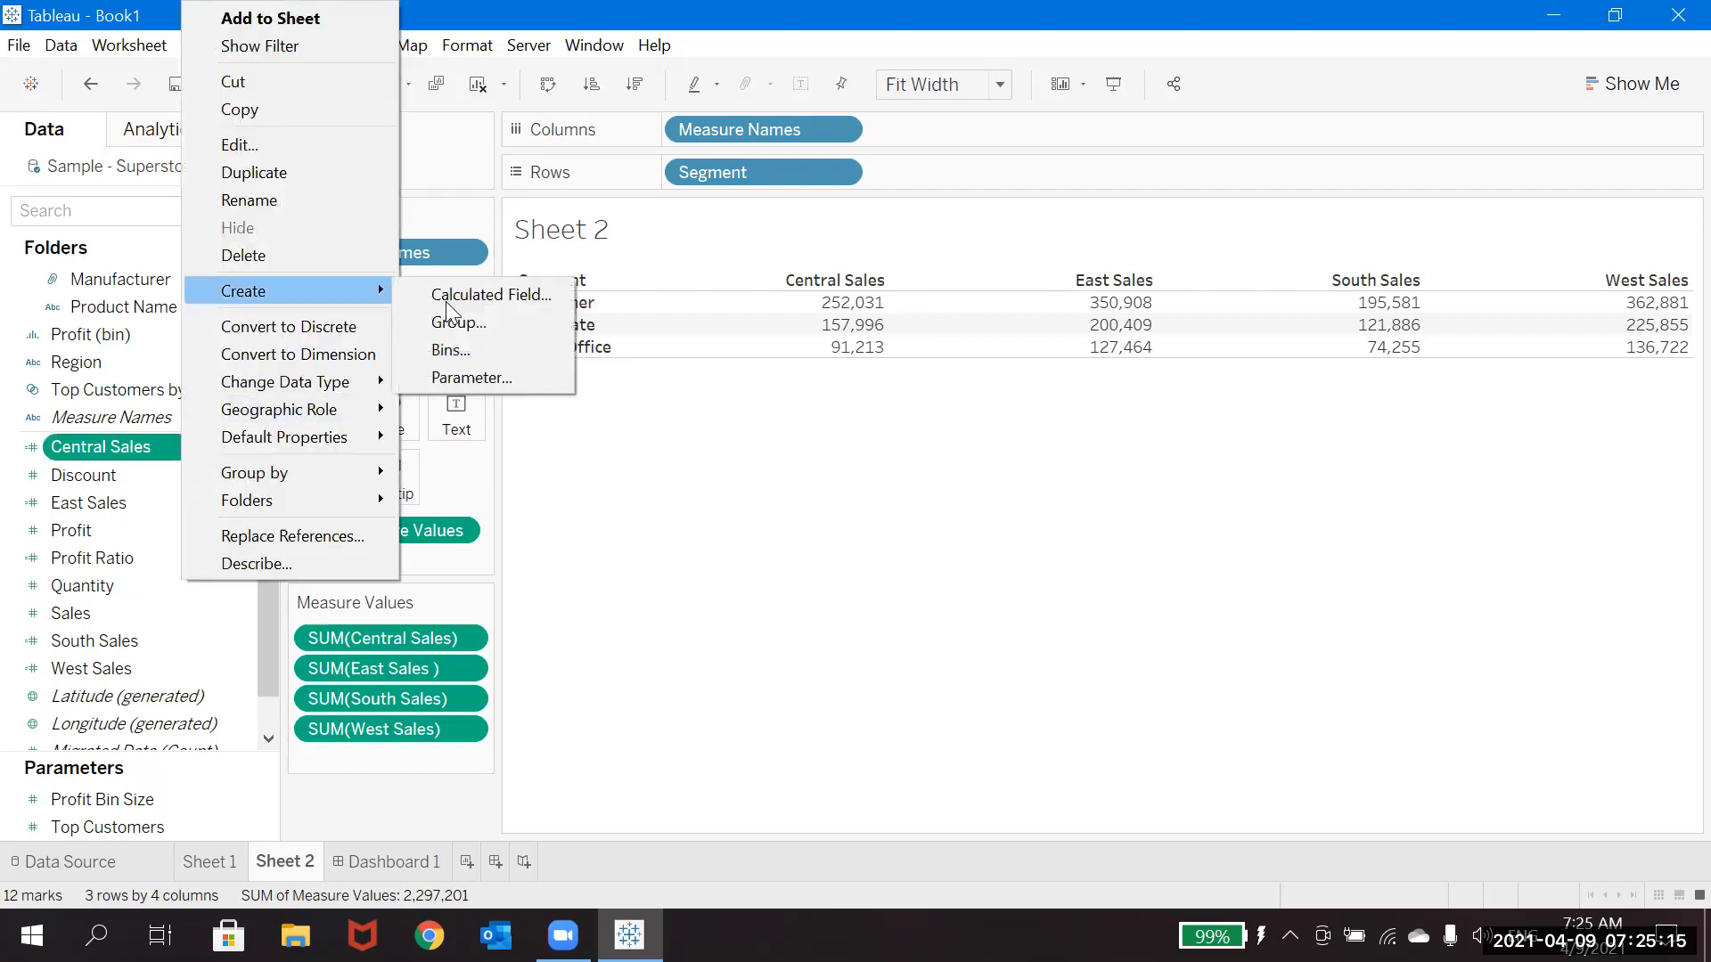
click(449, 302)
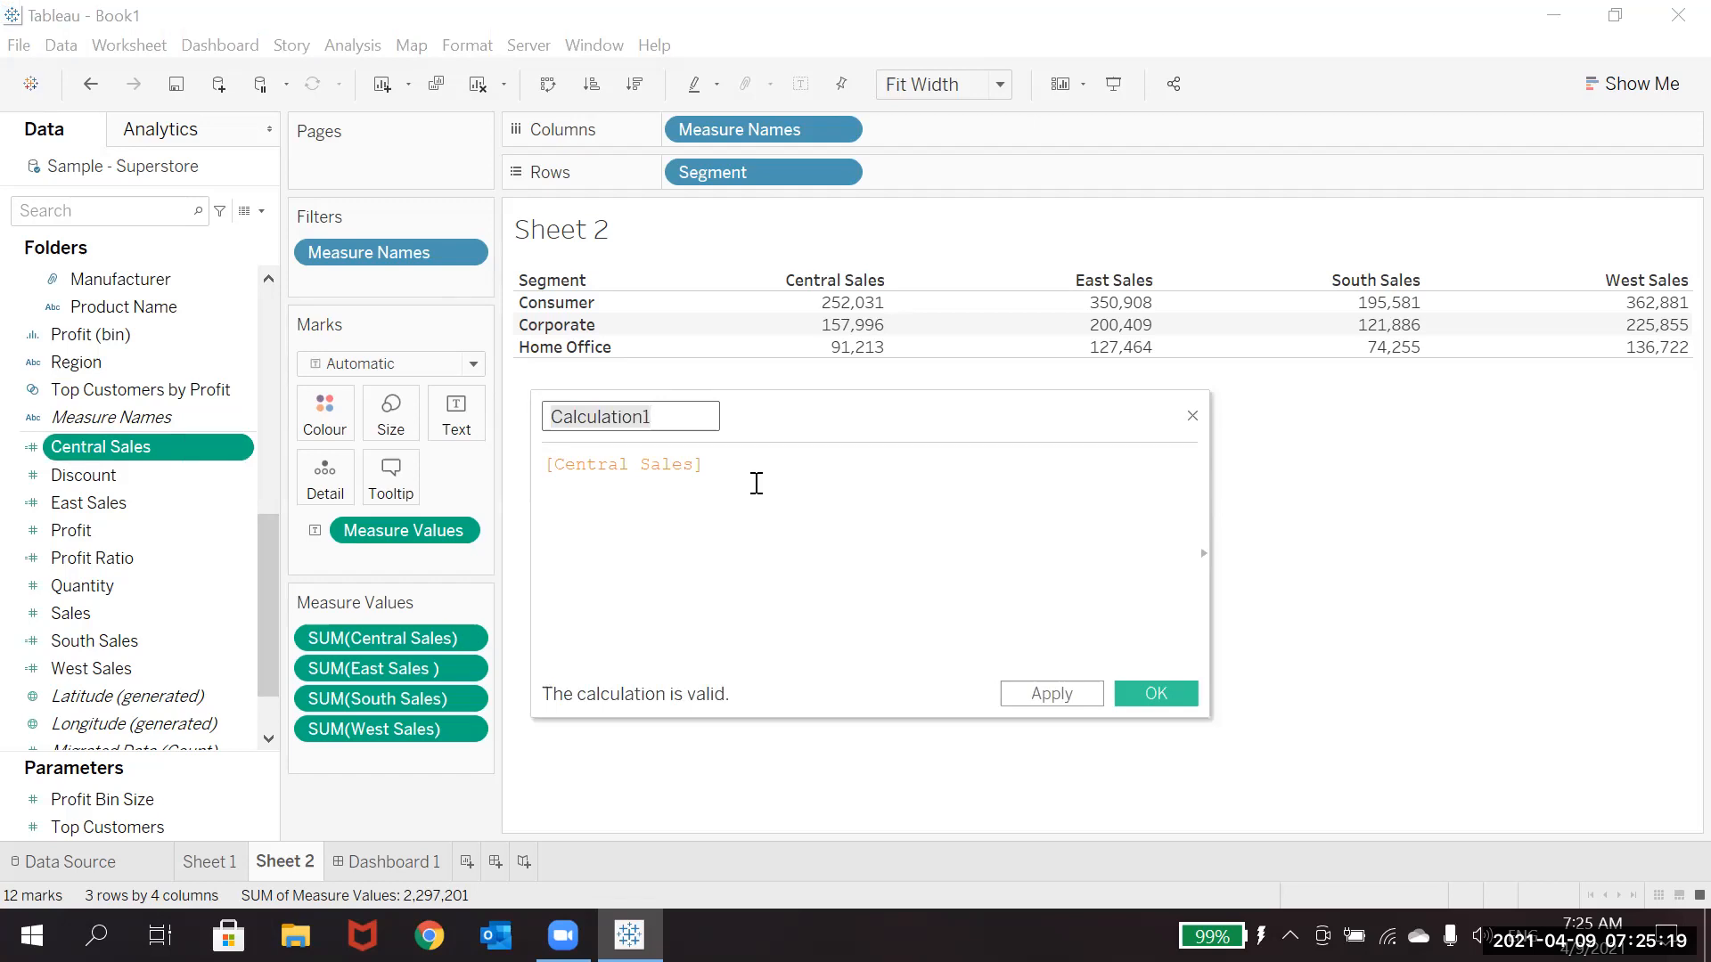
text(Central)
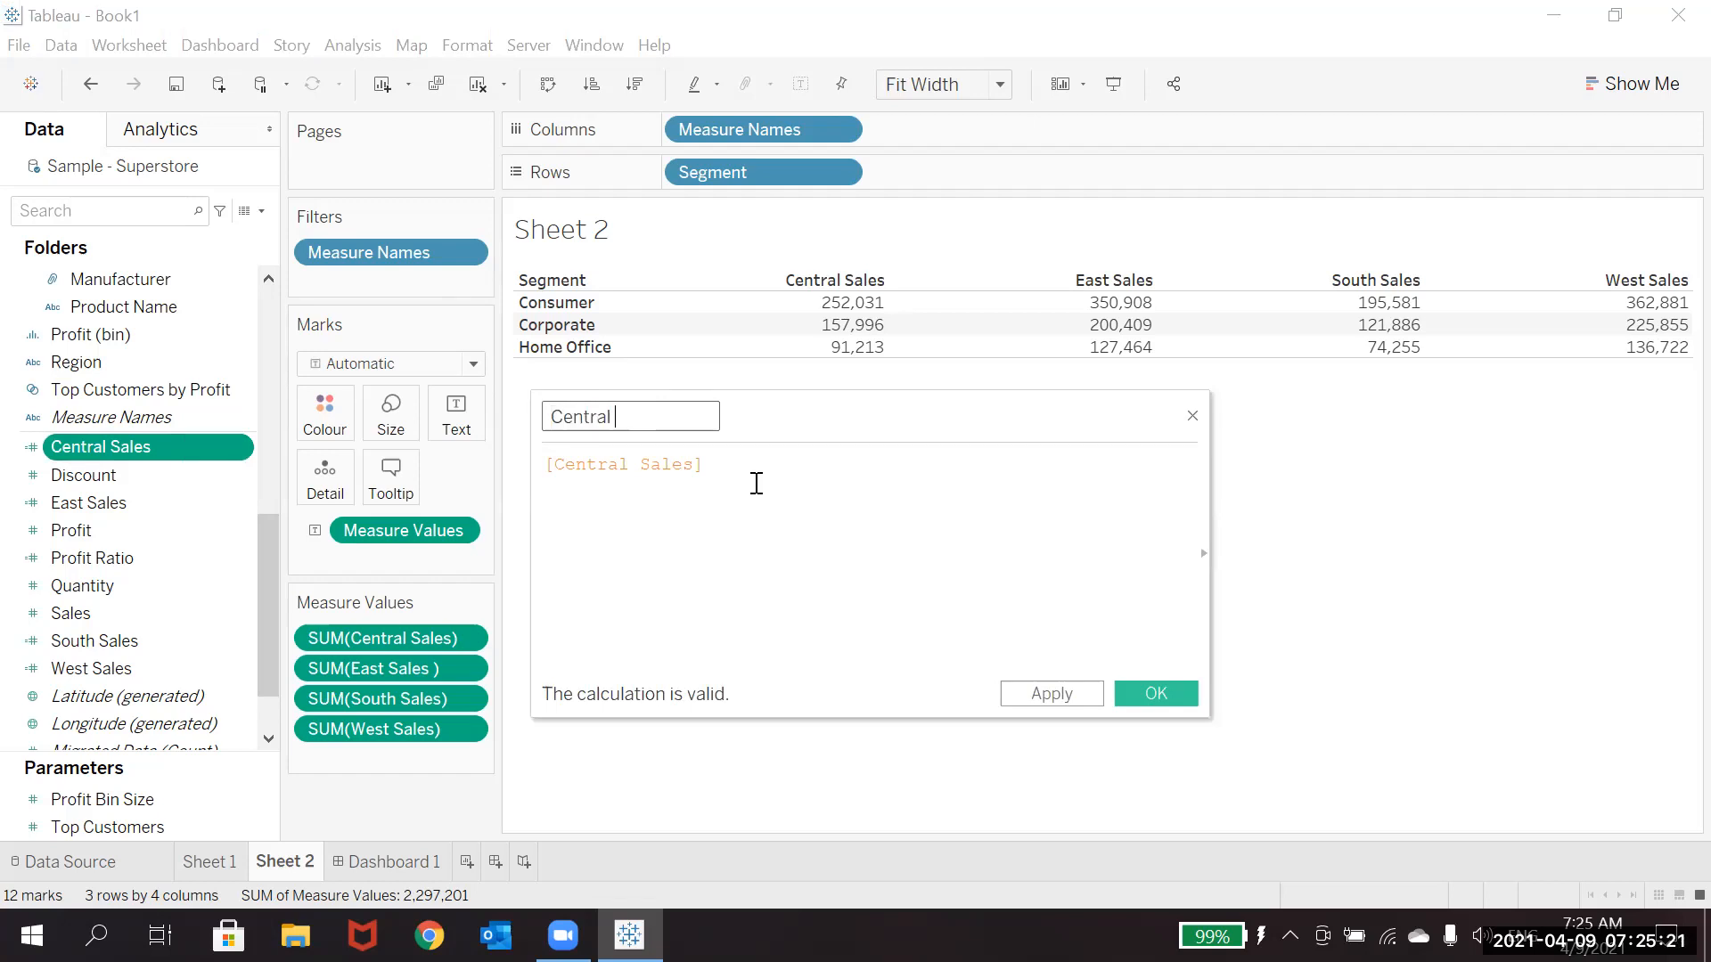
text( + Eaast)
key(BackSpace)
key(BackSpace)
Complete the formula as [Central Sales]+[East Sales ], save the field and add Central + East below West Sales in the measure values.
click(757, 483)
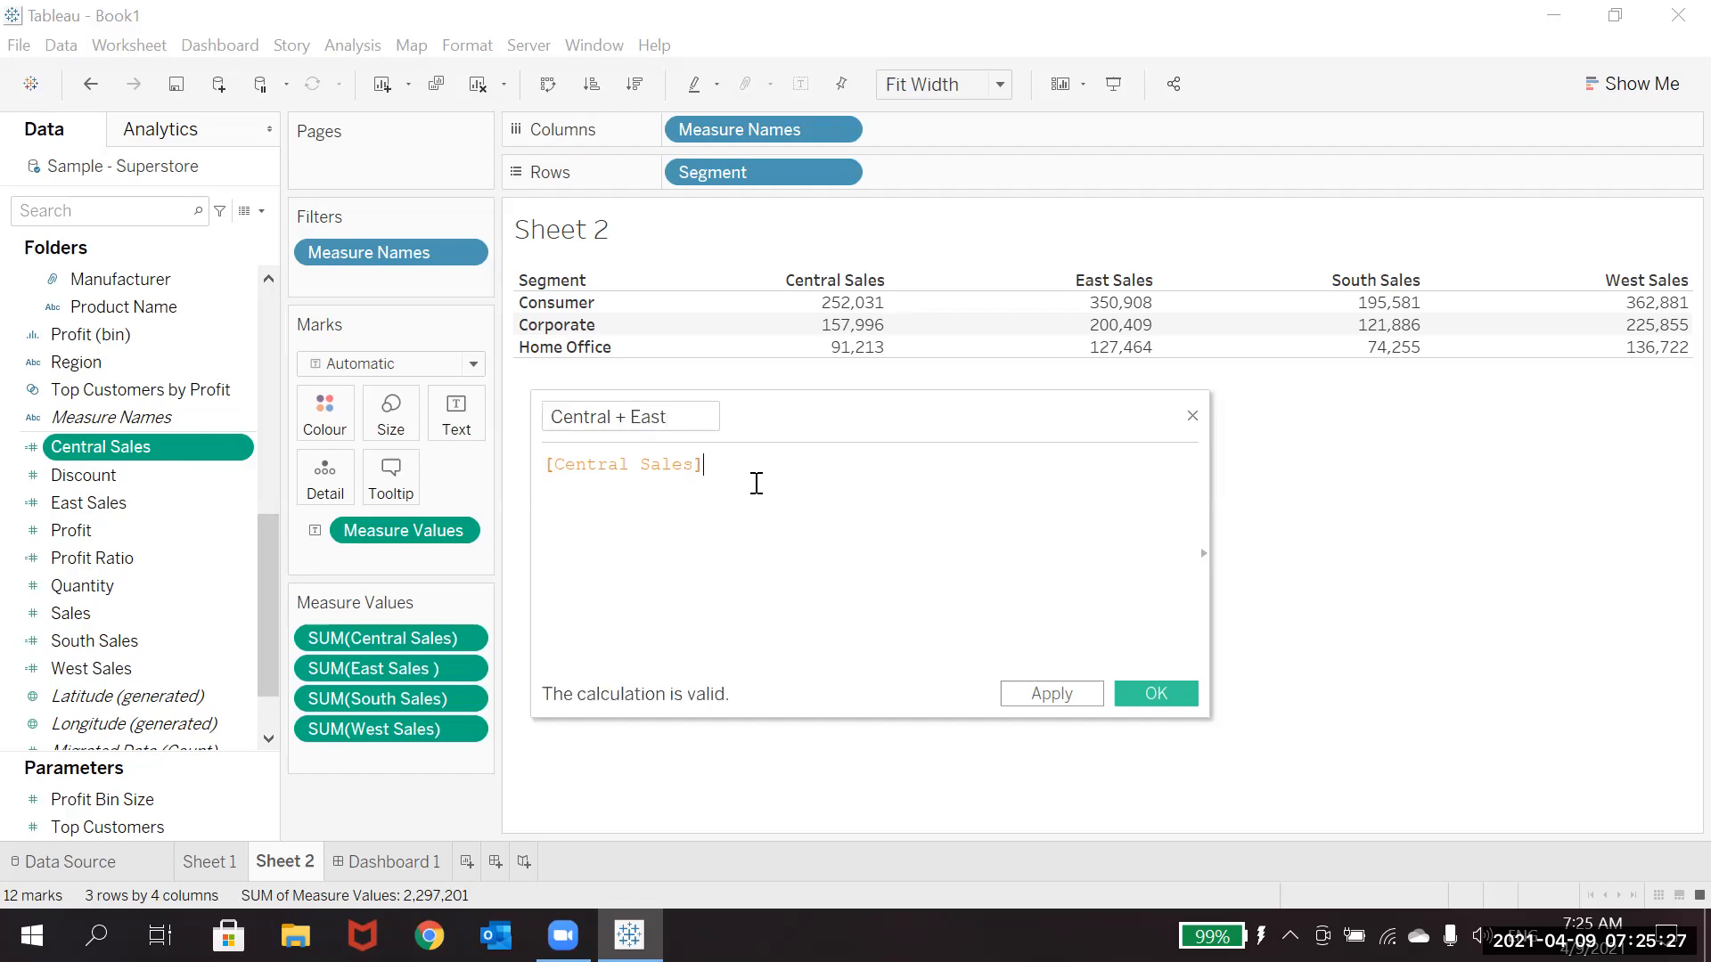
text(+)
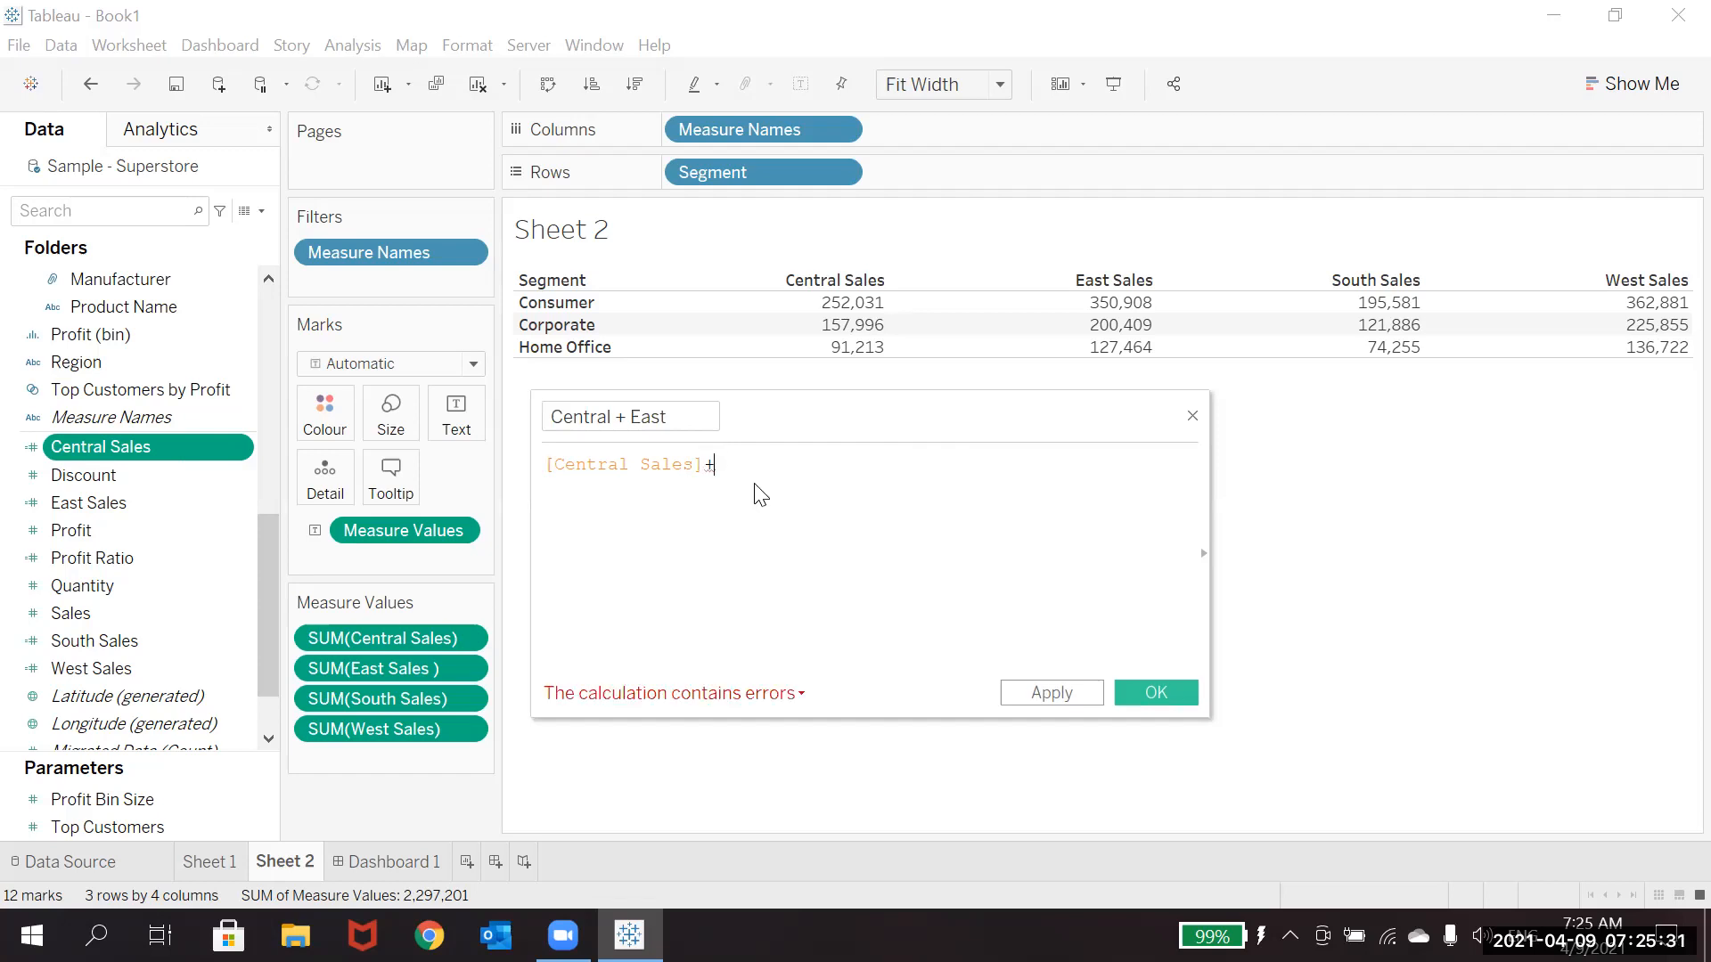
text(Eas)
click(758, 491)
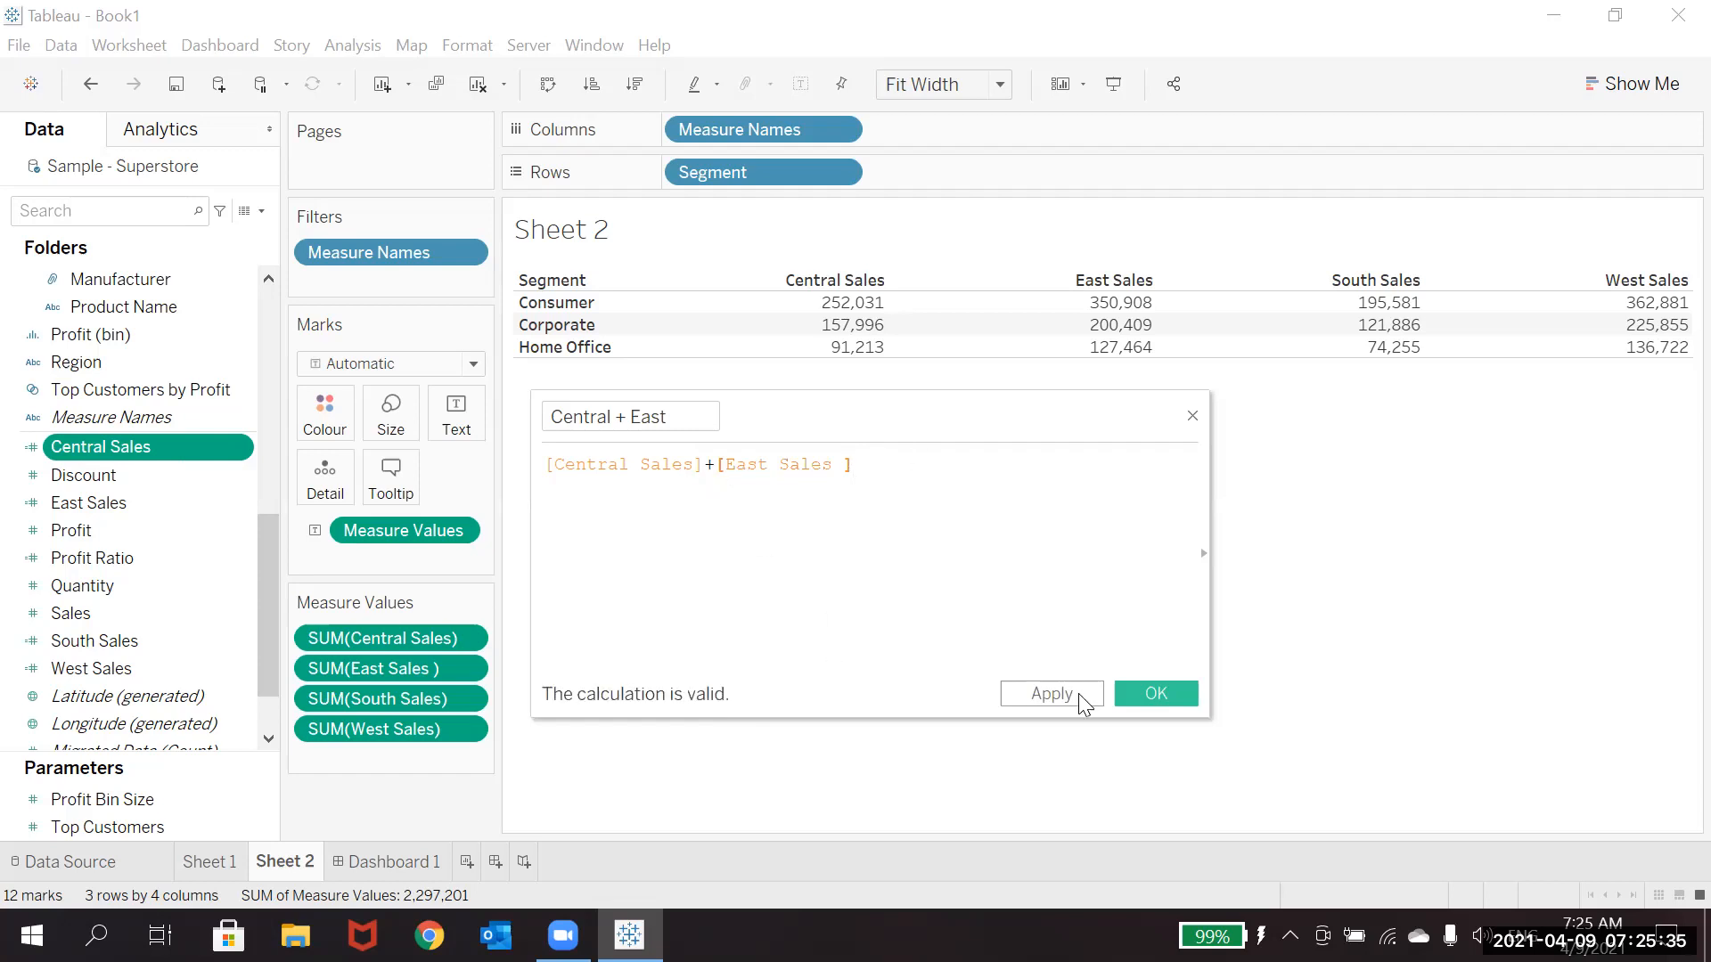
click(1149, 691)
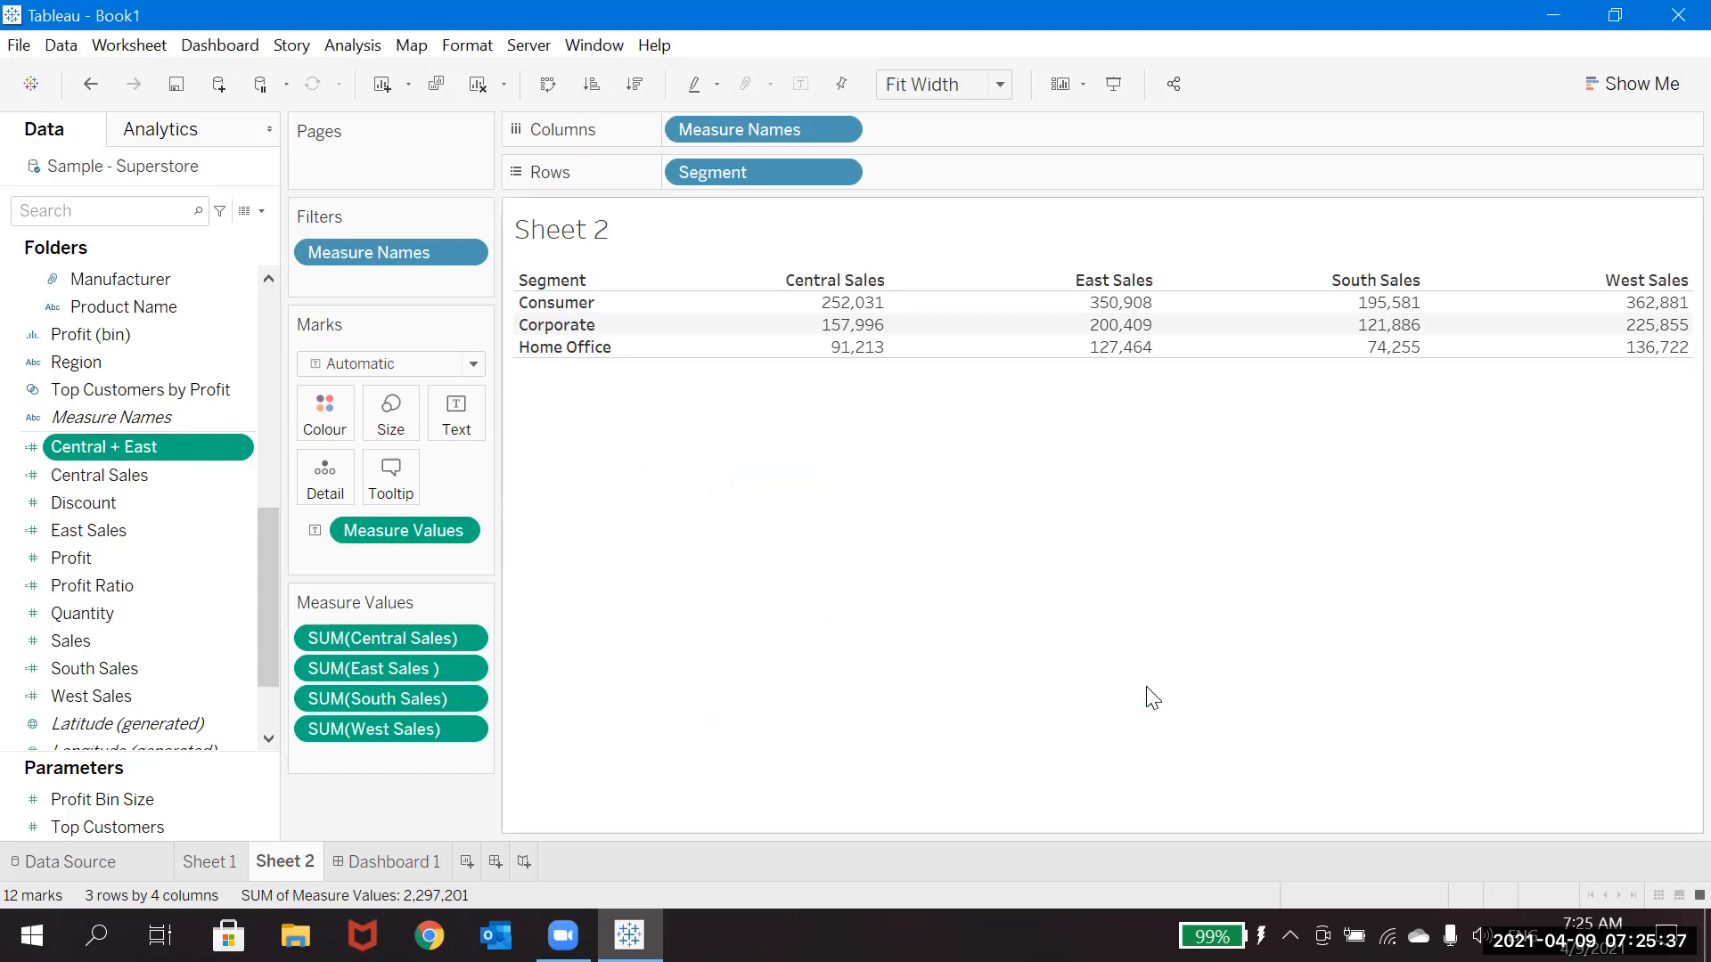
mouse_move(77, 447)
mouse_down()
mouse_move(311, 631)
mouse_move(336, 764)
mouse_up()
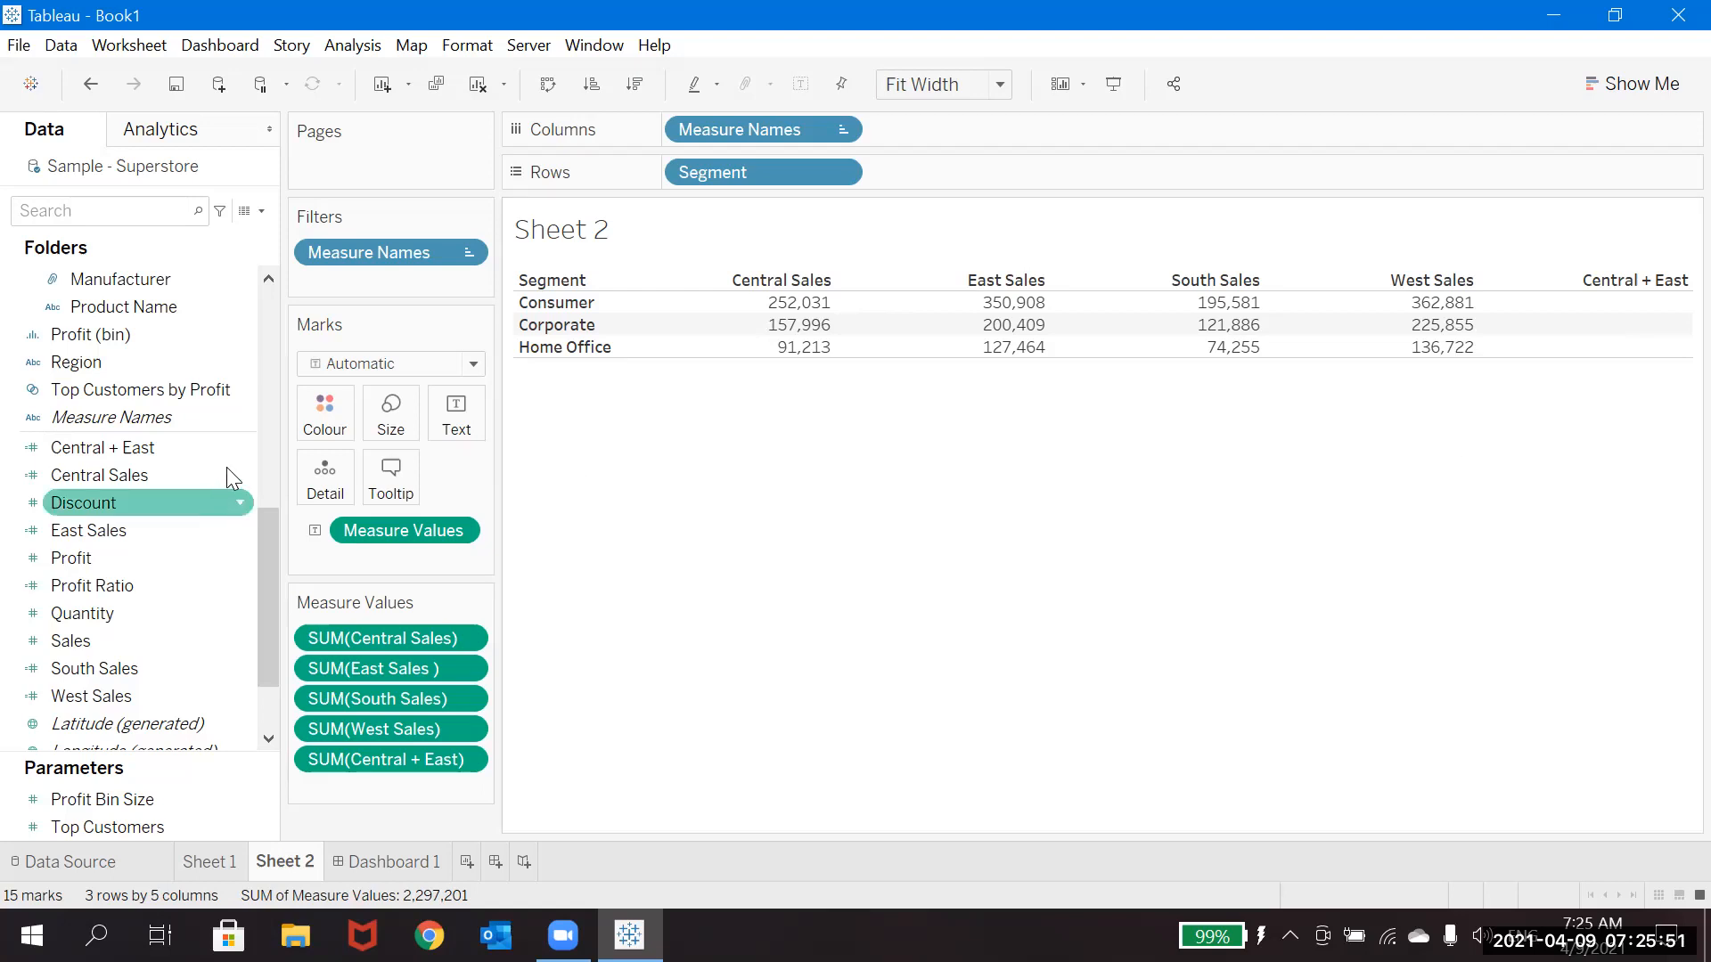
Open the Central + East calculation for editing and wrap its first term as SUM([Central Sales]).
click(239, 447)
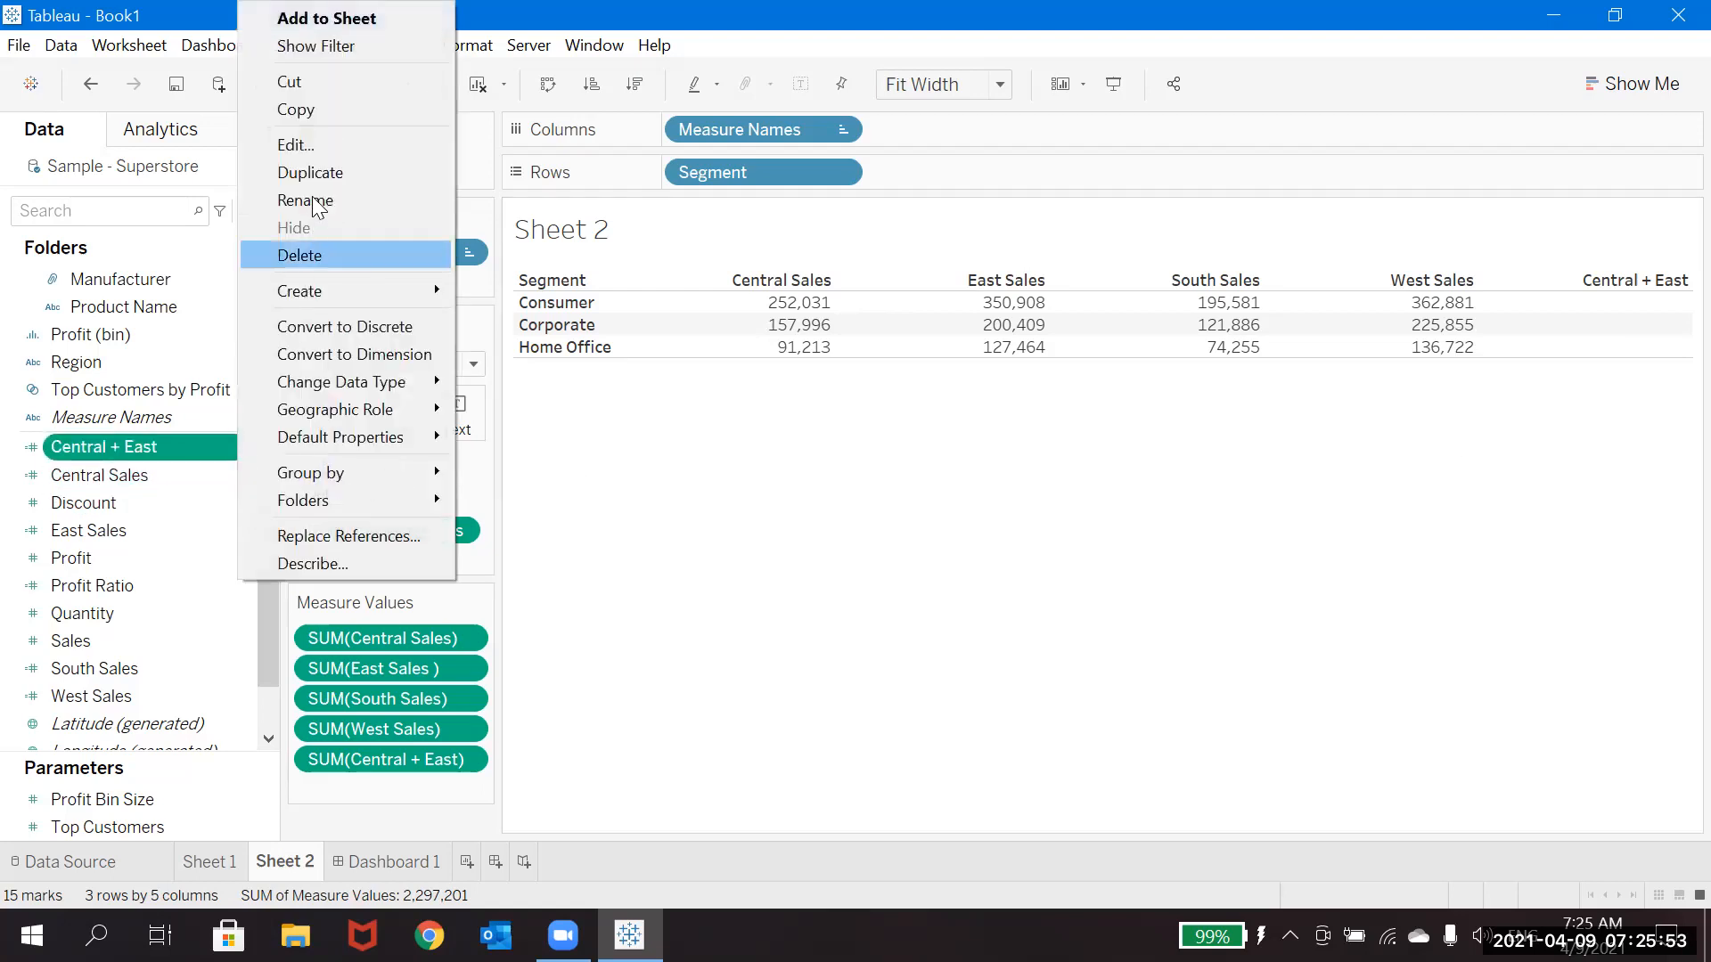
click(312, 148)
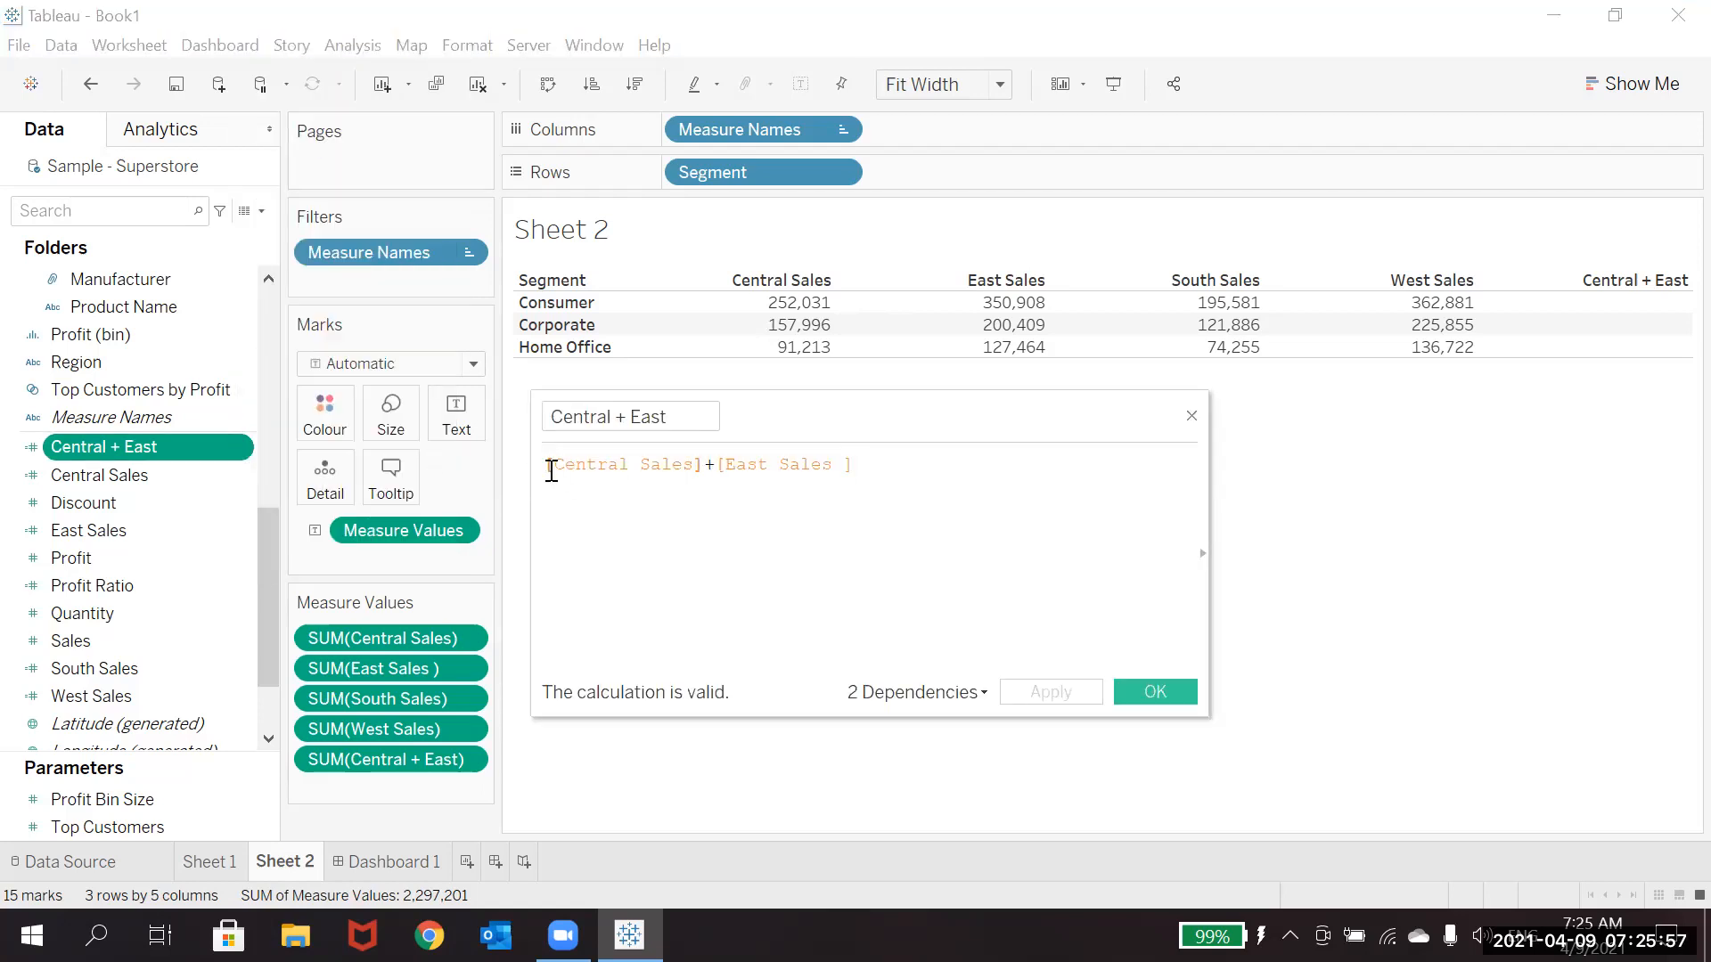
text(SUM)
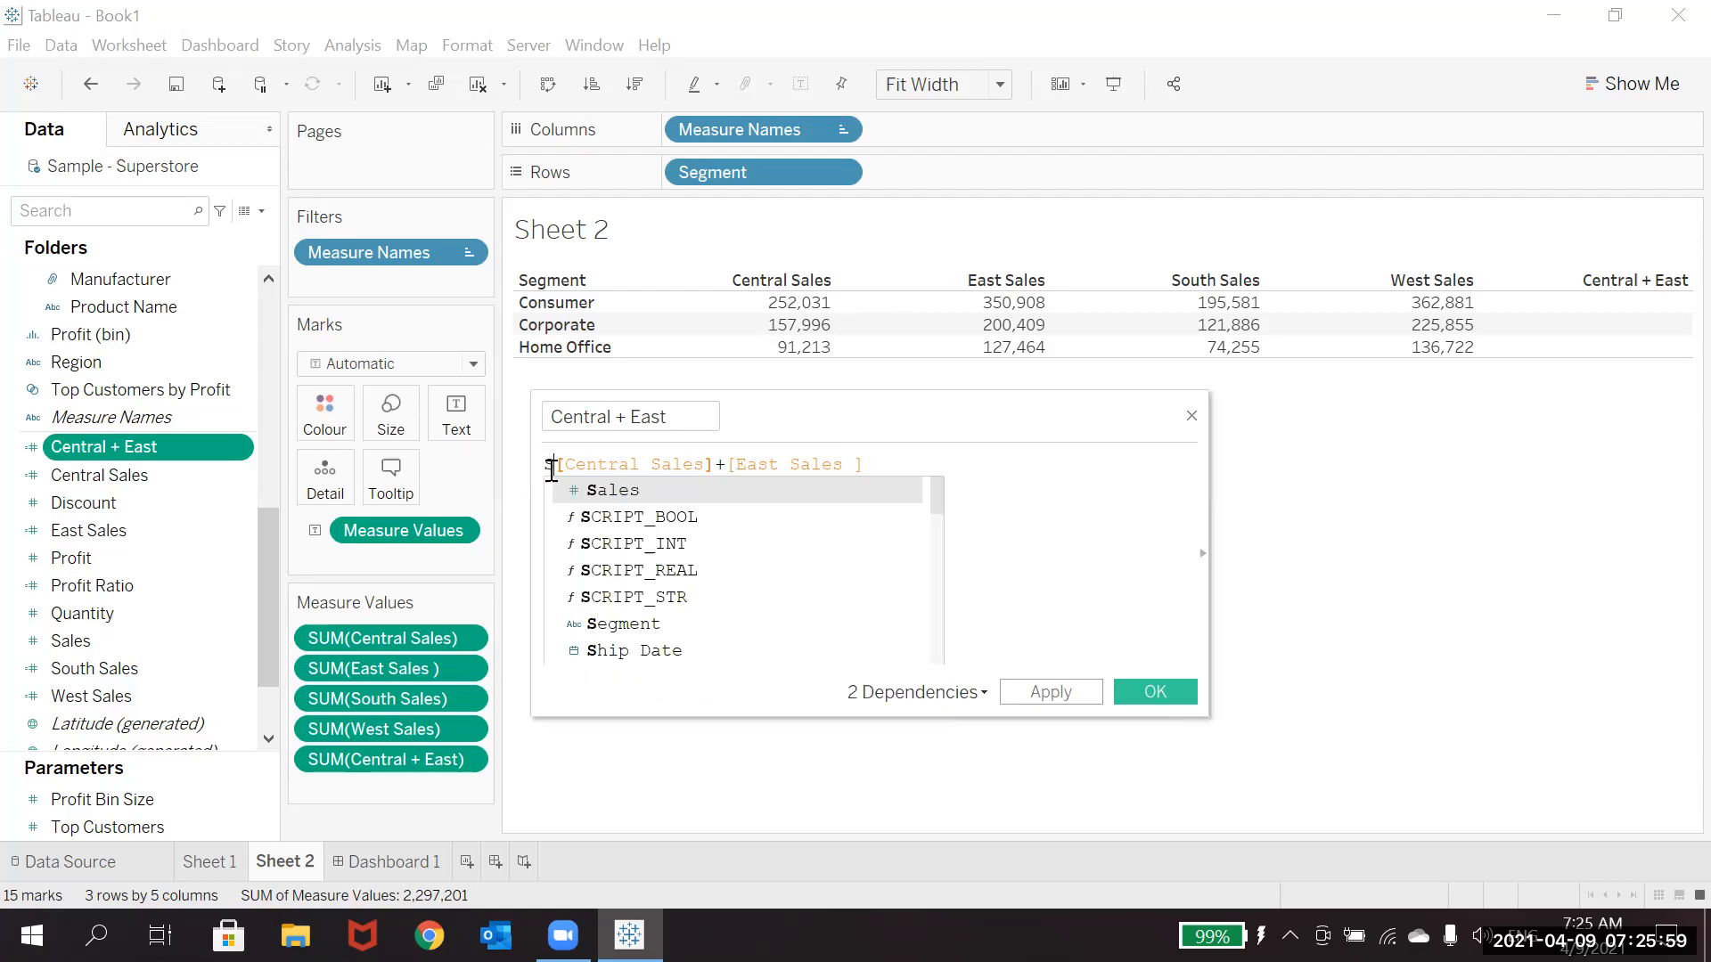
key(Return)
key(Delete)
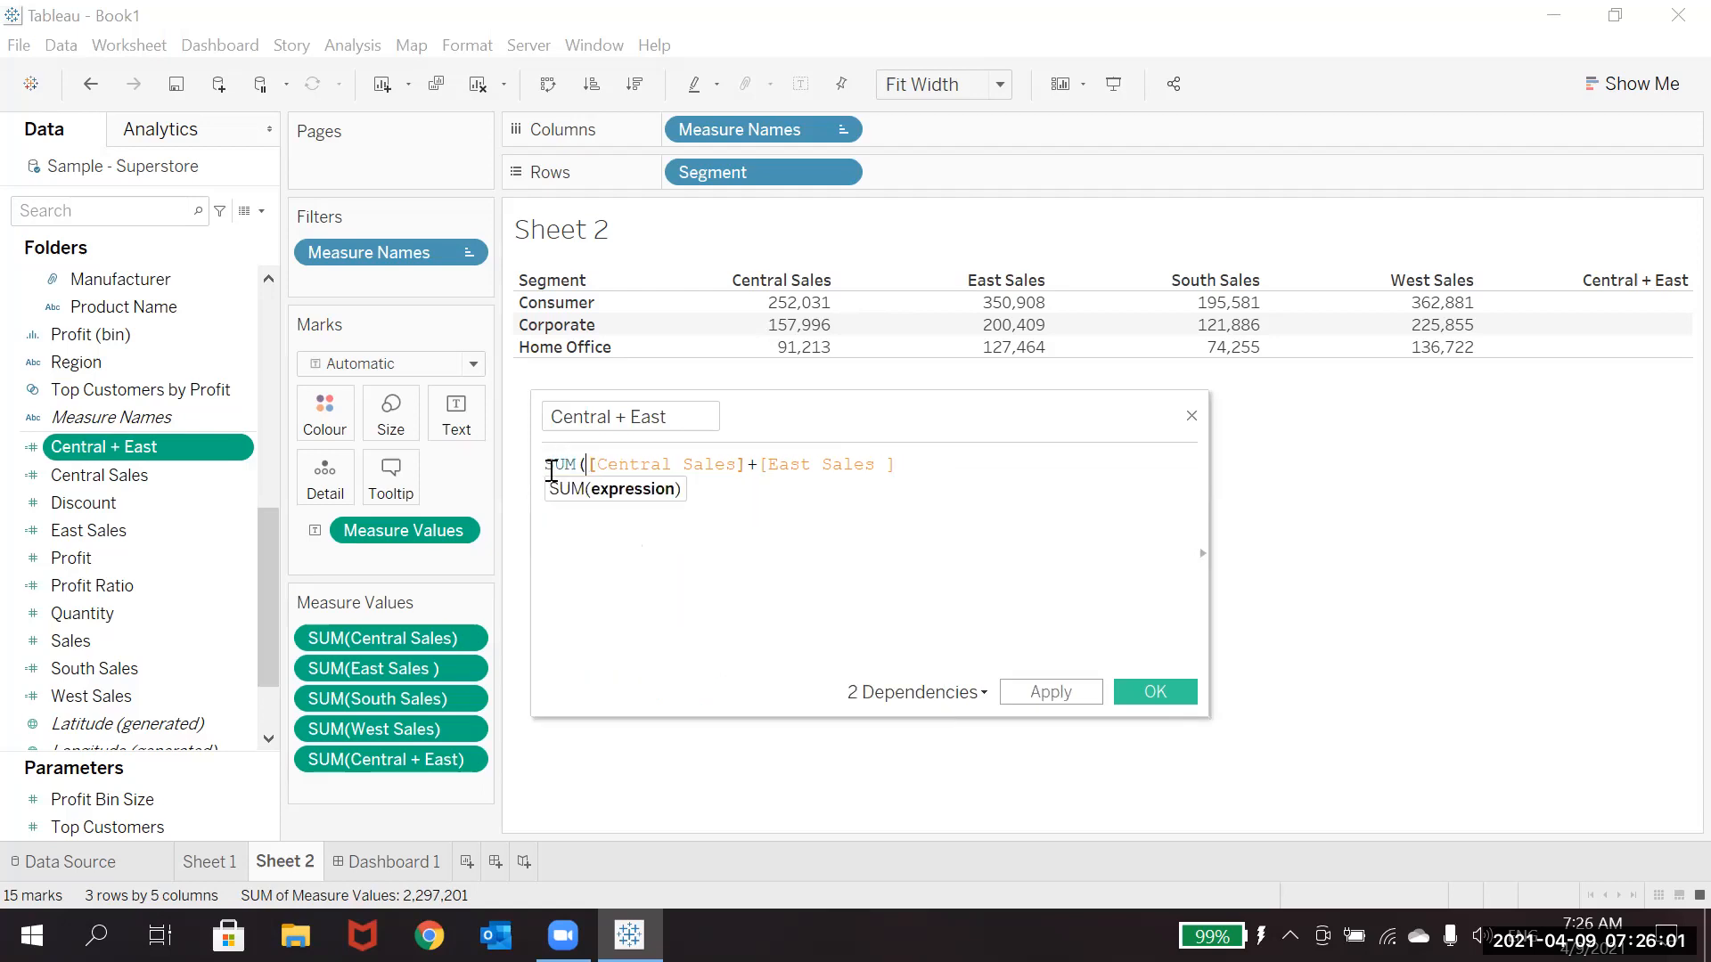
key(Right)
key(Right)
key(Right)
key(Right)
key(Right)
key(Right)
key(Right)
key(Right)
key(Right)
key(Right)
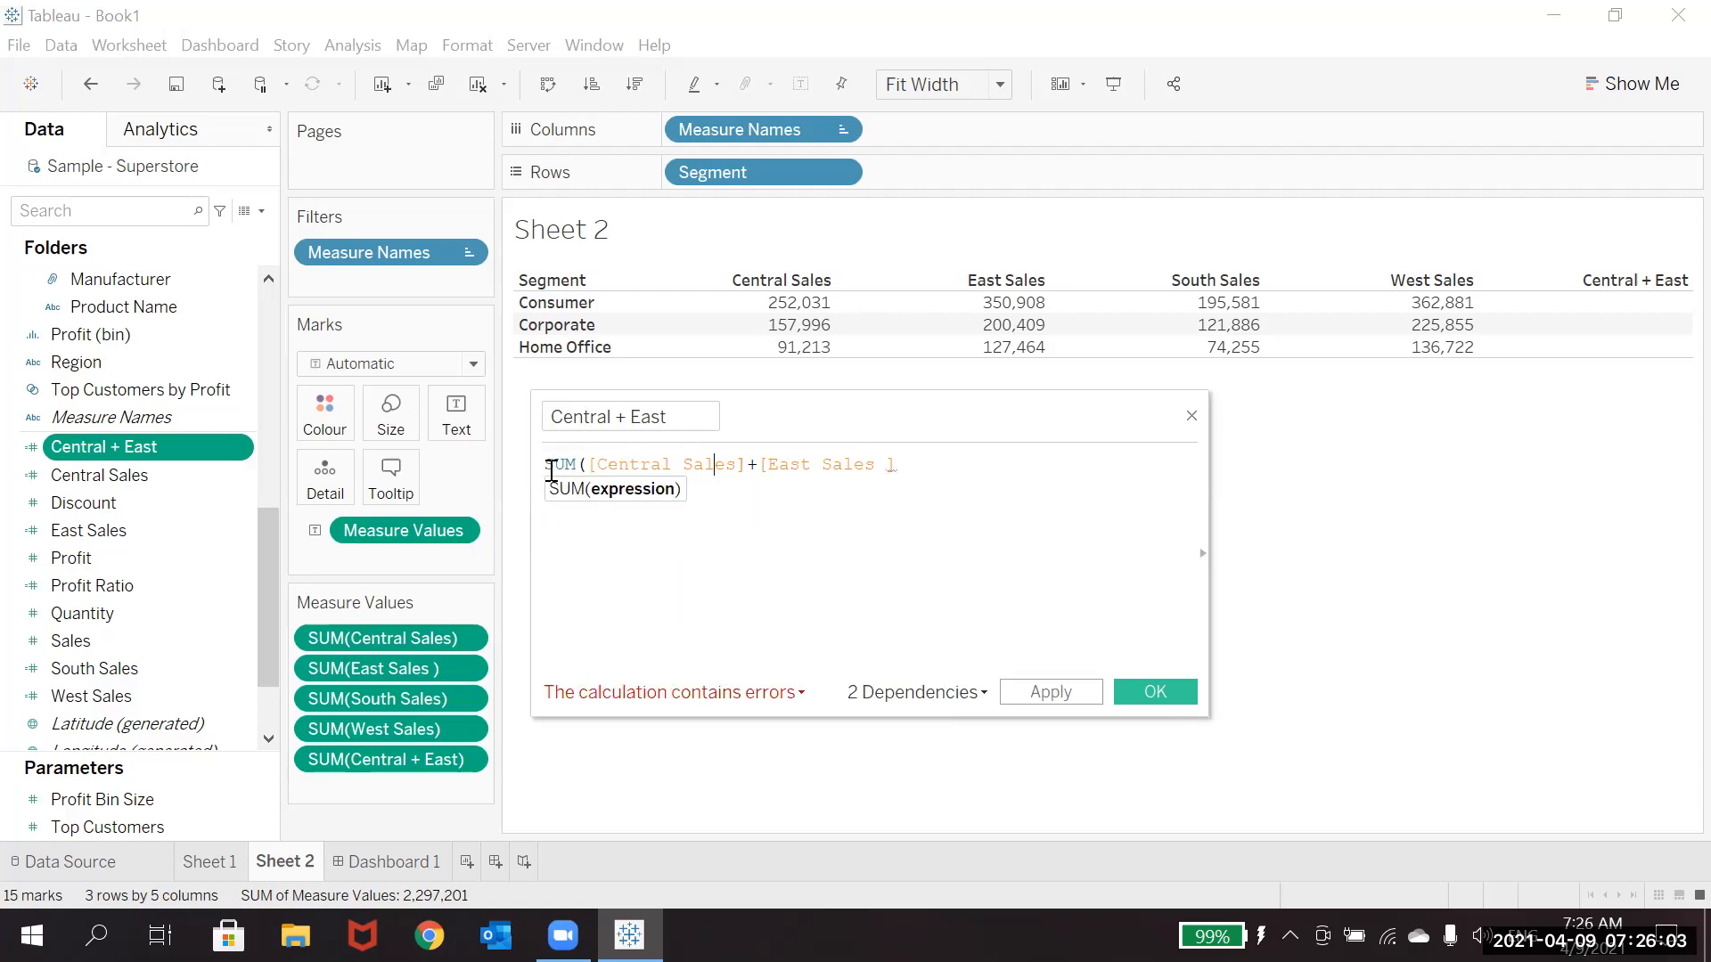
text())
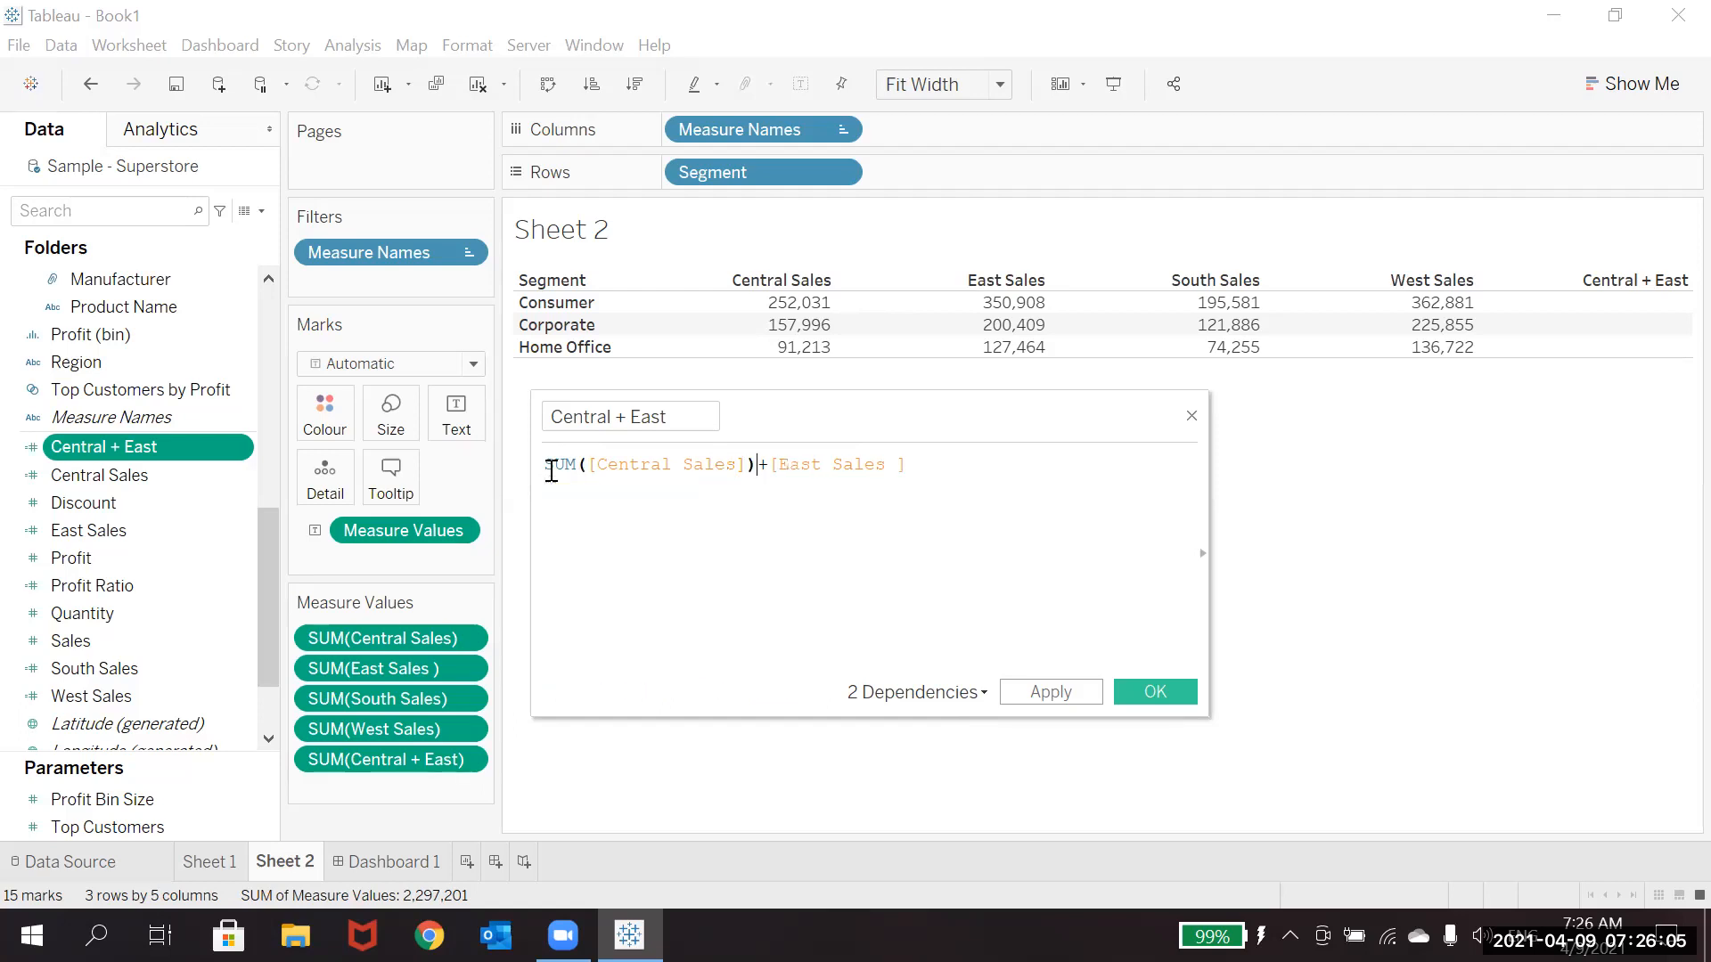
Wrap the second term as SUM([East Sales ]) and save the Central + East calculation.
key(Right)
key(Right)
key(Right)
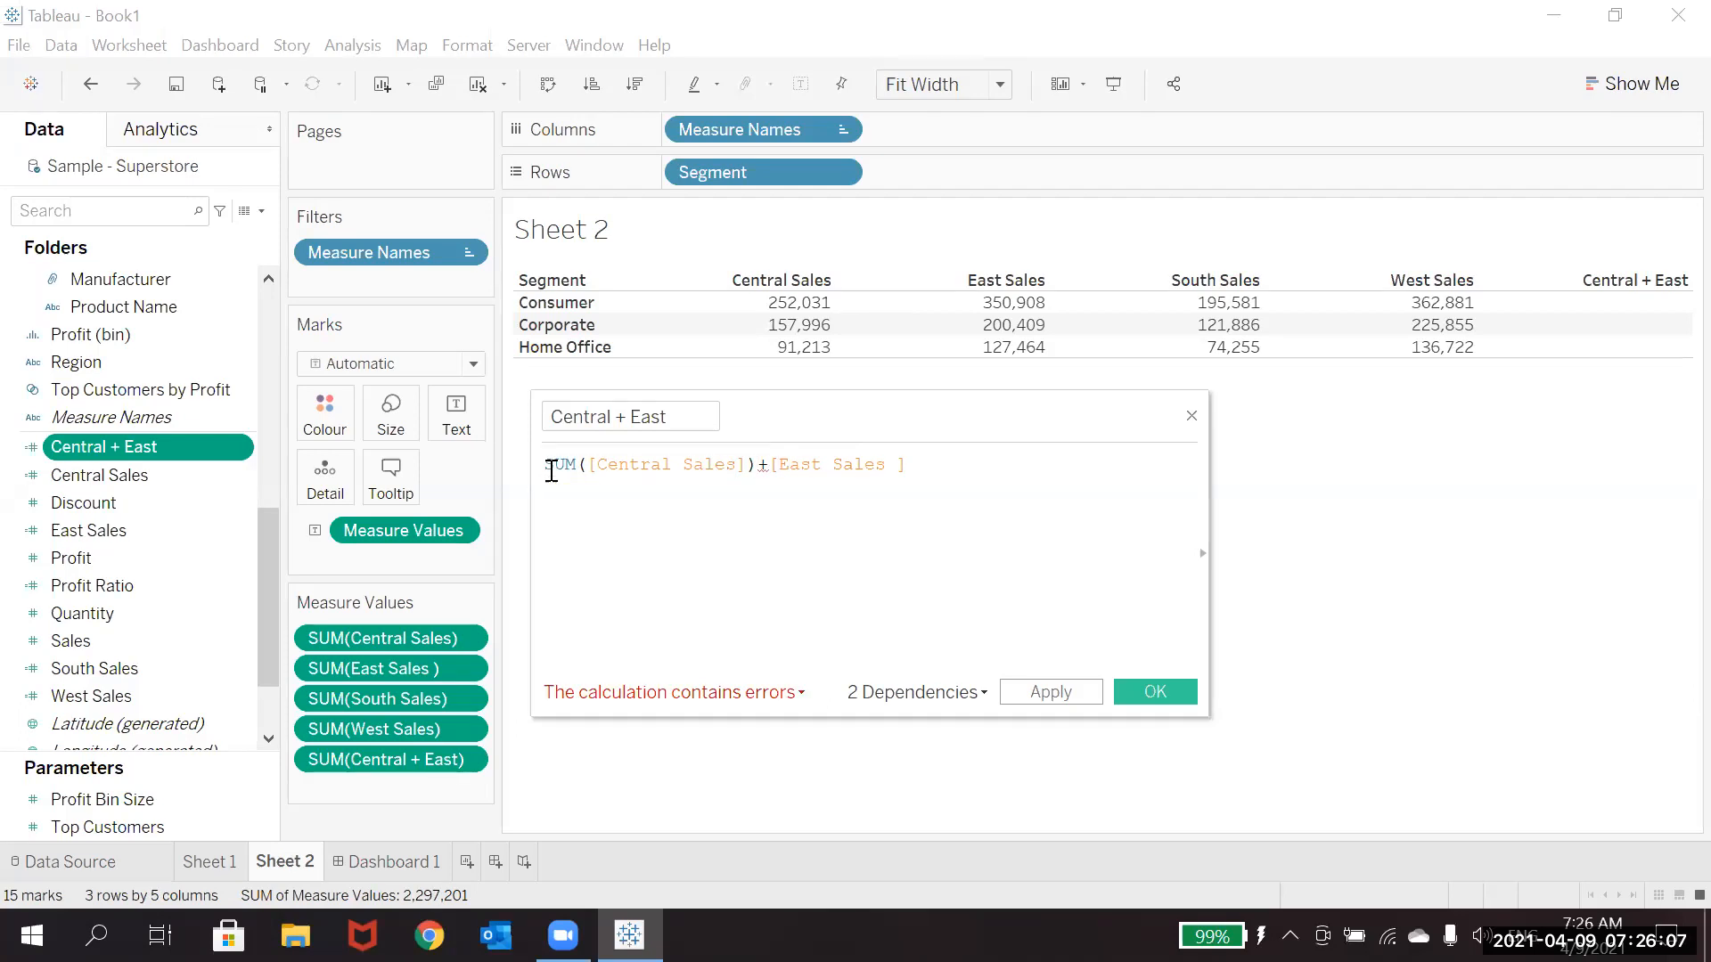
text(SUM)
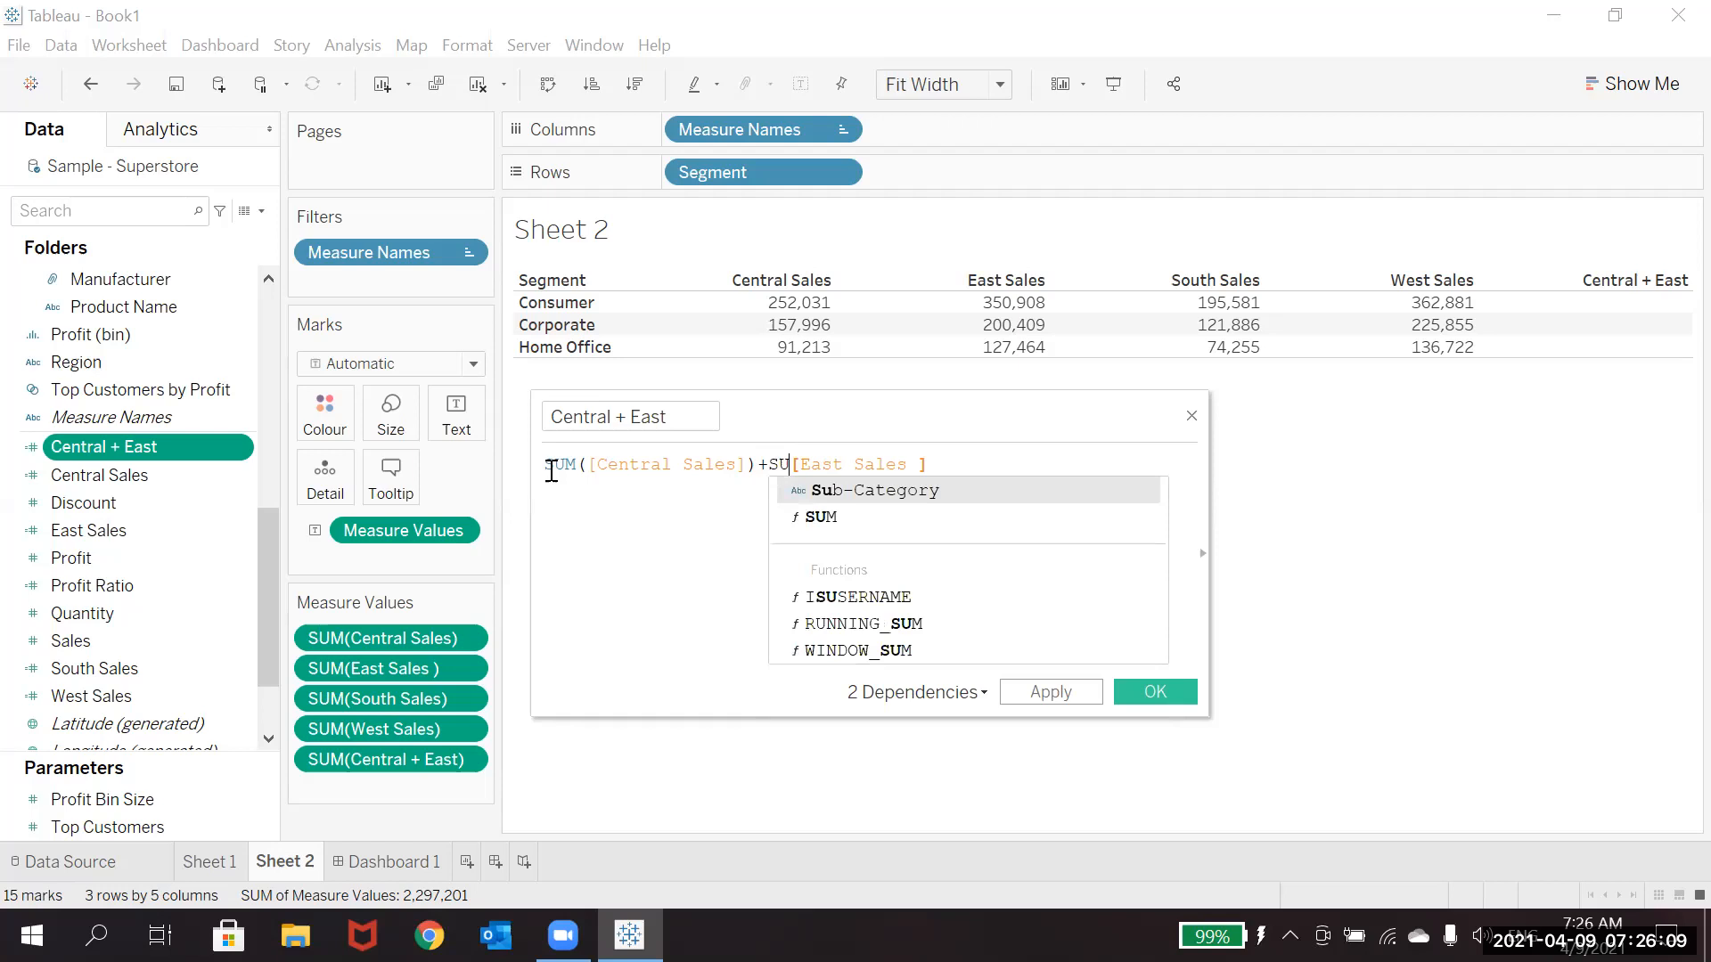
text(()
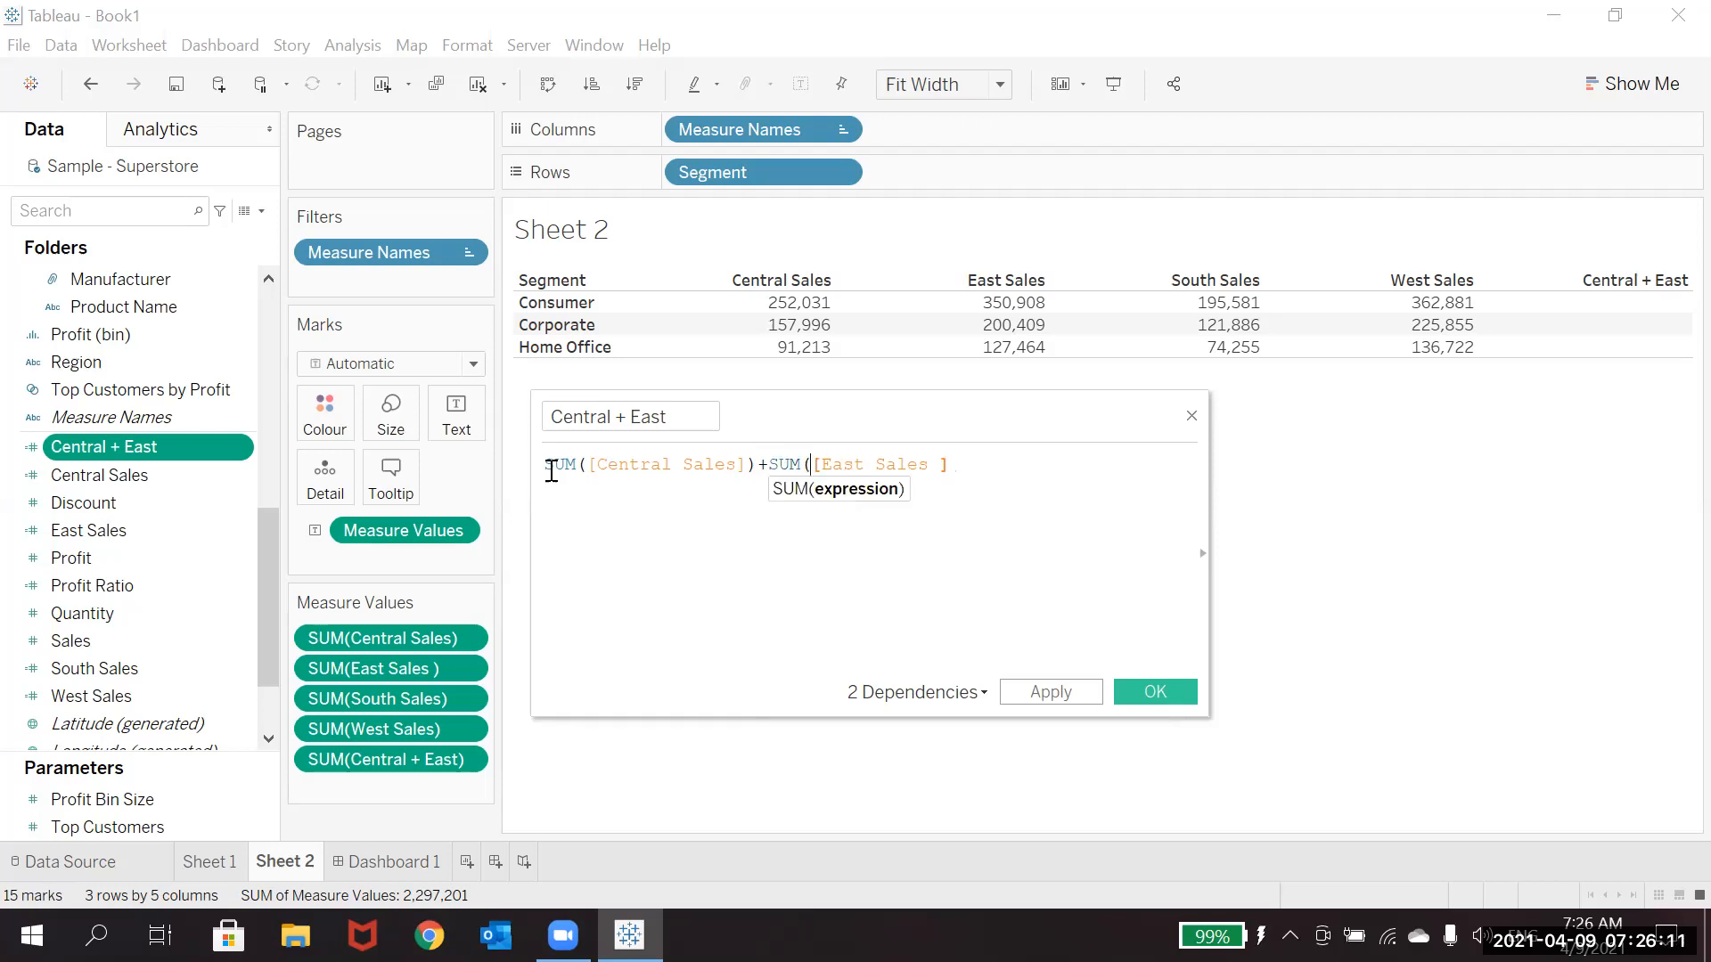
key(End)
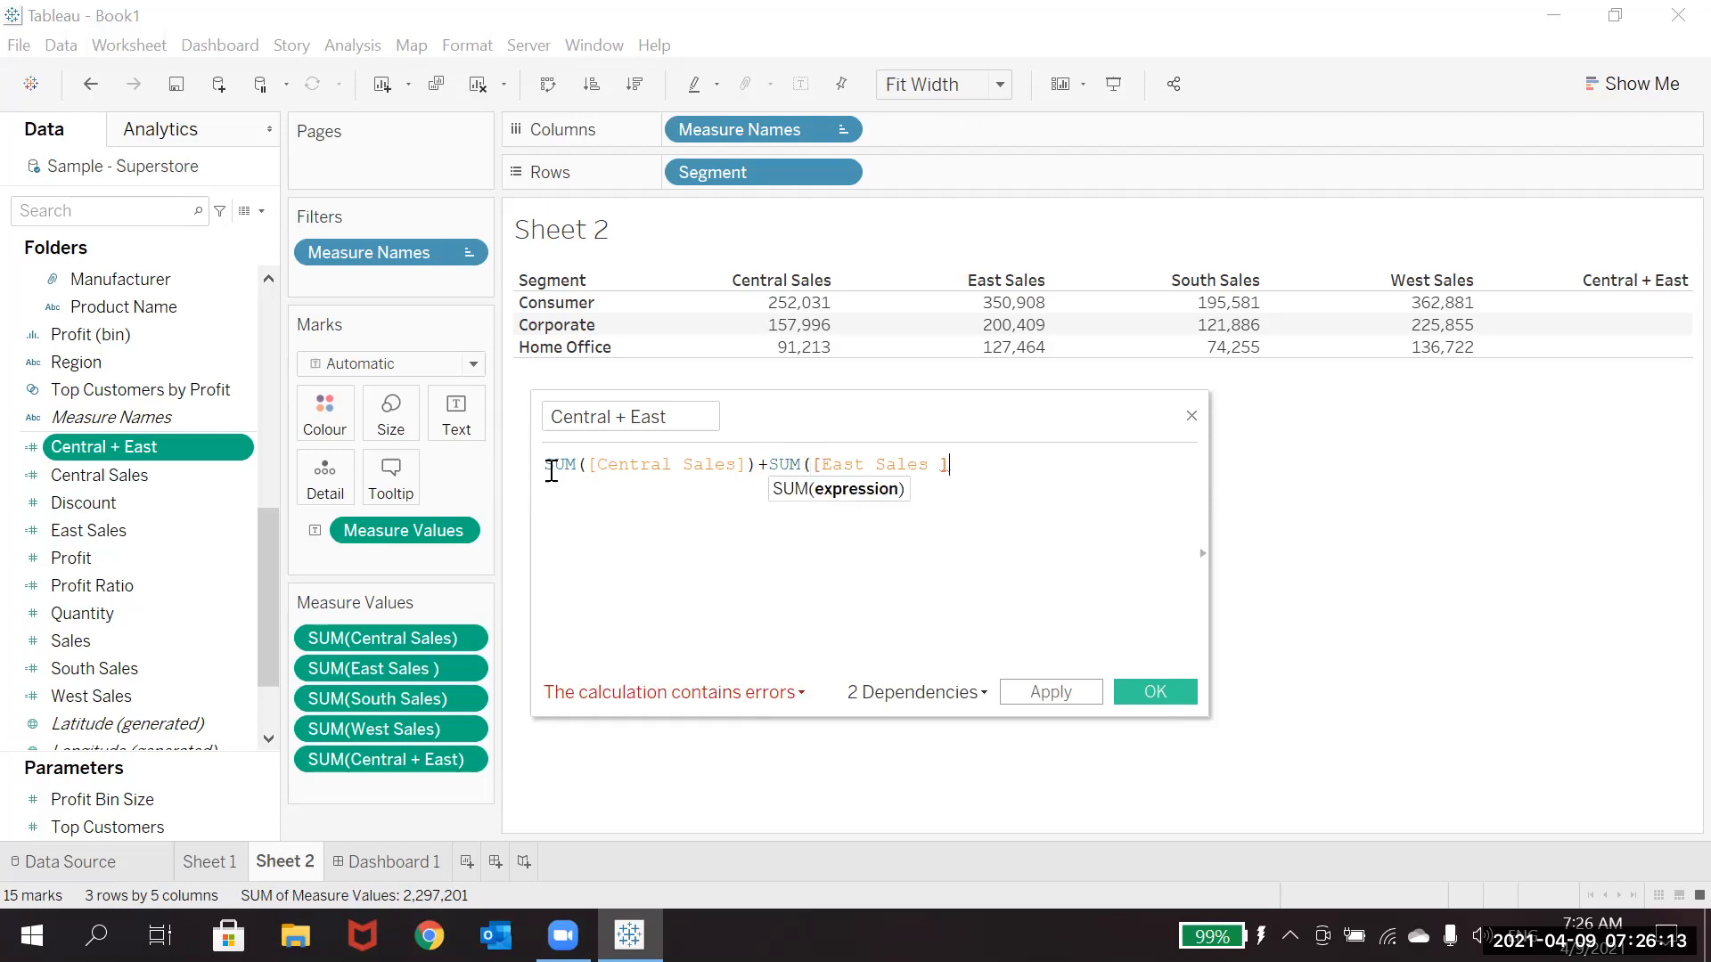
text())
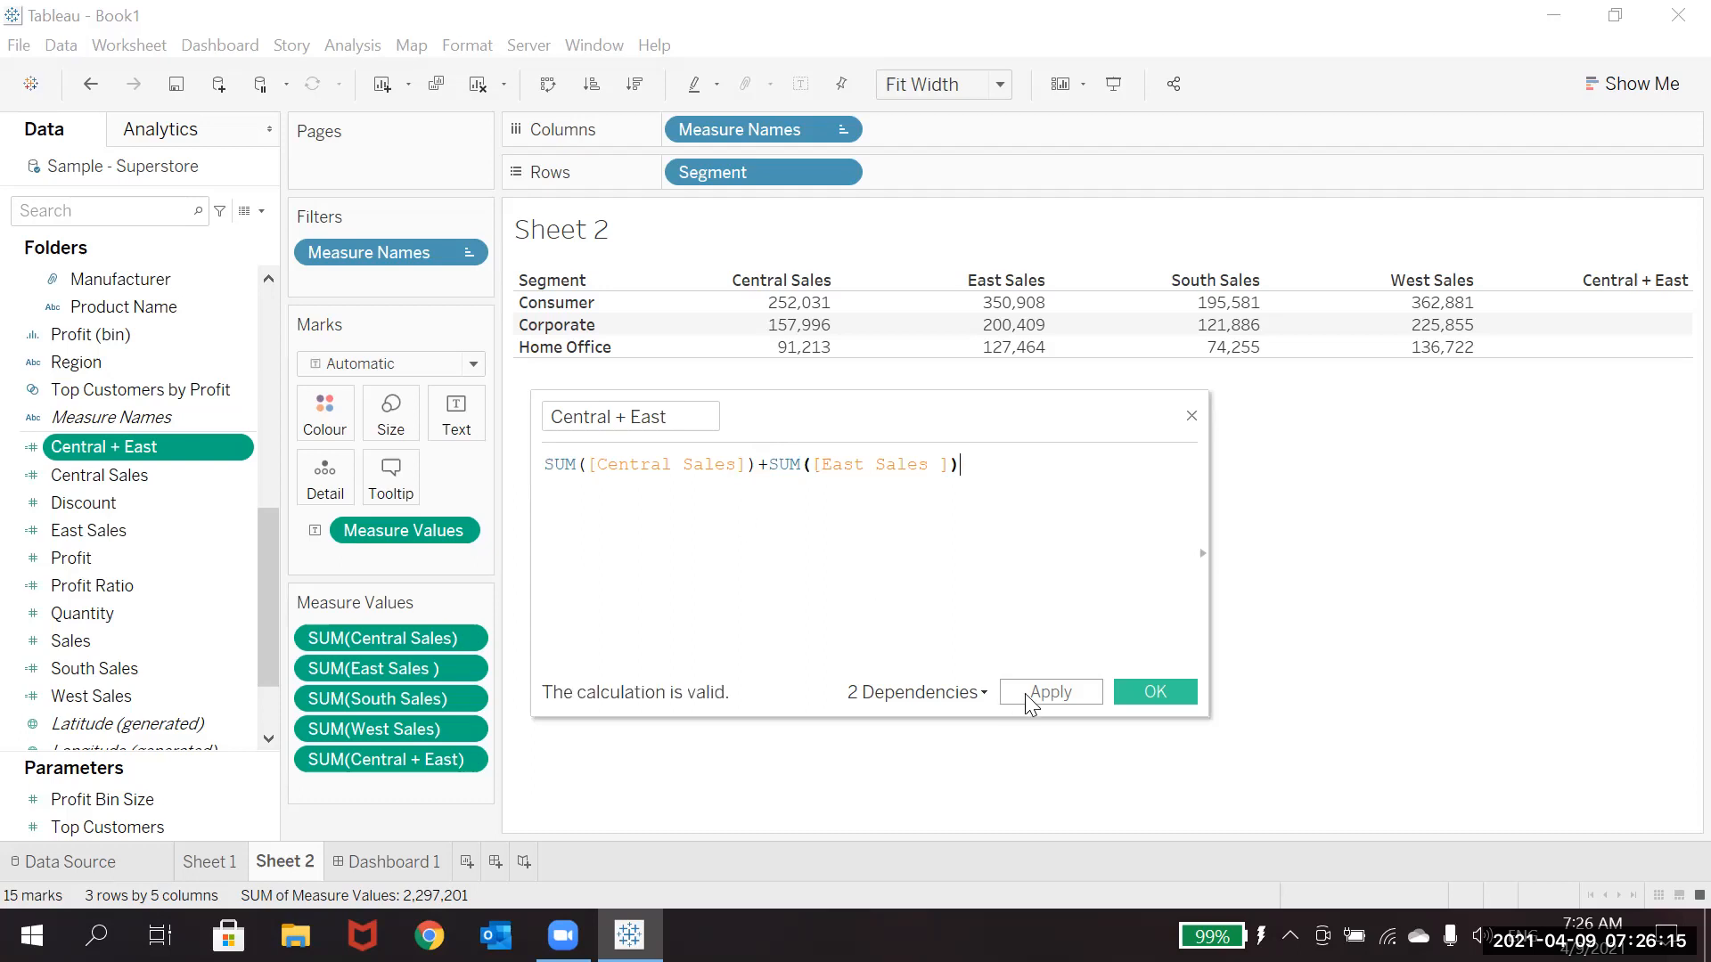
click(1025, 692)
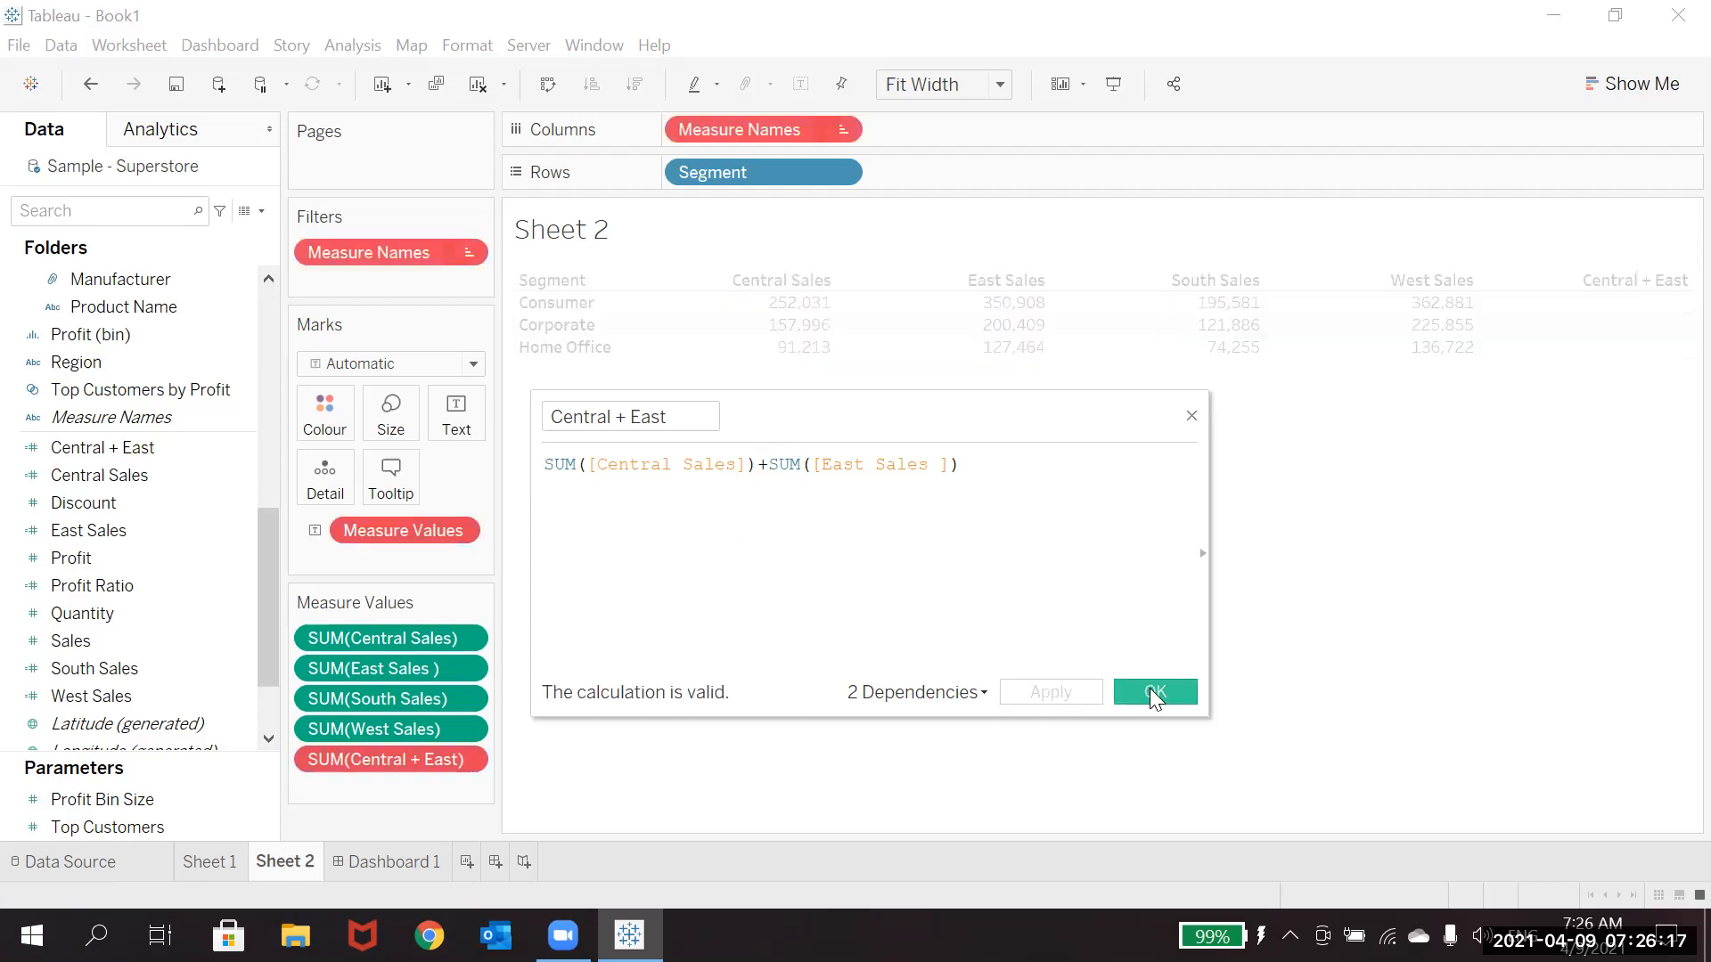
click(1149, 688)
Remove the invalid Central + East measure from the measure values and add the updated field in its place.
drag(396, 755, 363, 830)
drag(98, 453, 329, 762)
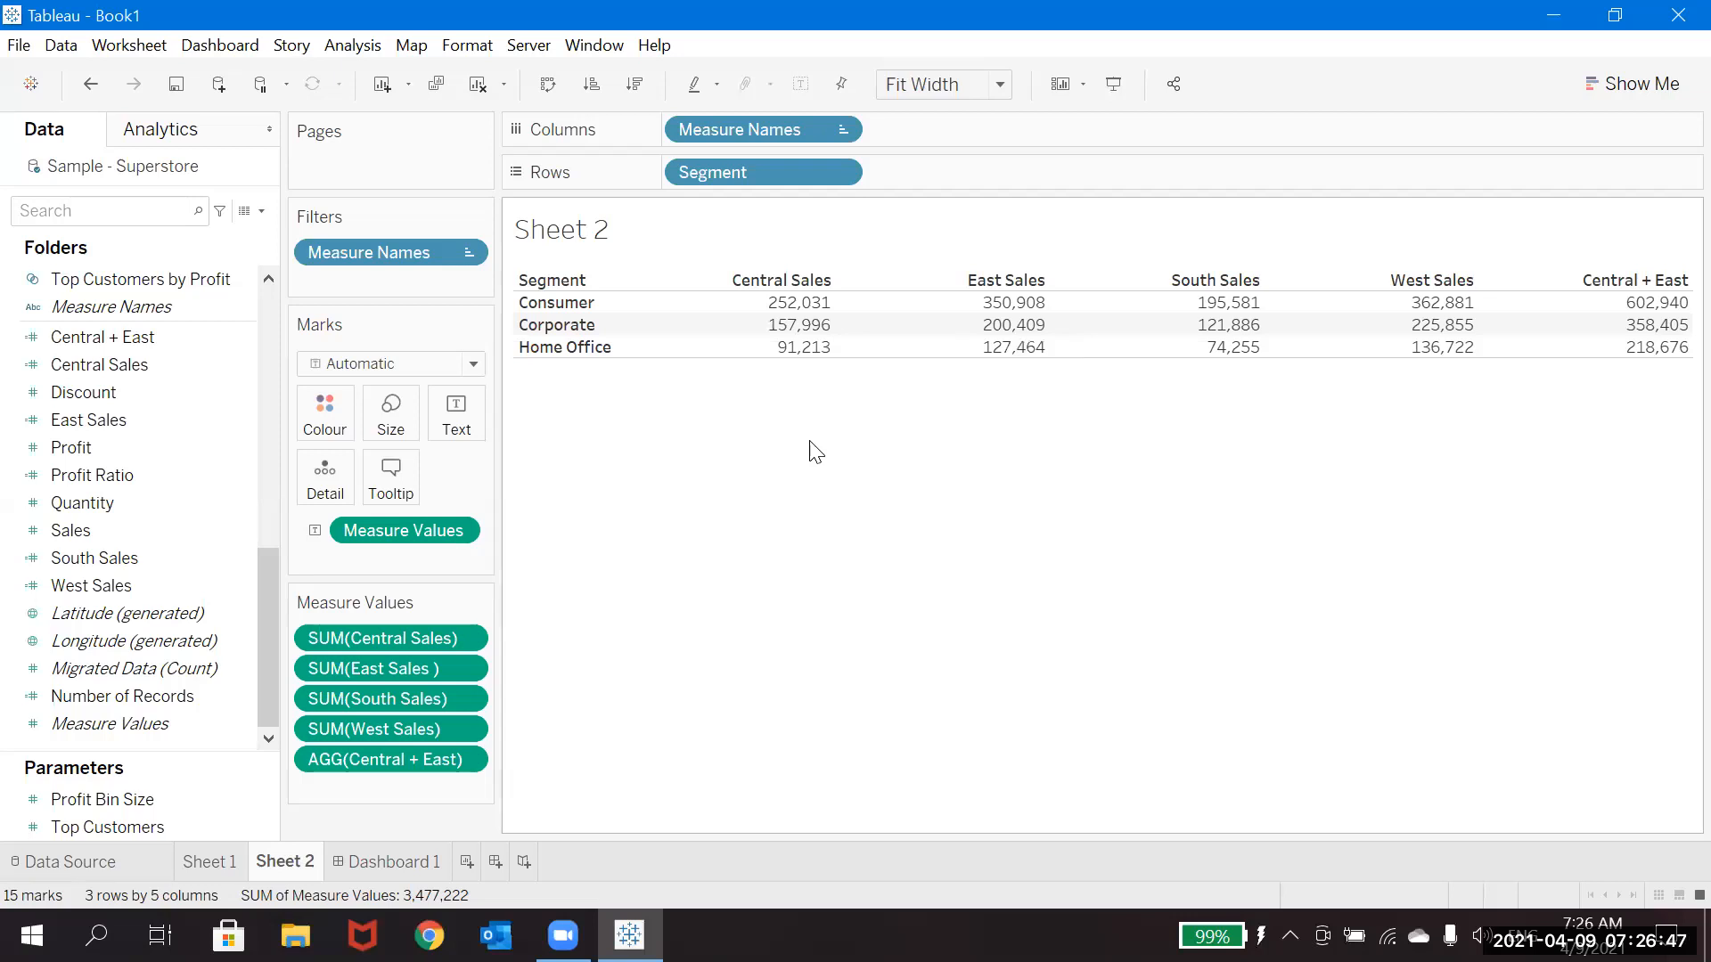
mouse_move(777, 307)
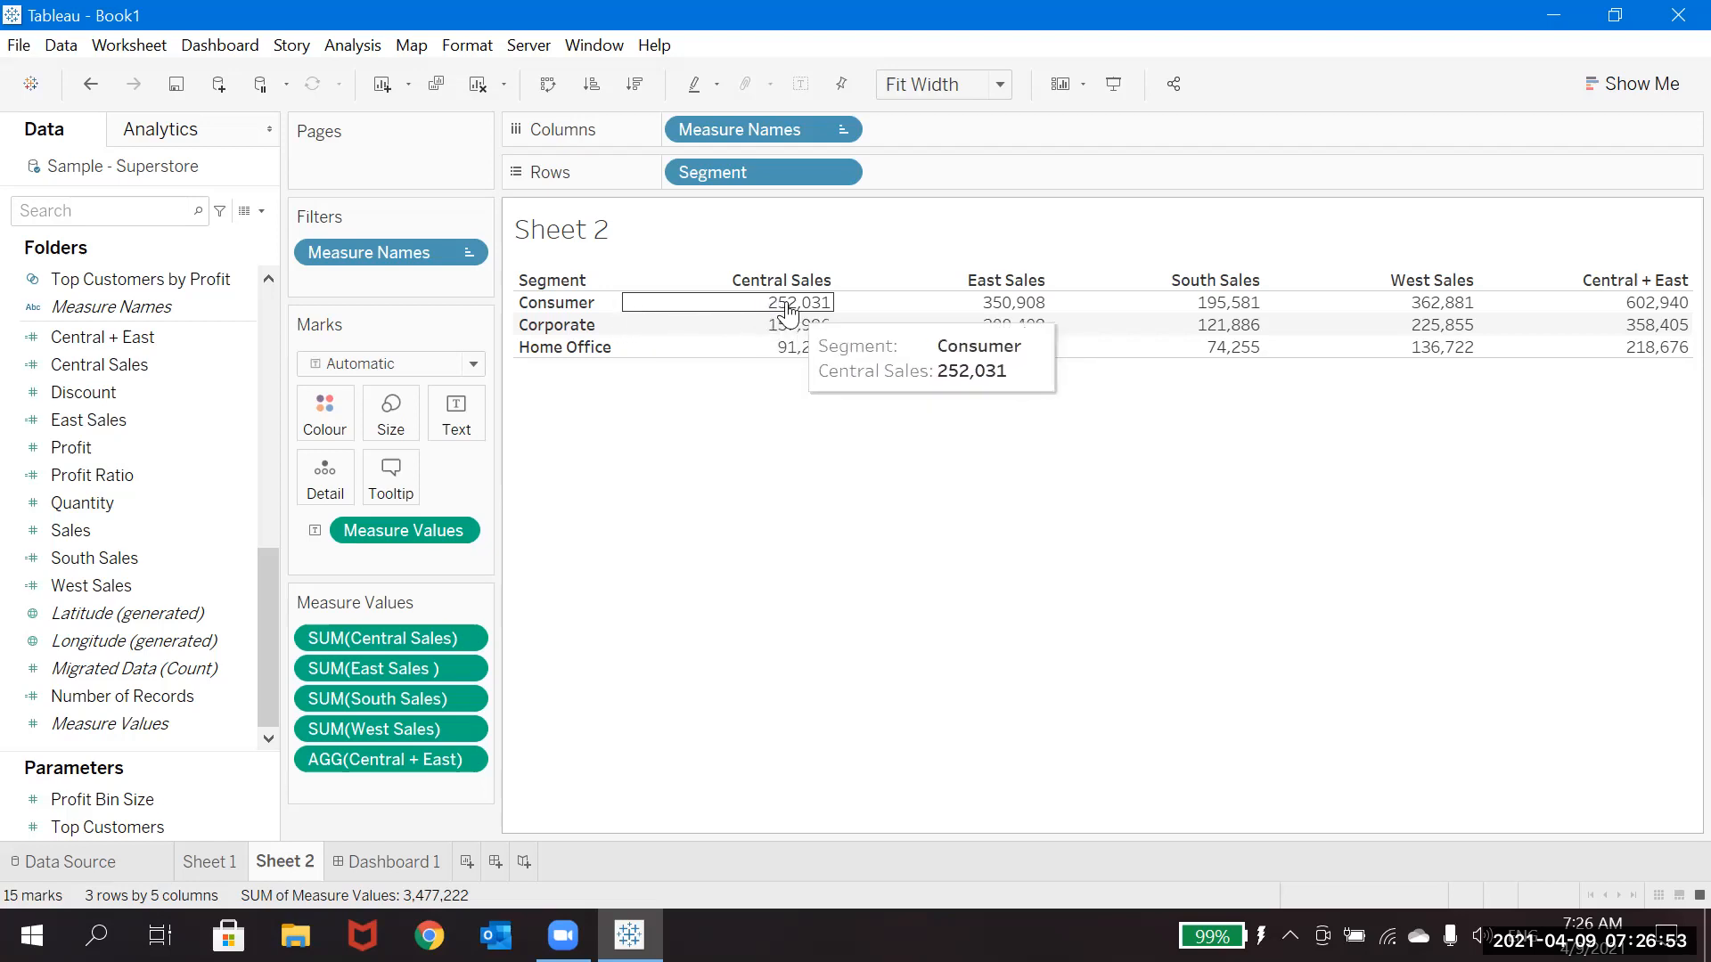
mouse_move(1014, 310)
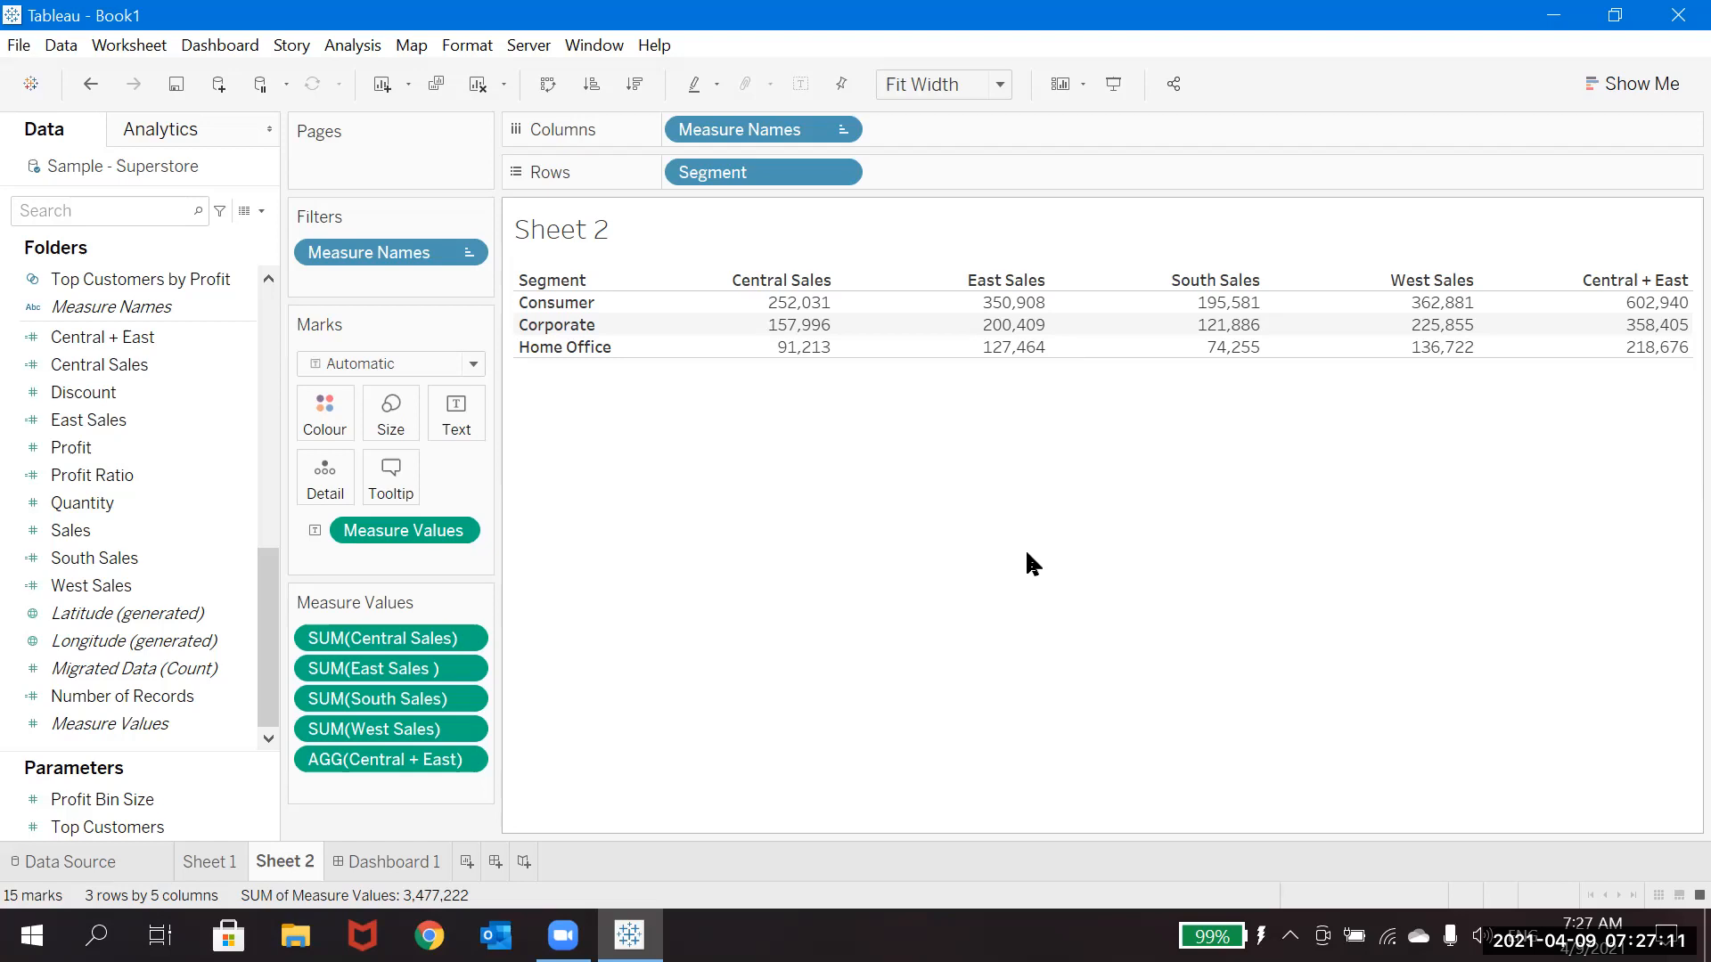
Start a new calculated field, browse the Aggregate function category in the function reference, and close the editor without saving.
click(261, 209)
click(223, 239)
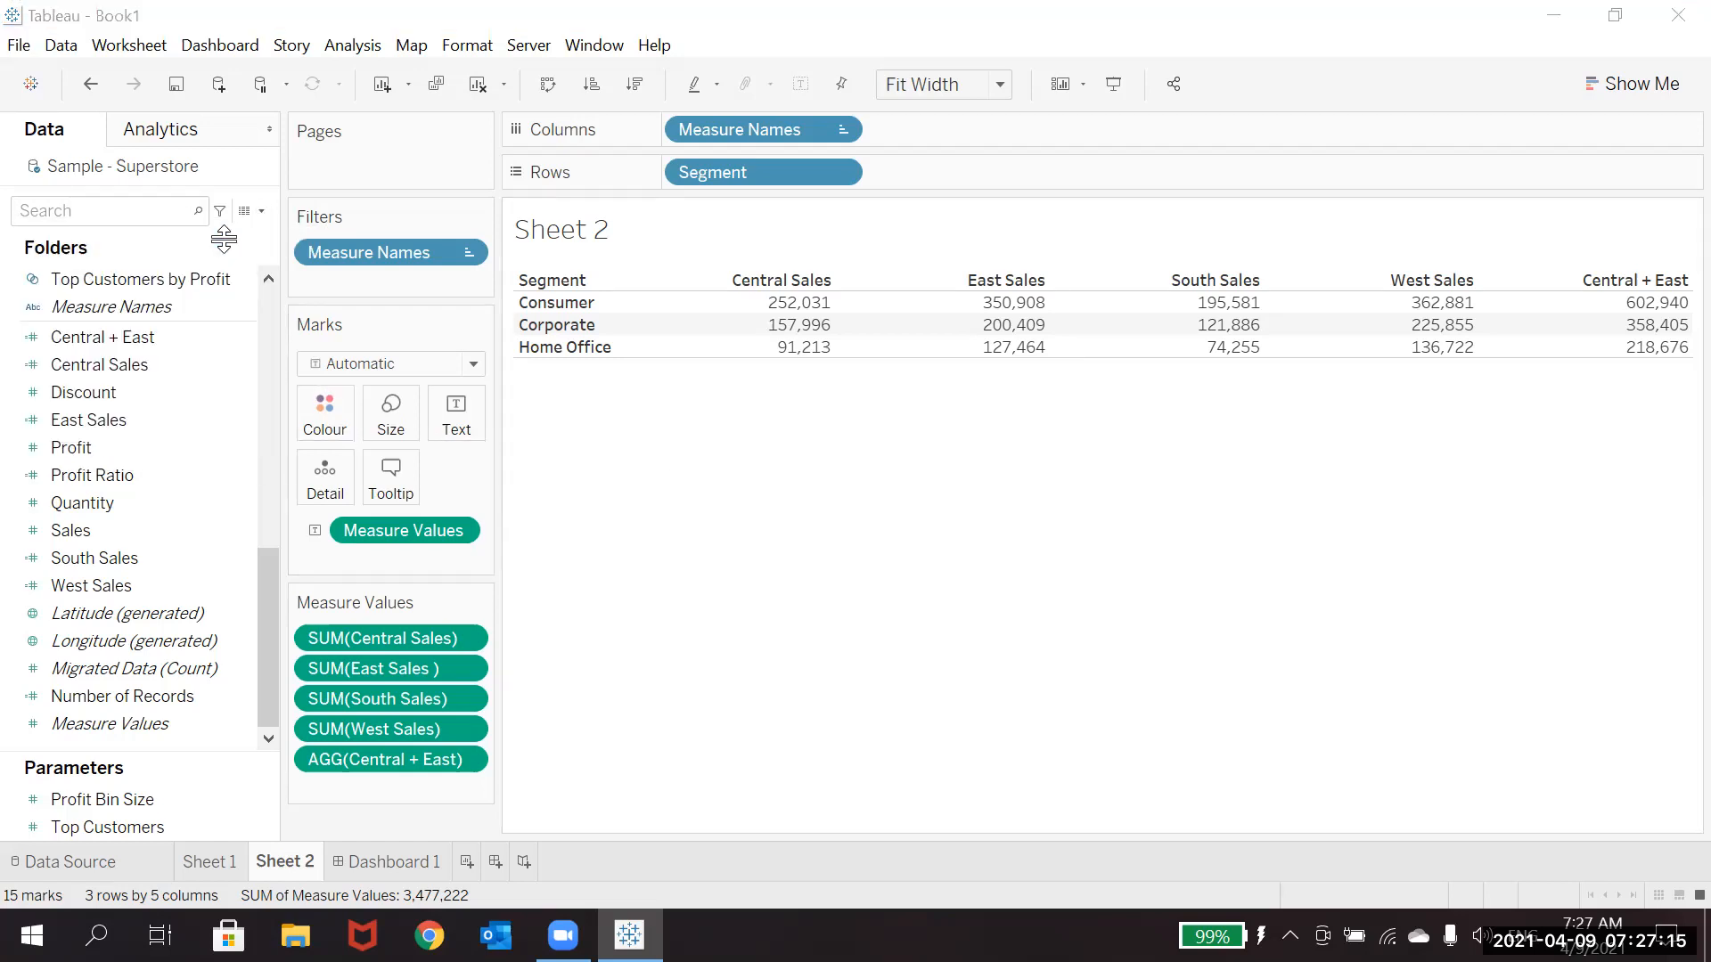
click(1205, 552)
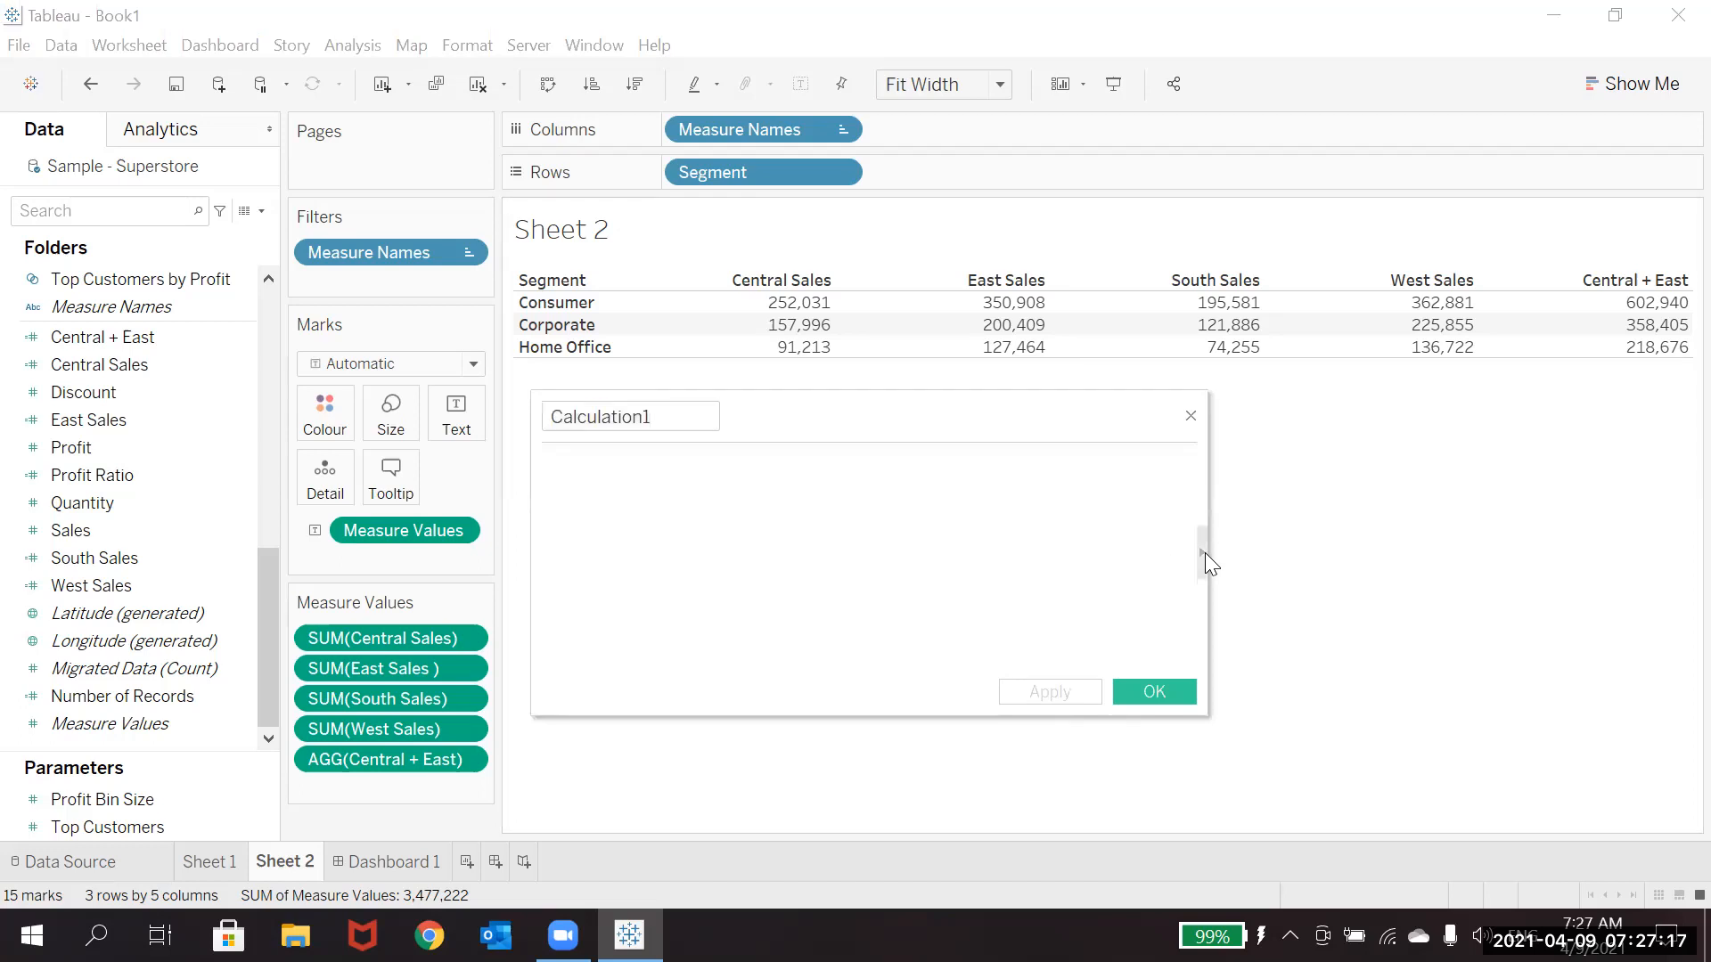
click(1356, 425)
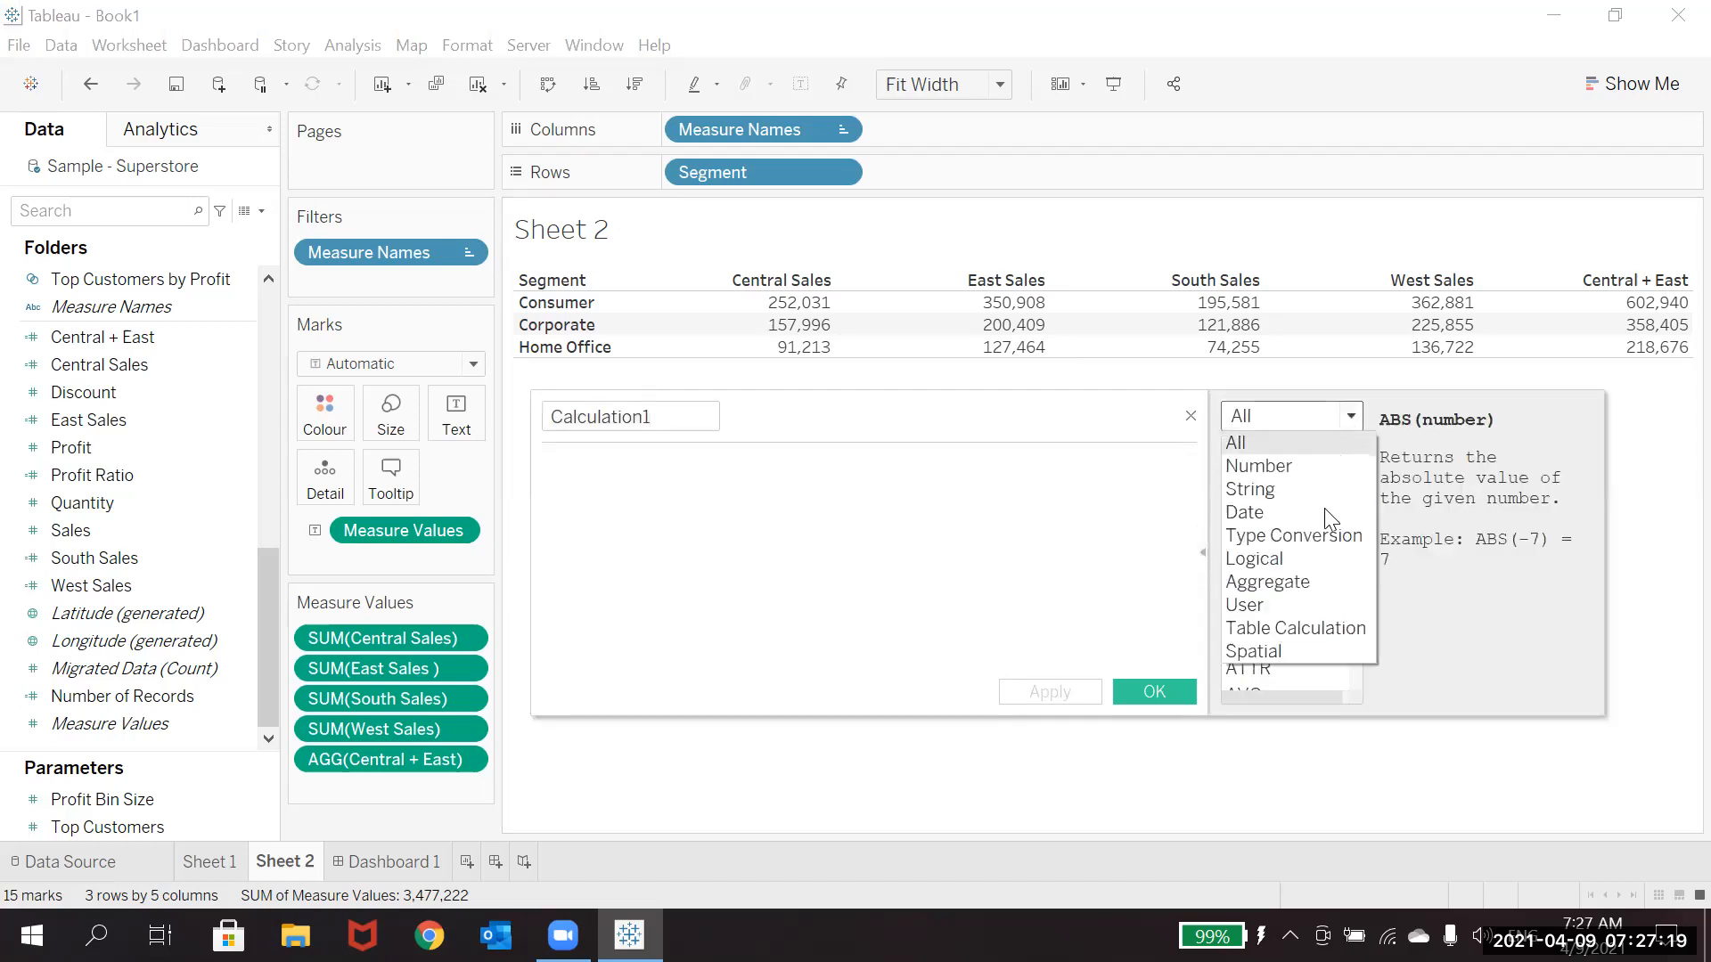
click(1317, 579)
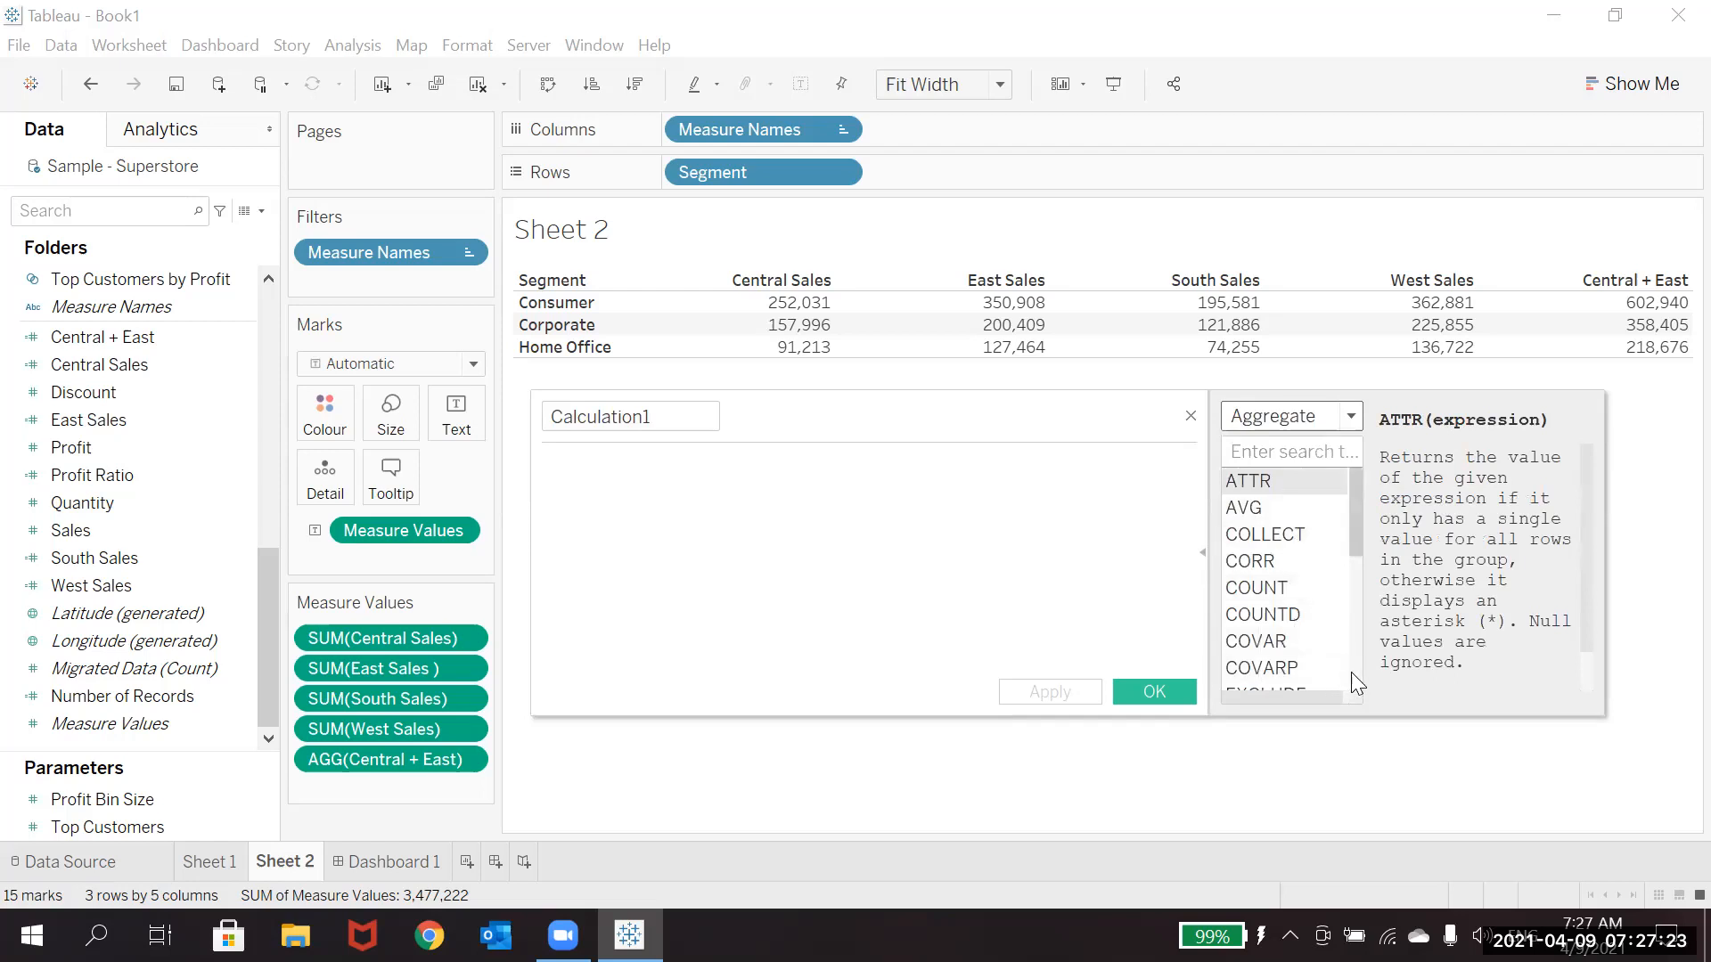
scroll(1351, 672, down, 4)
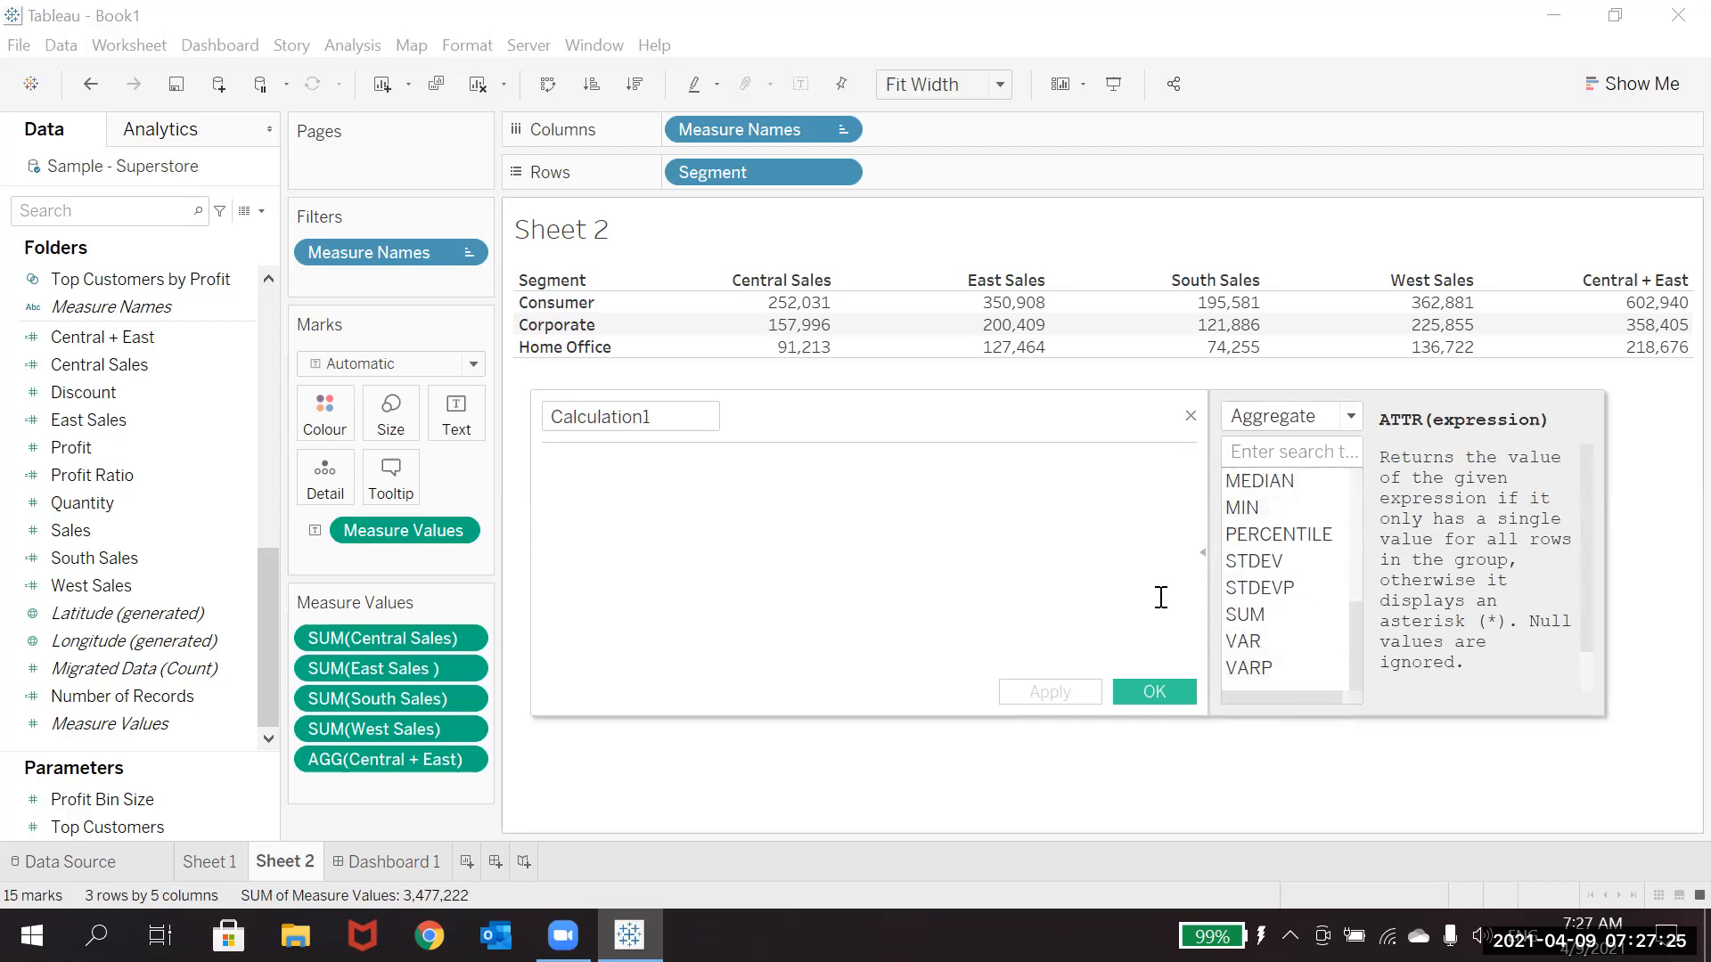
click(1202, 551)
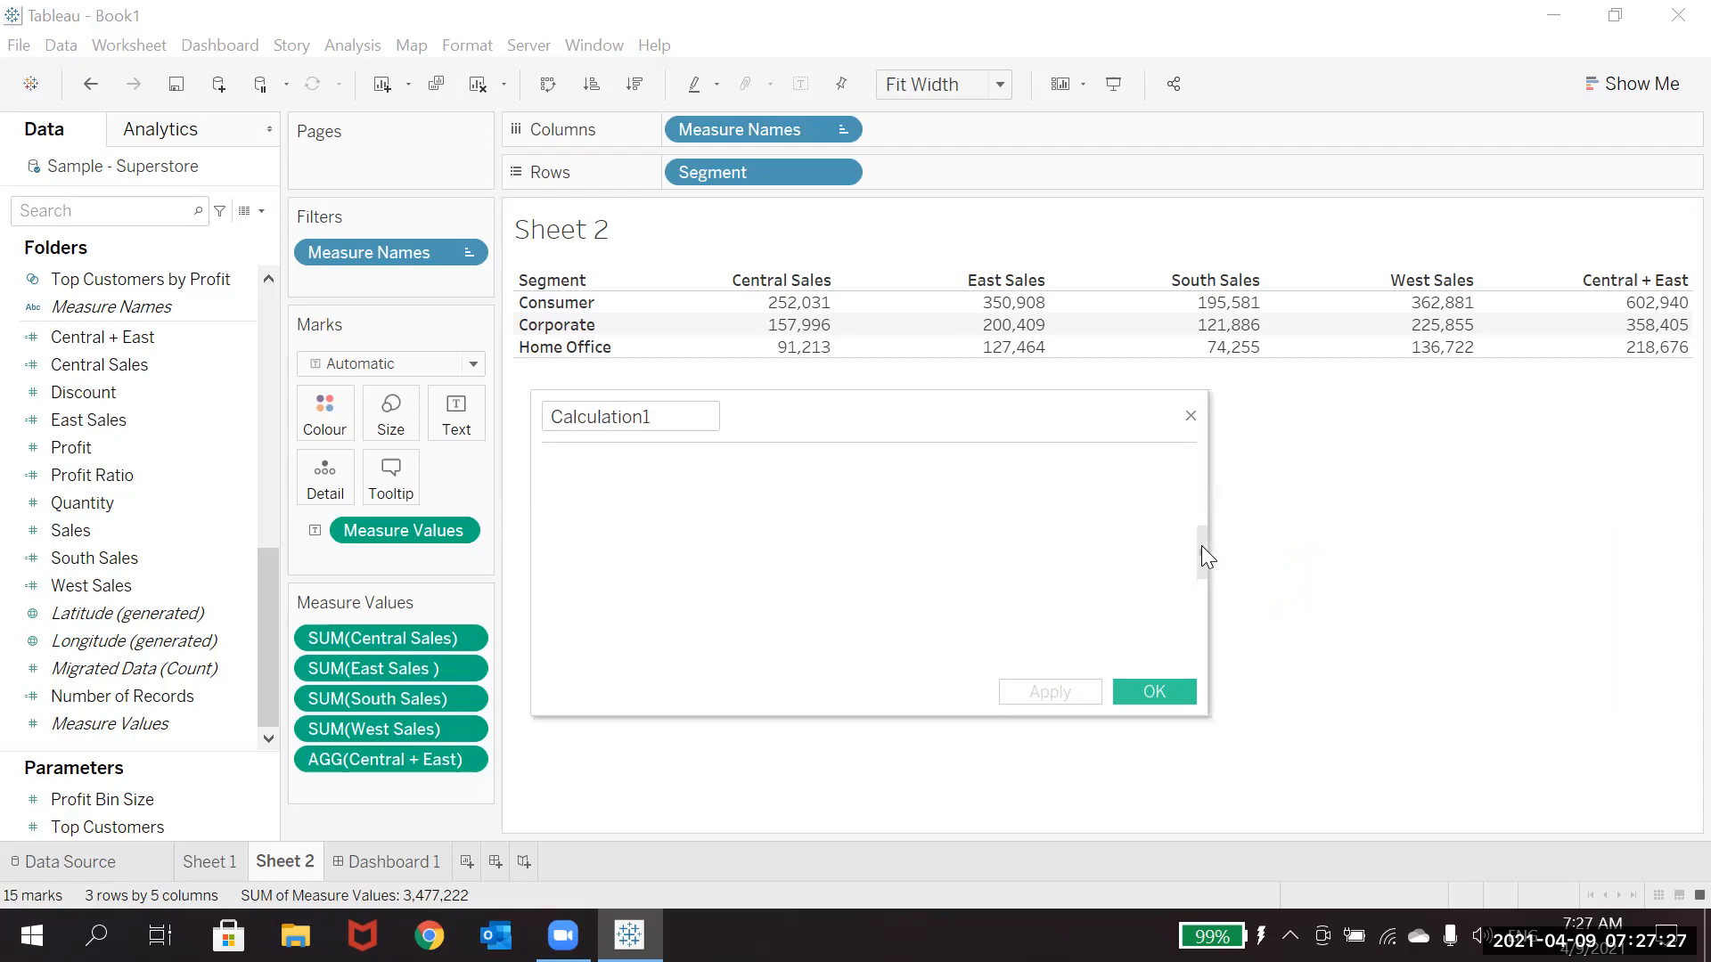
click(1190, 418)
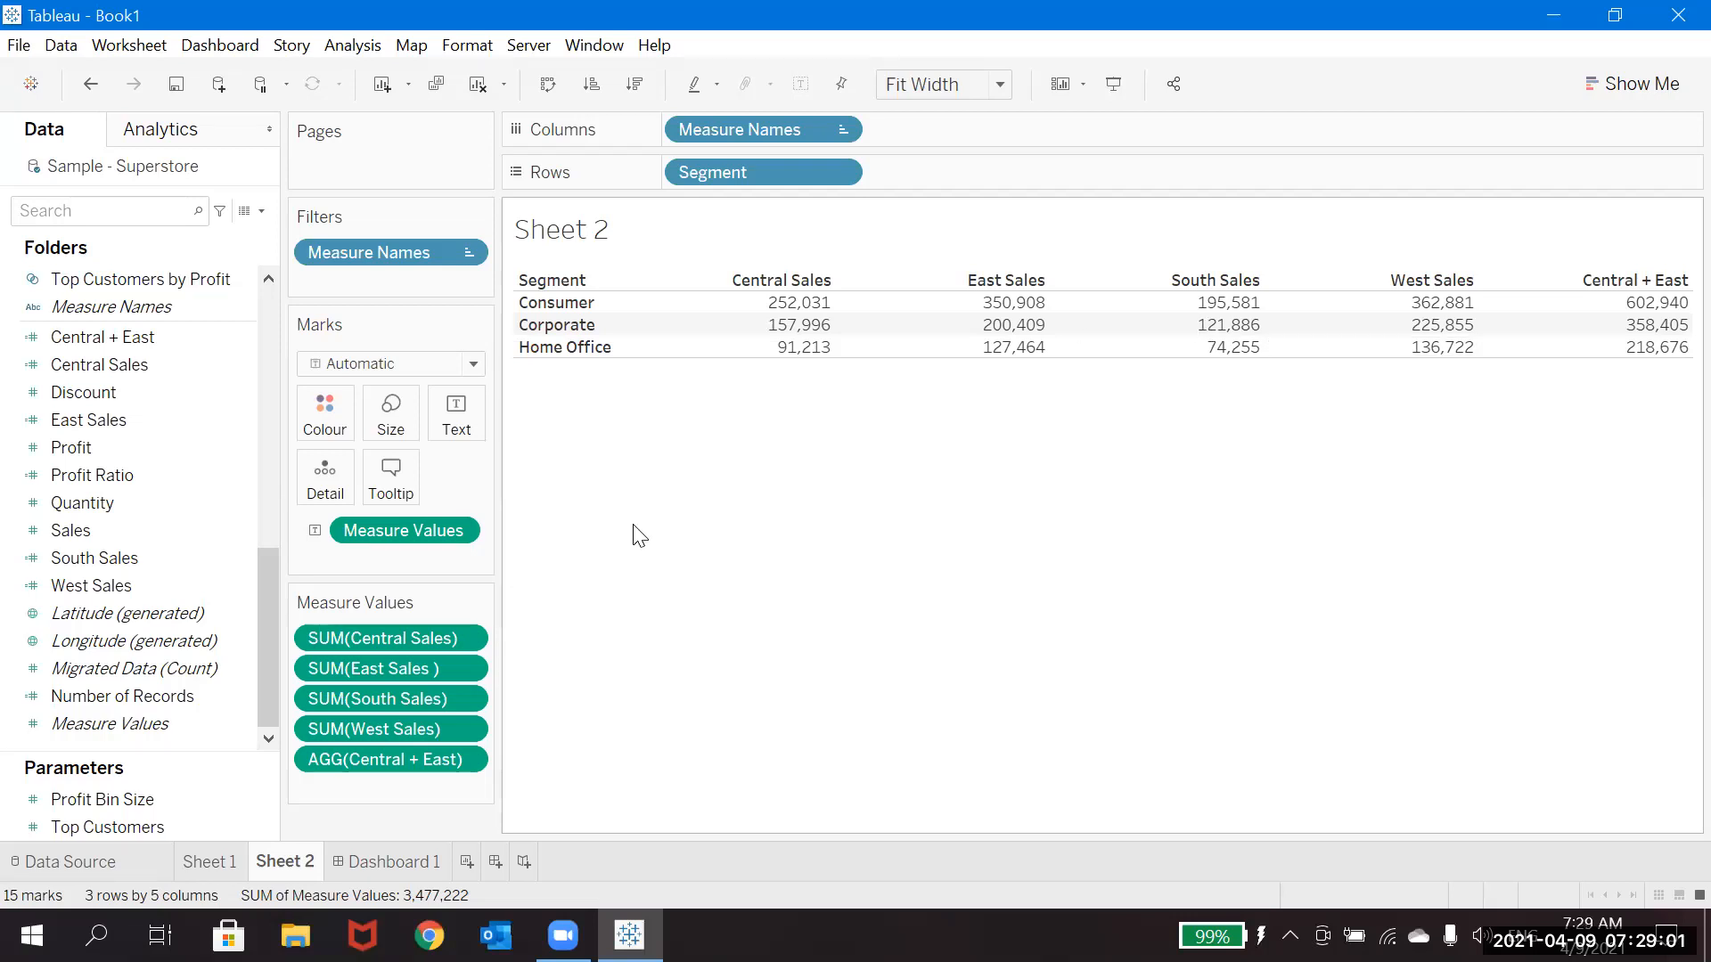
Open the South Sales calculation to review its formula and close it unchanged.
click(237, 564)
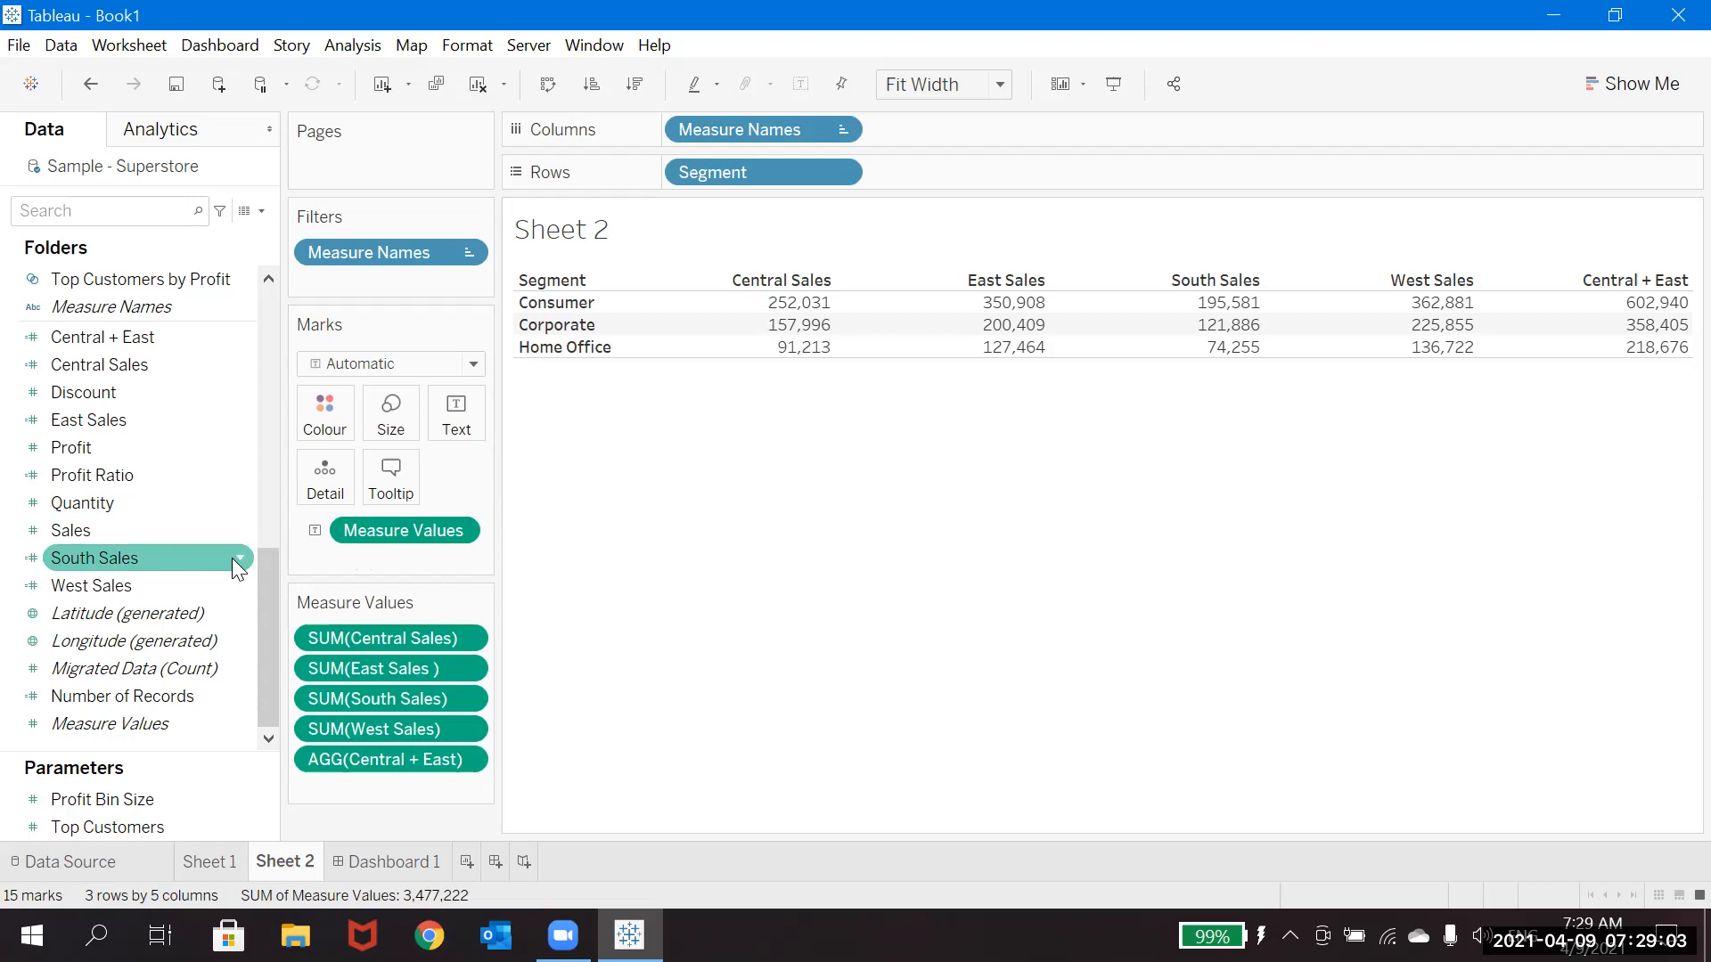
click(239, 558)
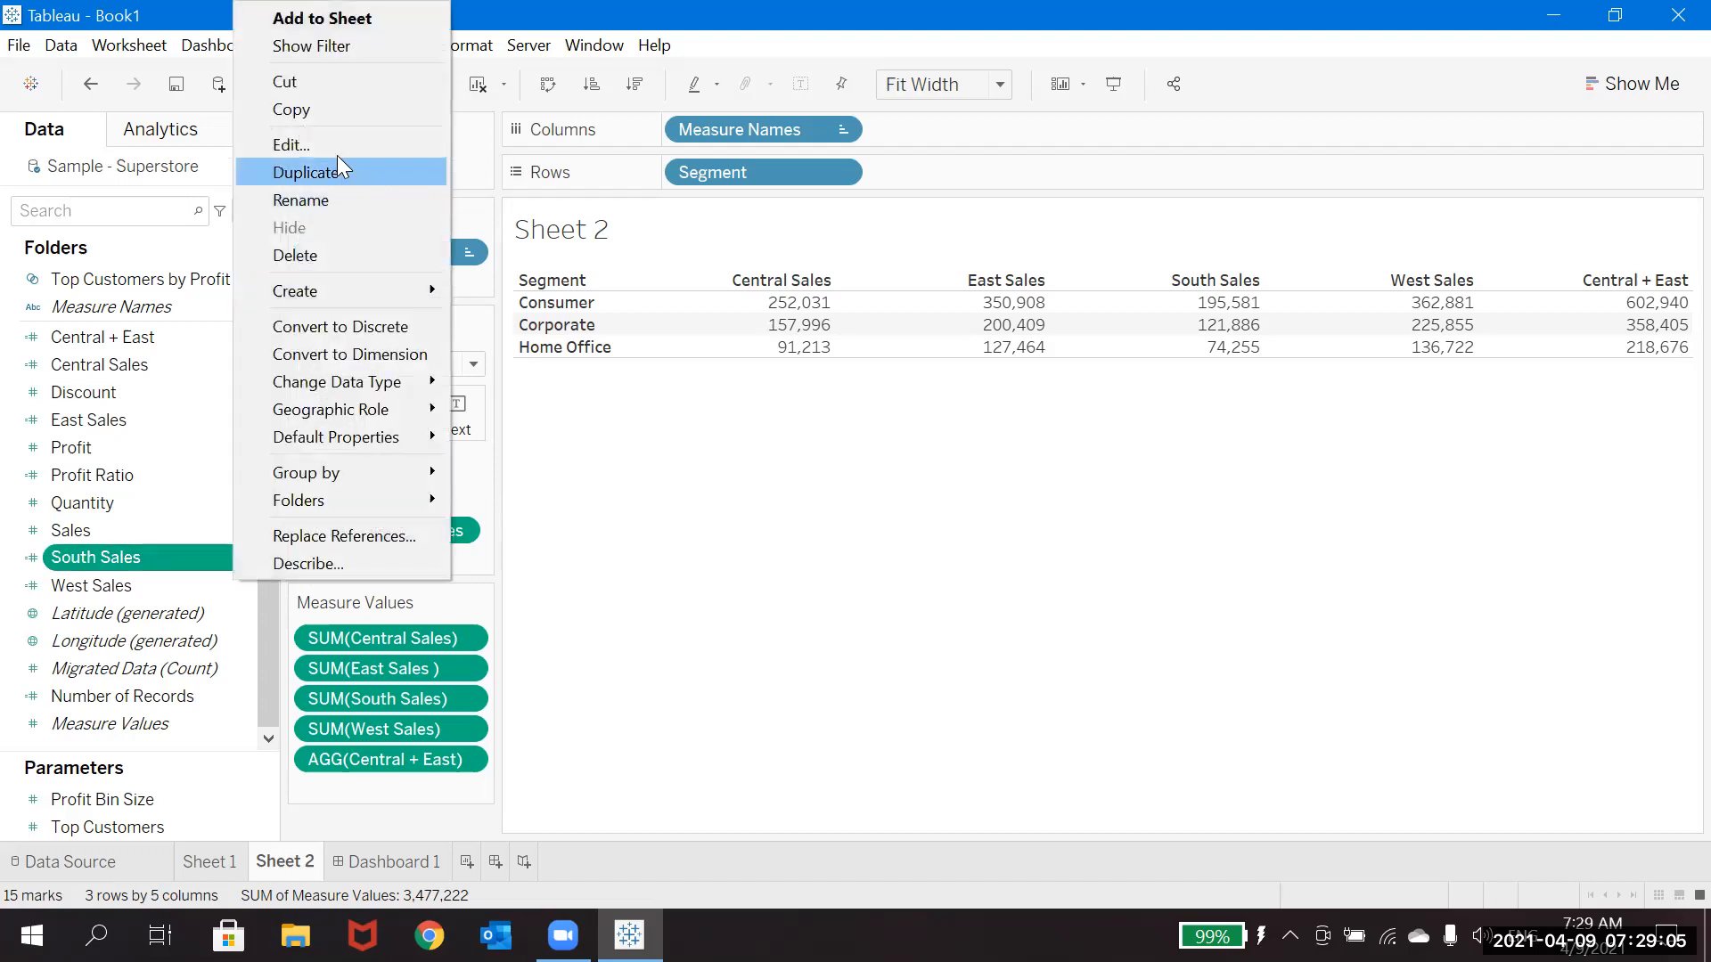
click(337, 149)
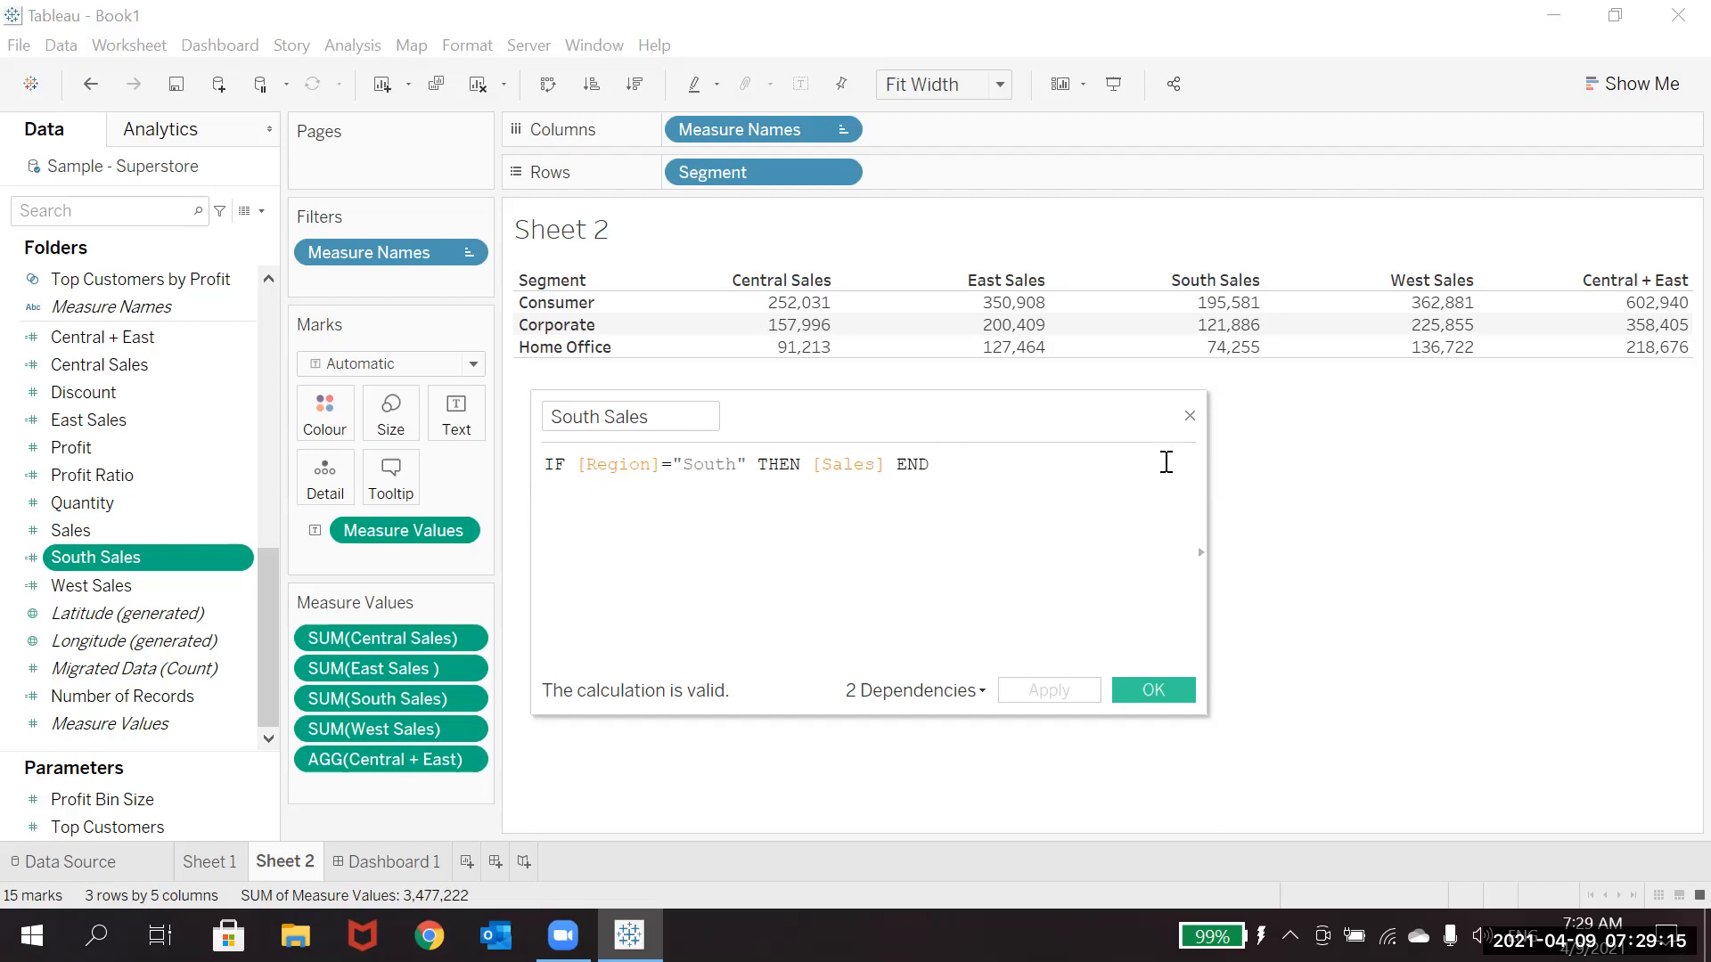
click(1190, 417)
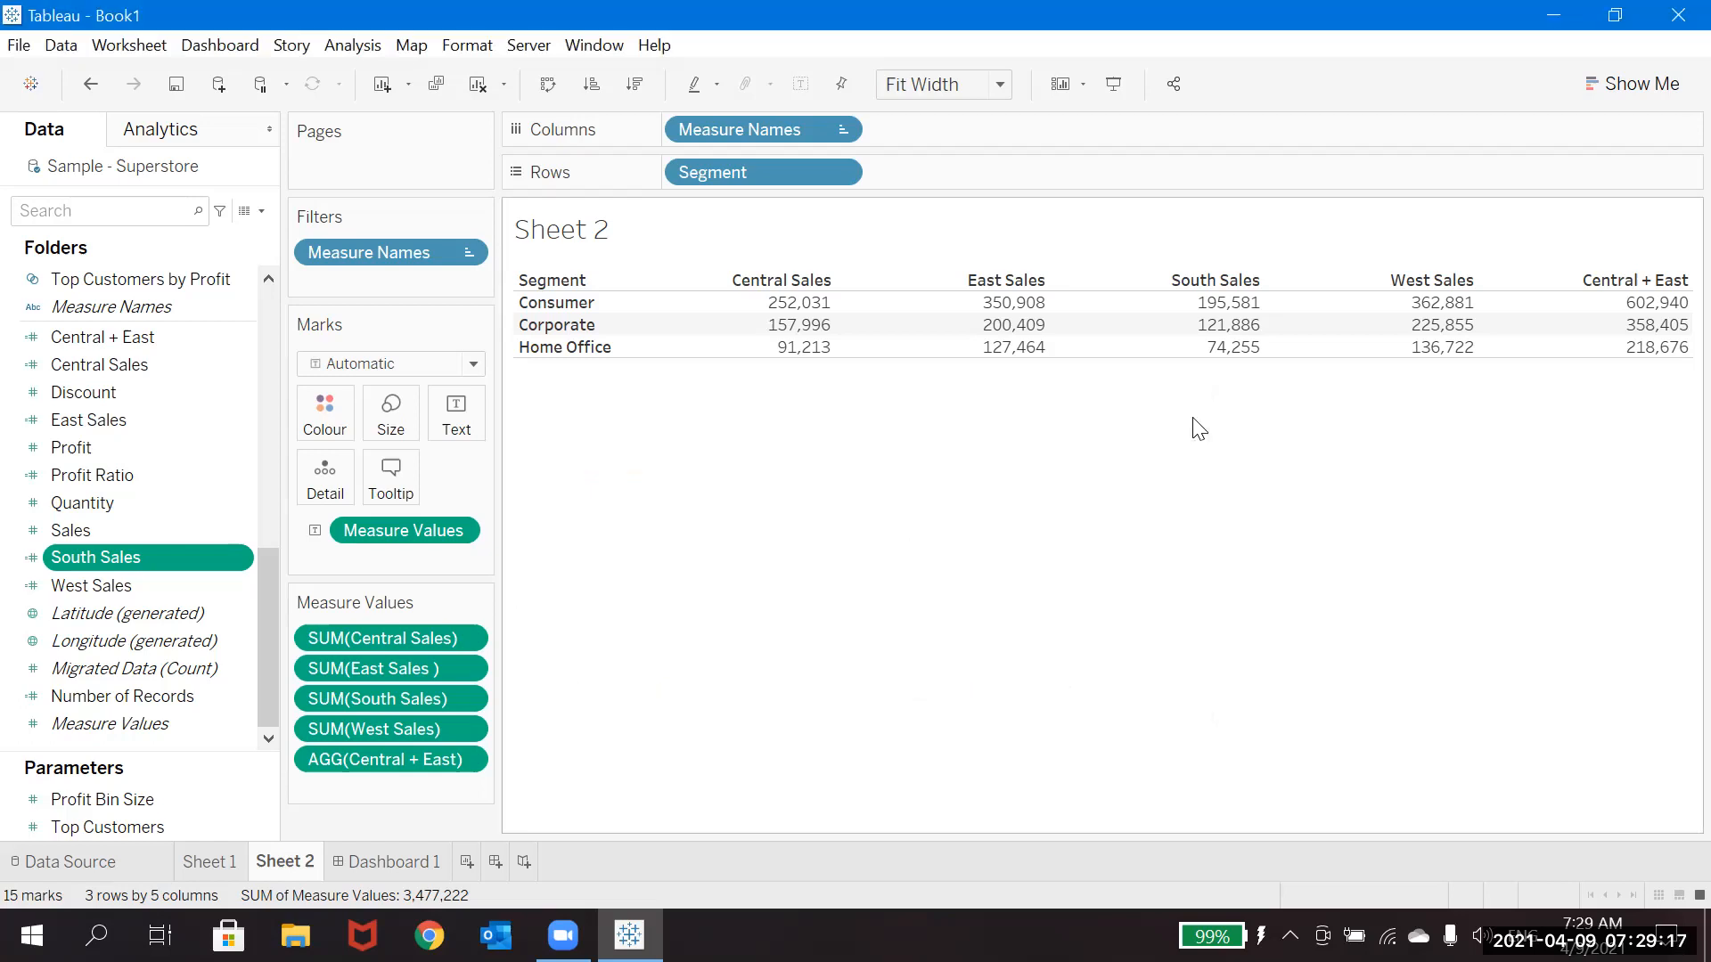
Compare the region table on Sheet 1 with the calculated-field table on Sheet 2.
click(212, 862)
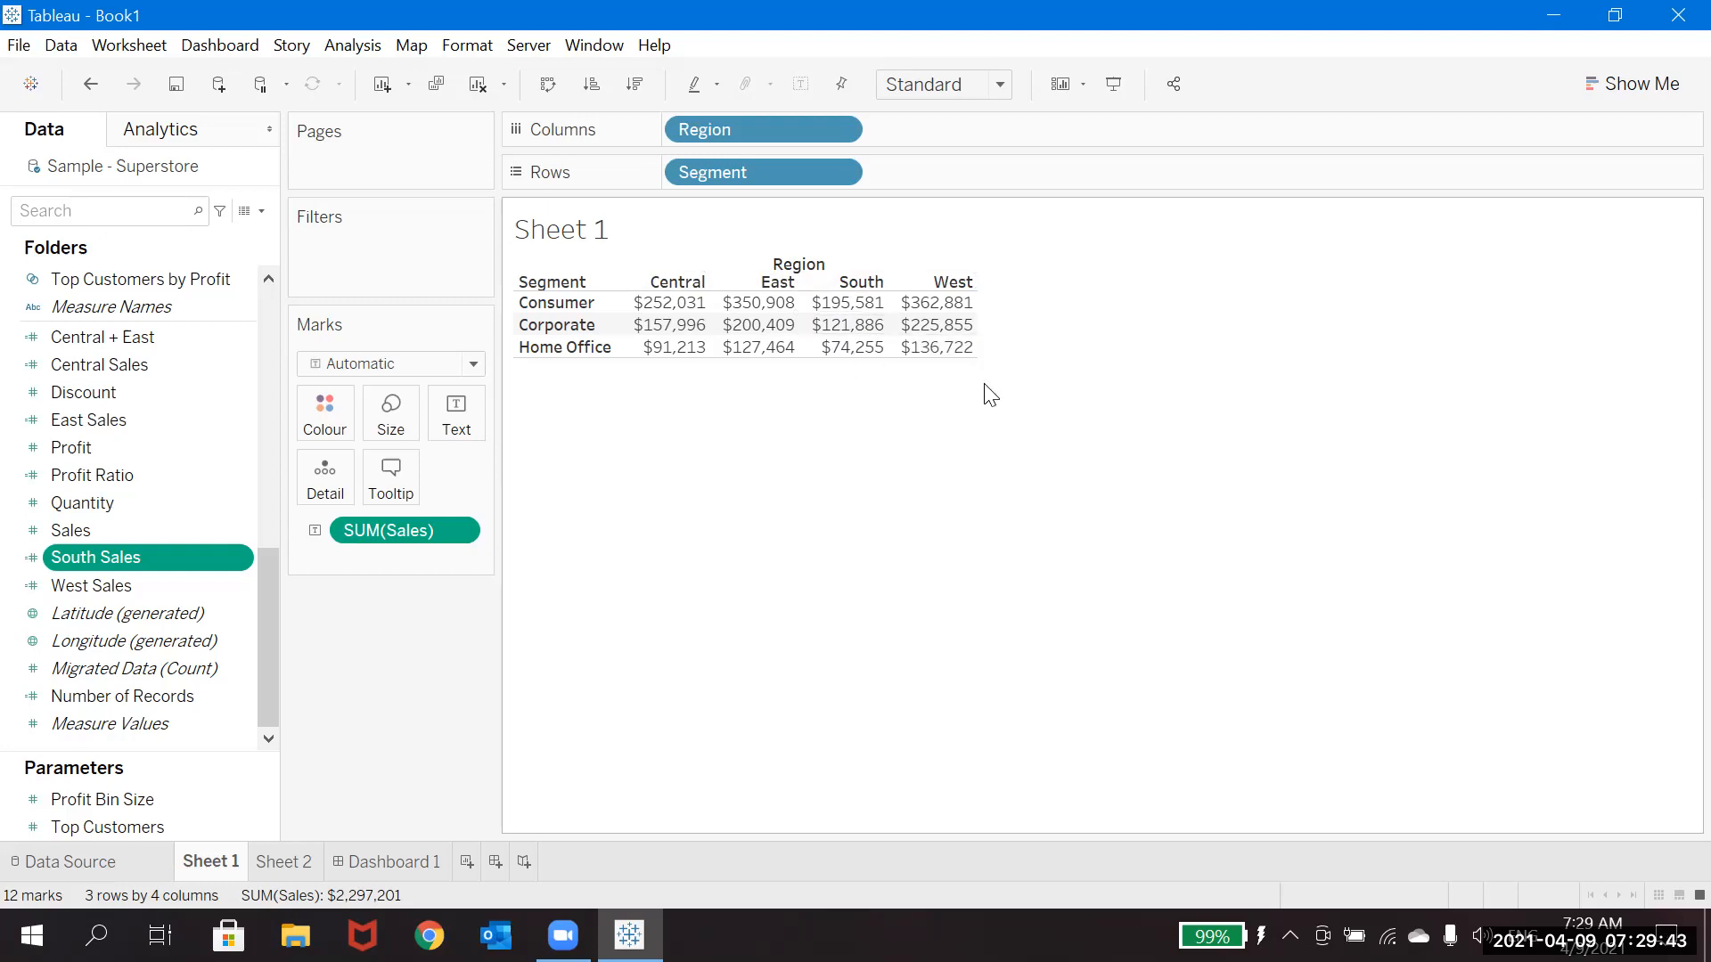
click(273, 865)
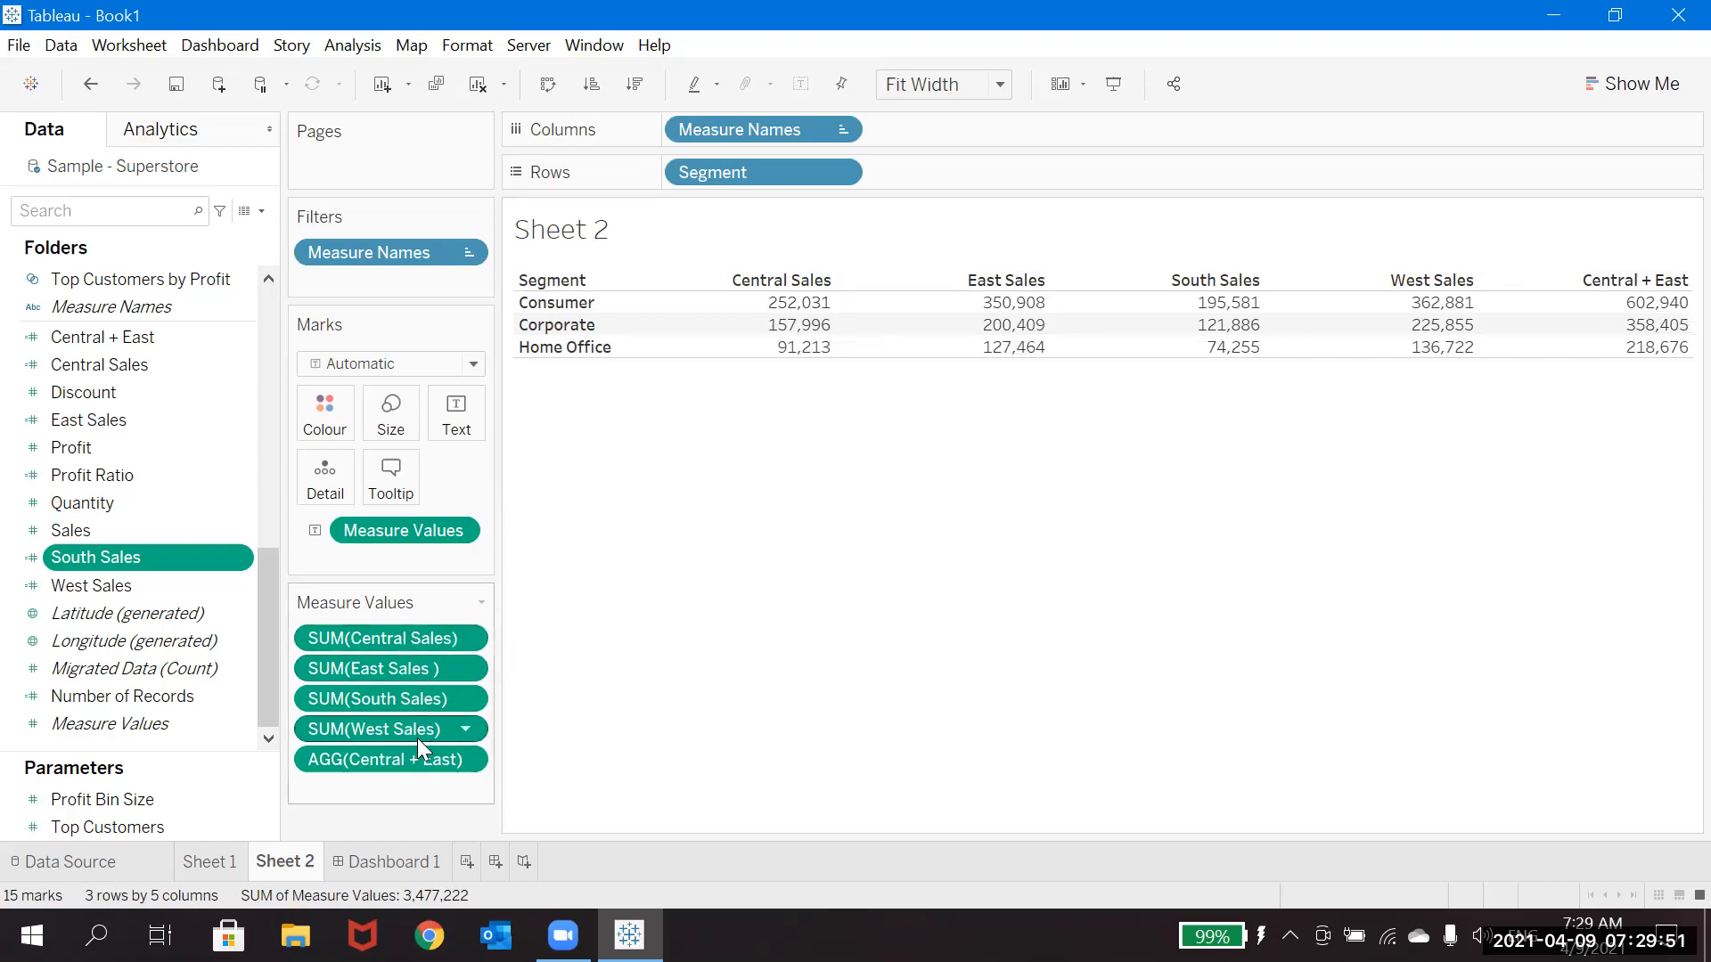
click(227, 870)
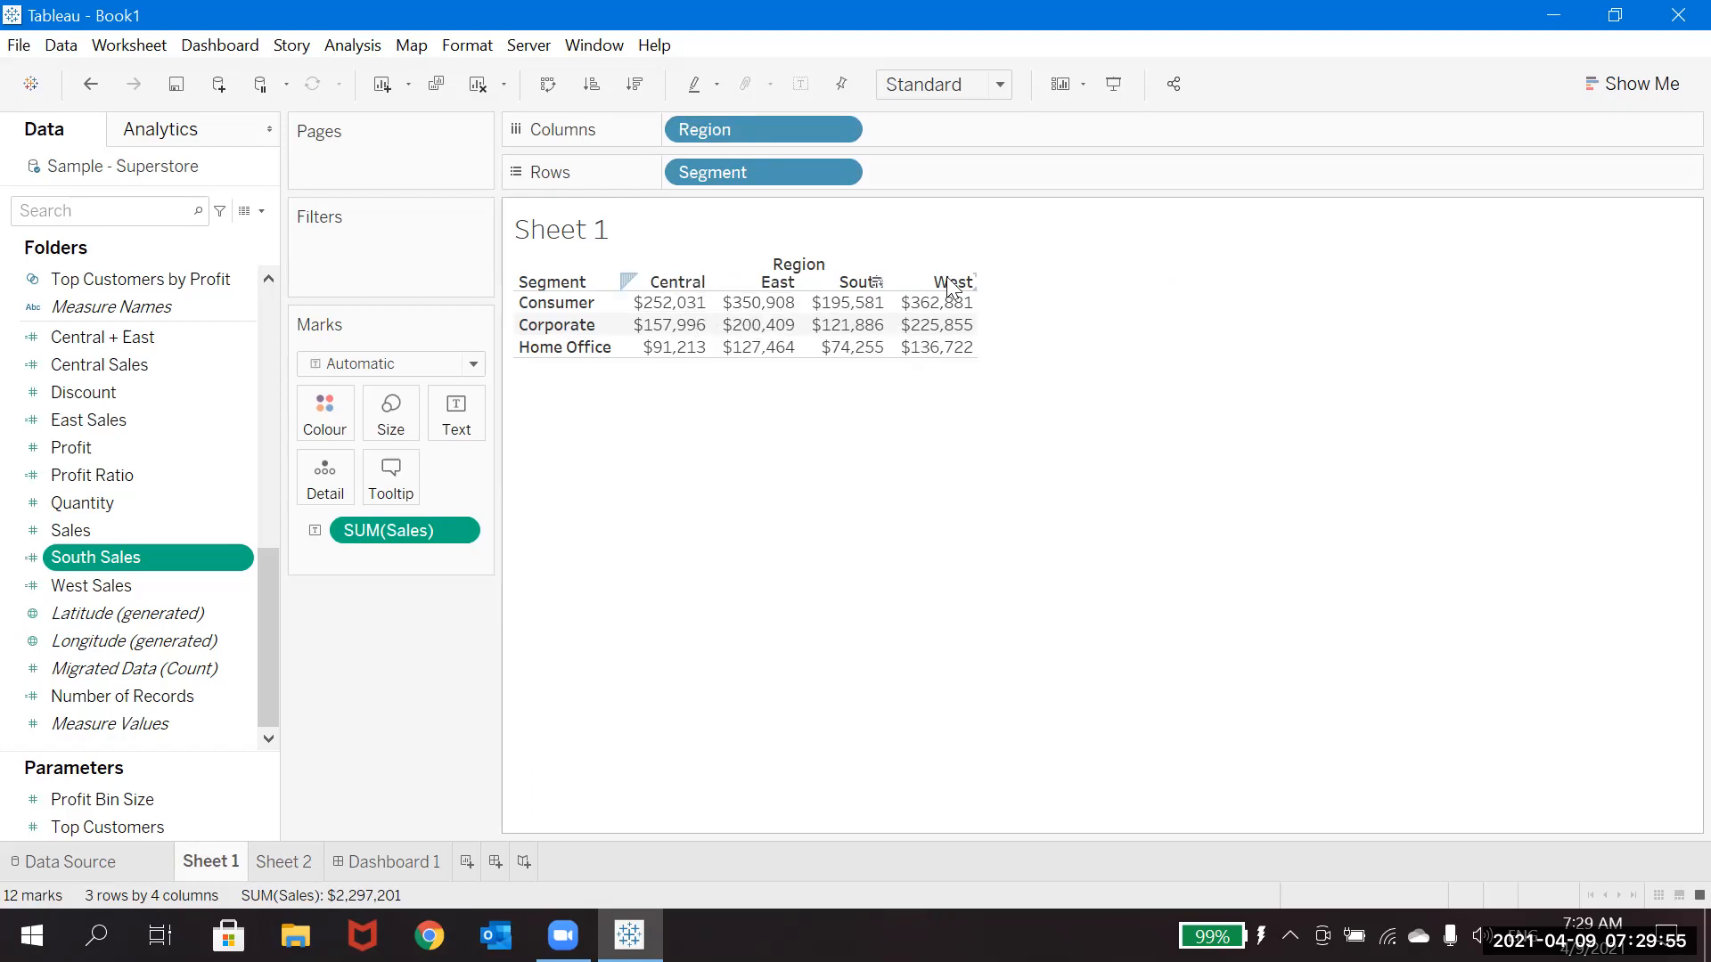
click(289, 862)
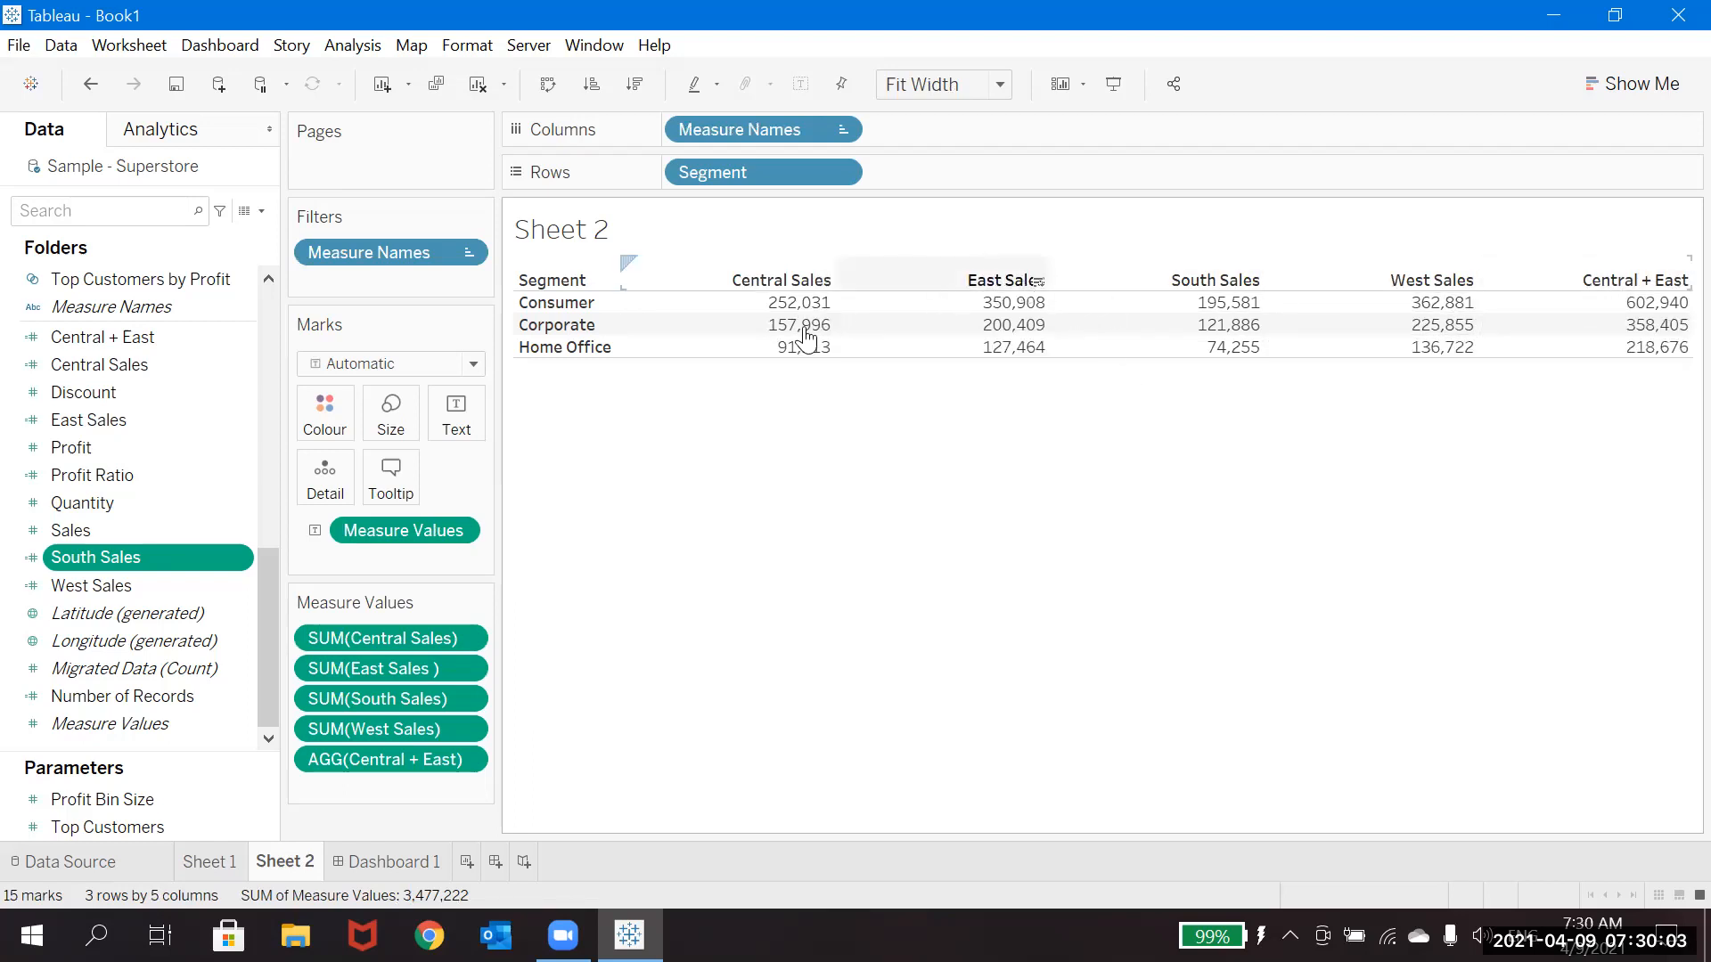
Create a new worksheet and place Segment on its rows.
click(465, 864)
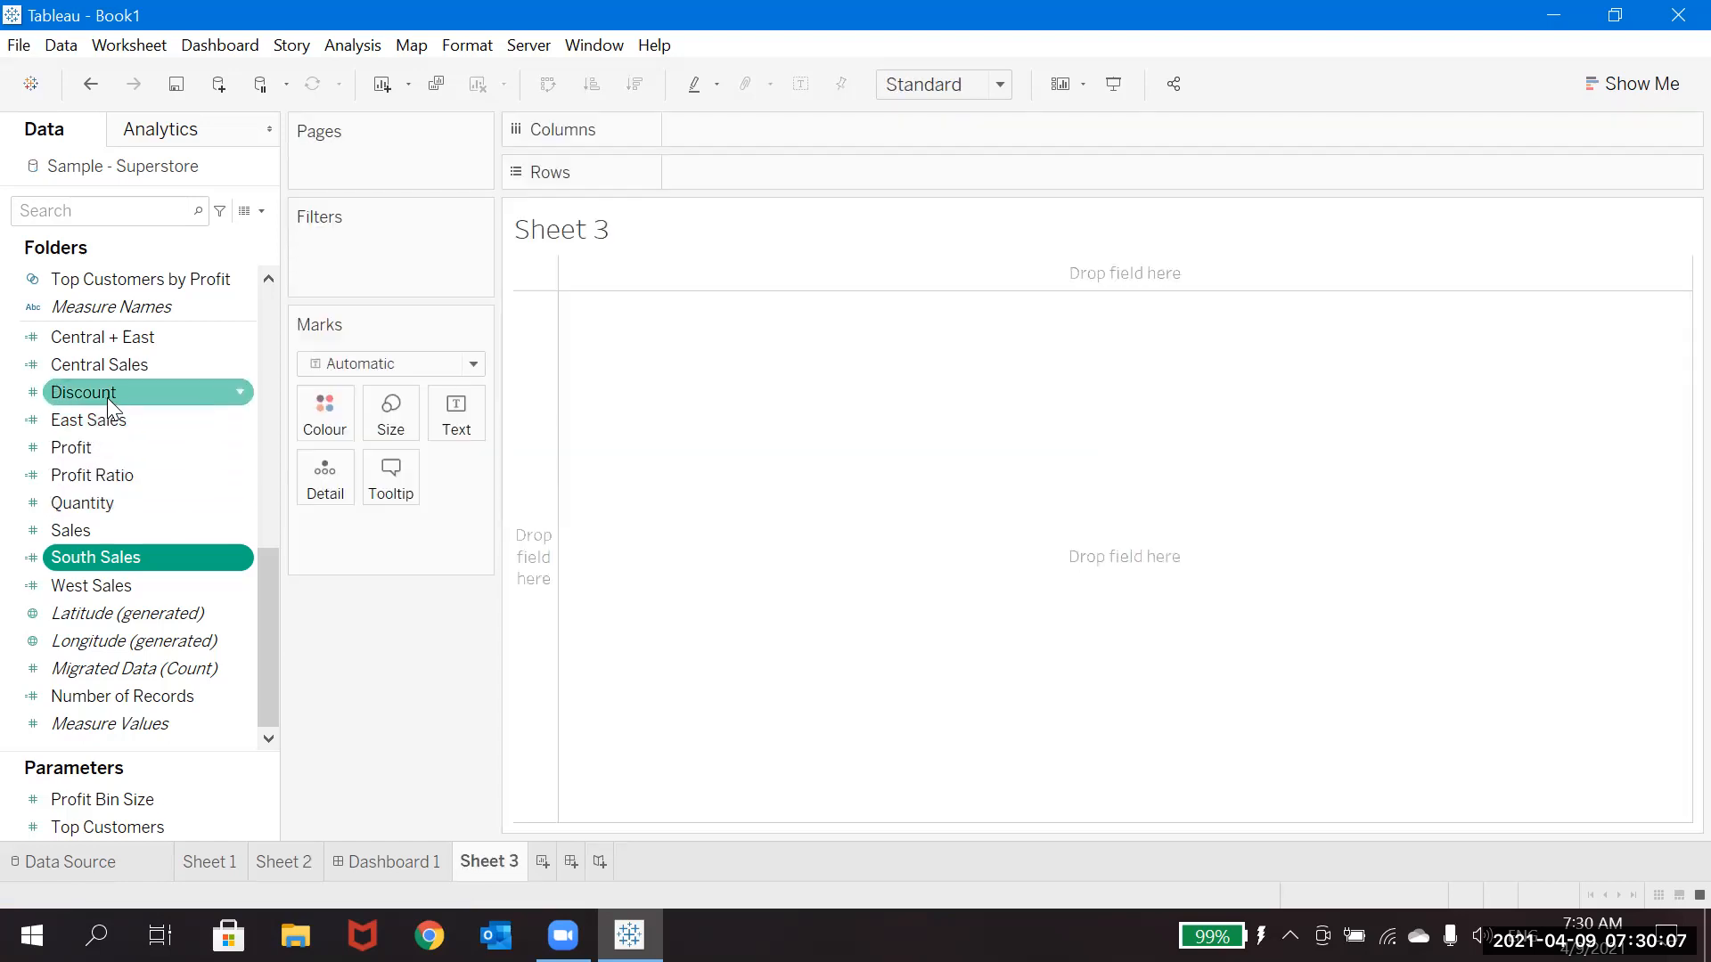
click(269, 329)
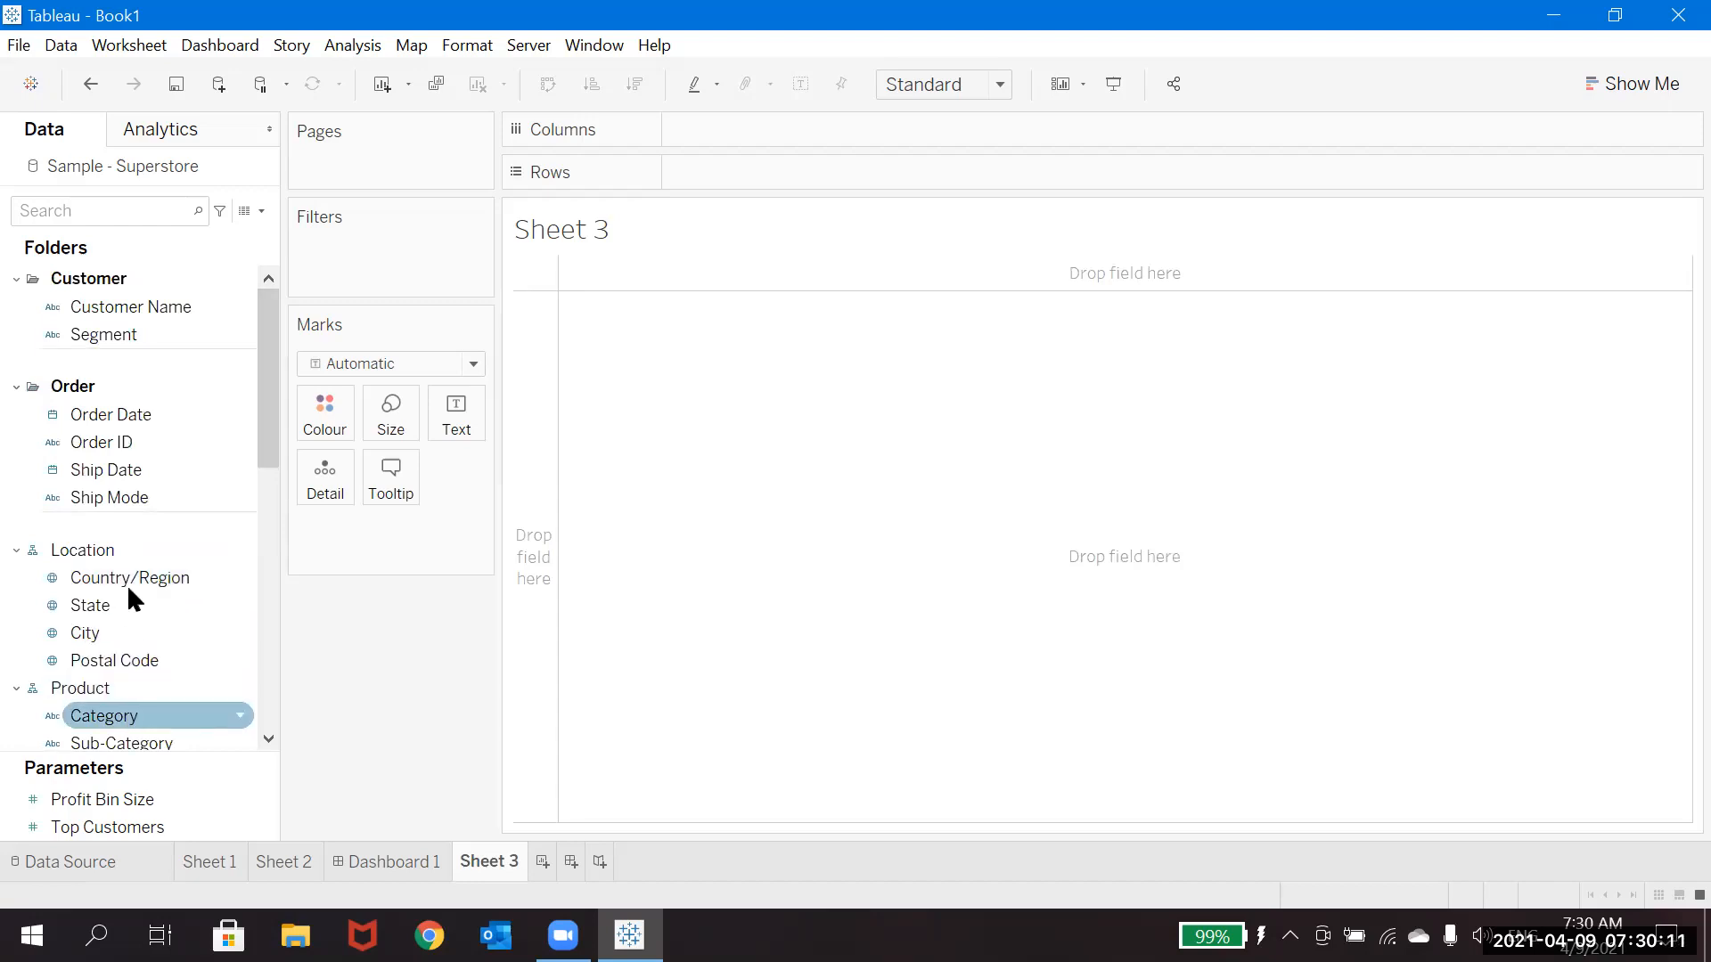
drag(140, 337, 712, 175)
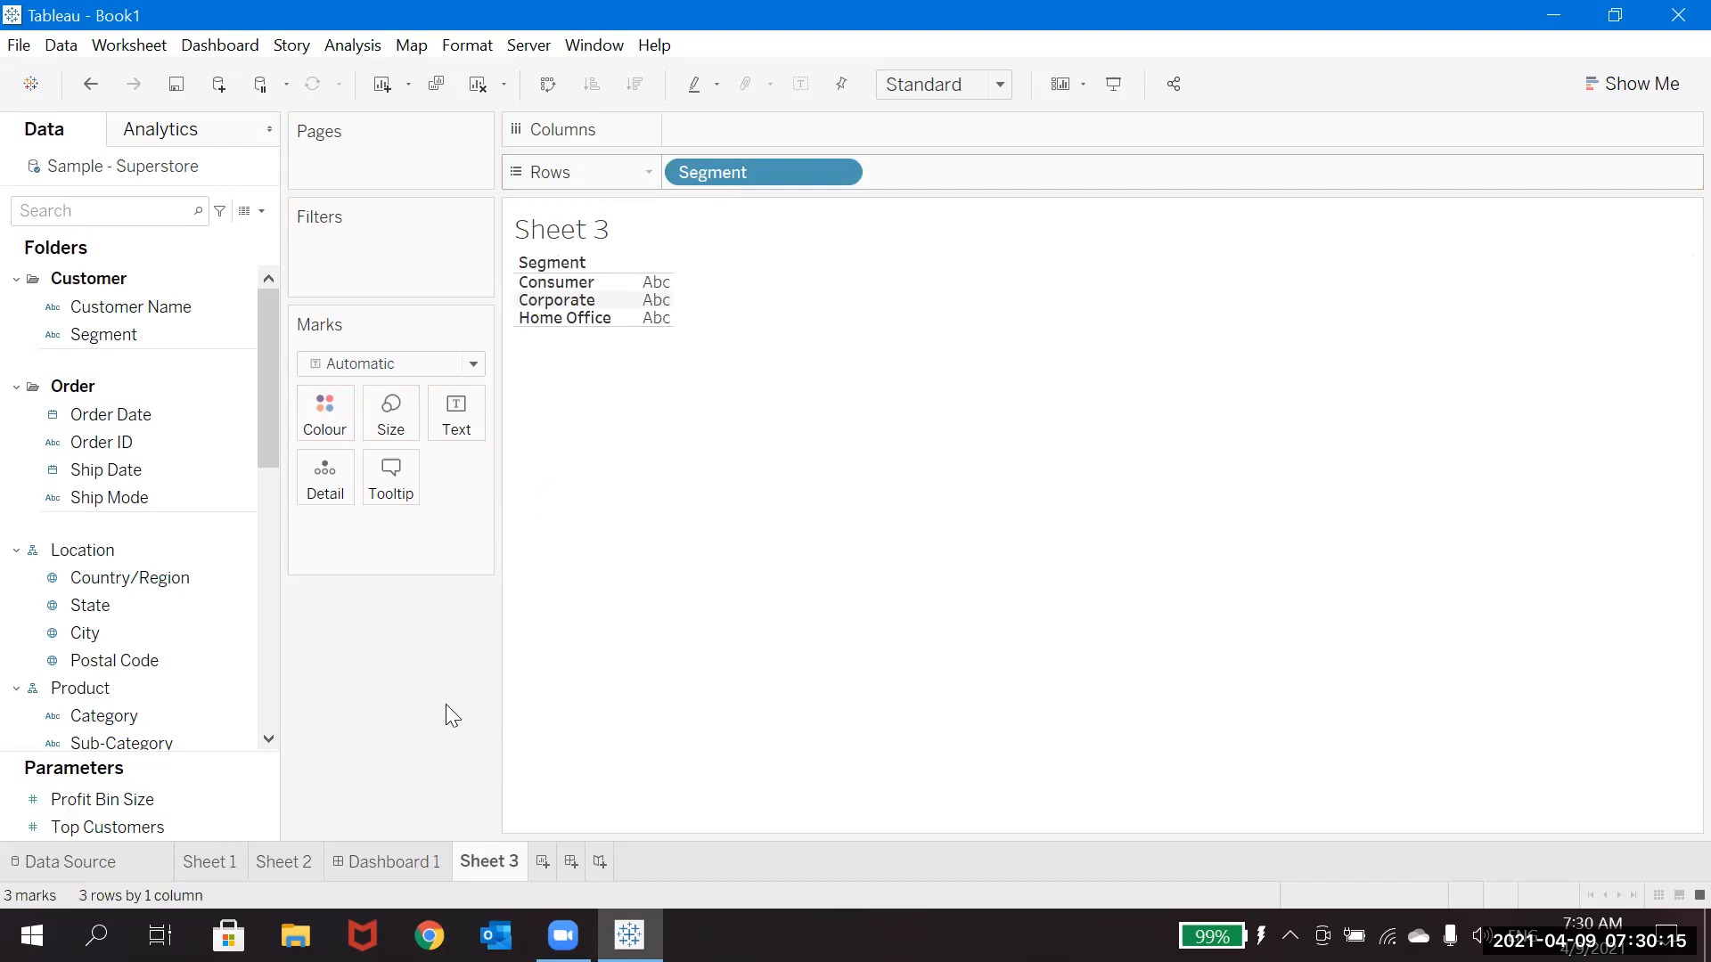
Add Sales and Profit as text values for each segment and convert the view to a text table.
click(273, 720)
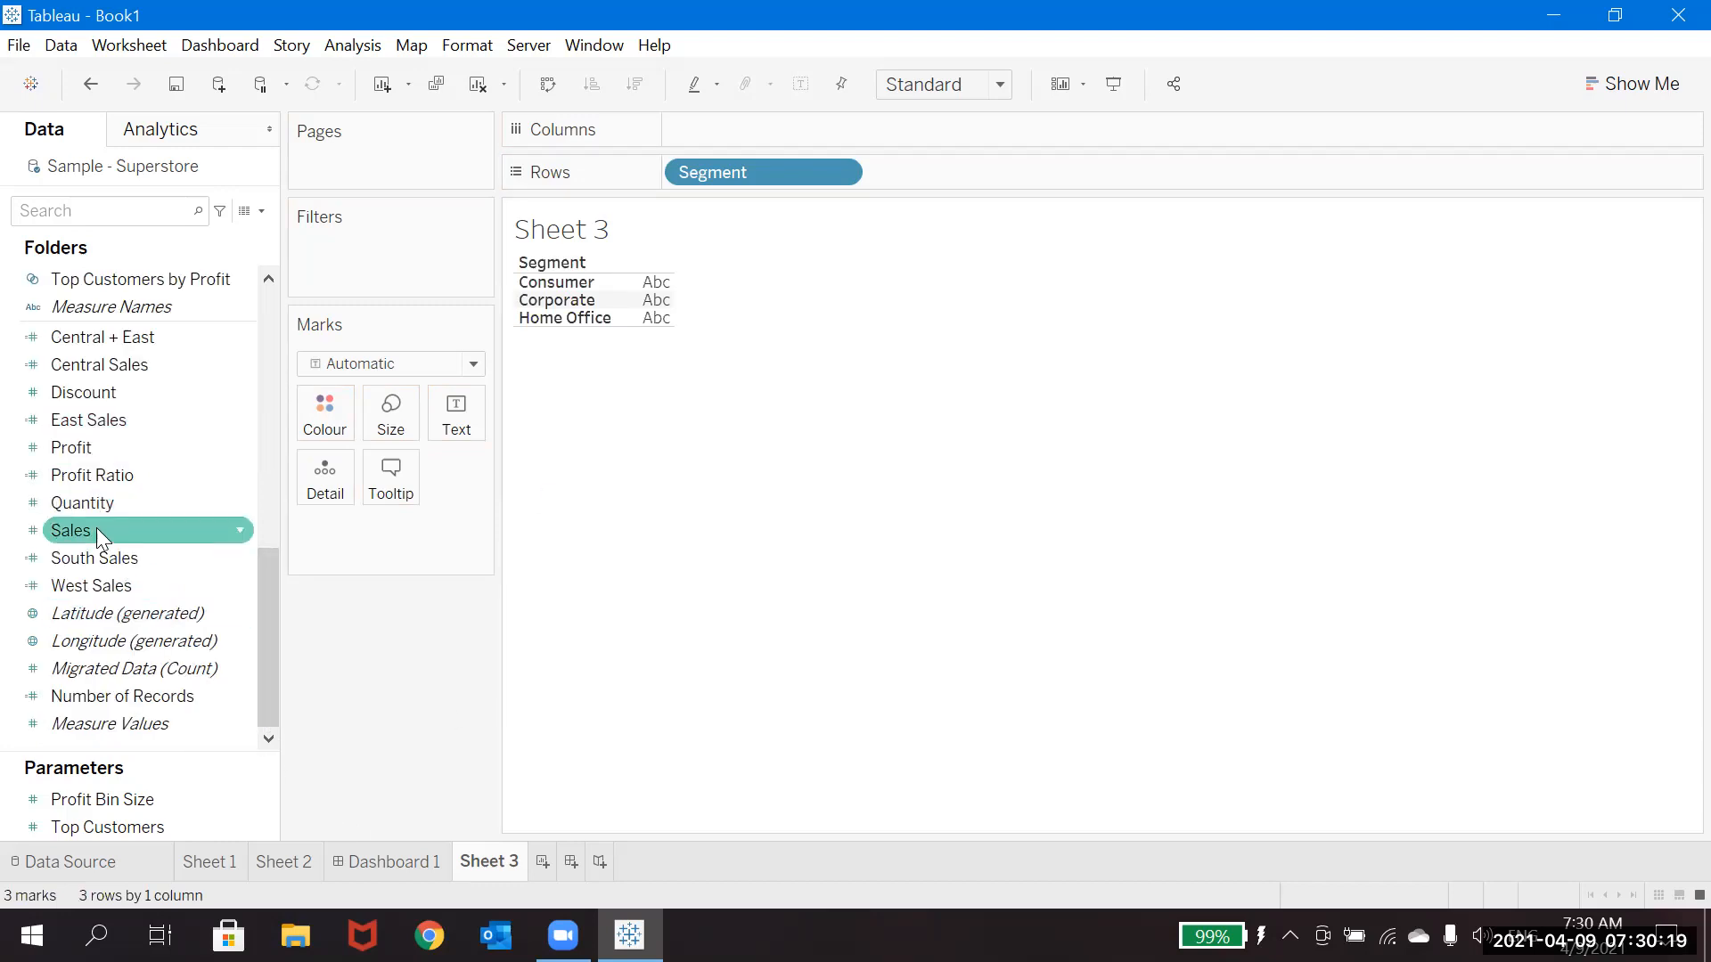
drag(96, 527, 456, 413)
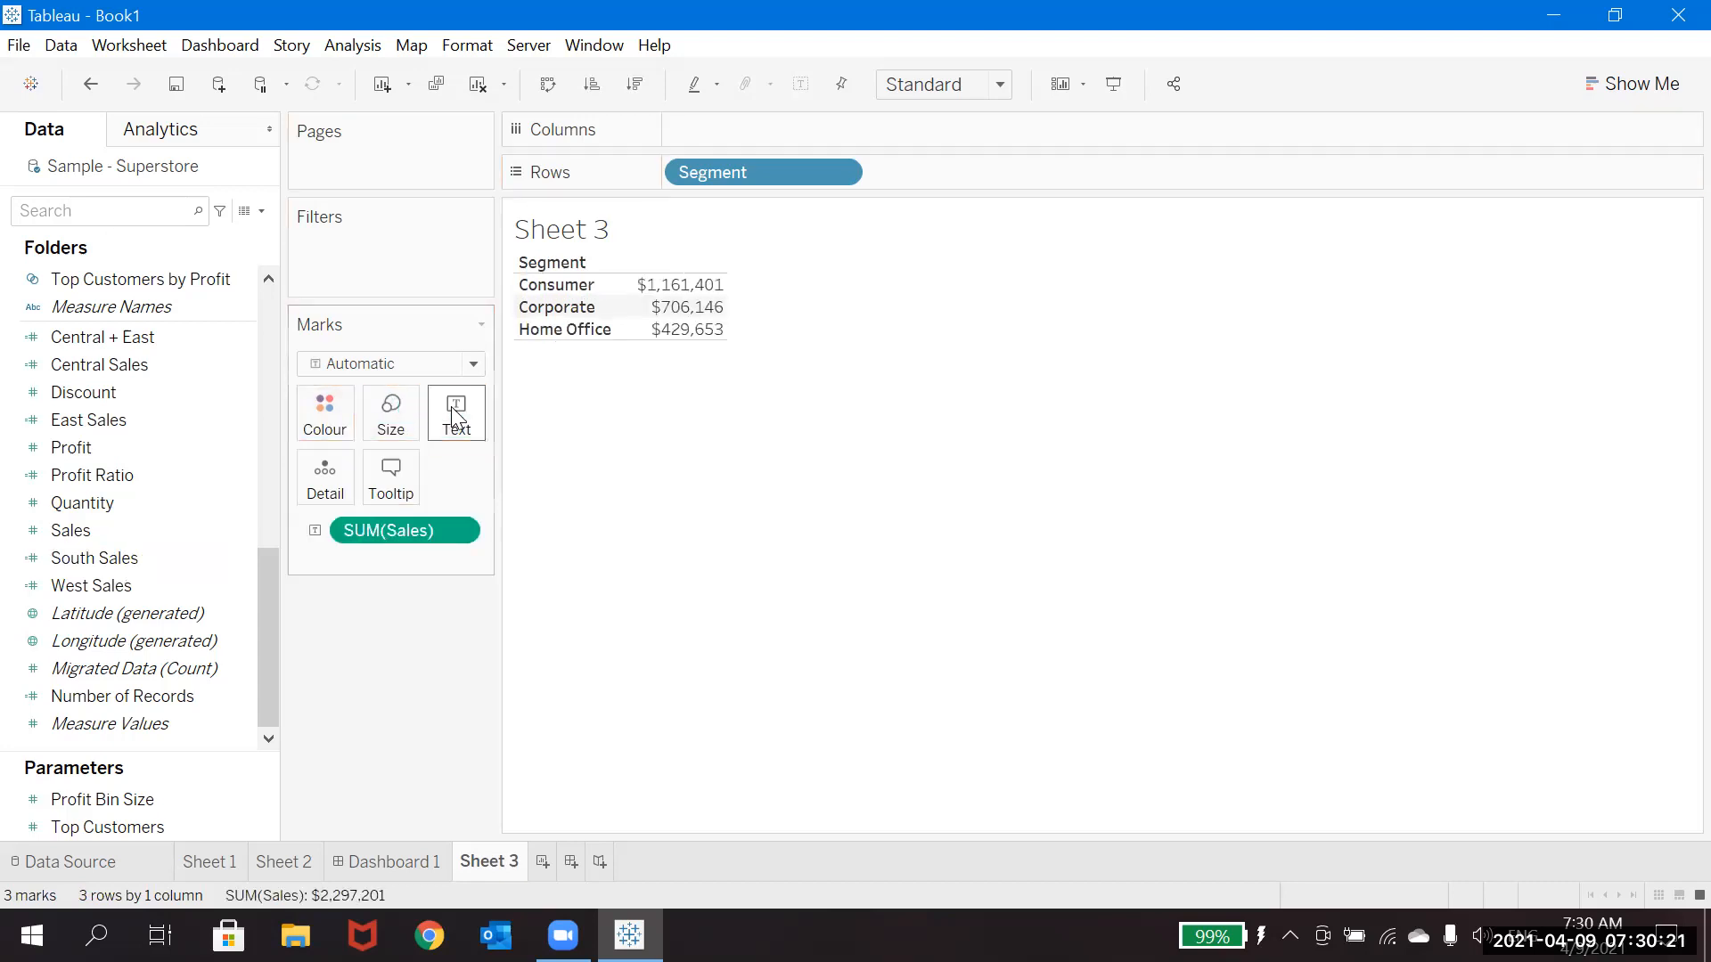
drag(117, 449, 466, 412)
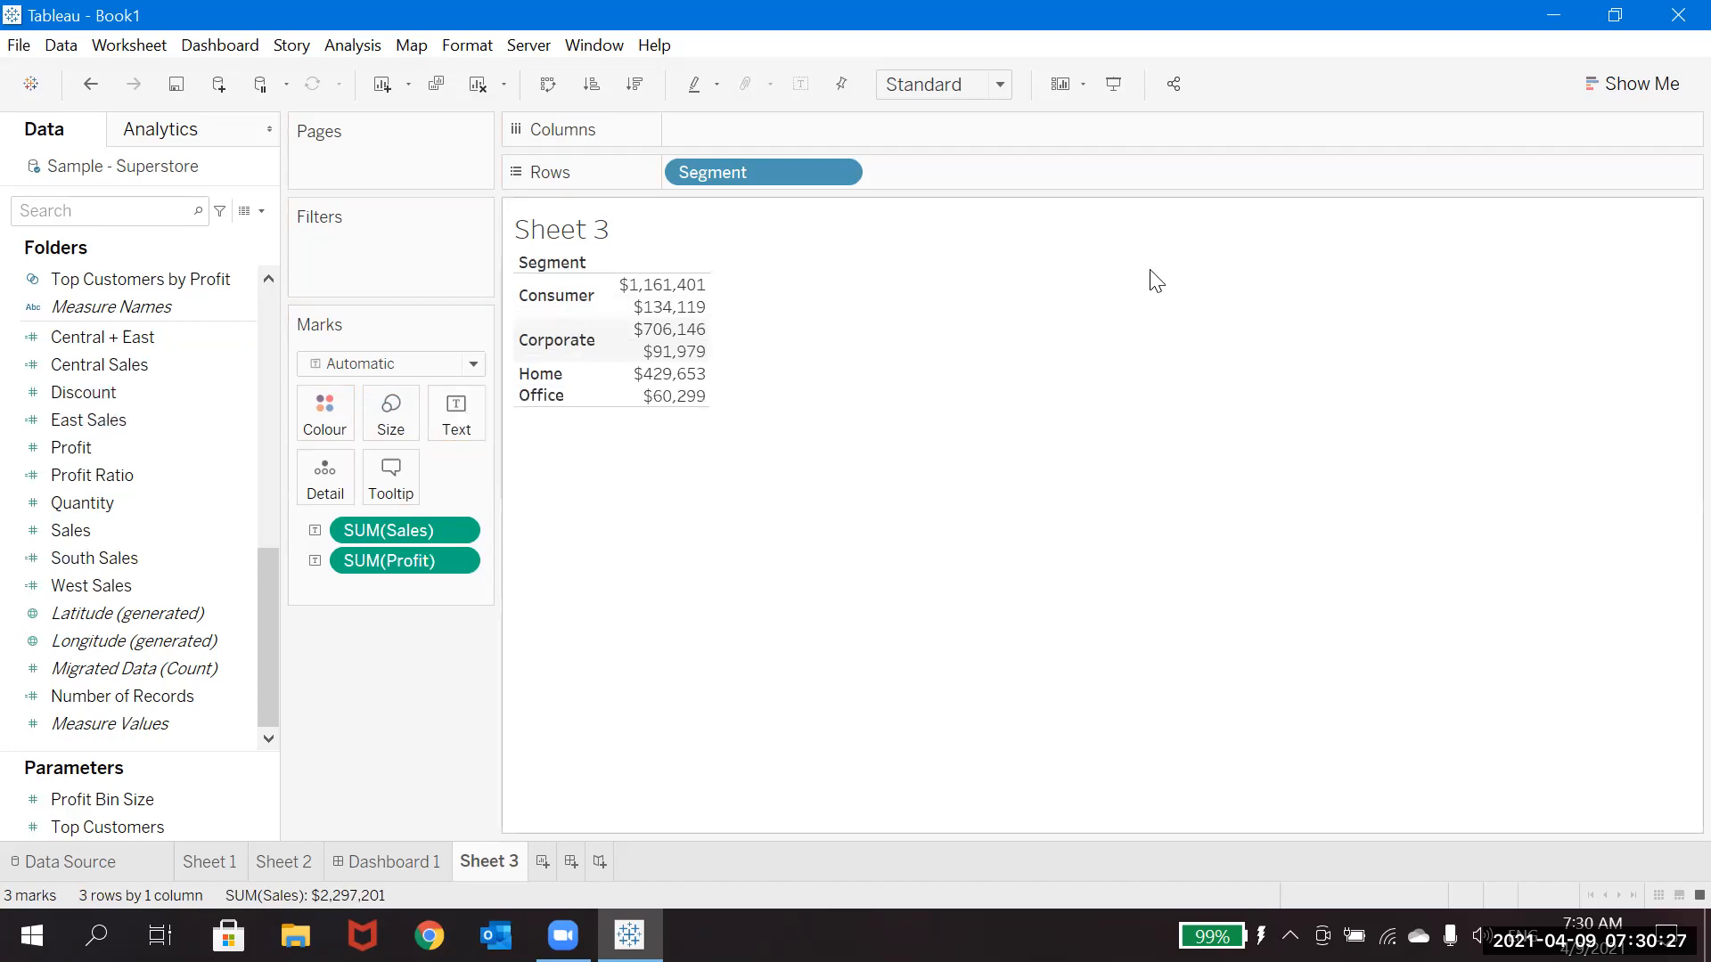
click(1648, 84)
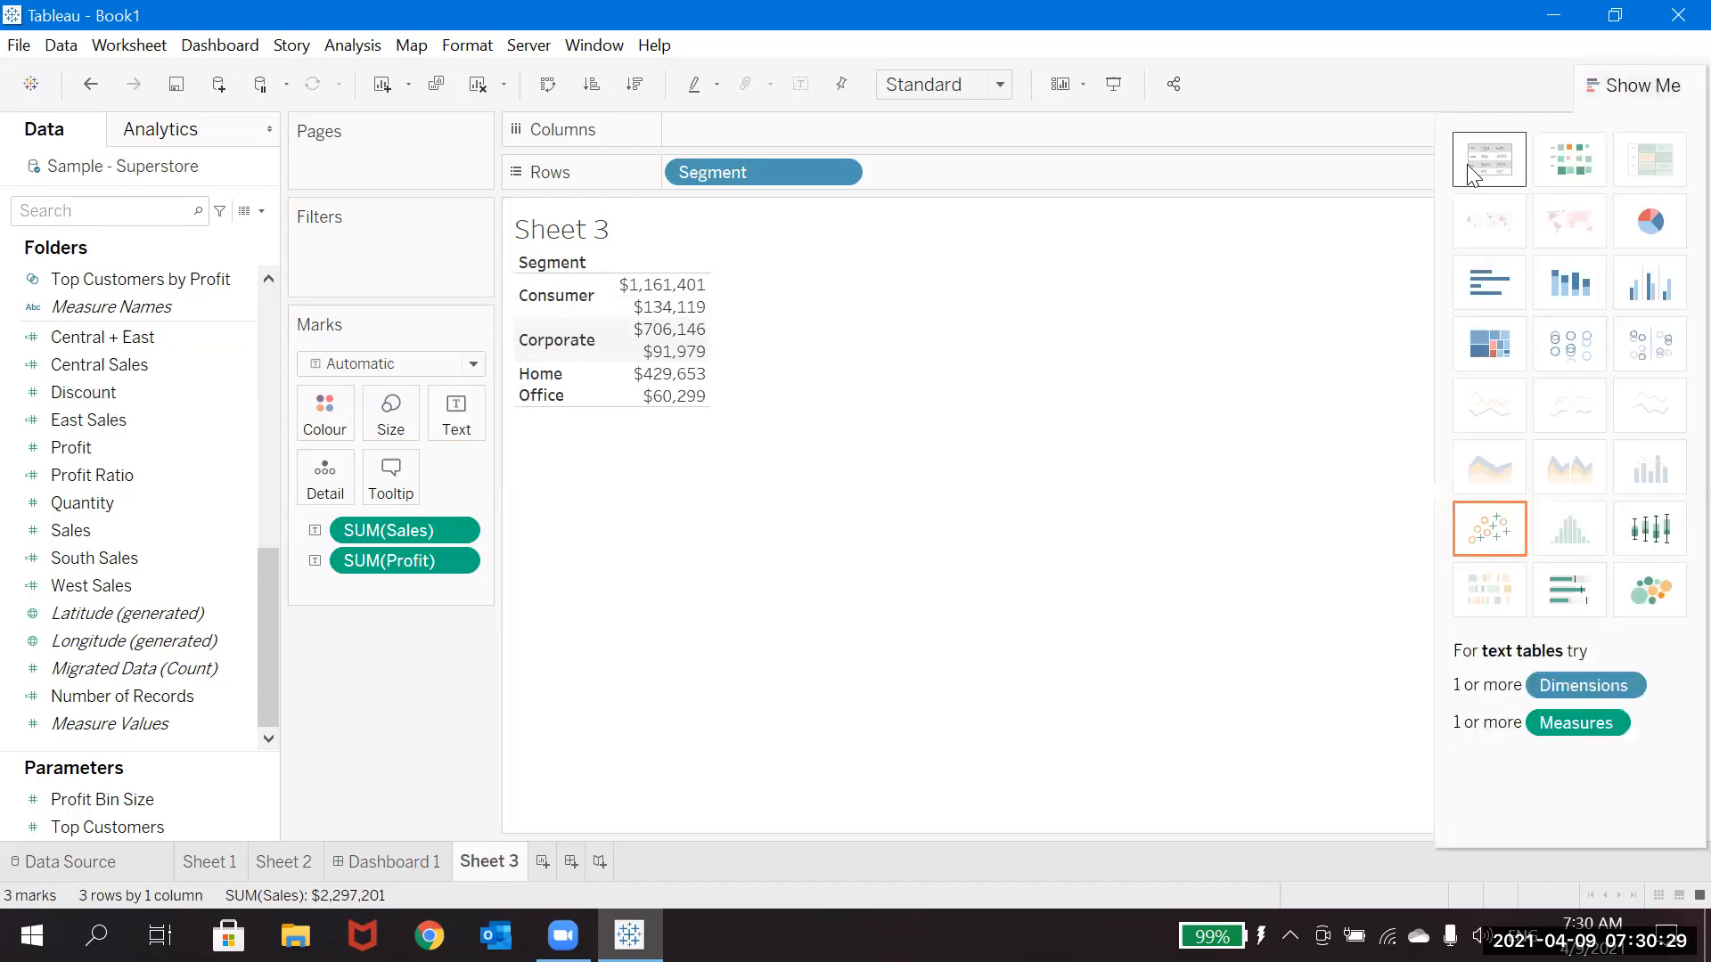
click(1468, 175)
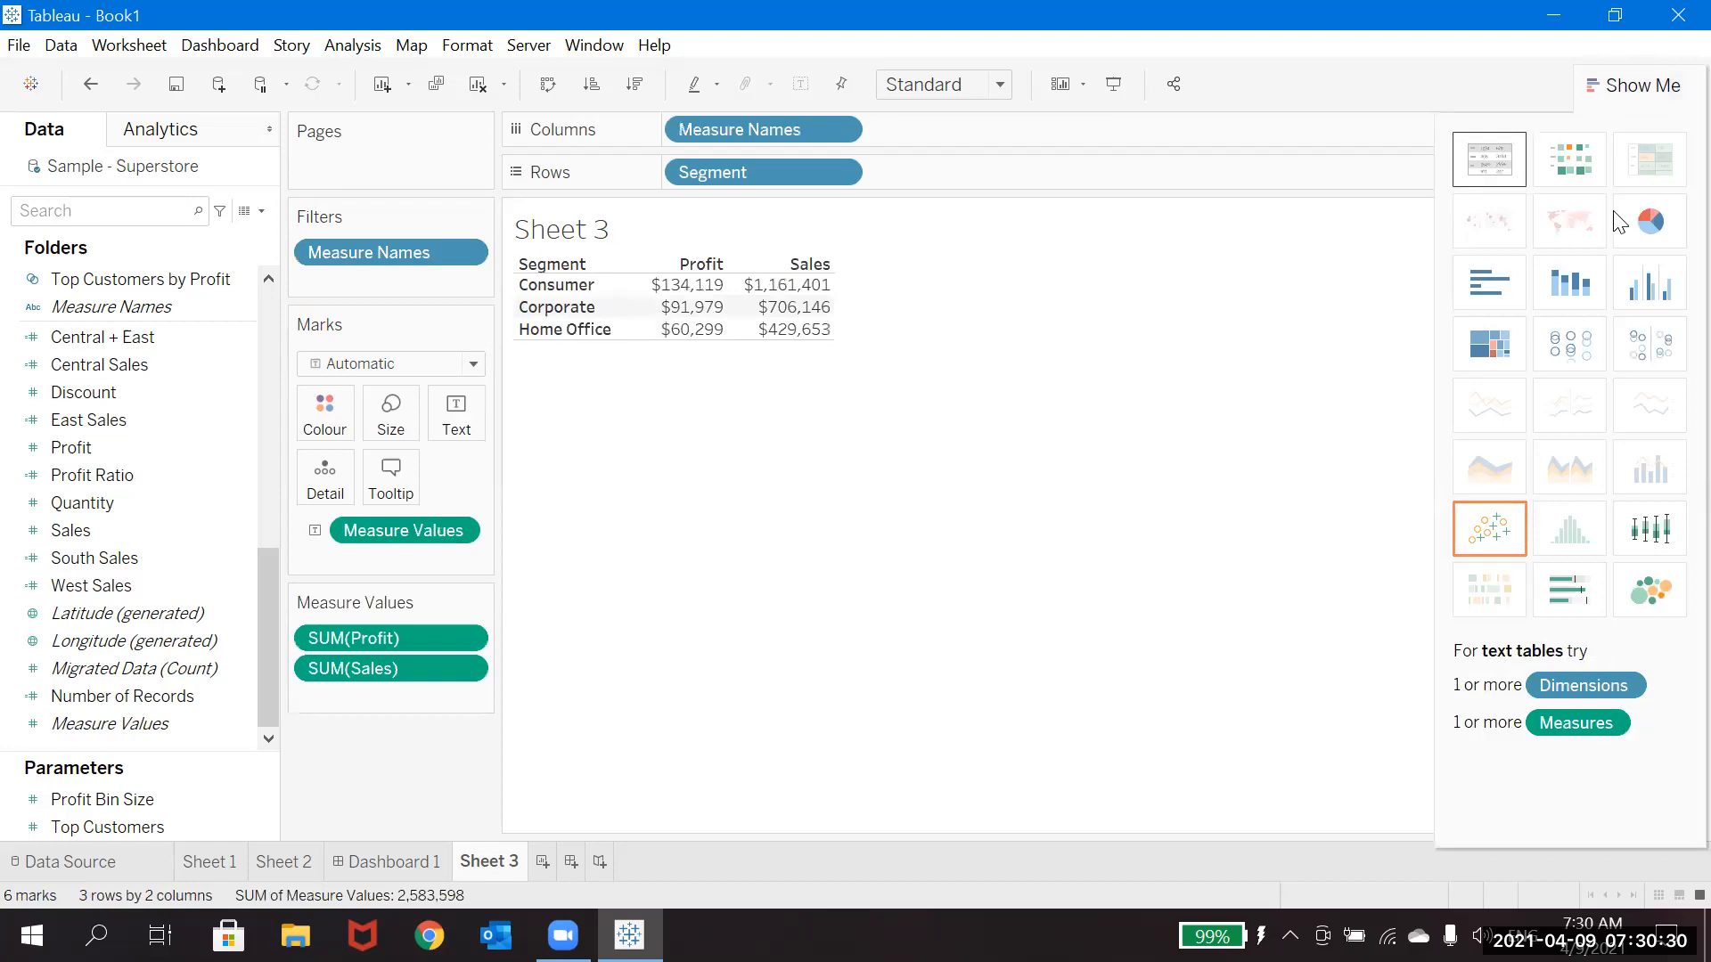
click(1649, 92)
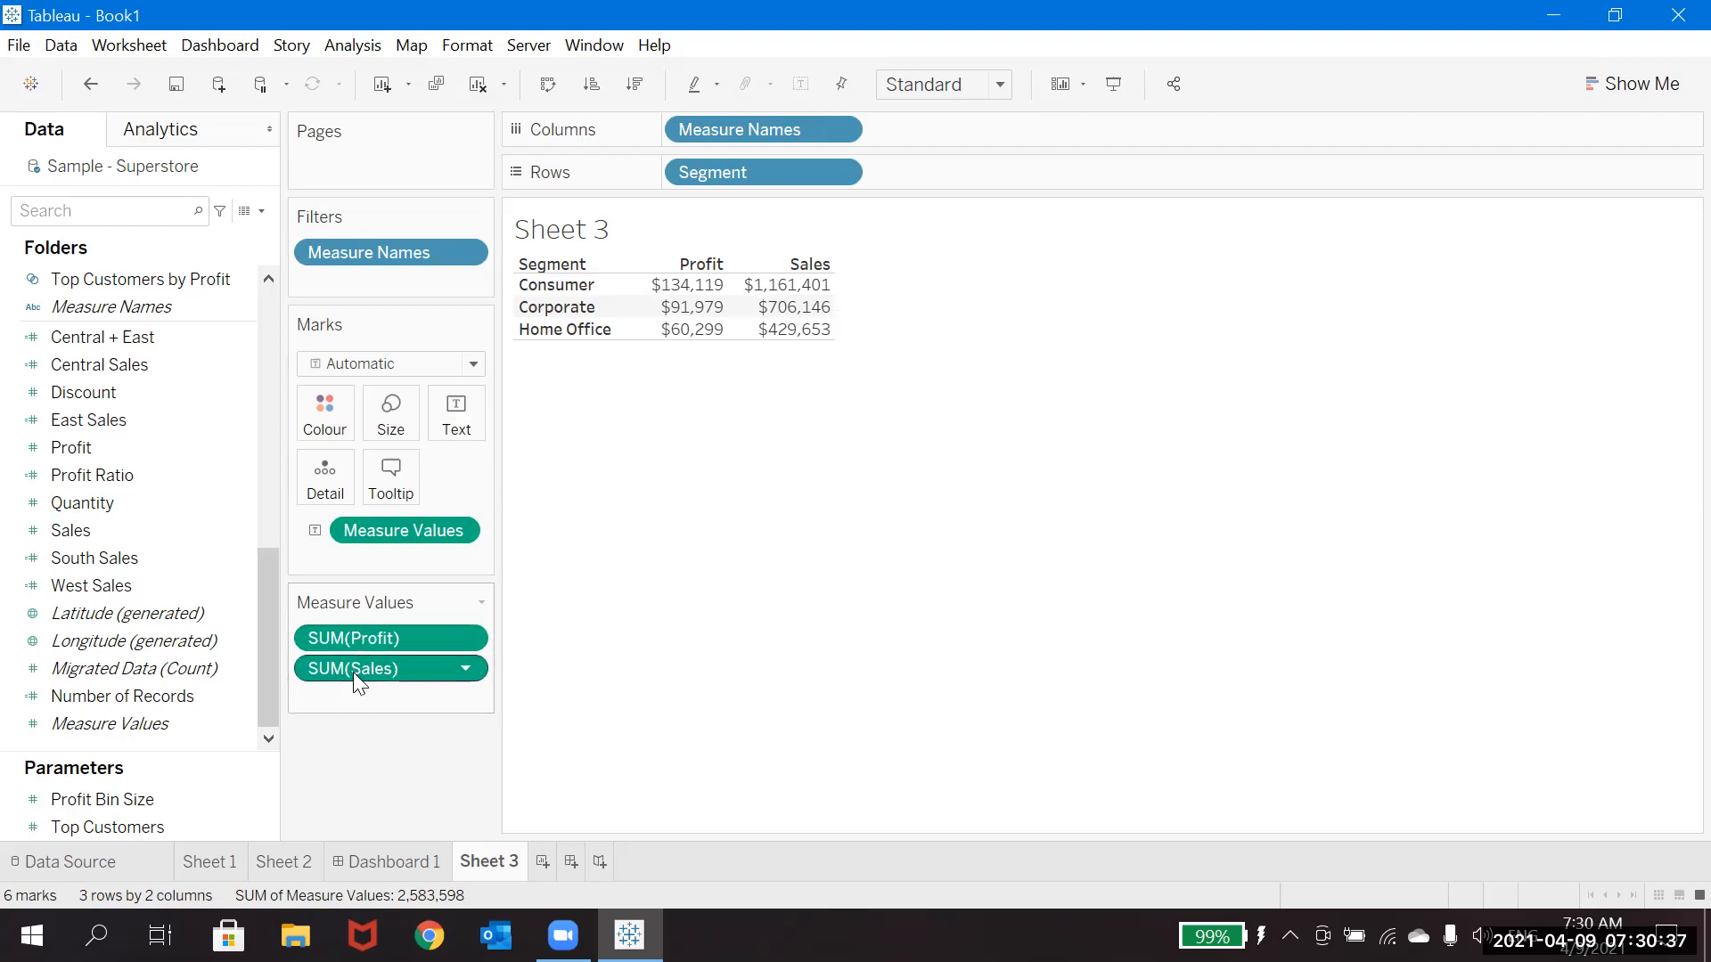
Create a calculated field from Profit, wrap the field as SUM([Profit]) and append a plus sign.
right_click(109, 447)
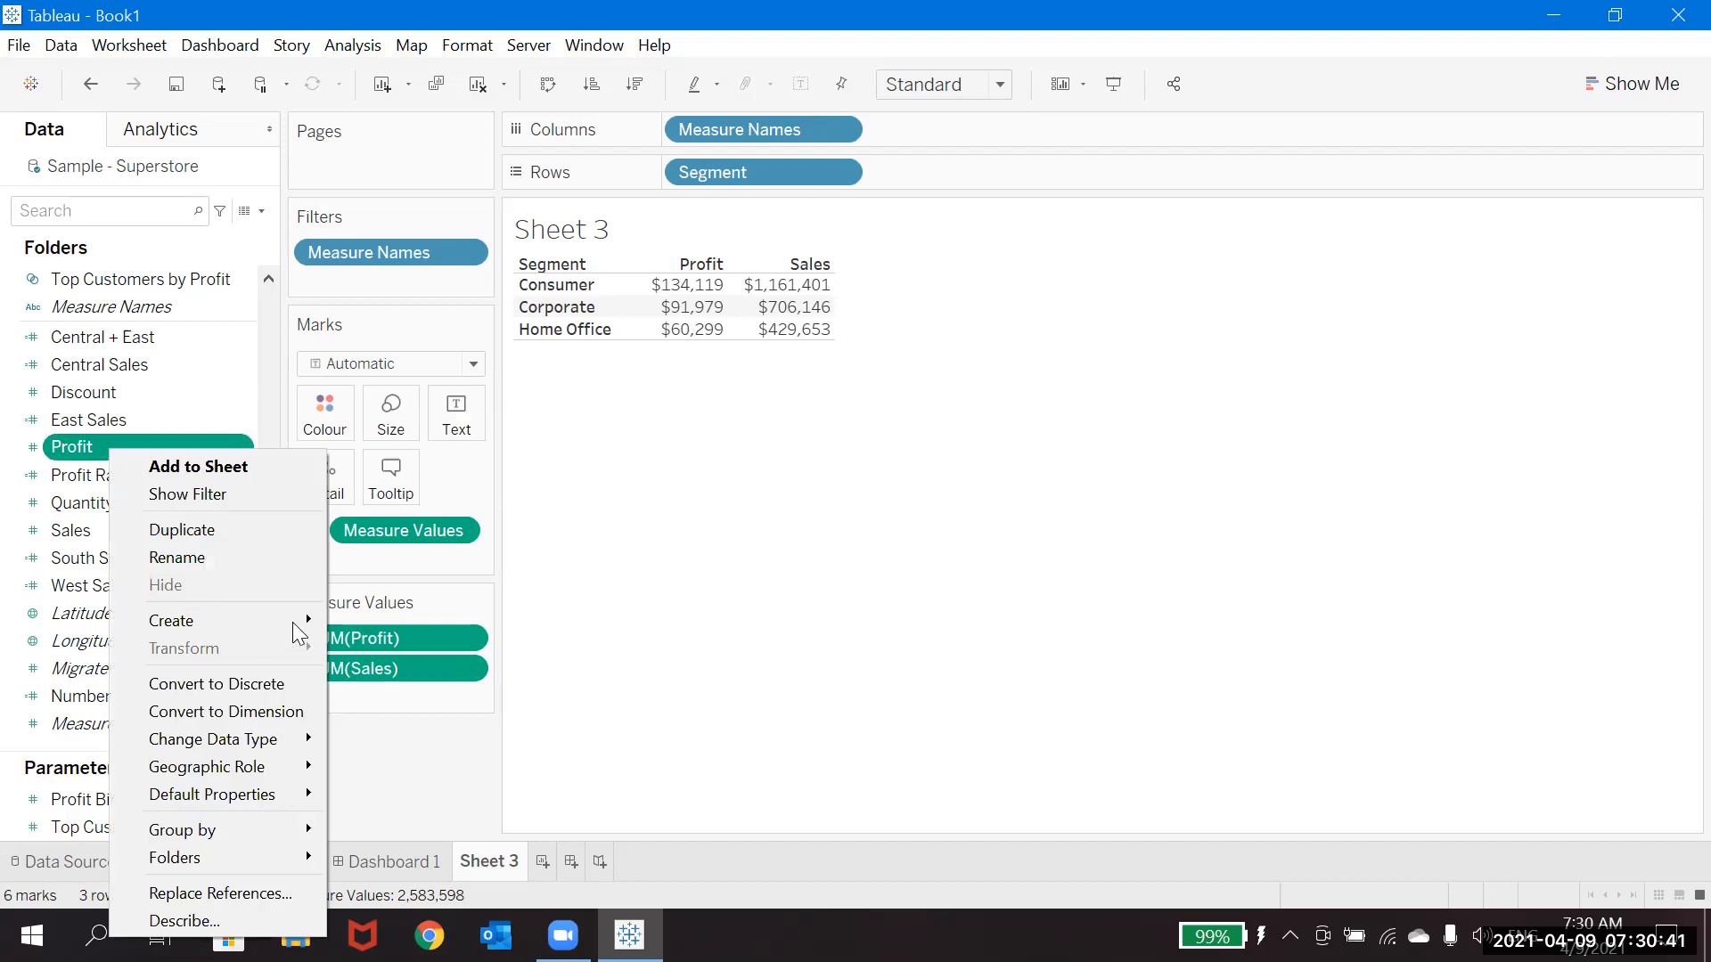
mouse_move(306, 615)
click(432, 626)
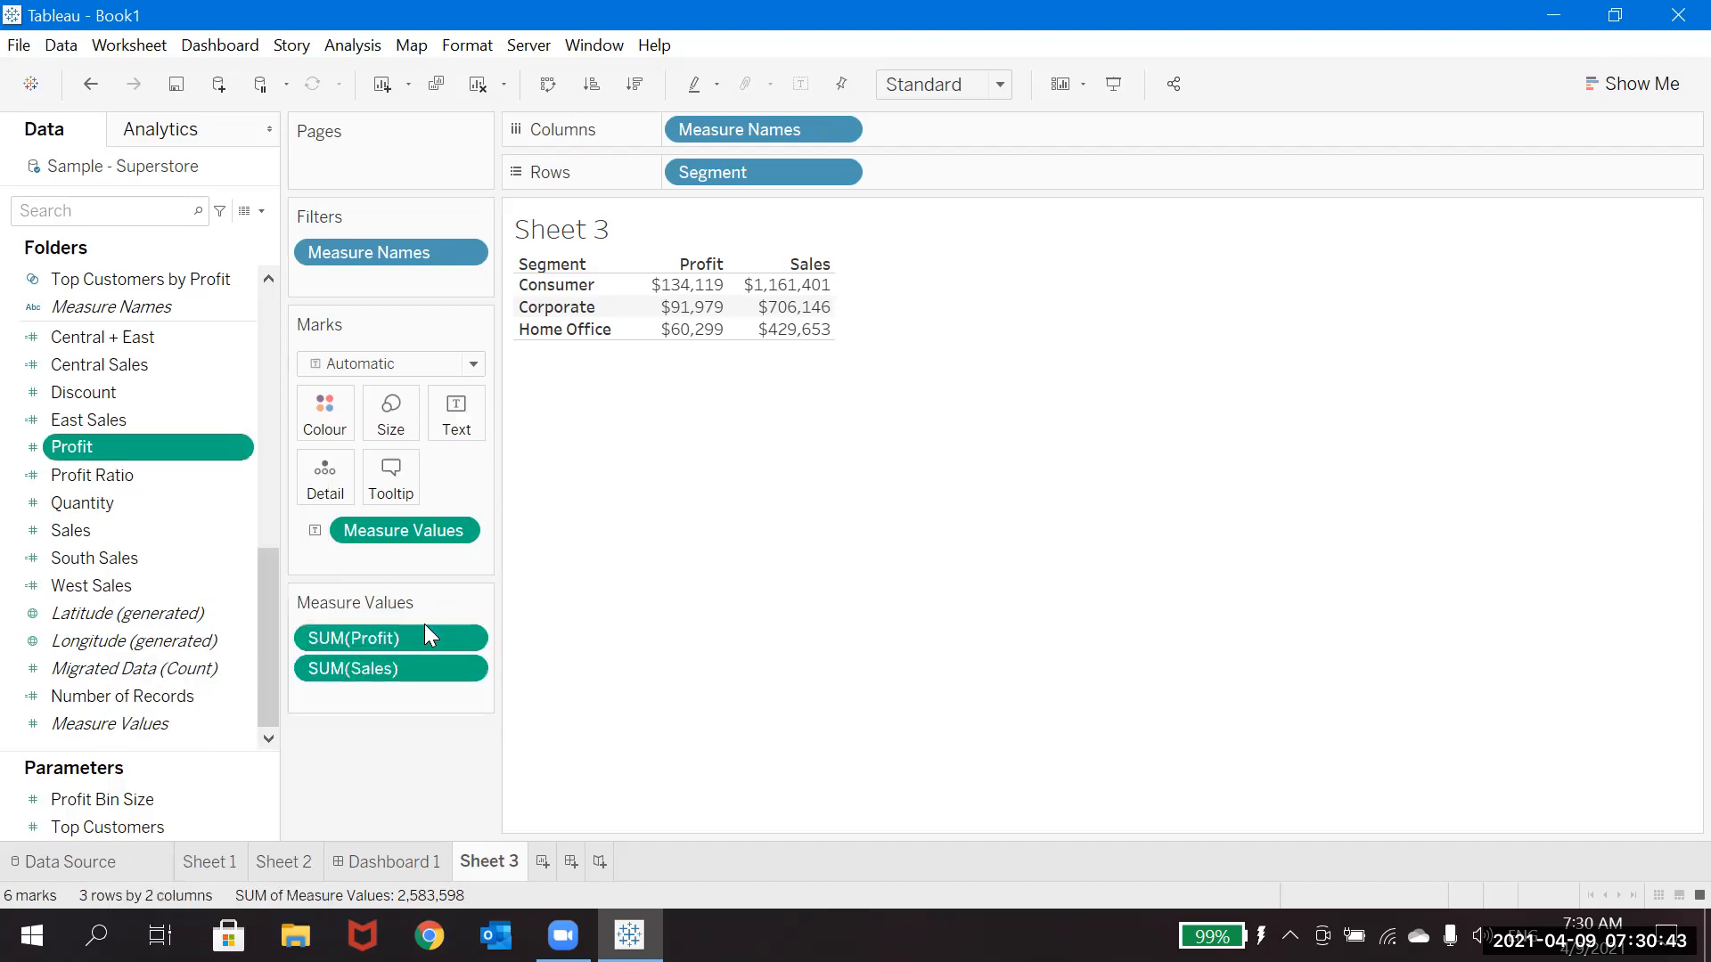
click(547, 473)
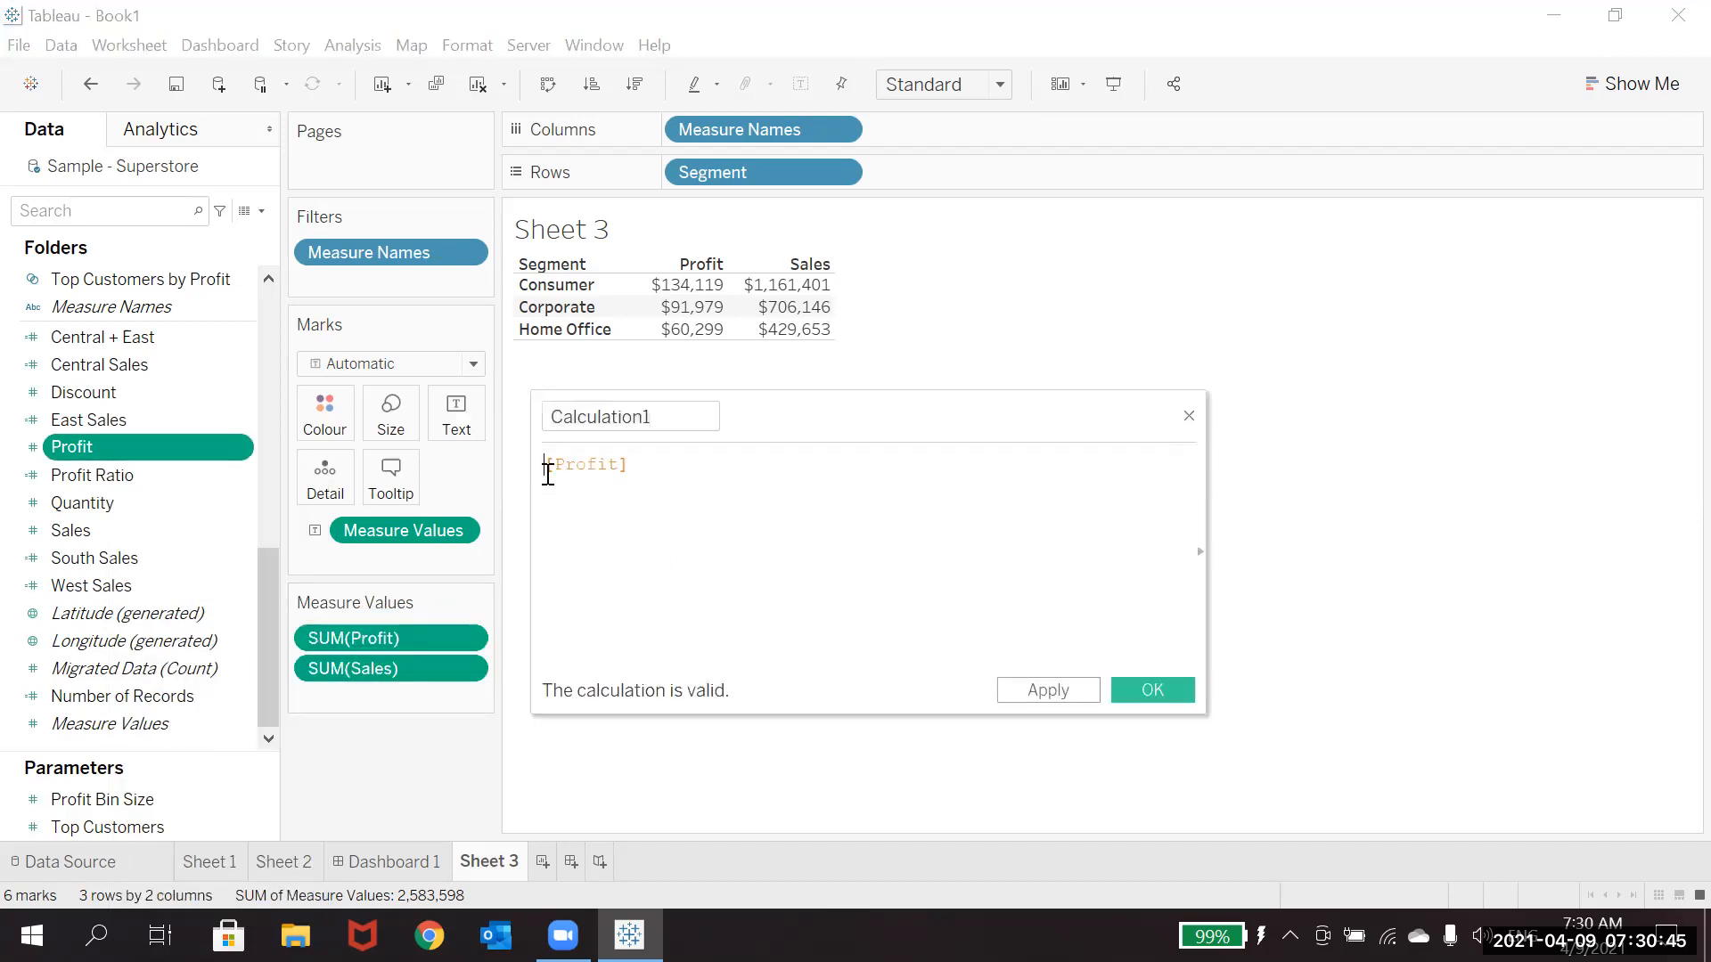
text(SUM()
key(BackSpace)
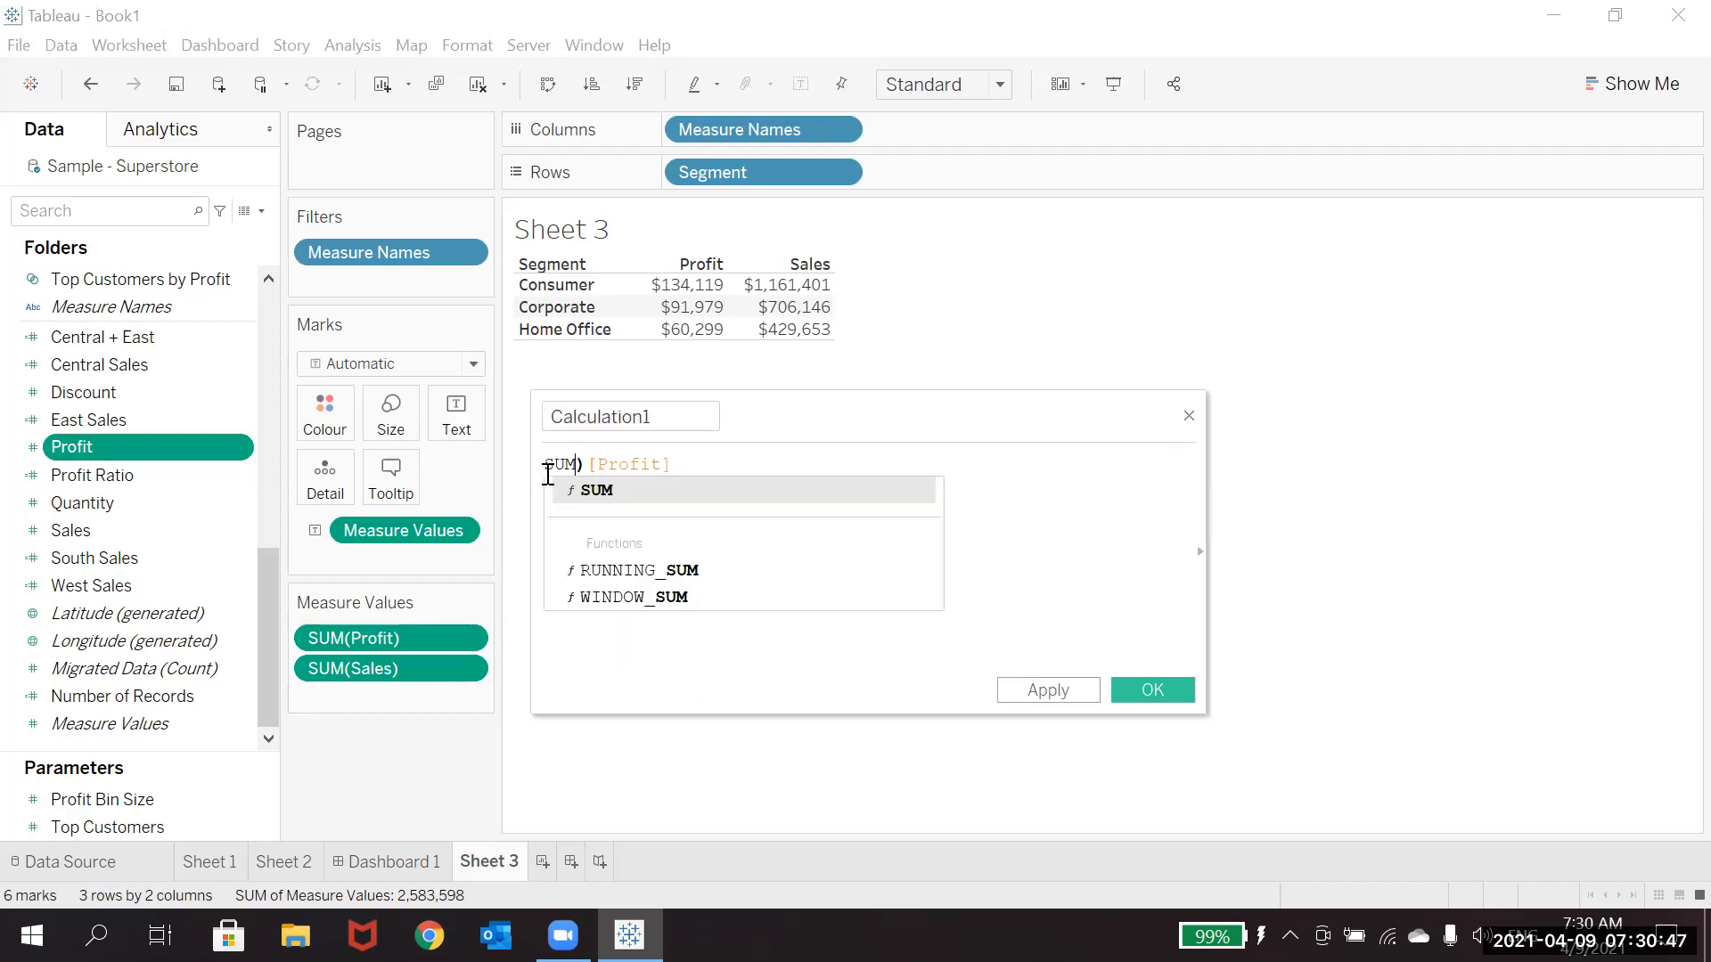
key(Delete)
text(()
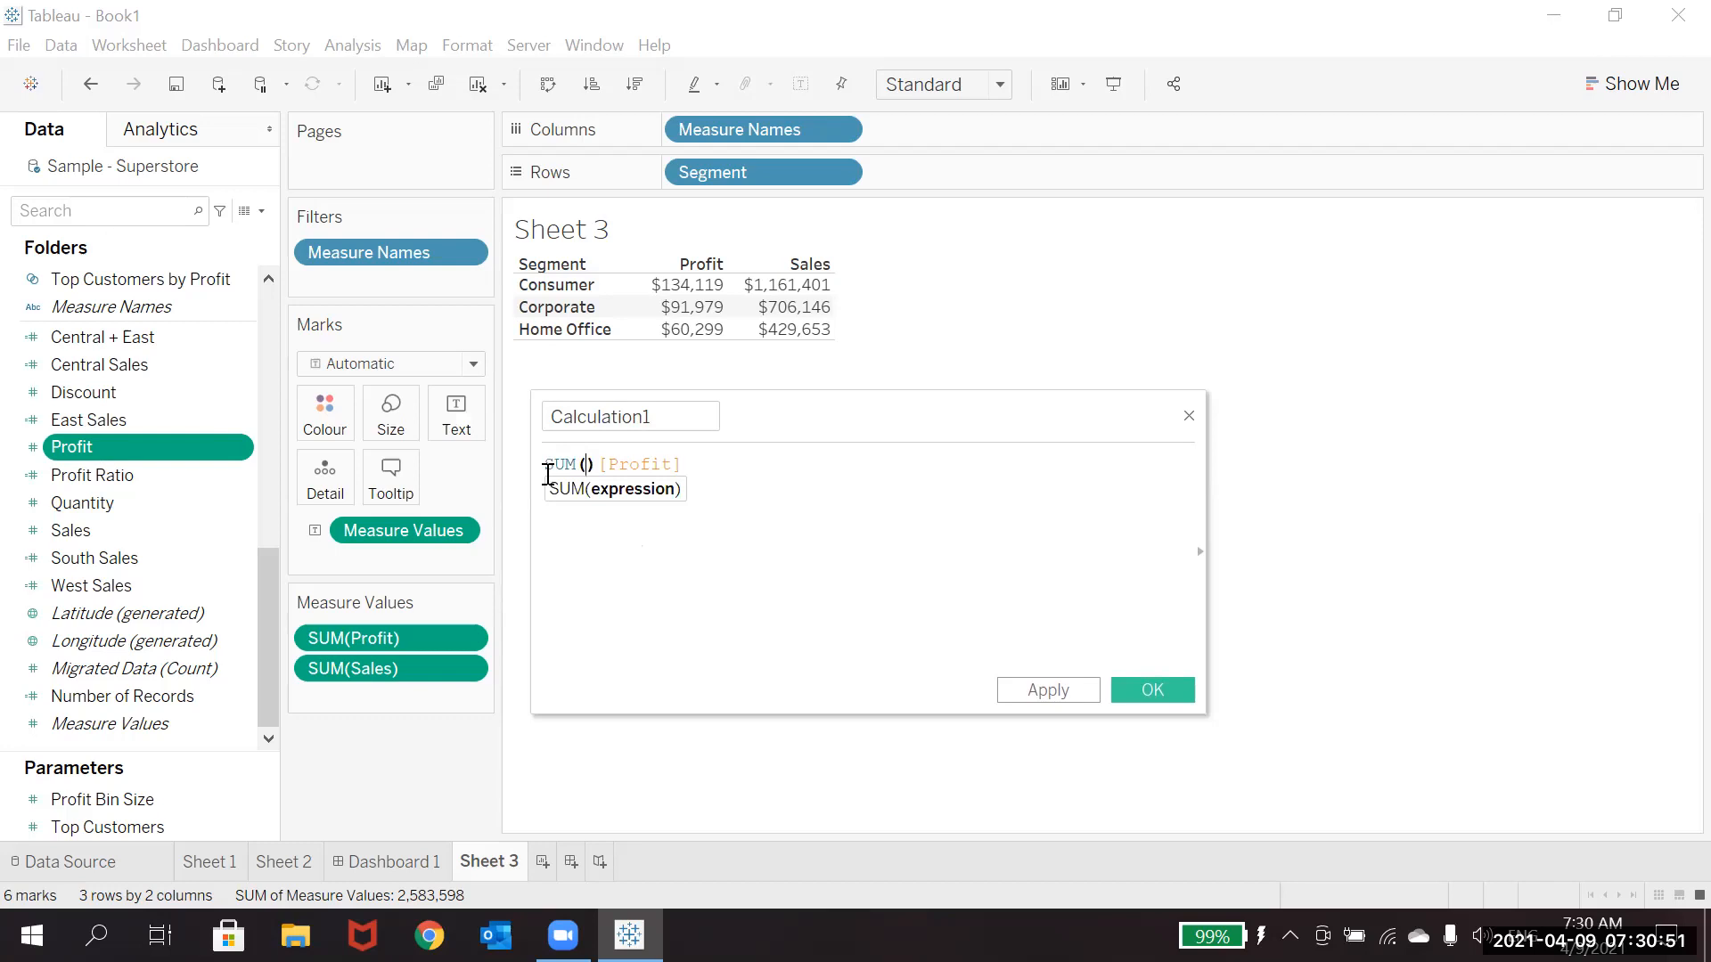
key(End)
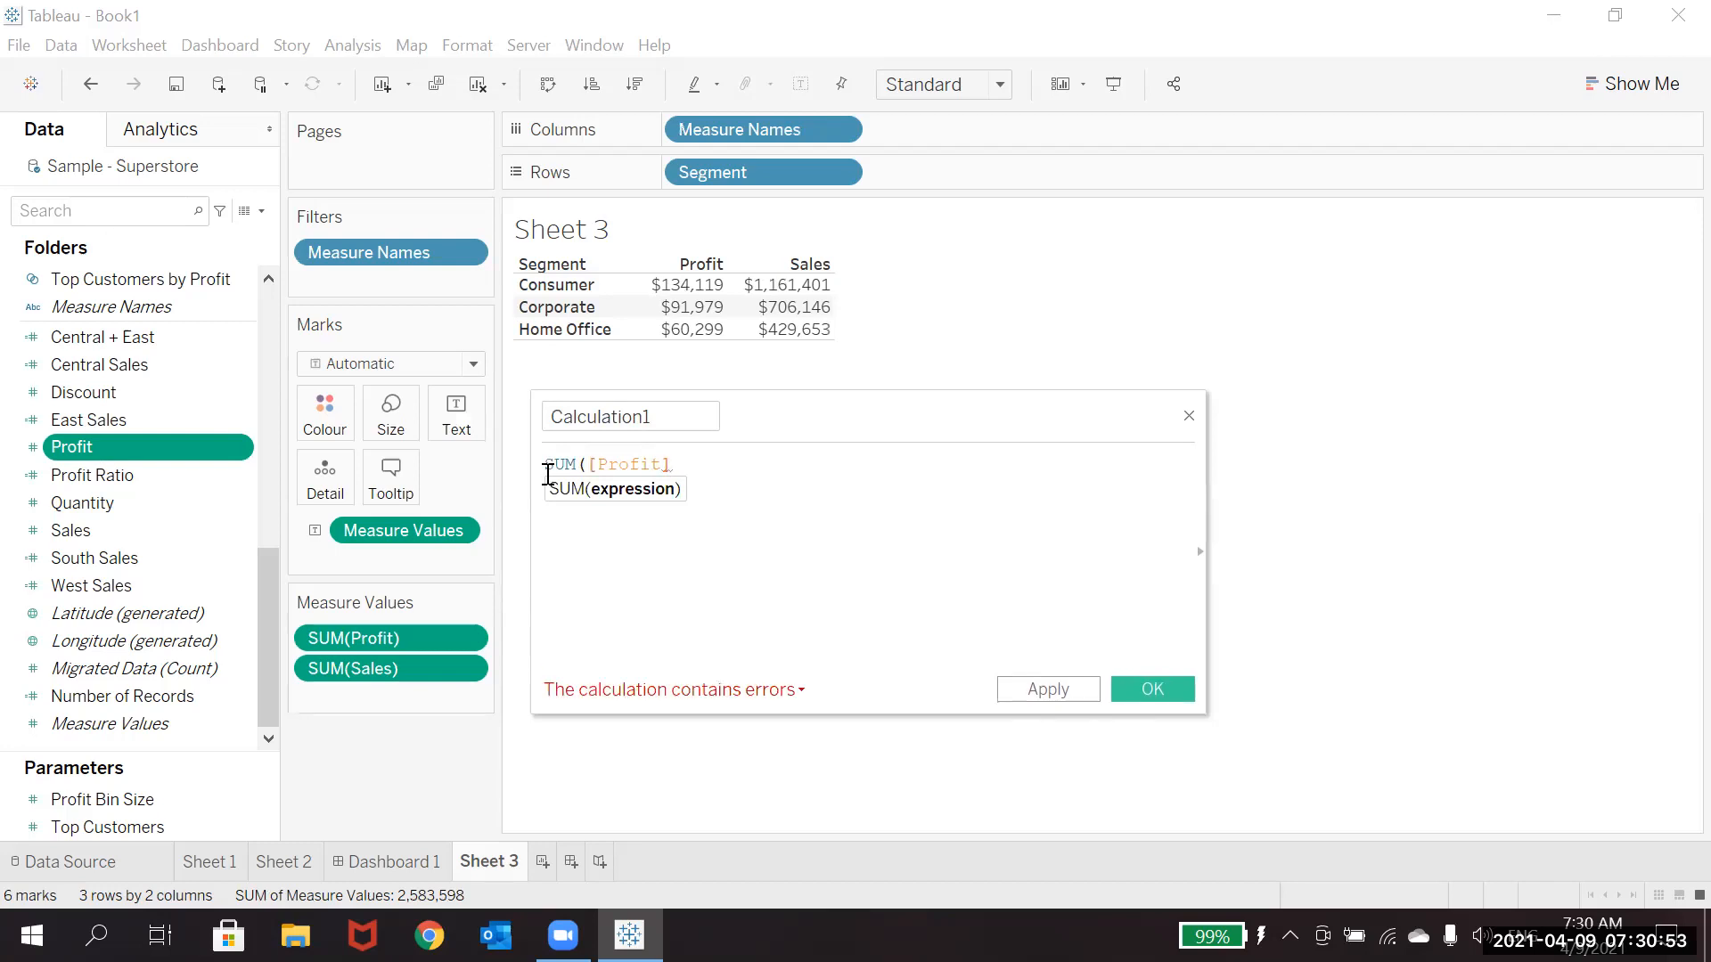
text()+)
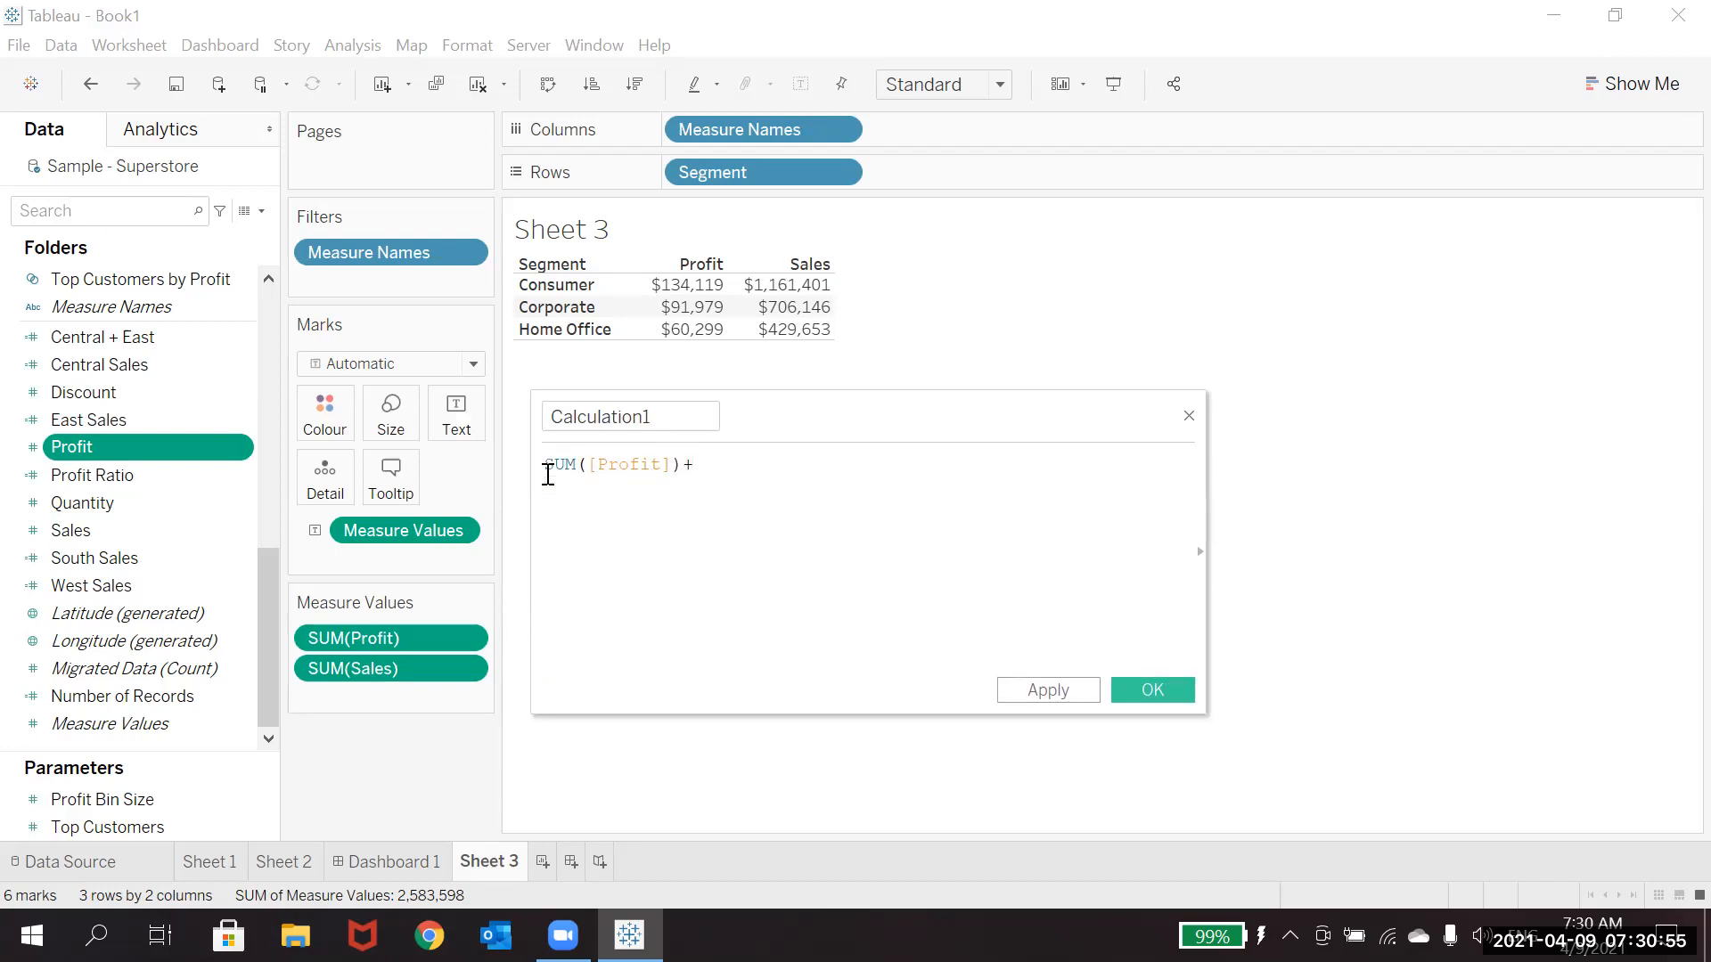
Complete the formula as SUM([Profit])+SUM([Sales]) and save the calculated field under its default name.
text(SUM)
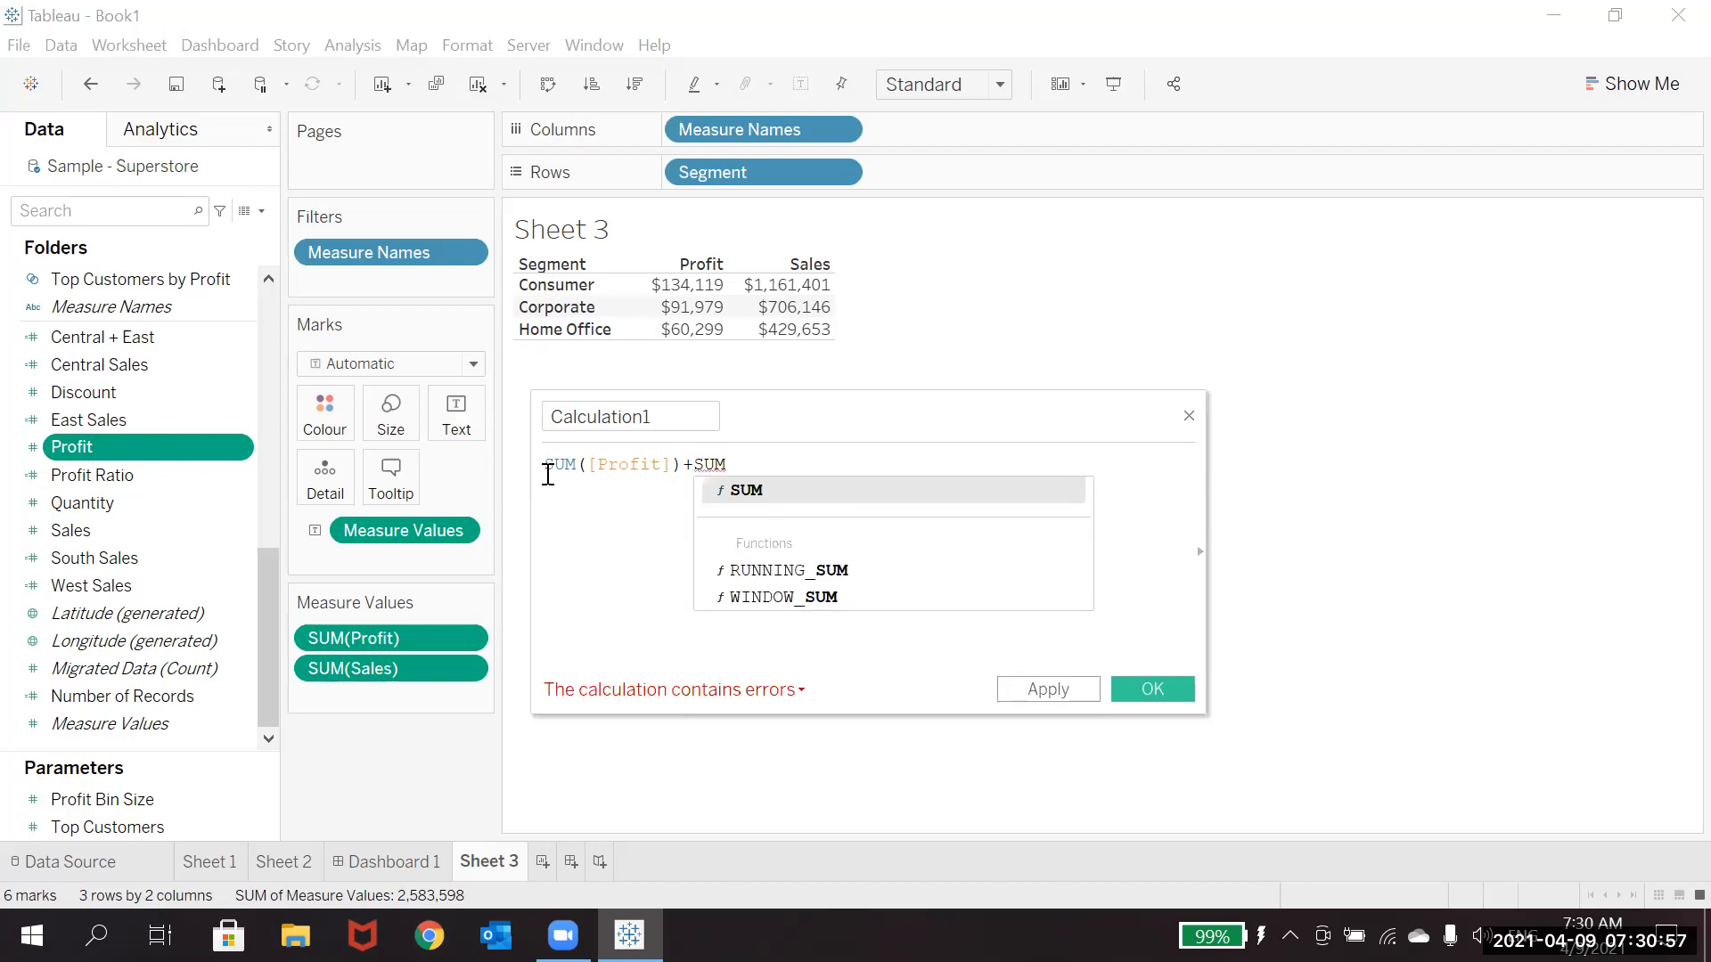
text((Sal)
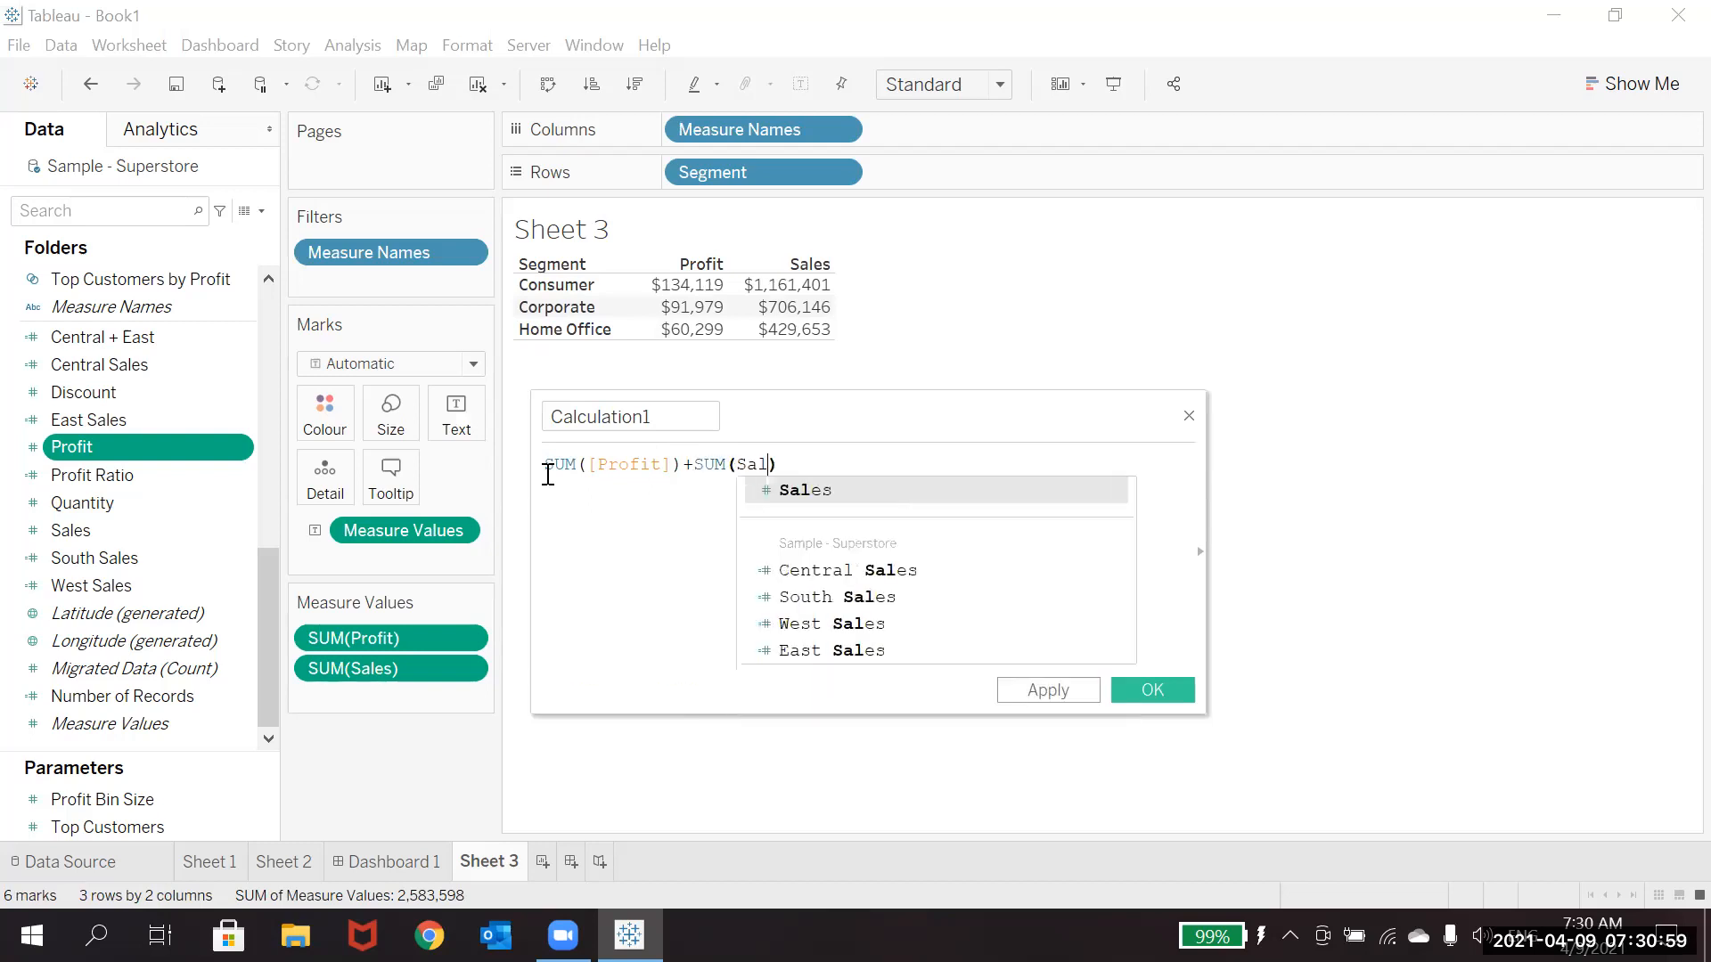
key(Return)
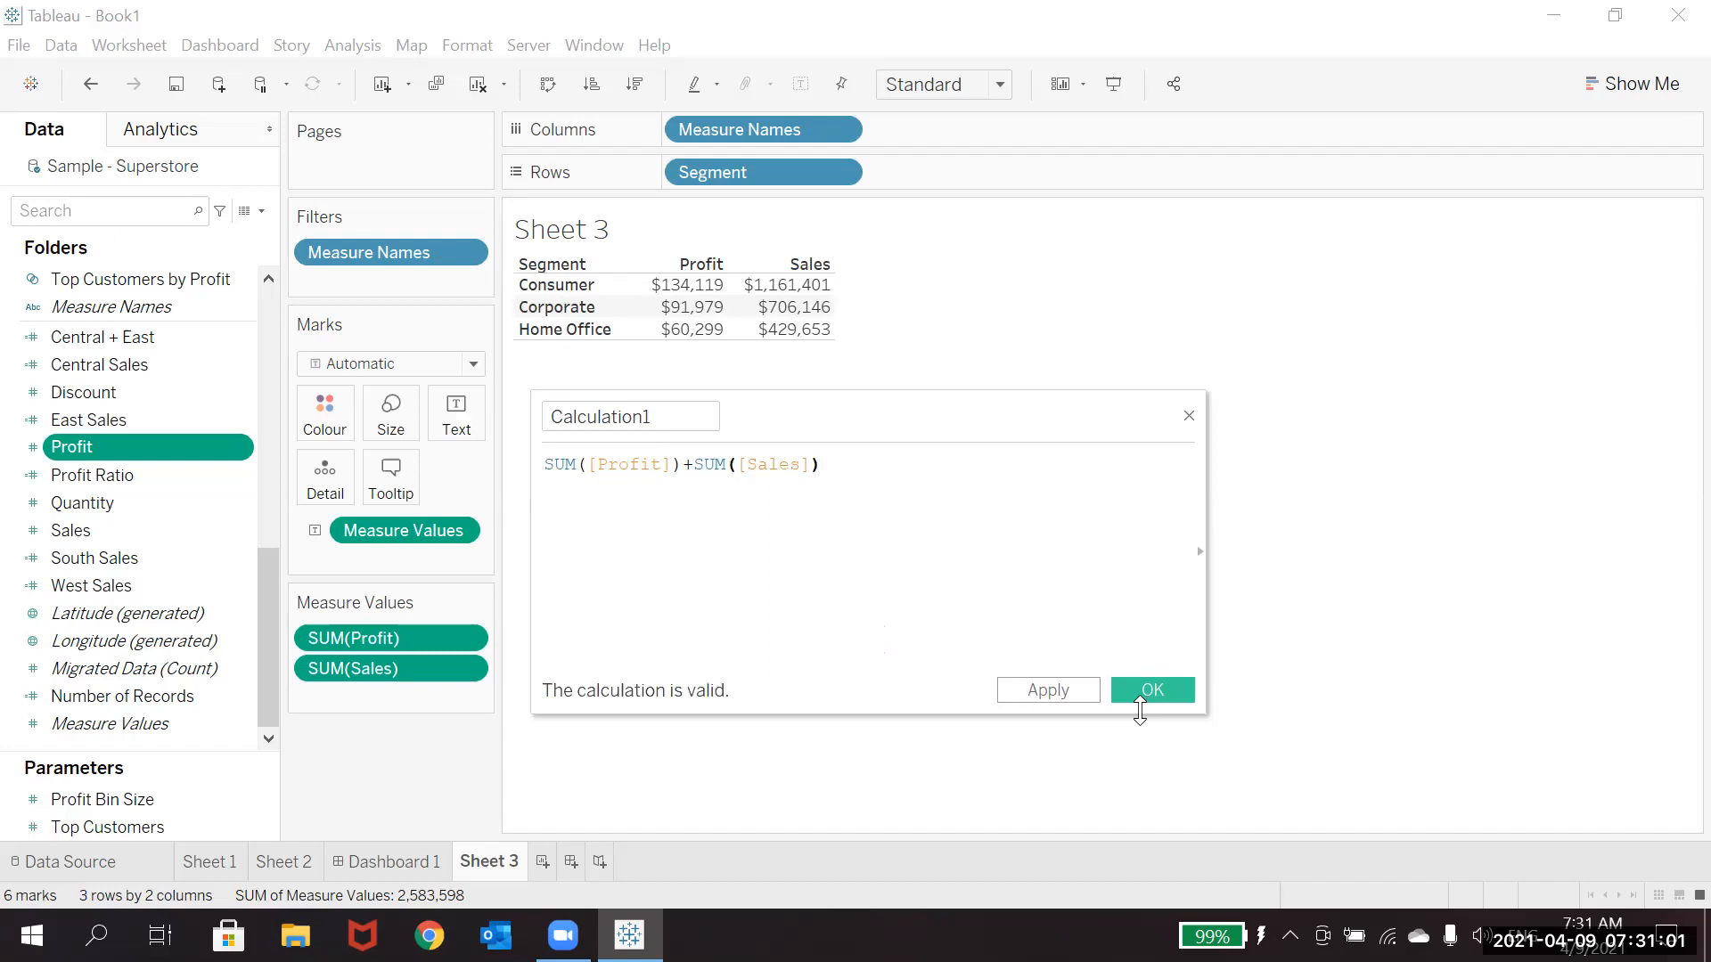
click(1146, 690)
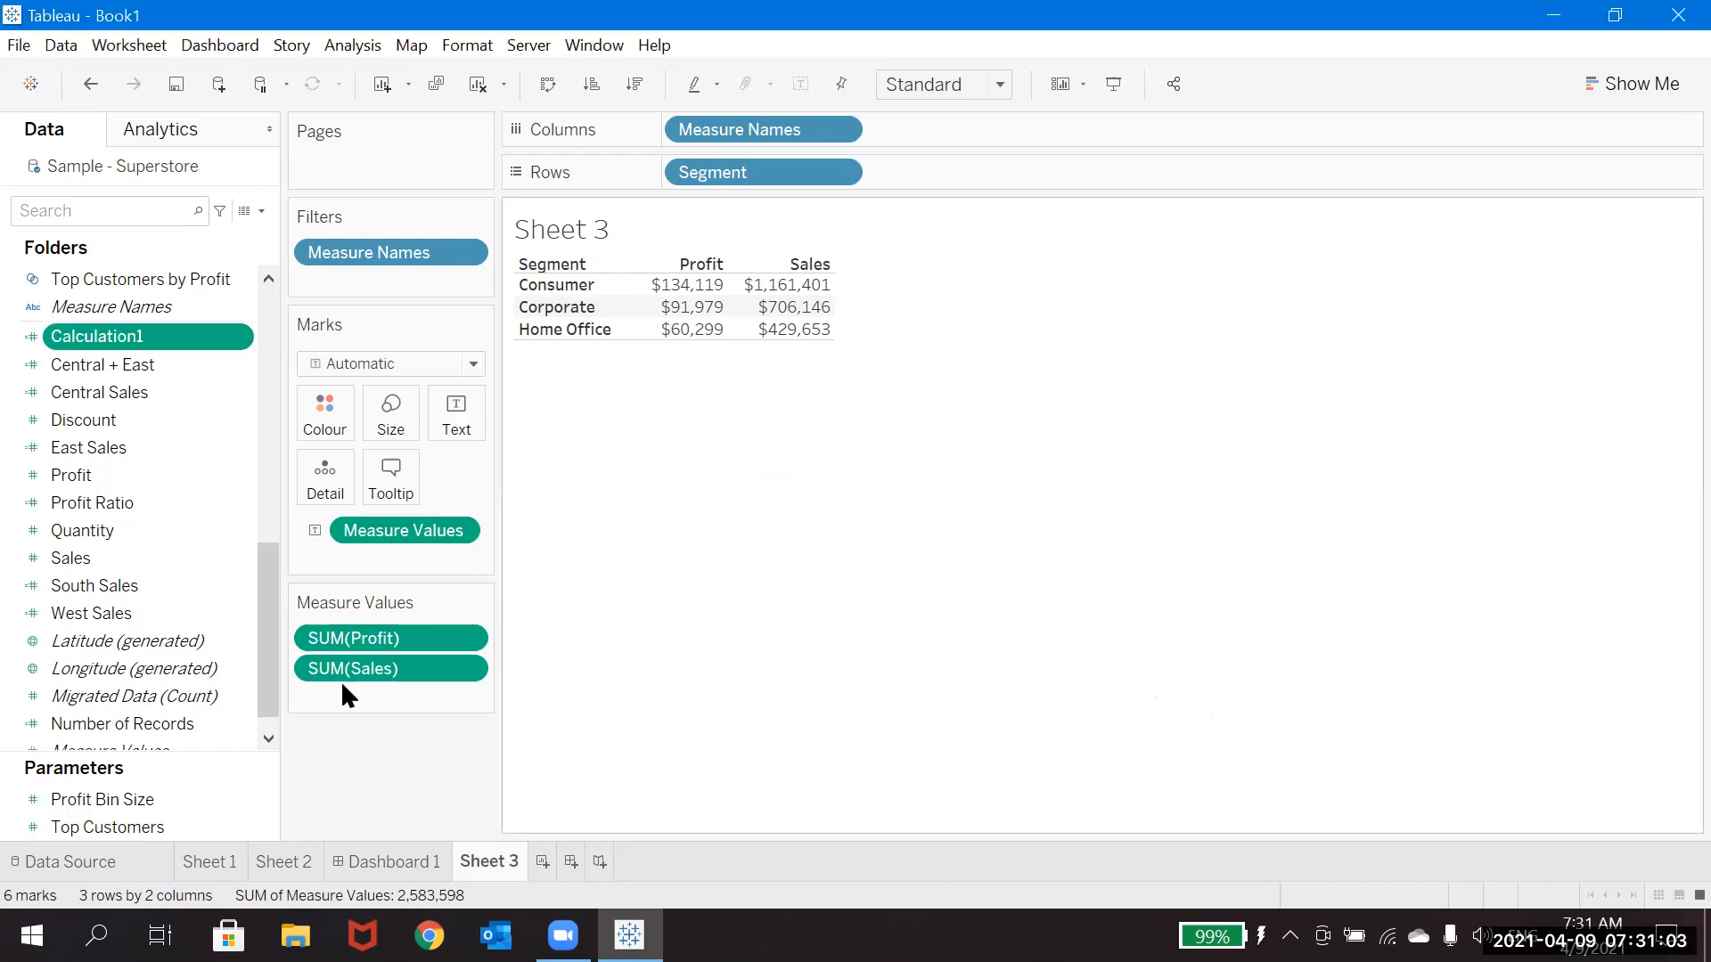
Add Calculation1 to the segment table's measure values on Sheet 3, below Sales.
drag(160, 336, 401, 692)
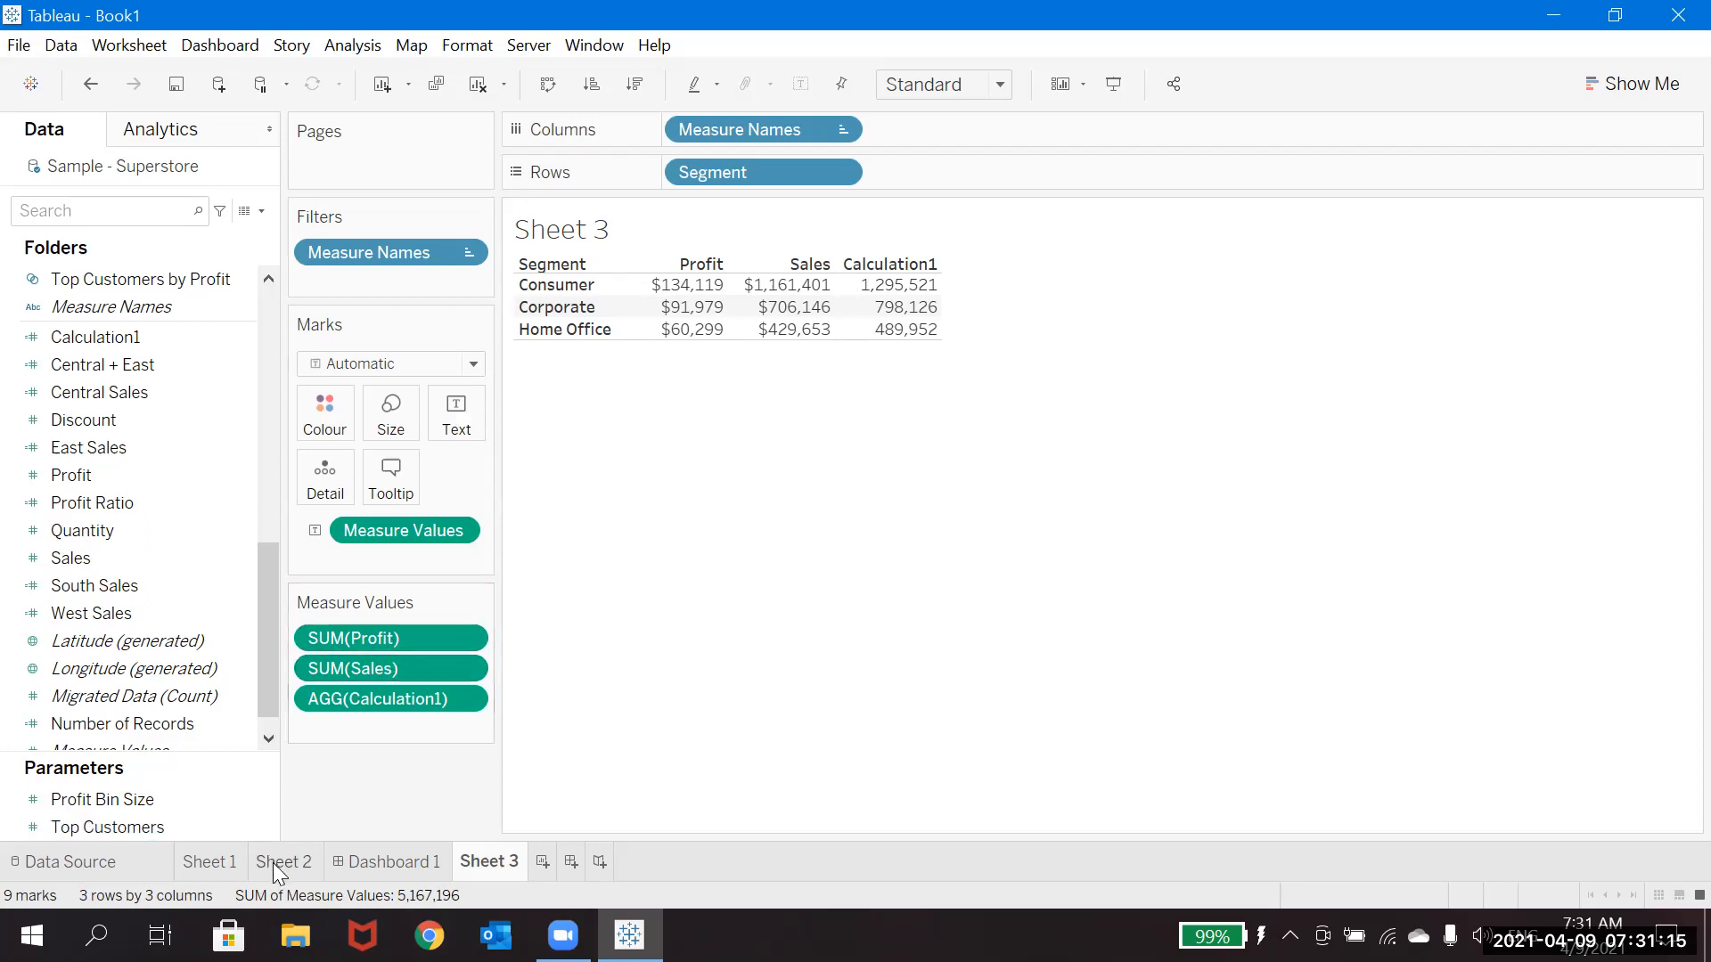
mouse_move(273, 863)
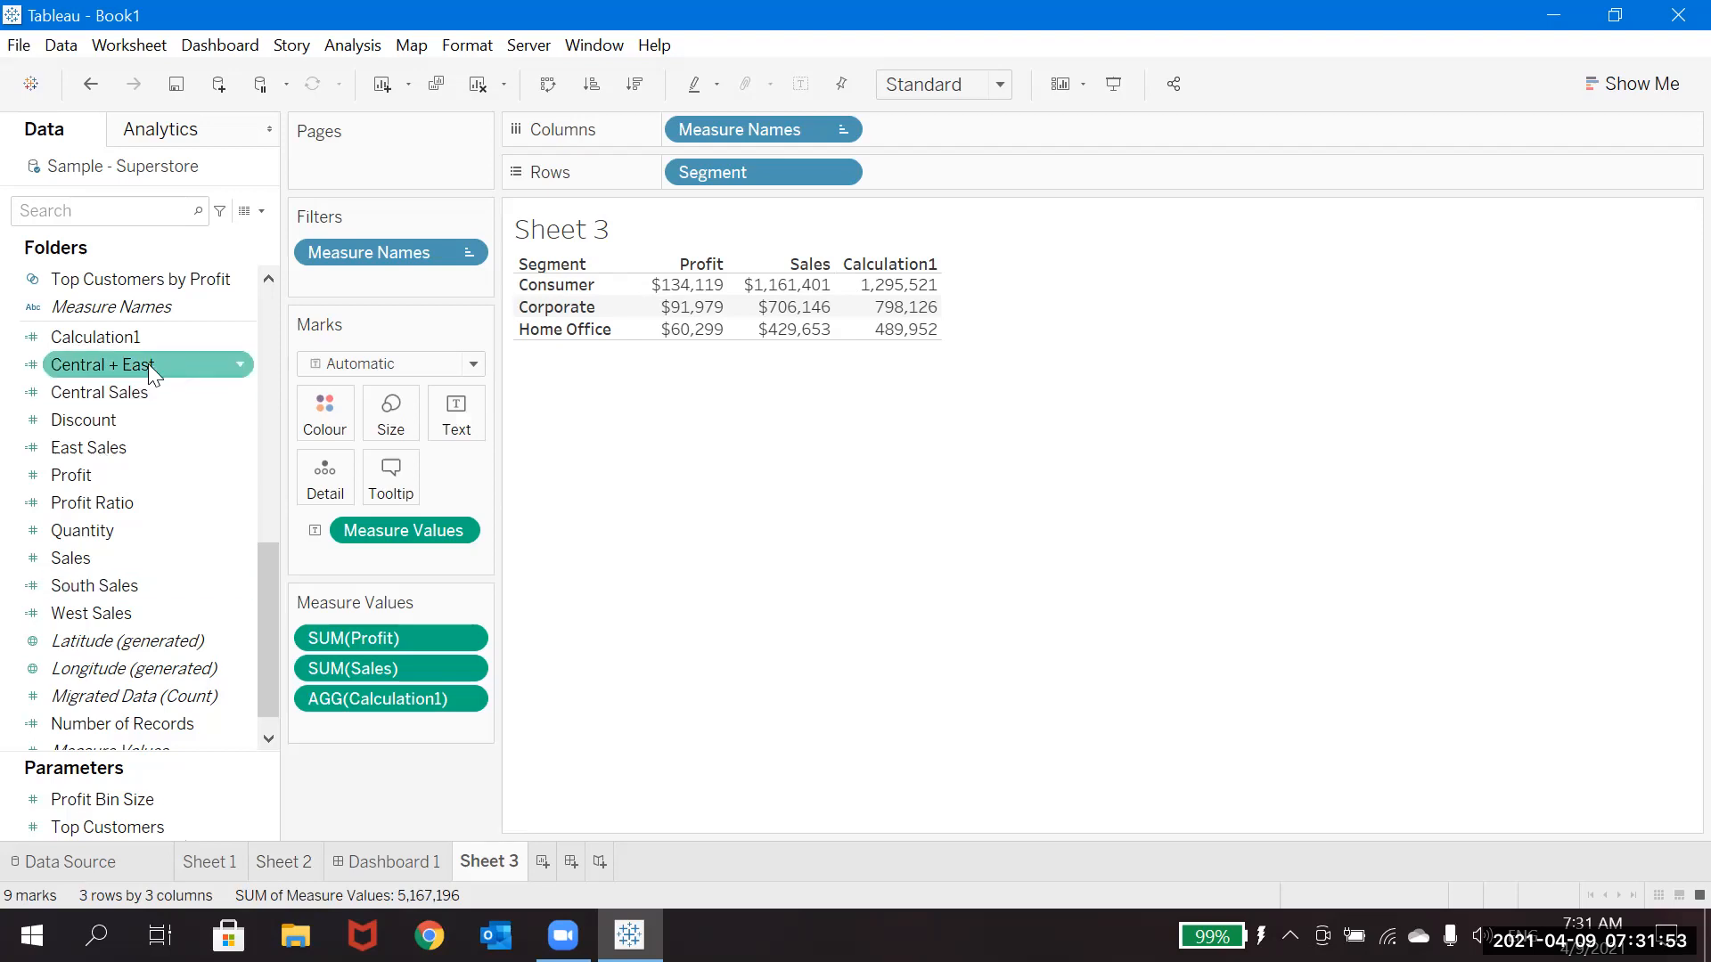
Open the Central Sales calculated field for editing and start an ELSEIF clause on its own line before END.
click(155, 394)
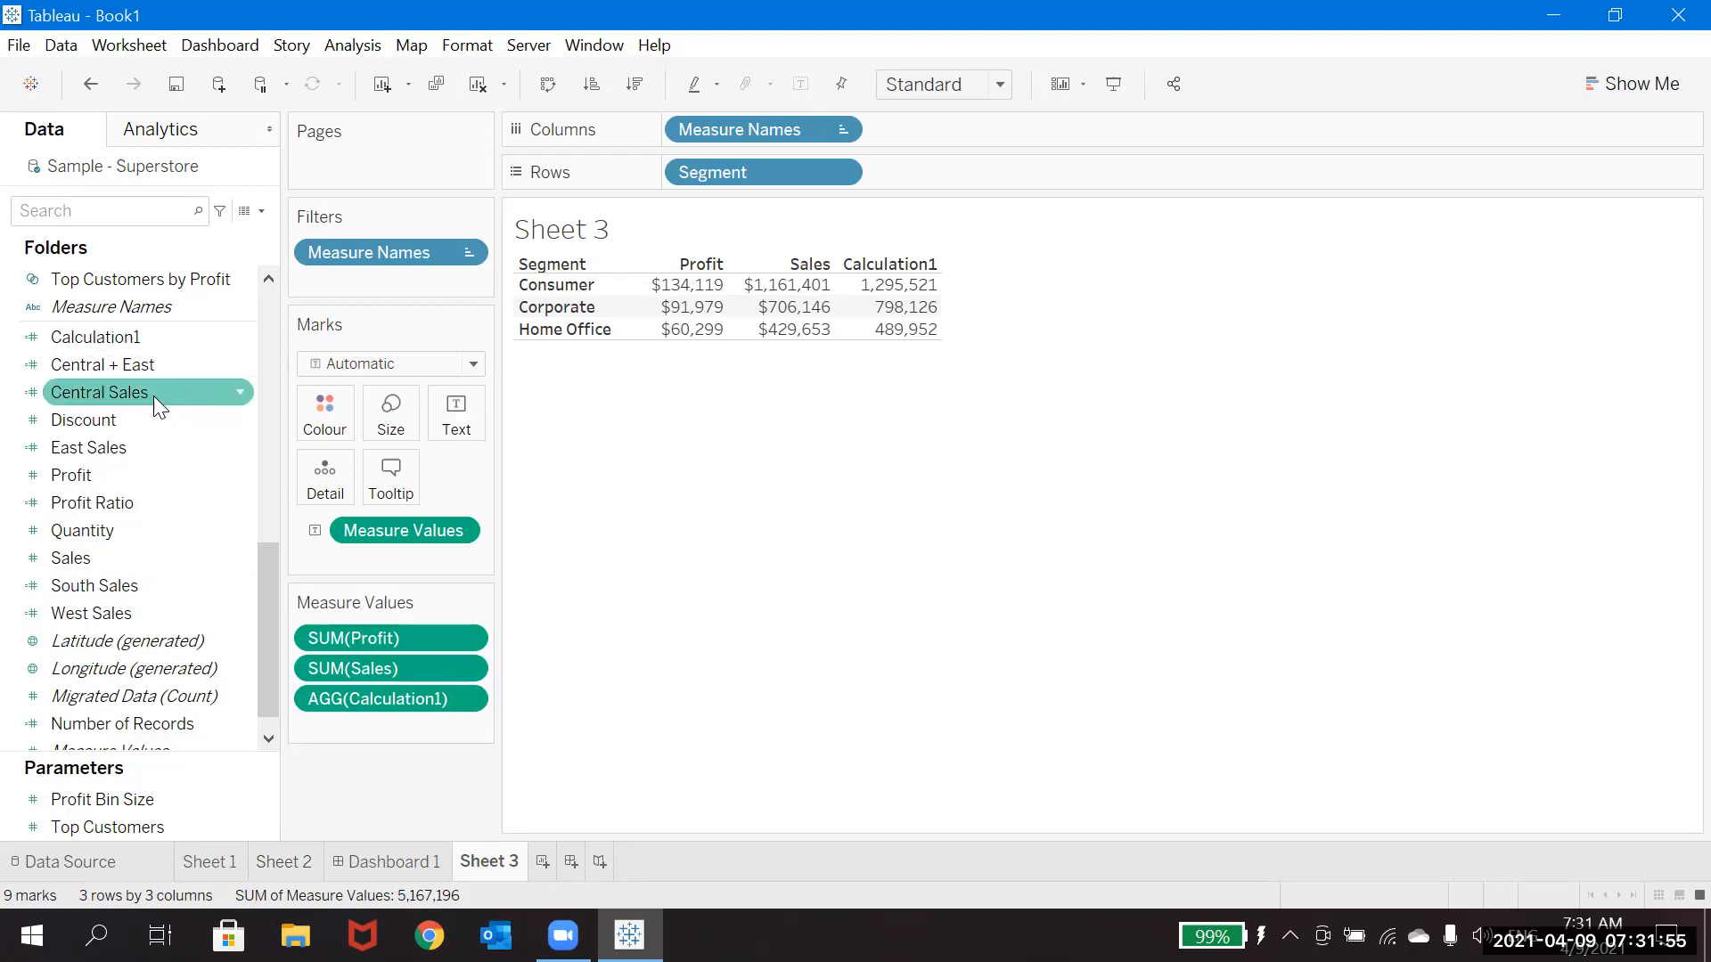
right_click(153, 395)
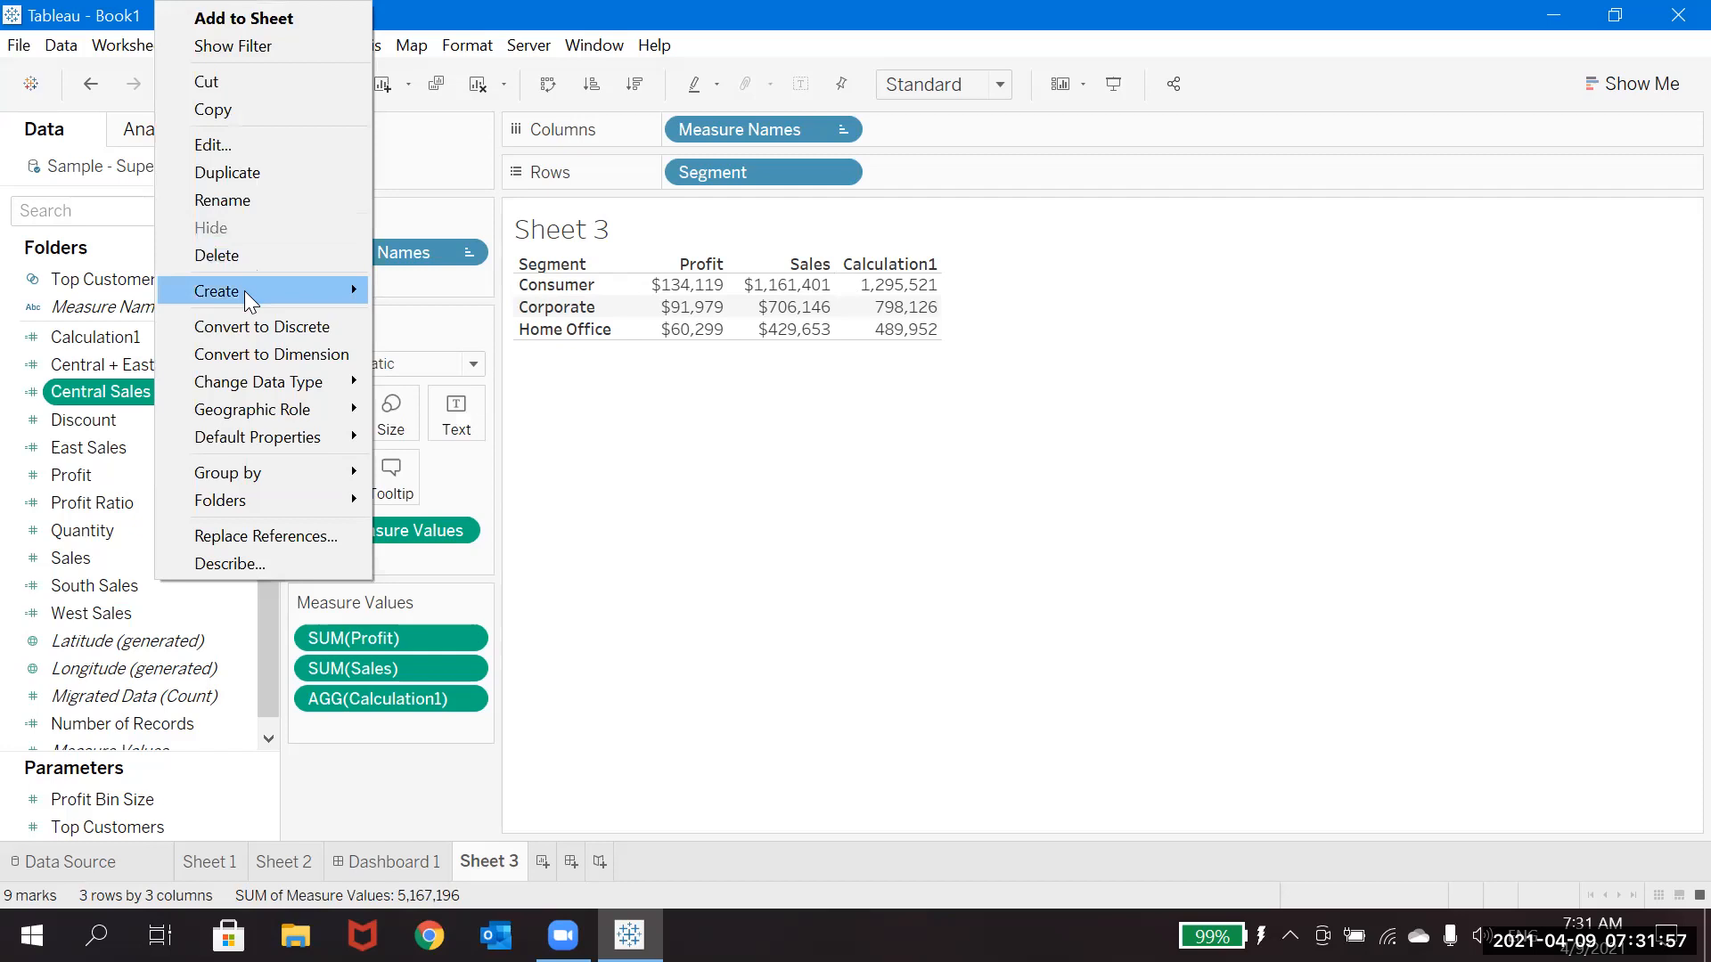
click(255, 142)
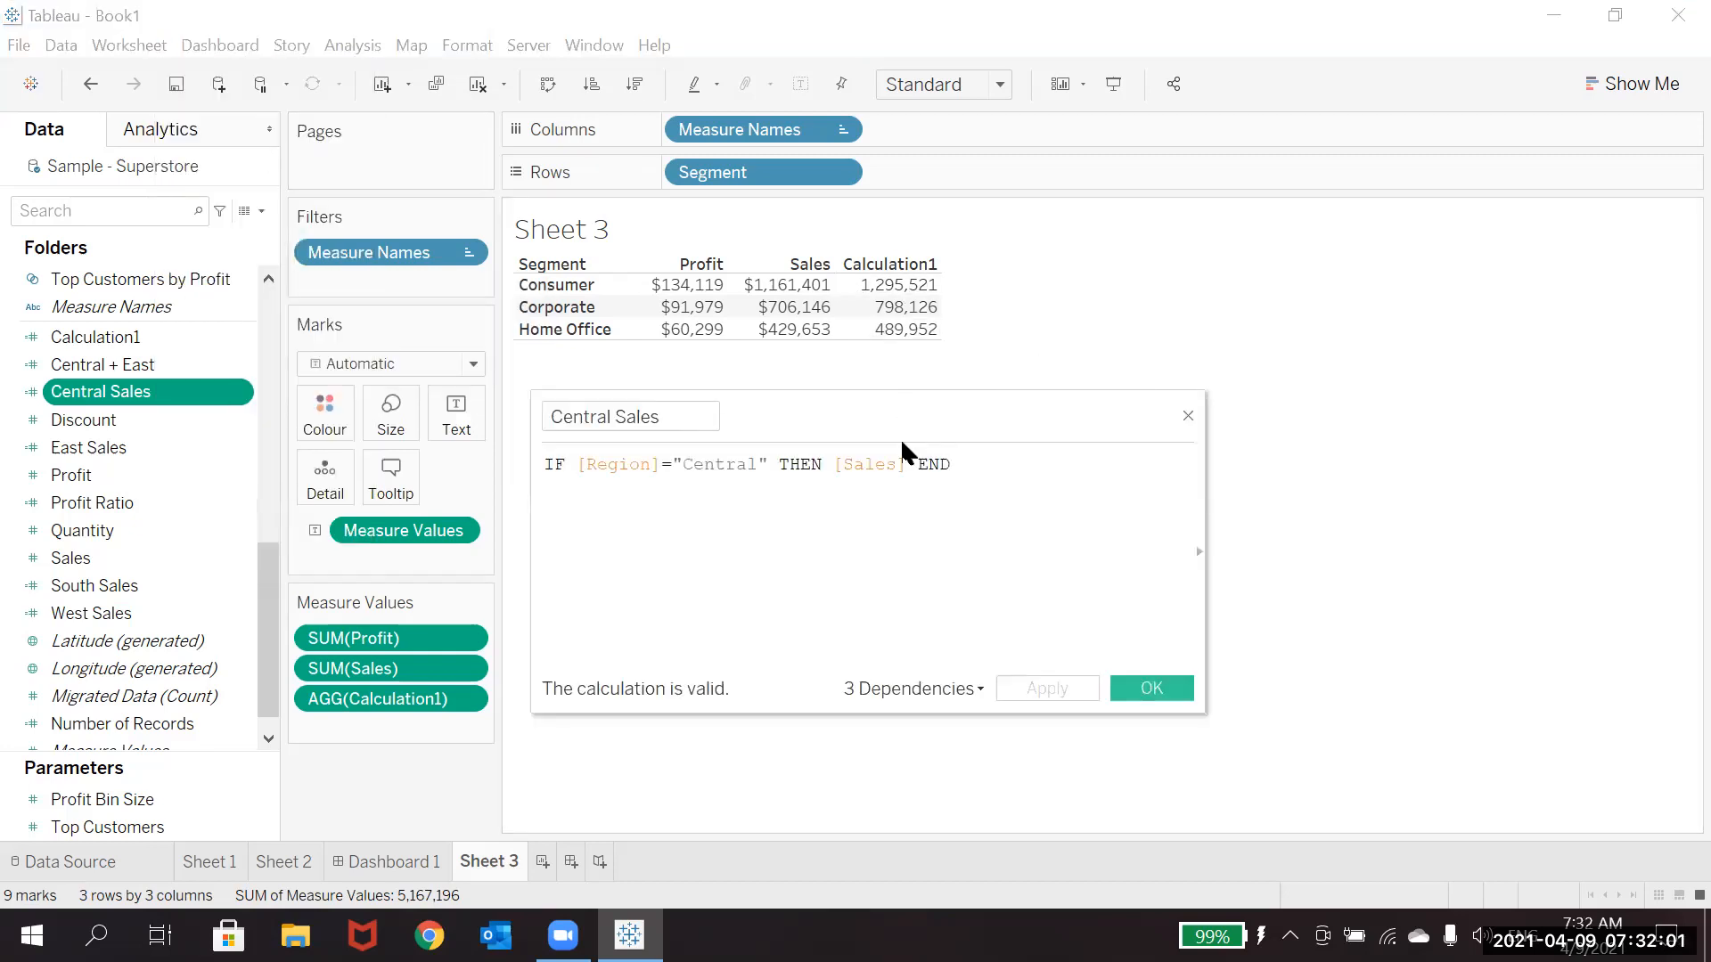
click(915, 464)
key(Return)
key(Return)
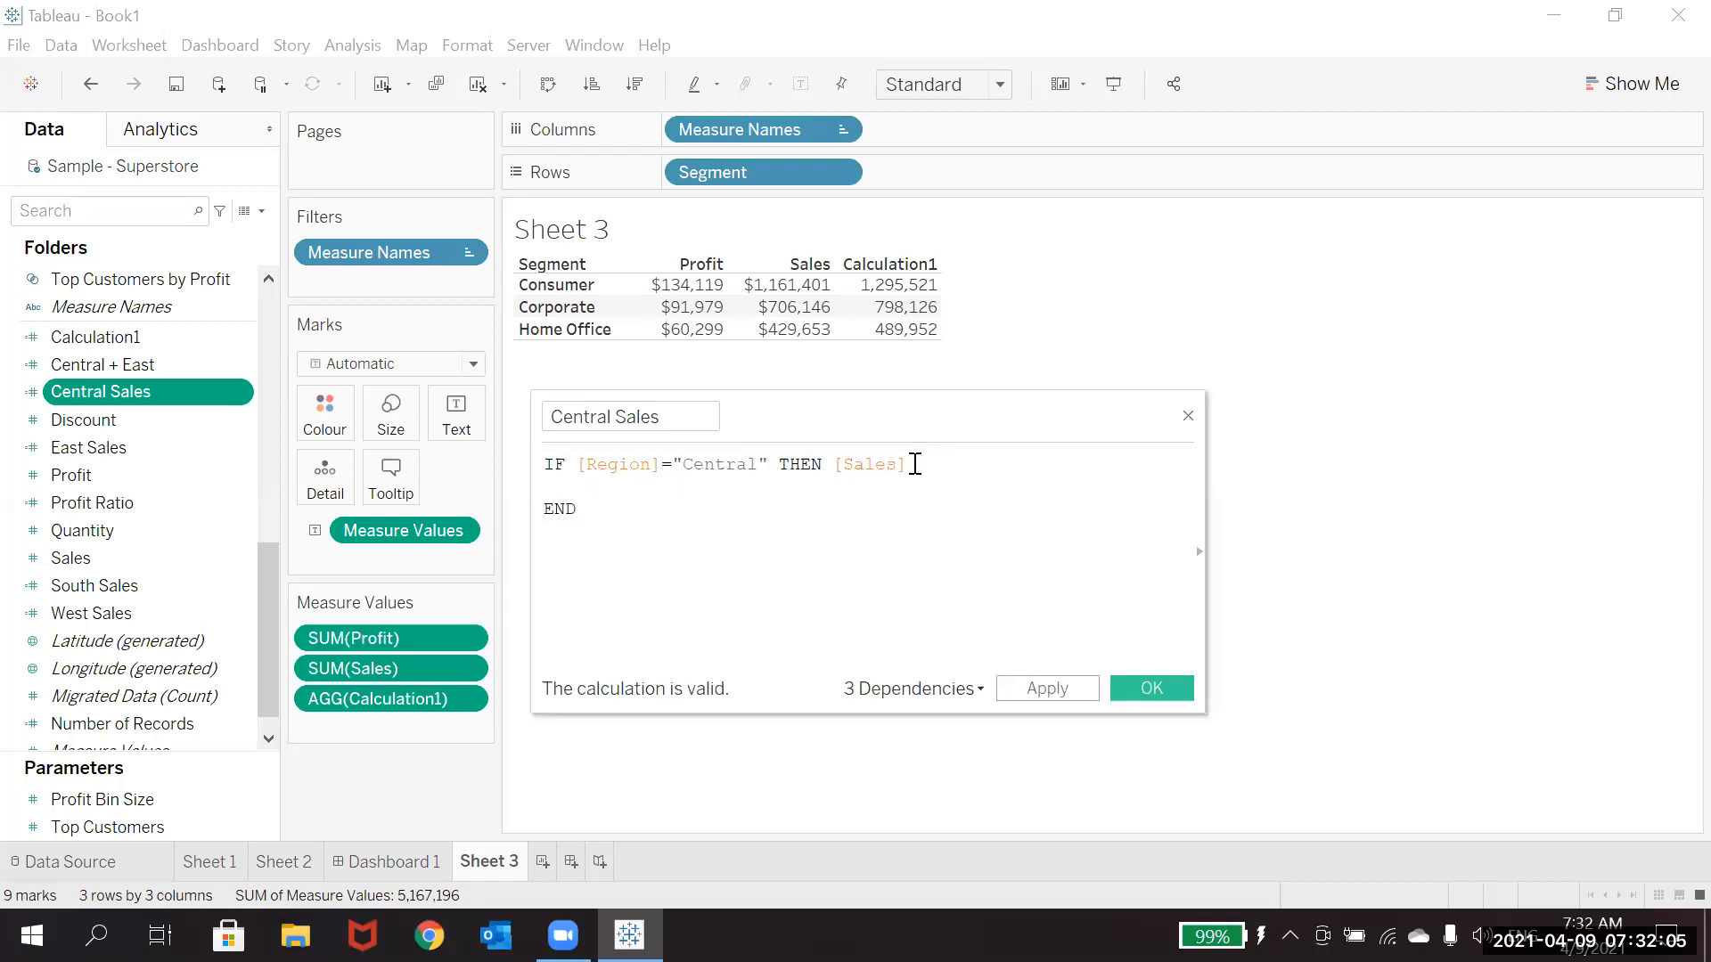
text(Els)
key(Down)
key(Return)
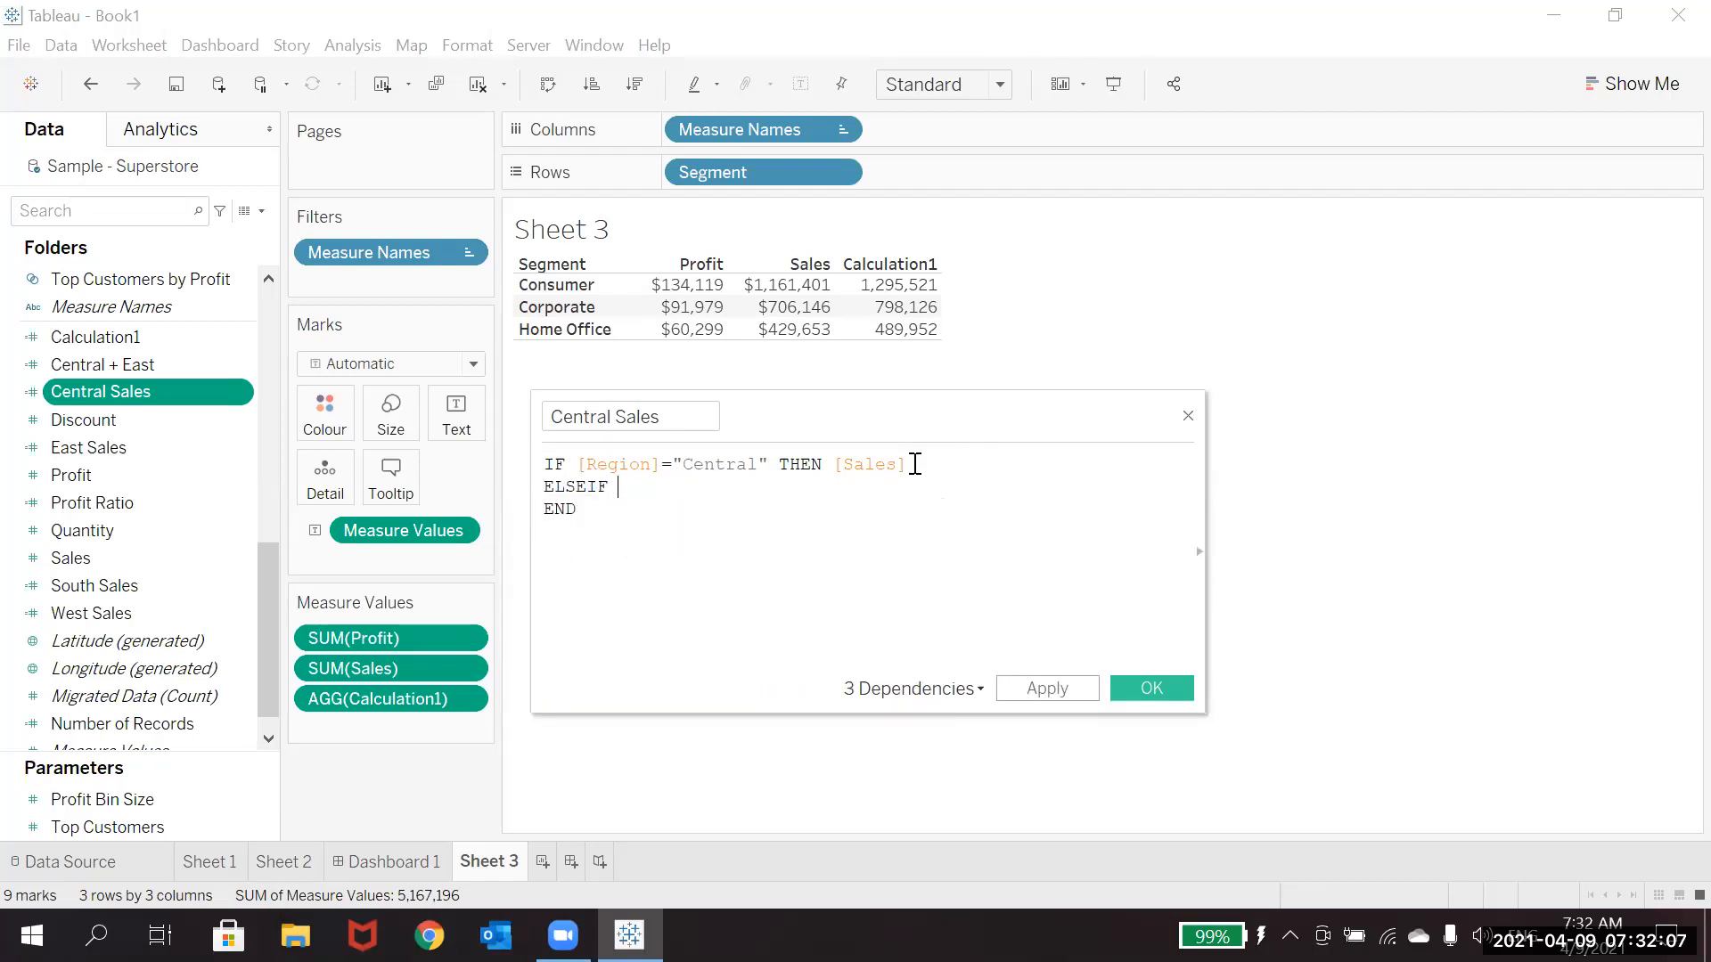
Complete the ELSEIF clause with the condition [Region]="East" THEN [Sales].
text(Regio)
key(Return)
text(="E)
text(ast)
text(" THEN)
text( [Sales])
key(Return)
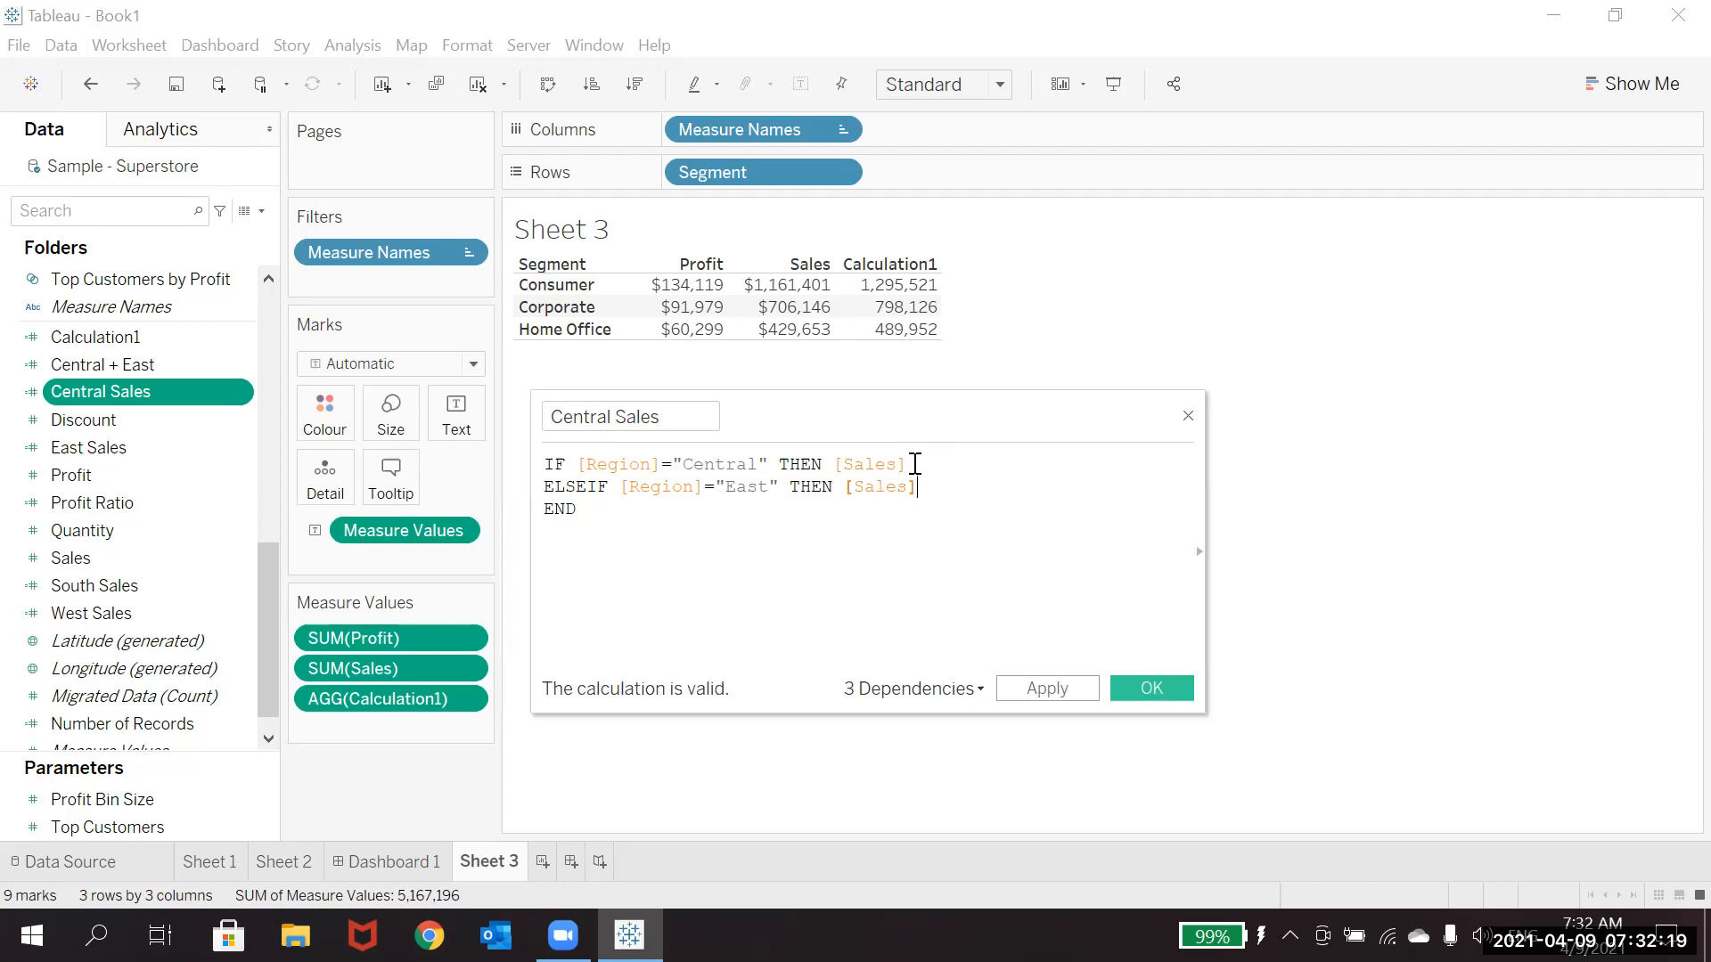
Add a further clause ELSEIF [Region]="South" THEN [Sales] before END and save the Central Sales field.
key(Return)
text(E)
key(Down)
key(Down)
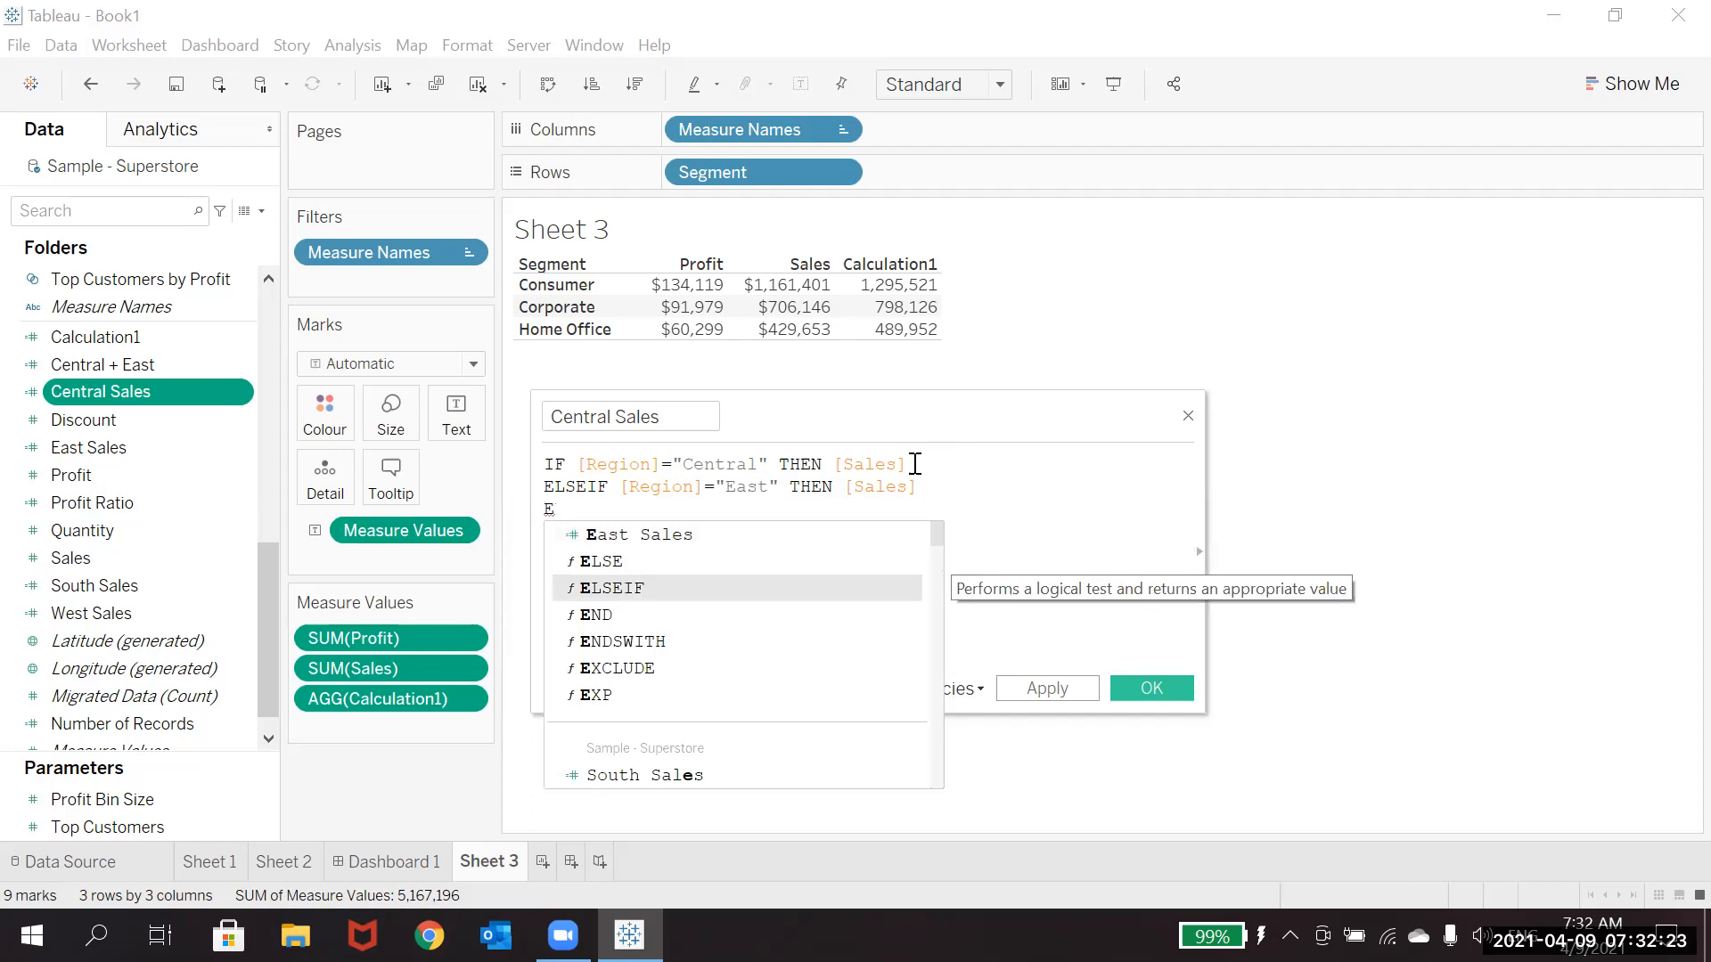
key(Return)
text(Region)
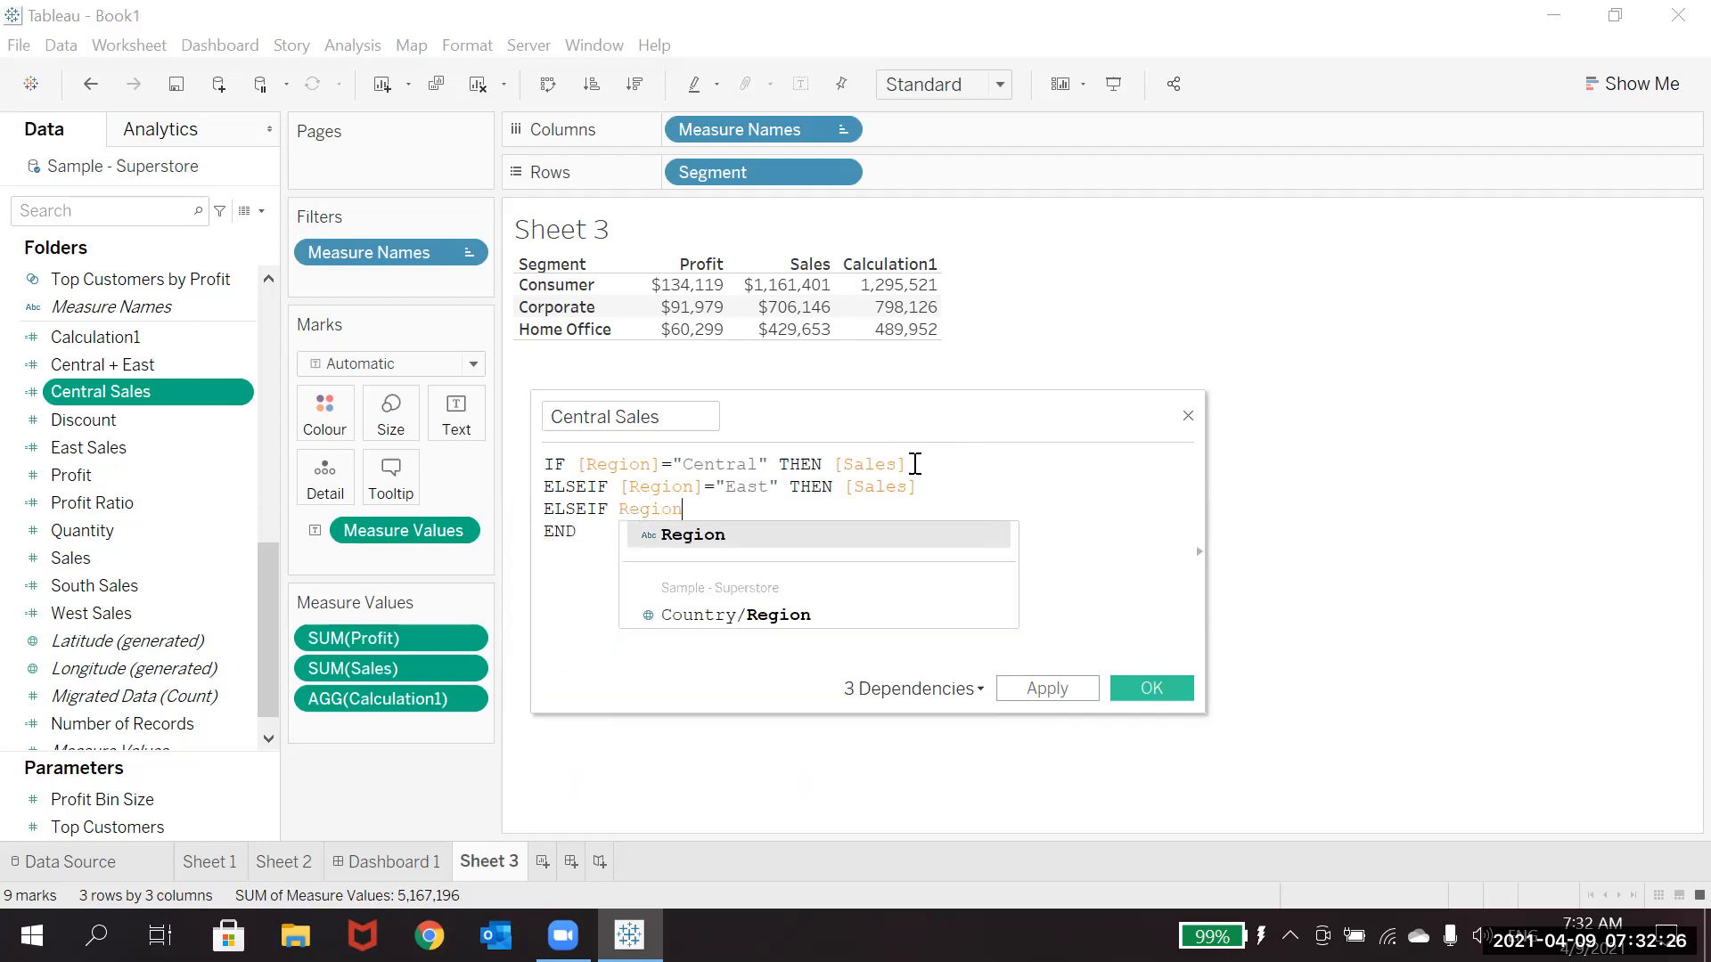
key(Return)
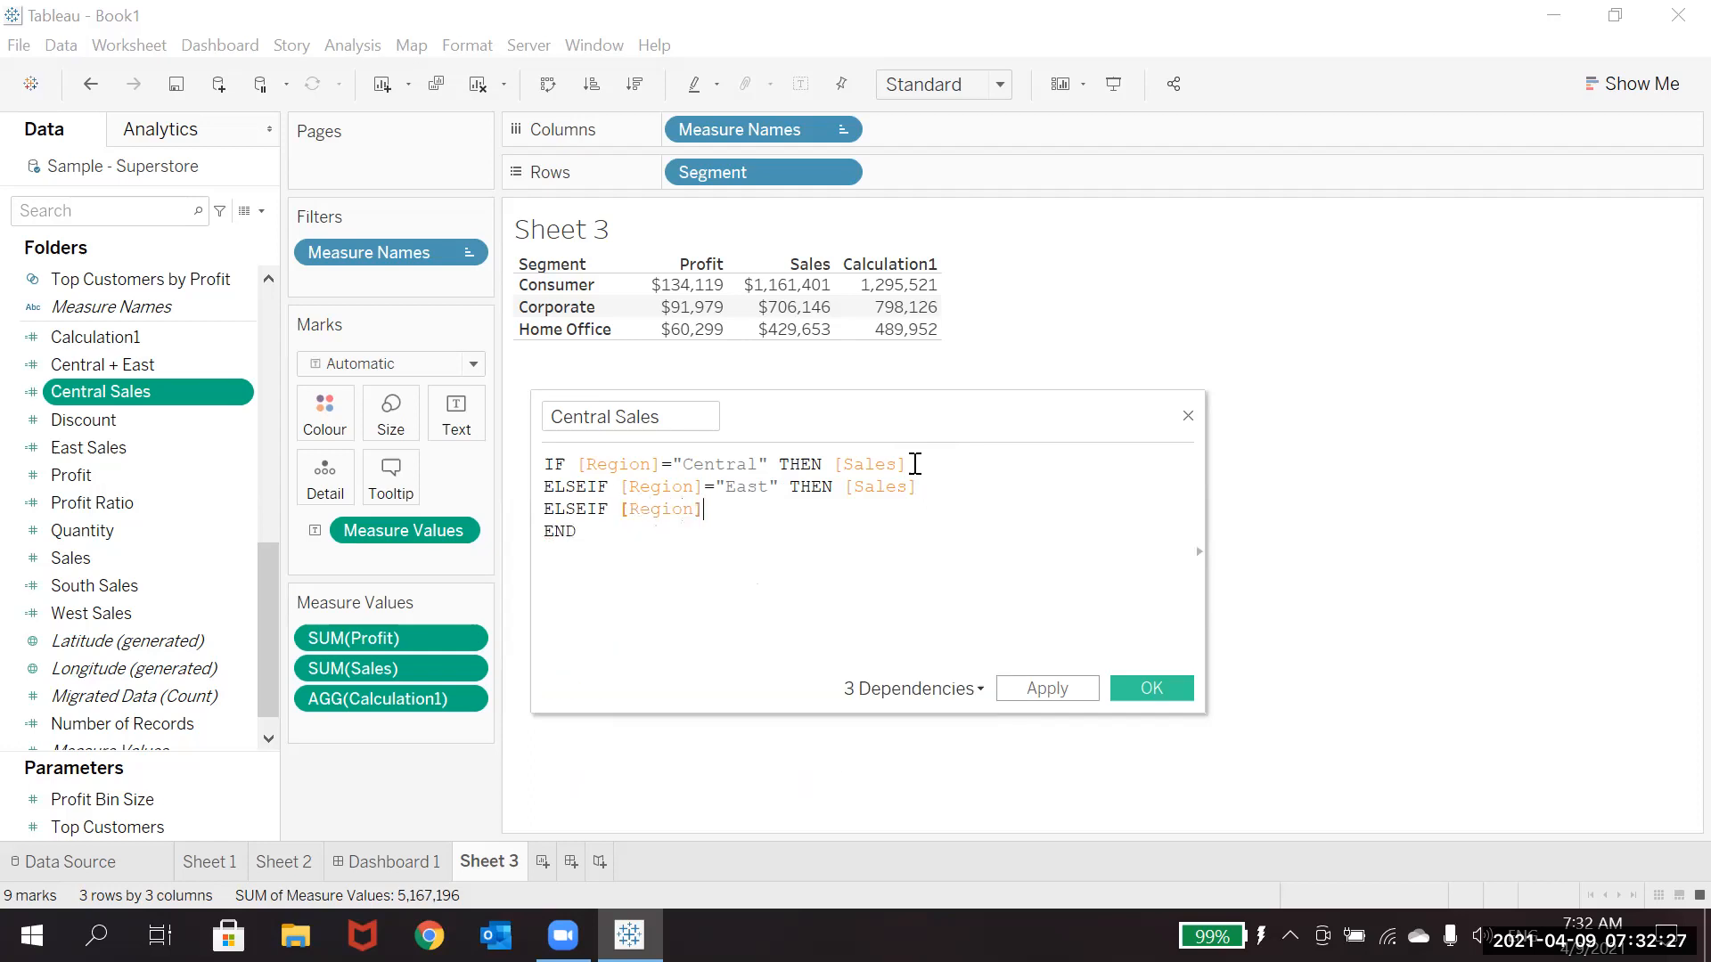
text(=")
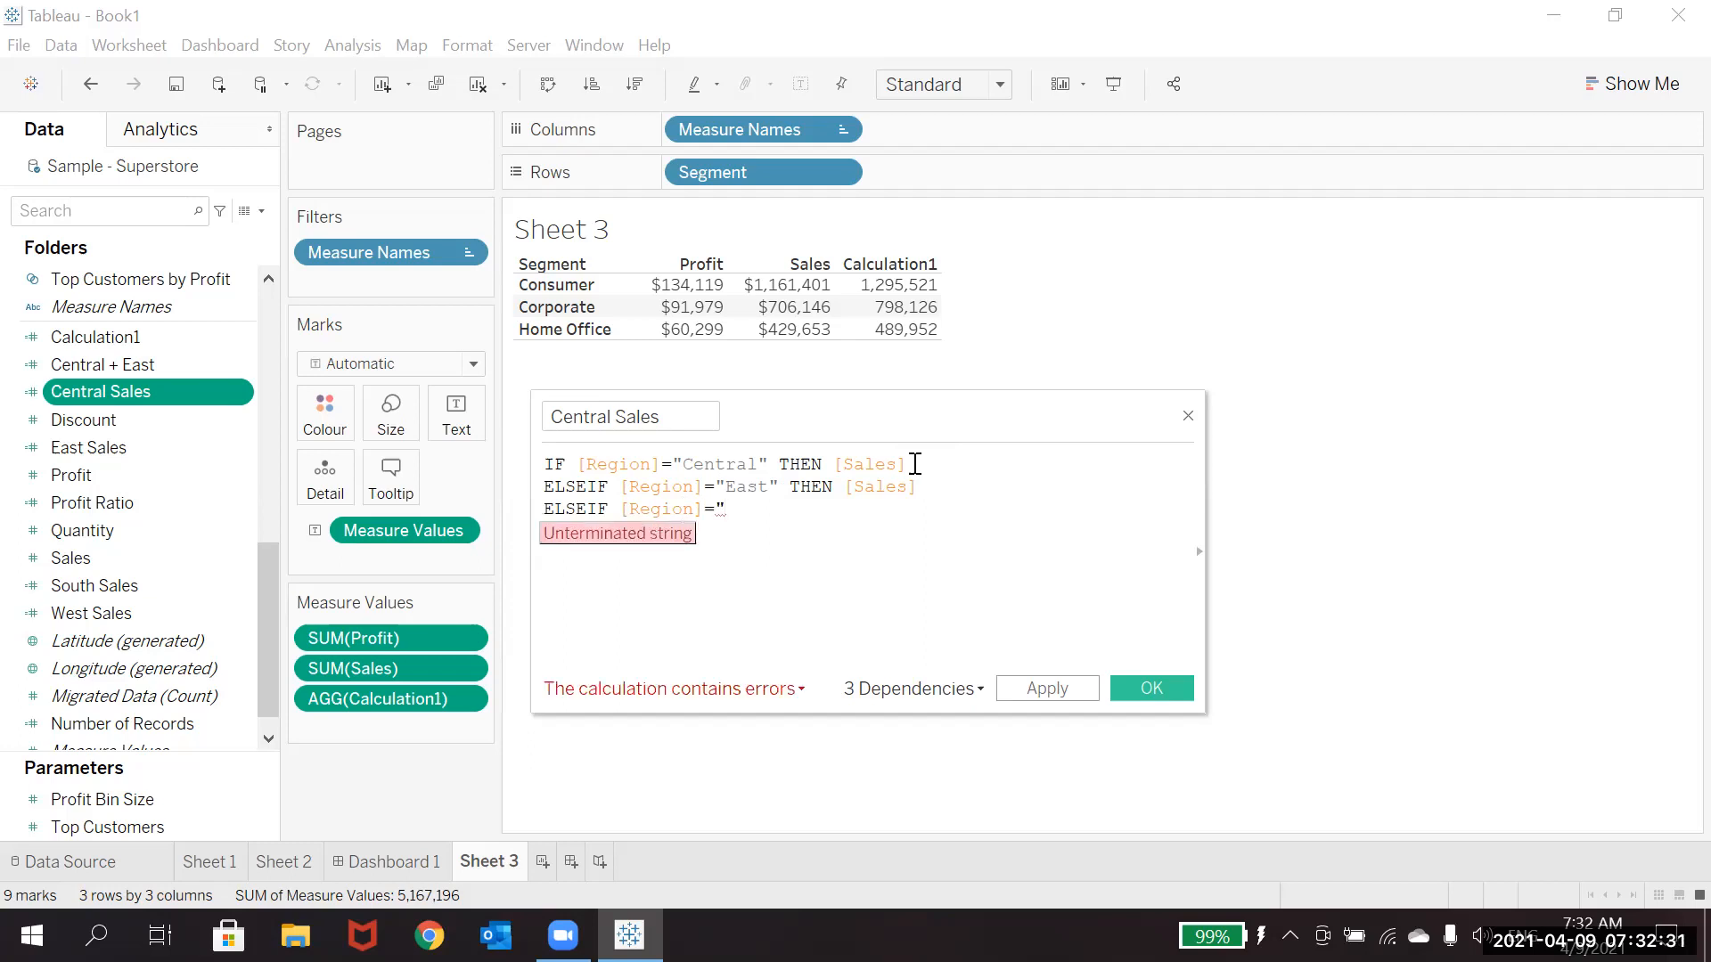
text(South" TH)
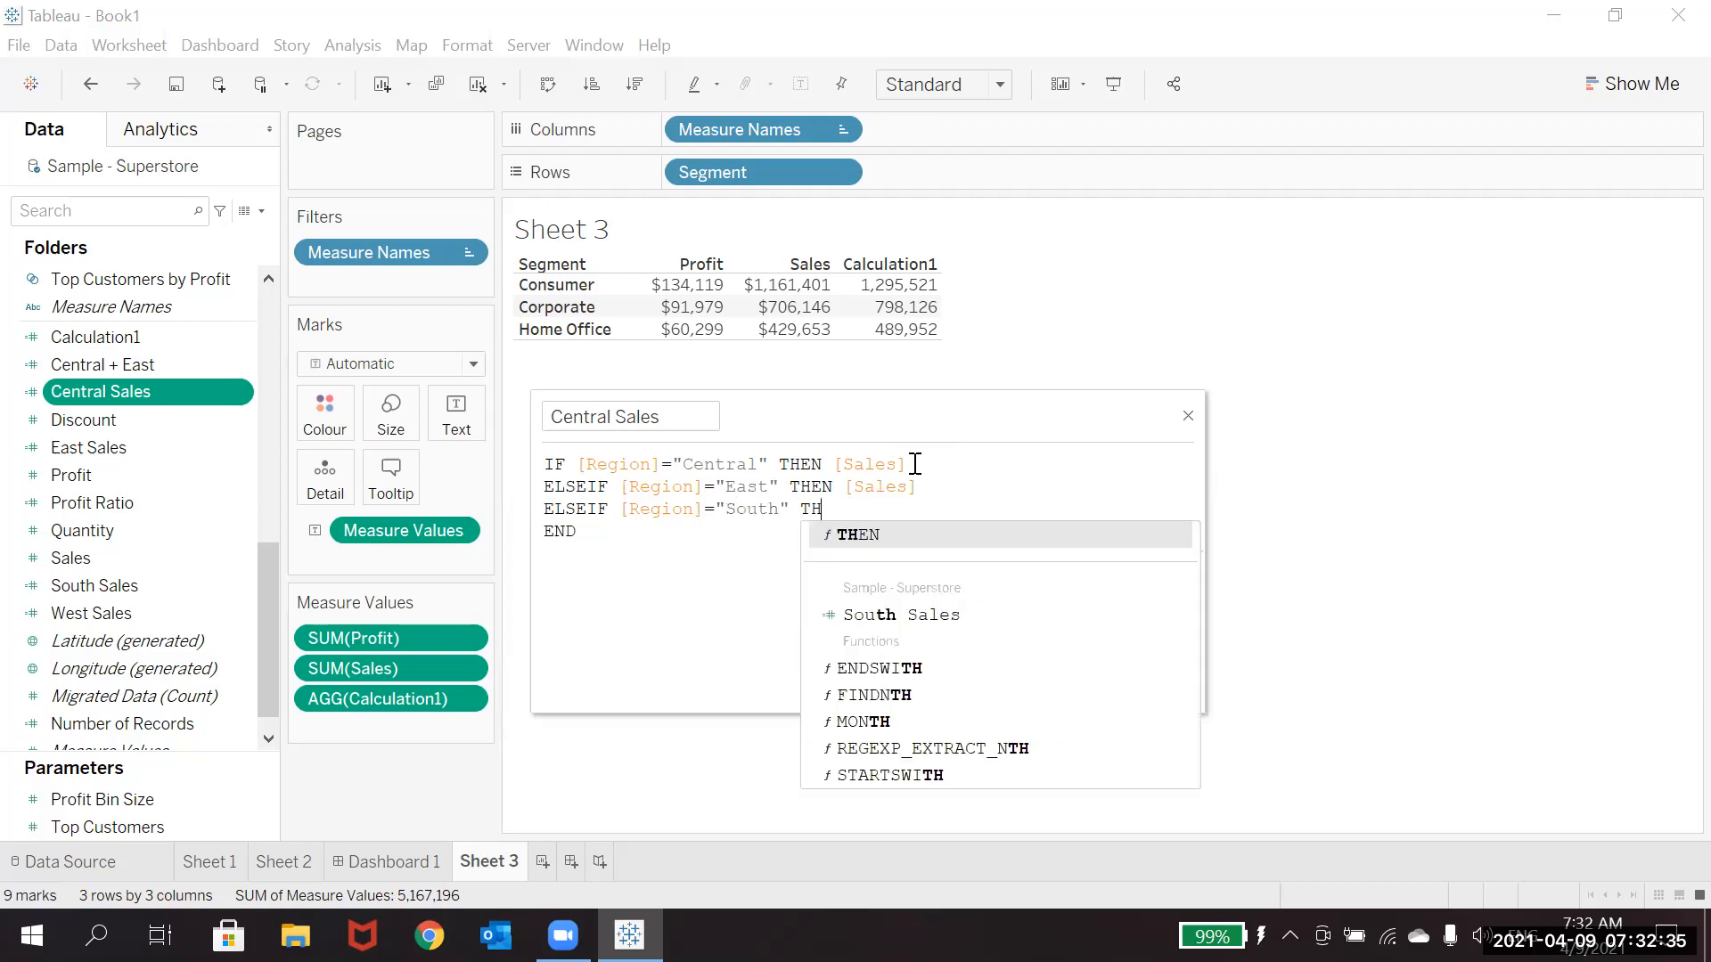
text(EN [Sales])
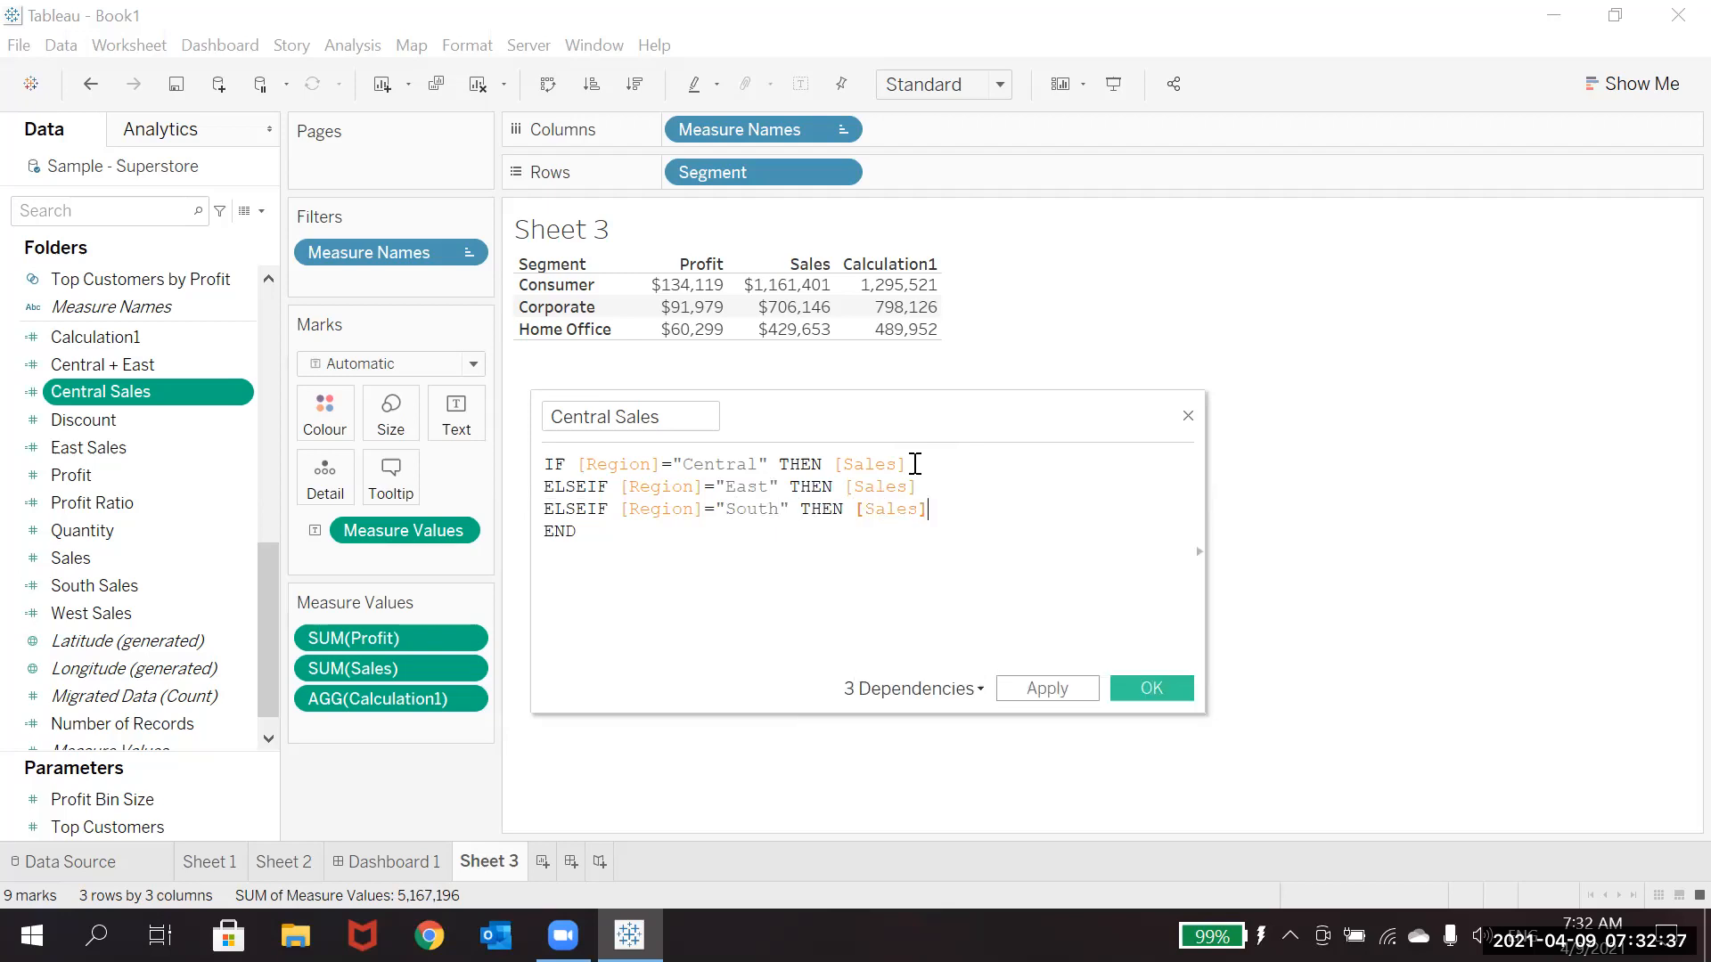
click(1149, 690)
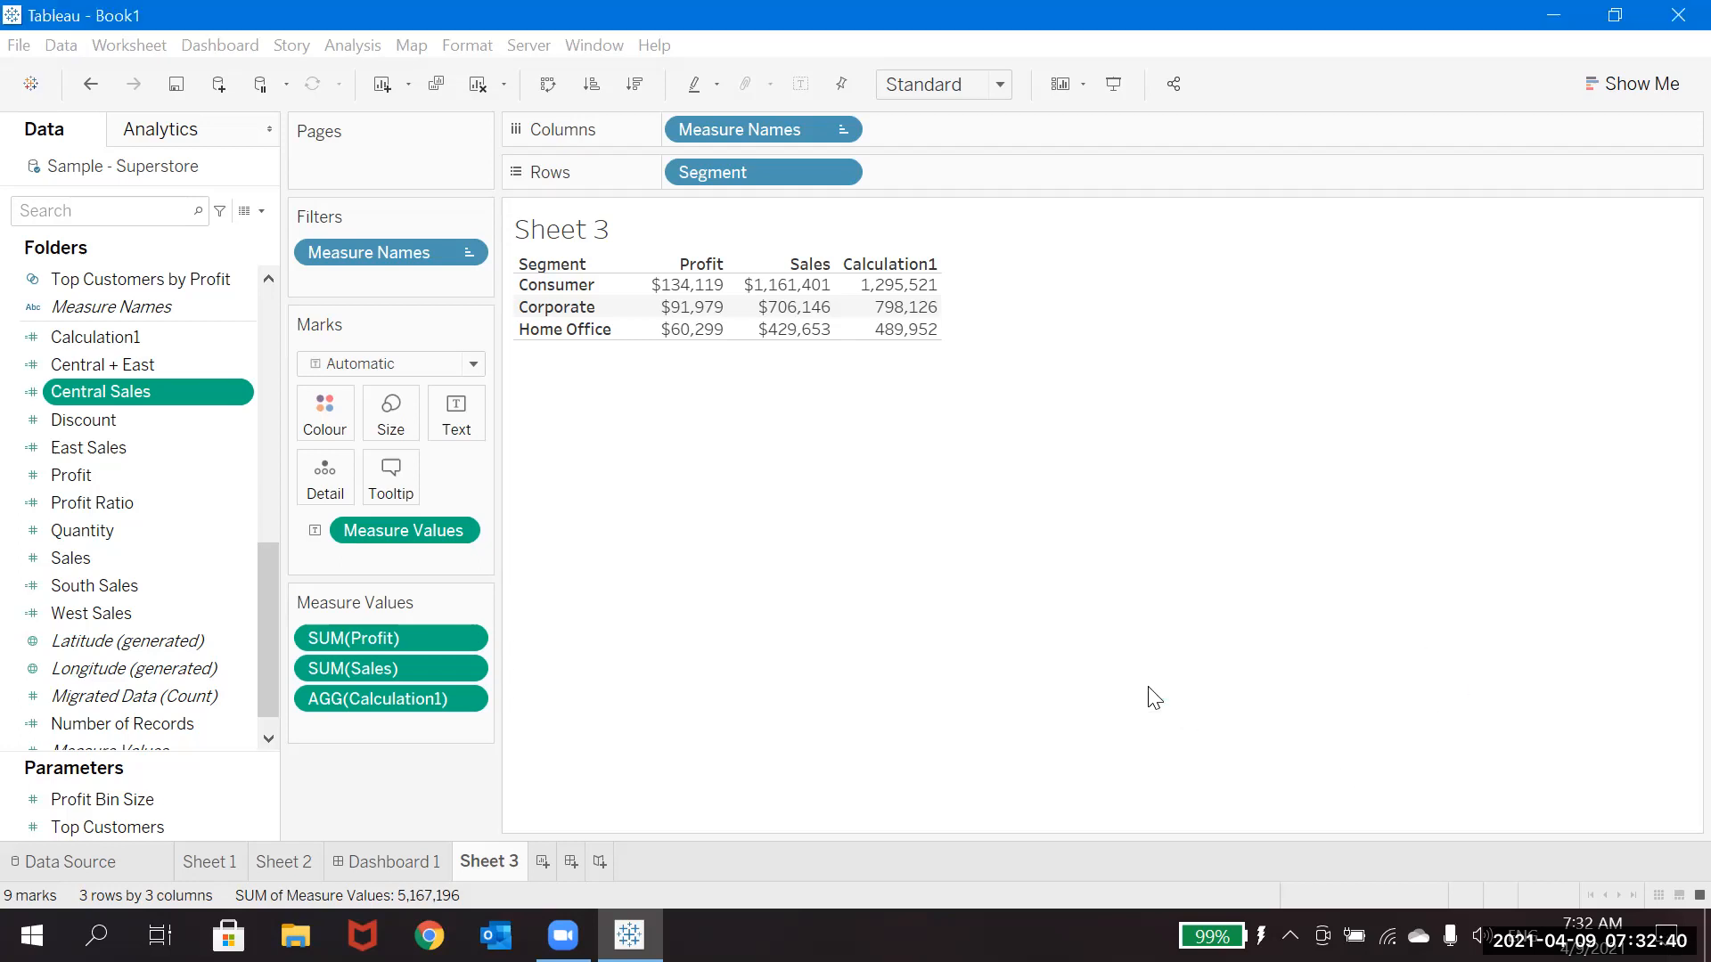
Switch to Sheet 2 and duplicate the Central Sales calculated field.
click(275, 868)
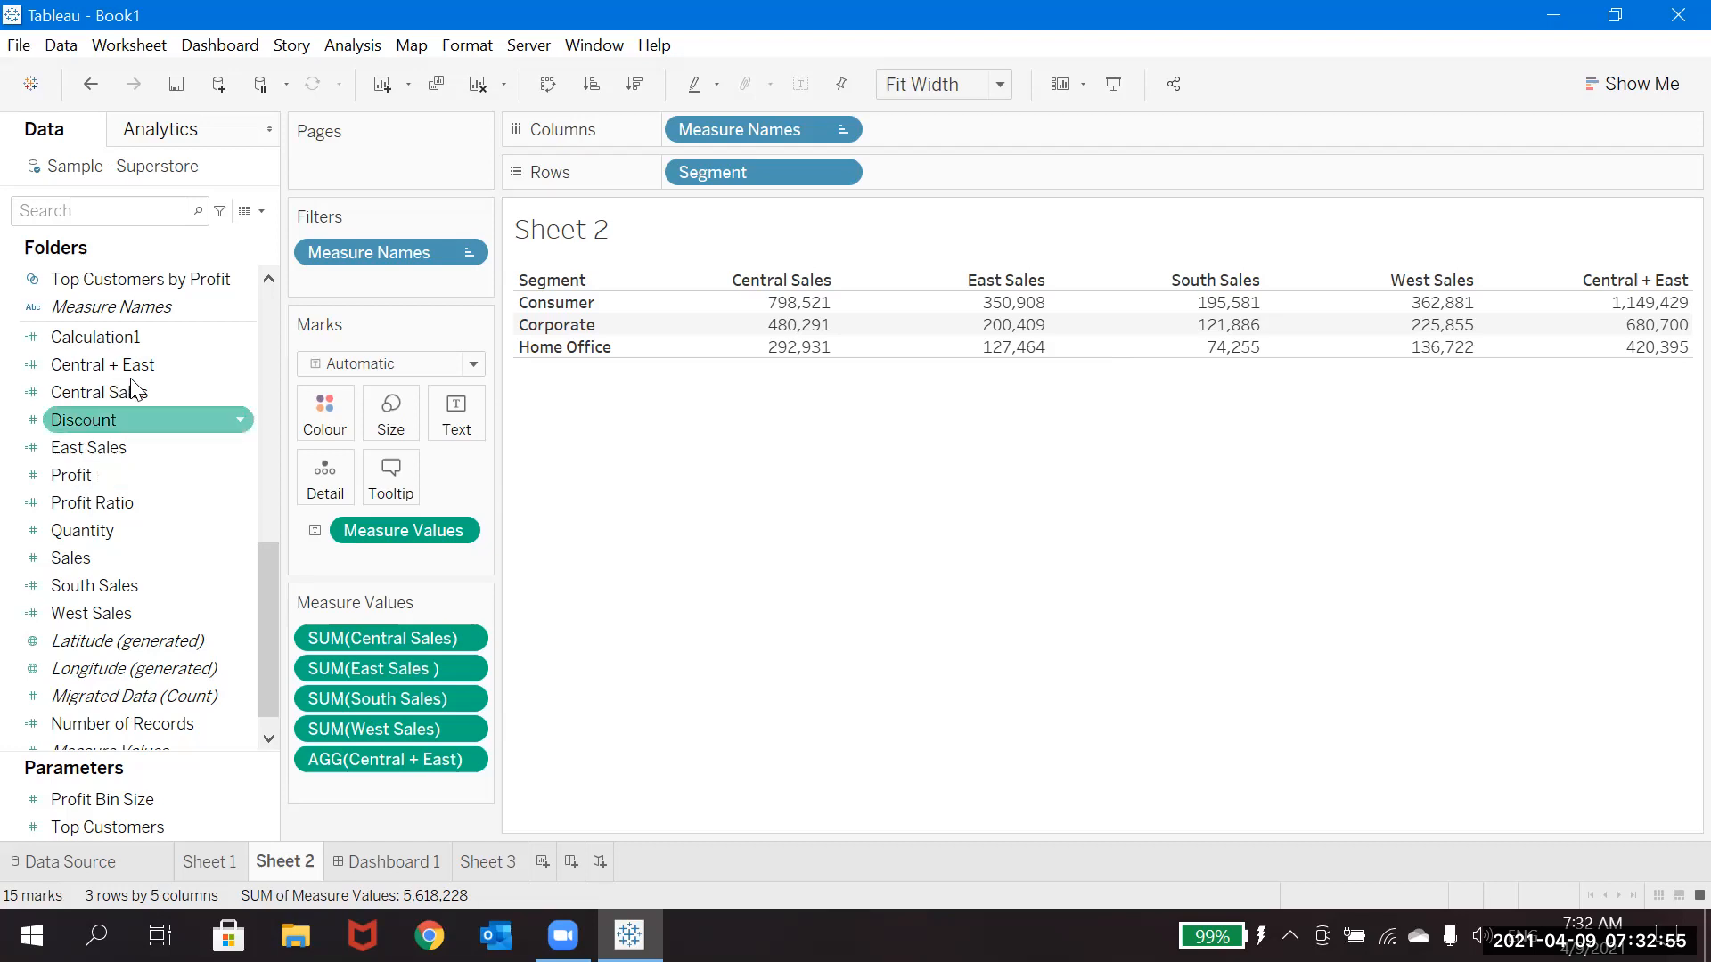
right_click(155, 396)
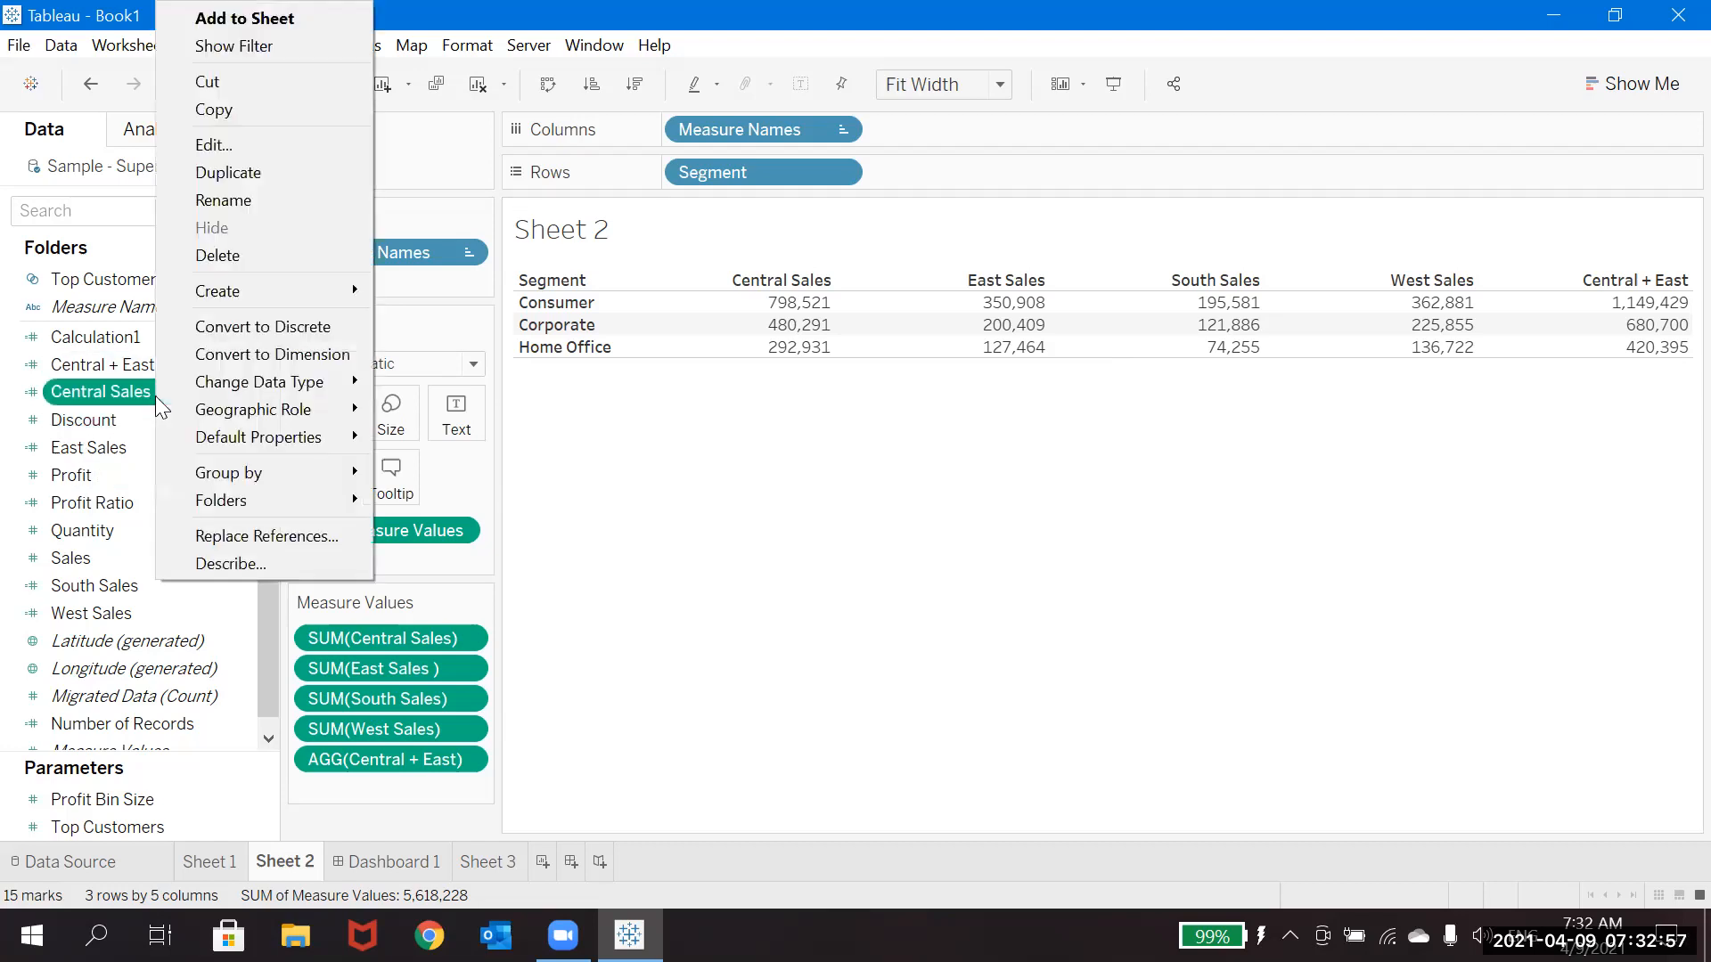
click(254, 172)
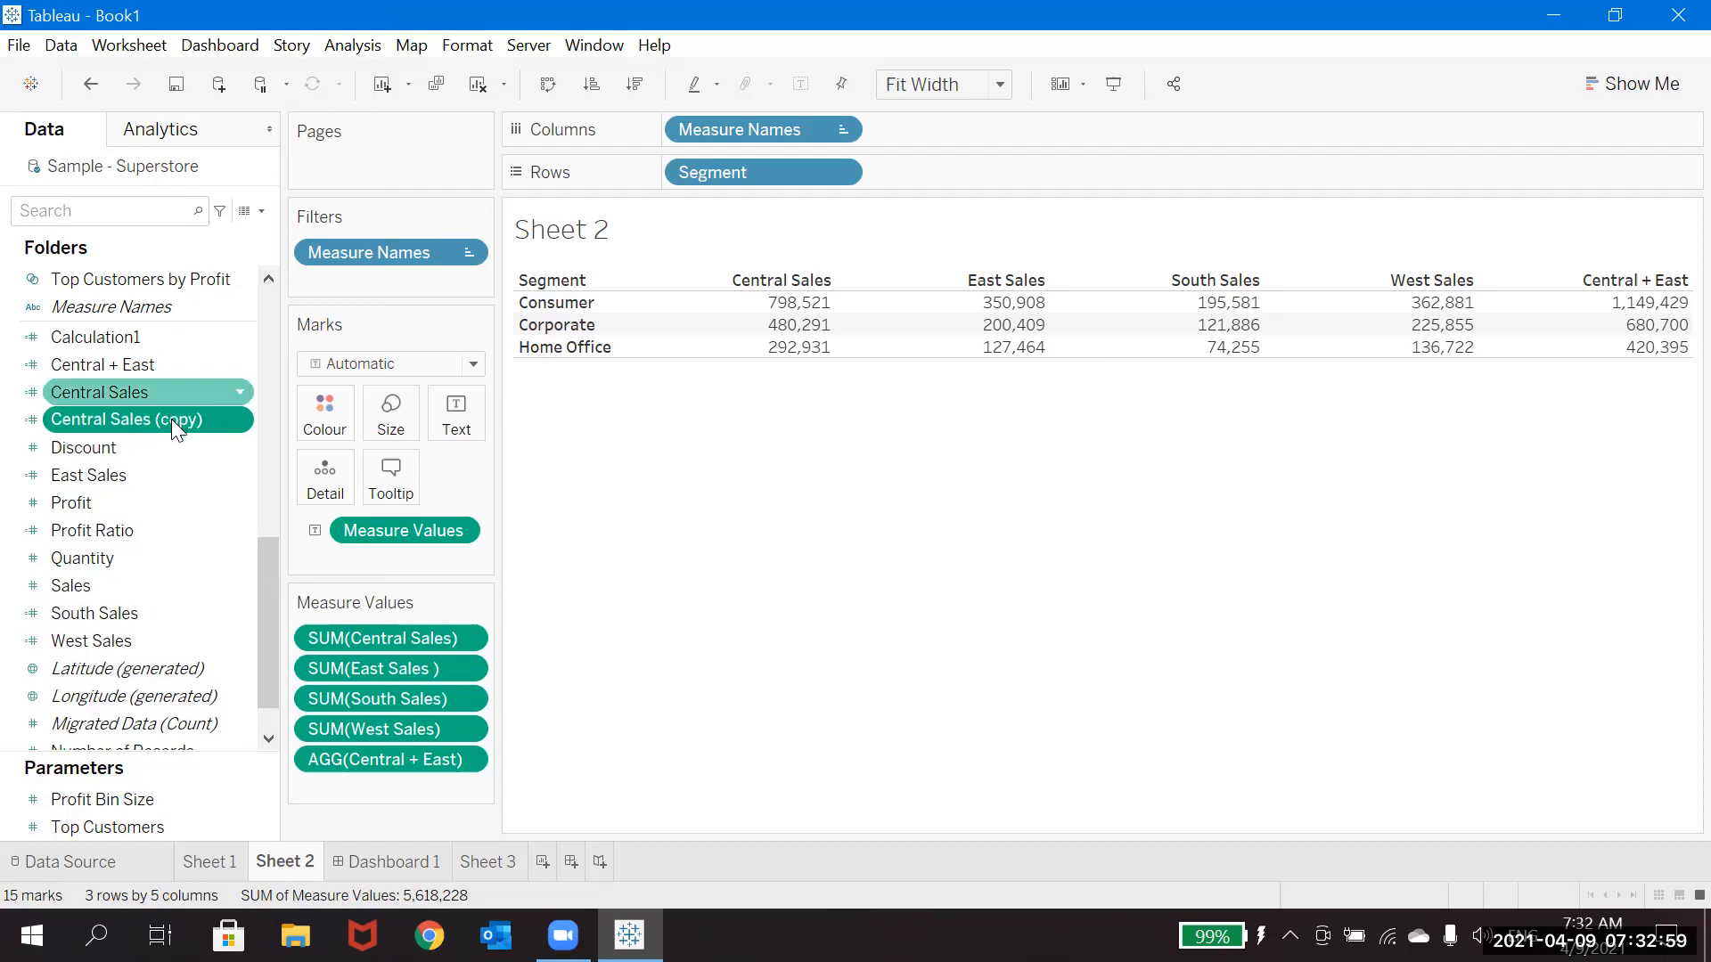
Reduce the Central Sales copy's formula to IF [Region]="Central" THEN [Sales] END, save it and add the field to the table after Central Sales.
right_click(173, 421)
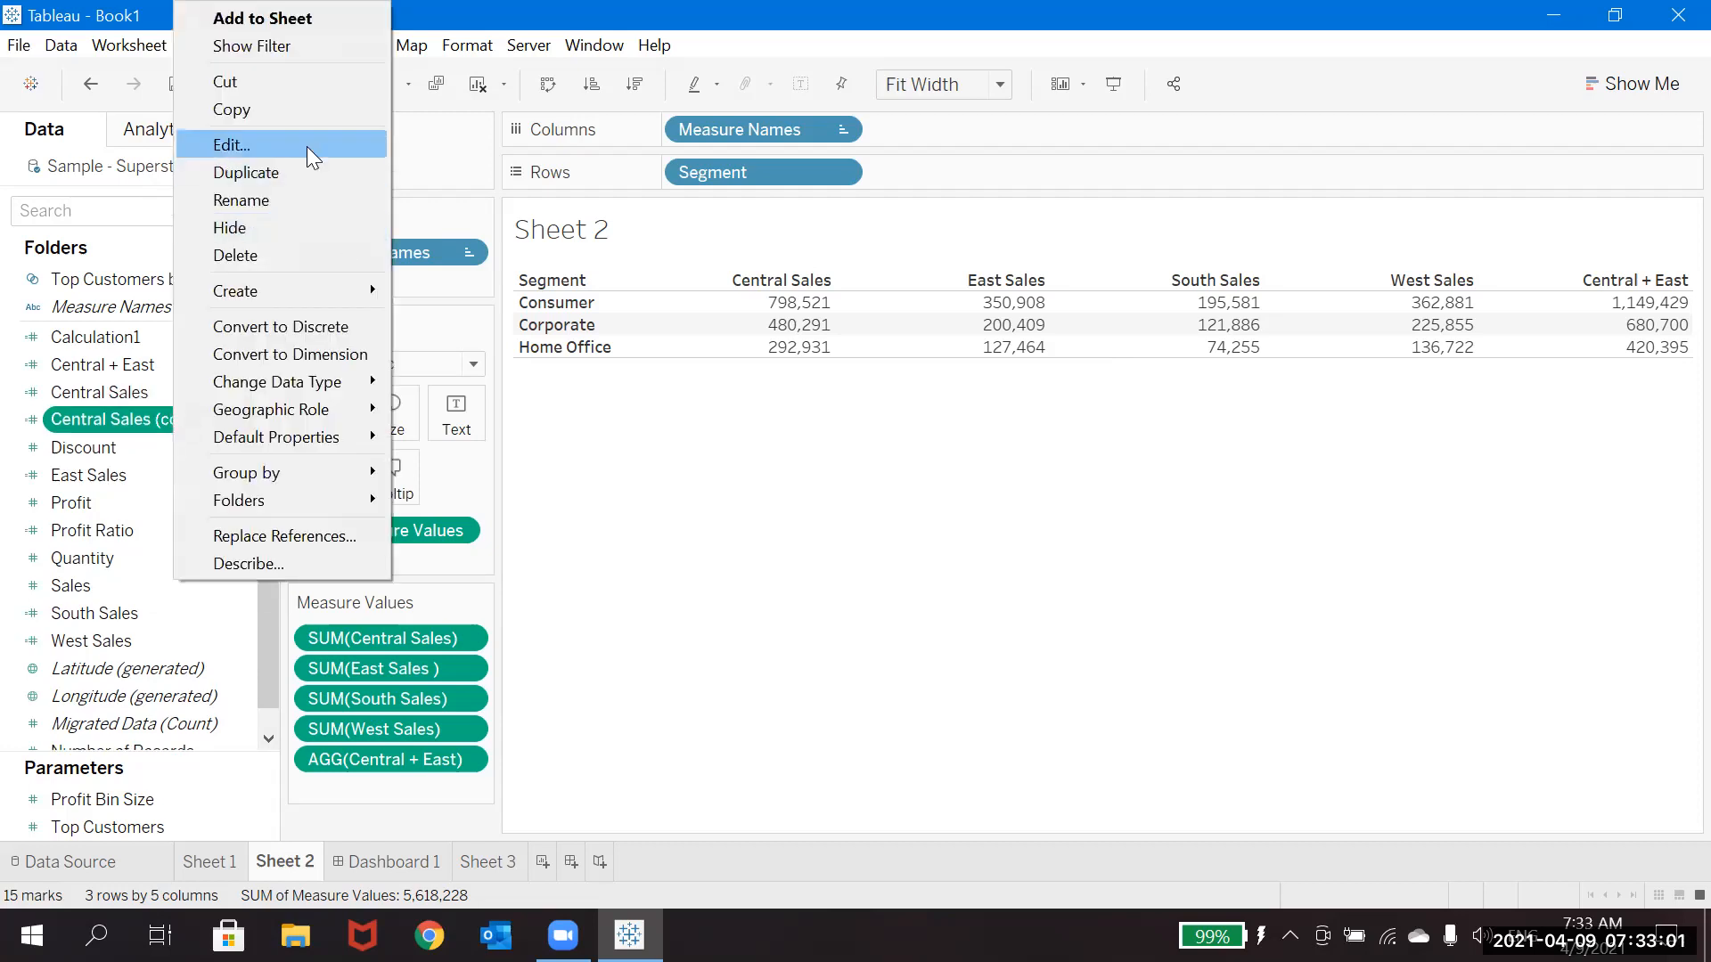
click(307, 147)
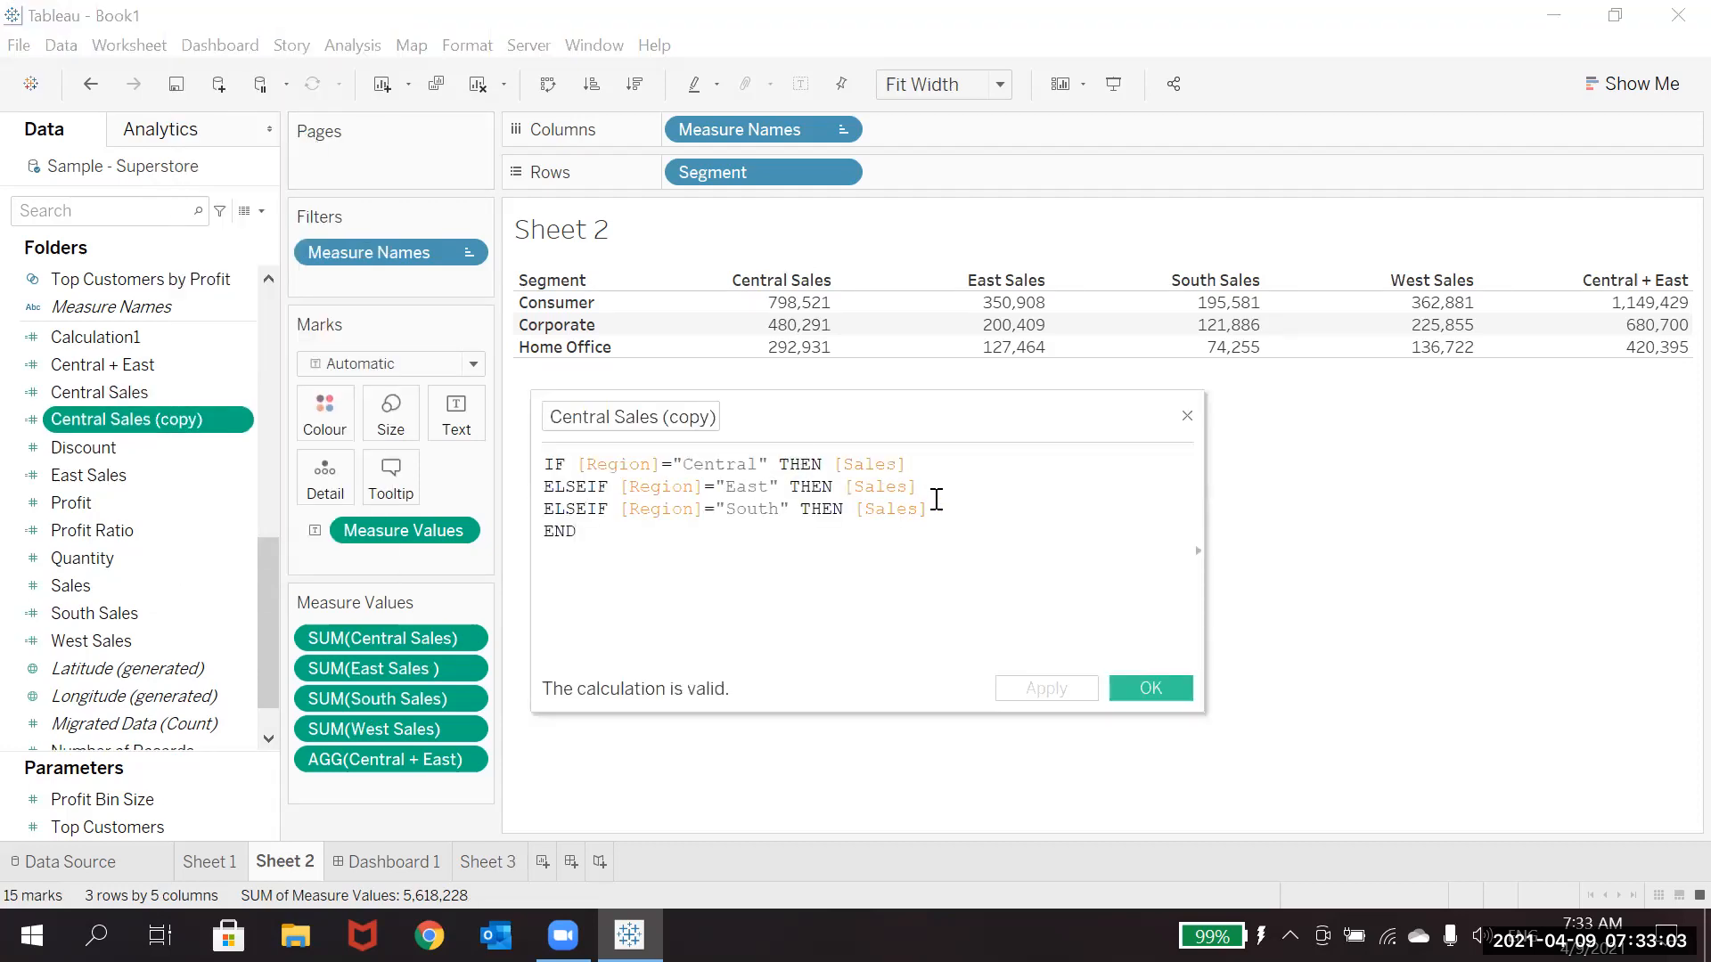
drag(946, 510, 533, 484)
key(BackSpace)
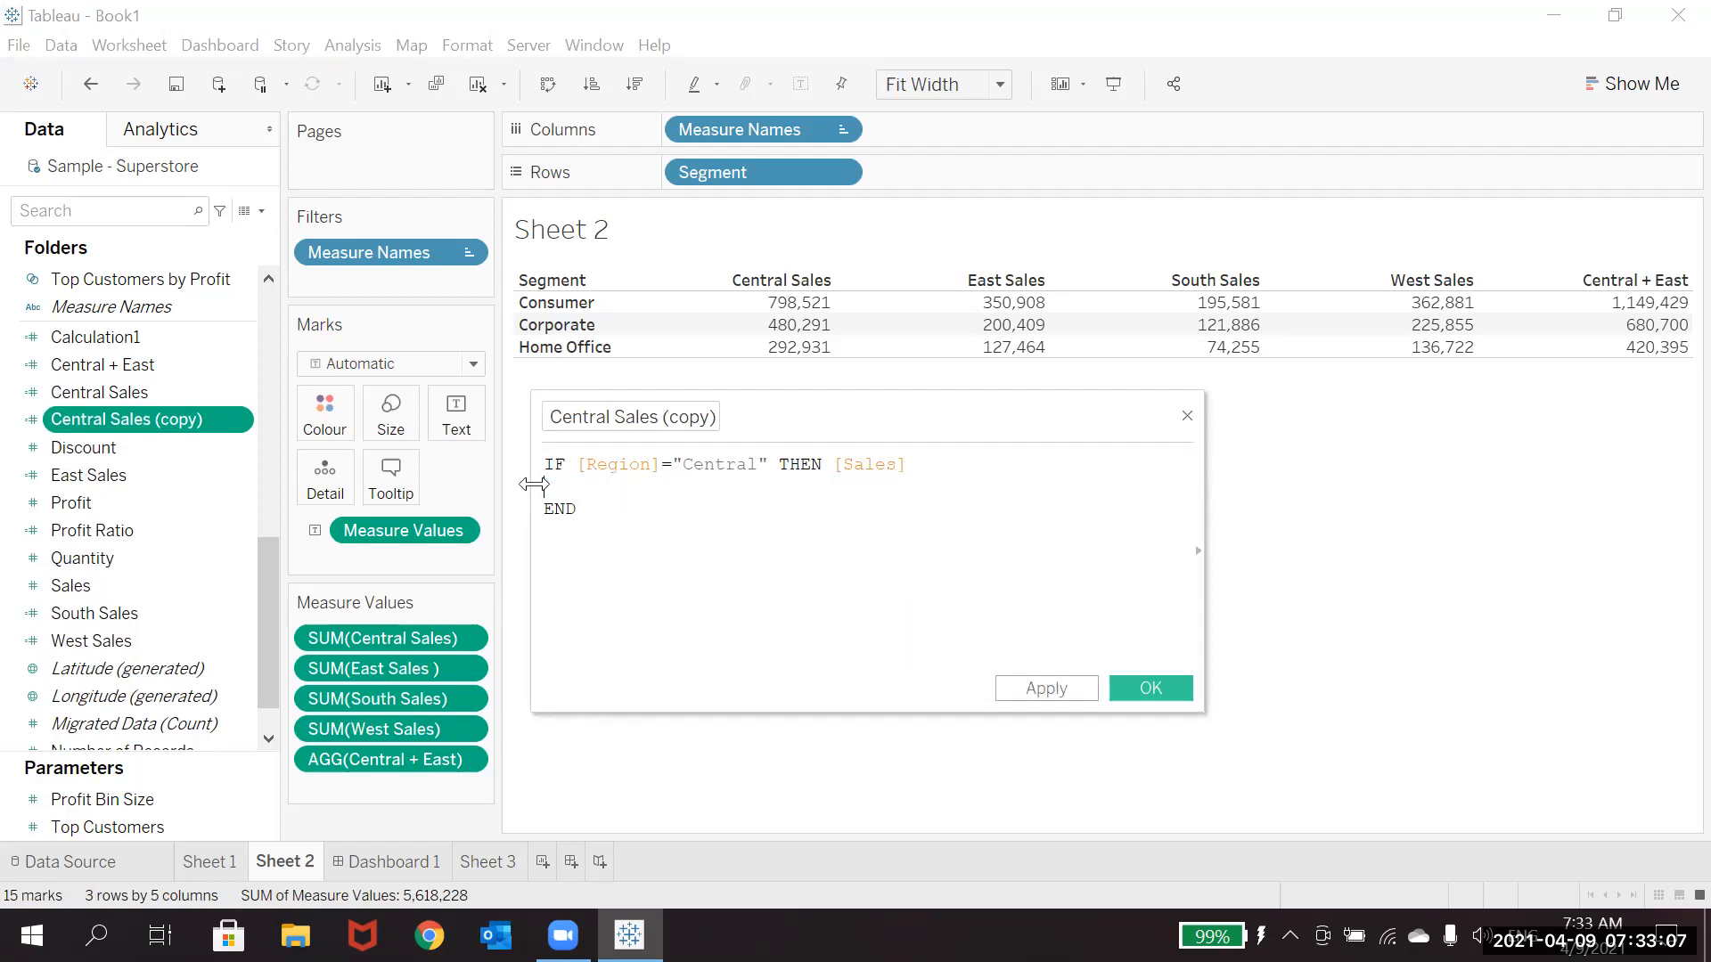
key(BackSpace)
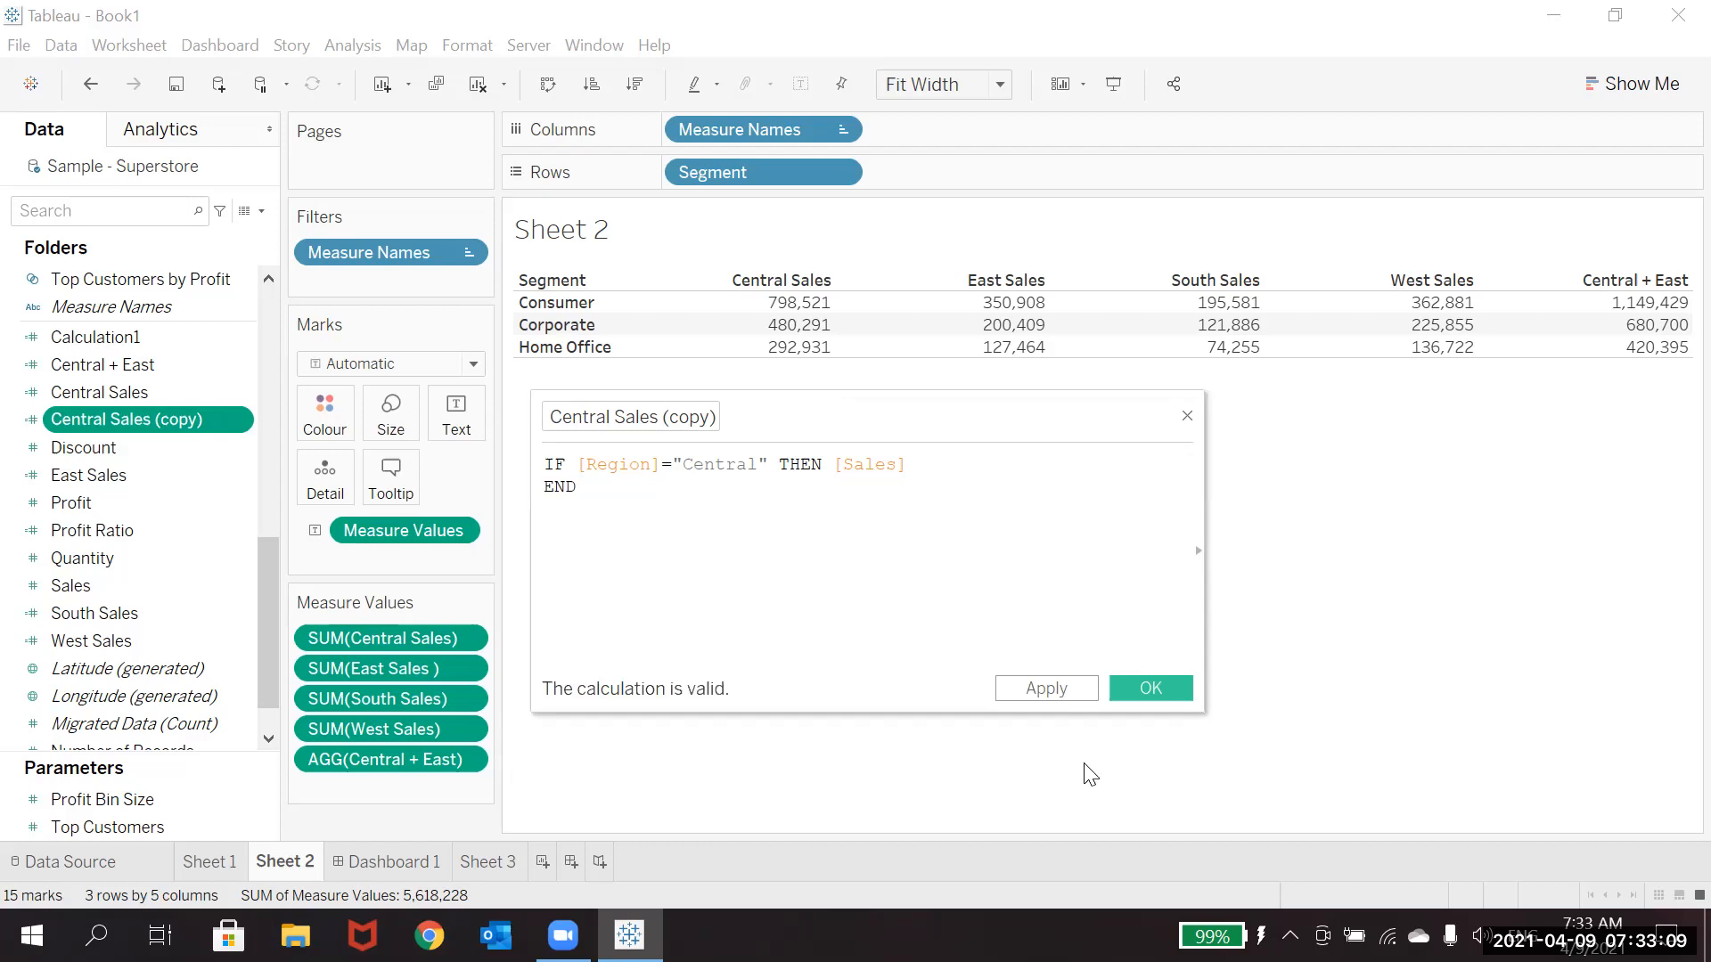
click(1050, 694)
click(1149, 688)
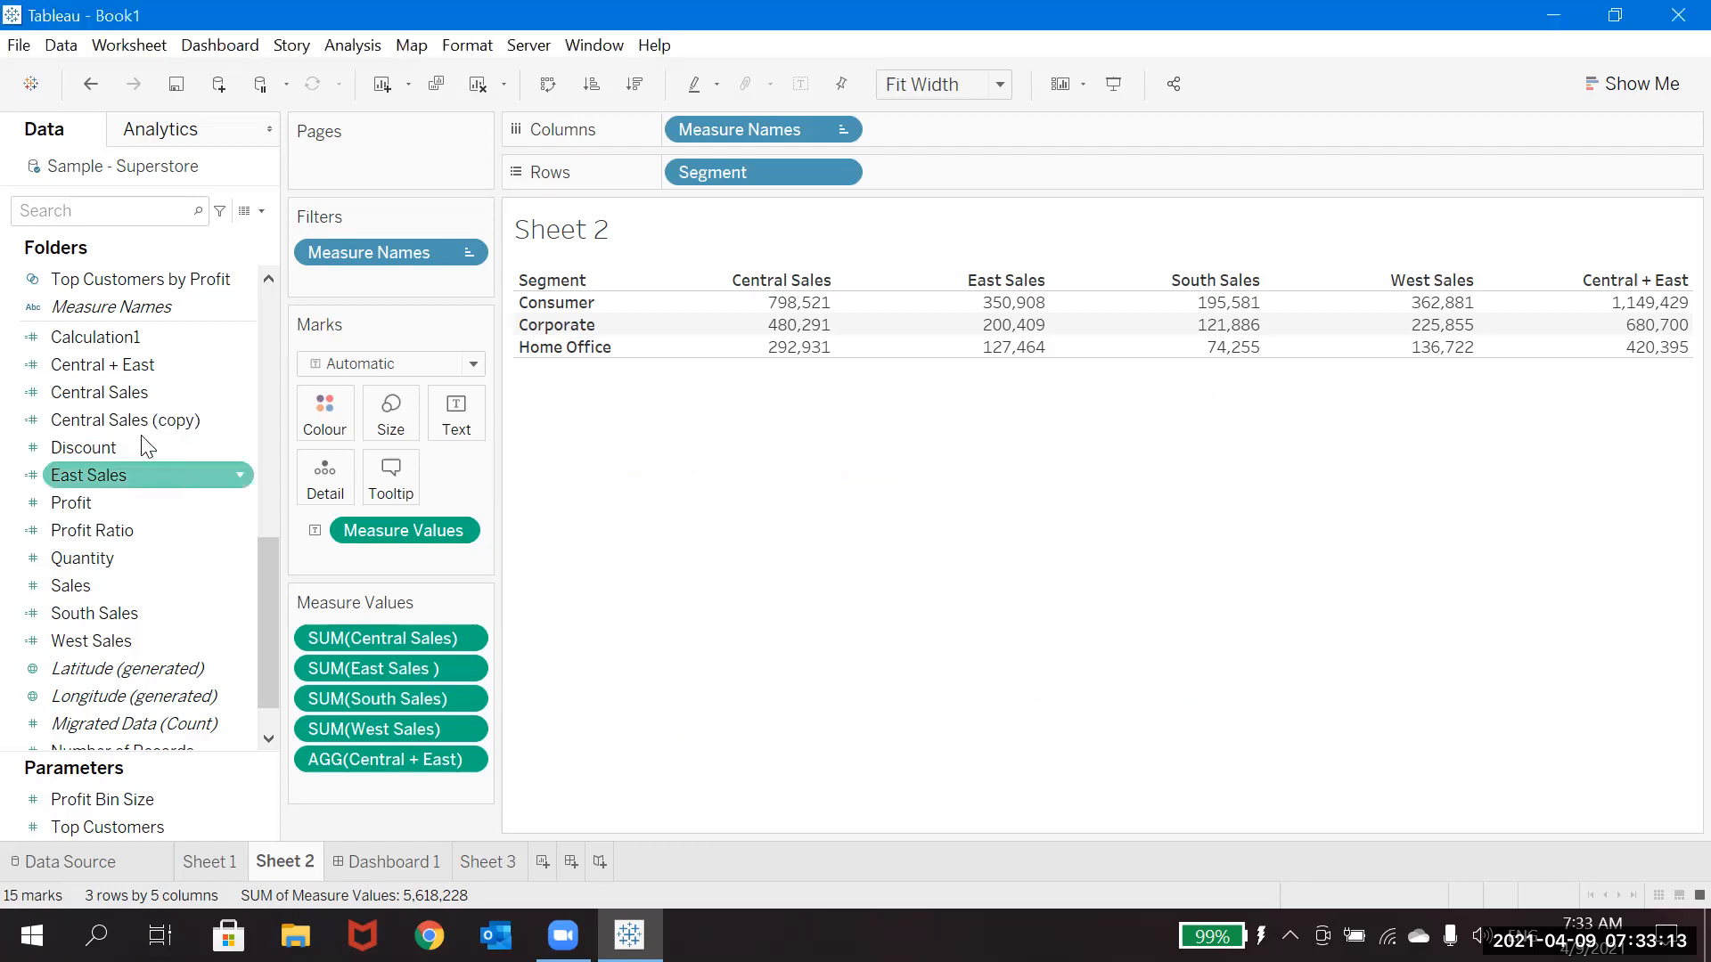
drag(123, 417, 361, 654)
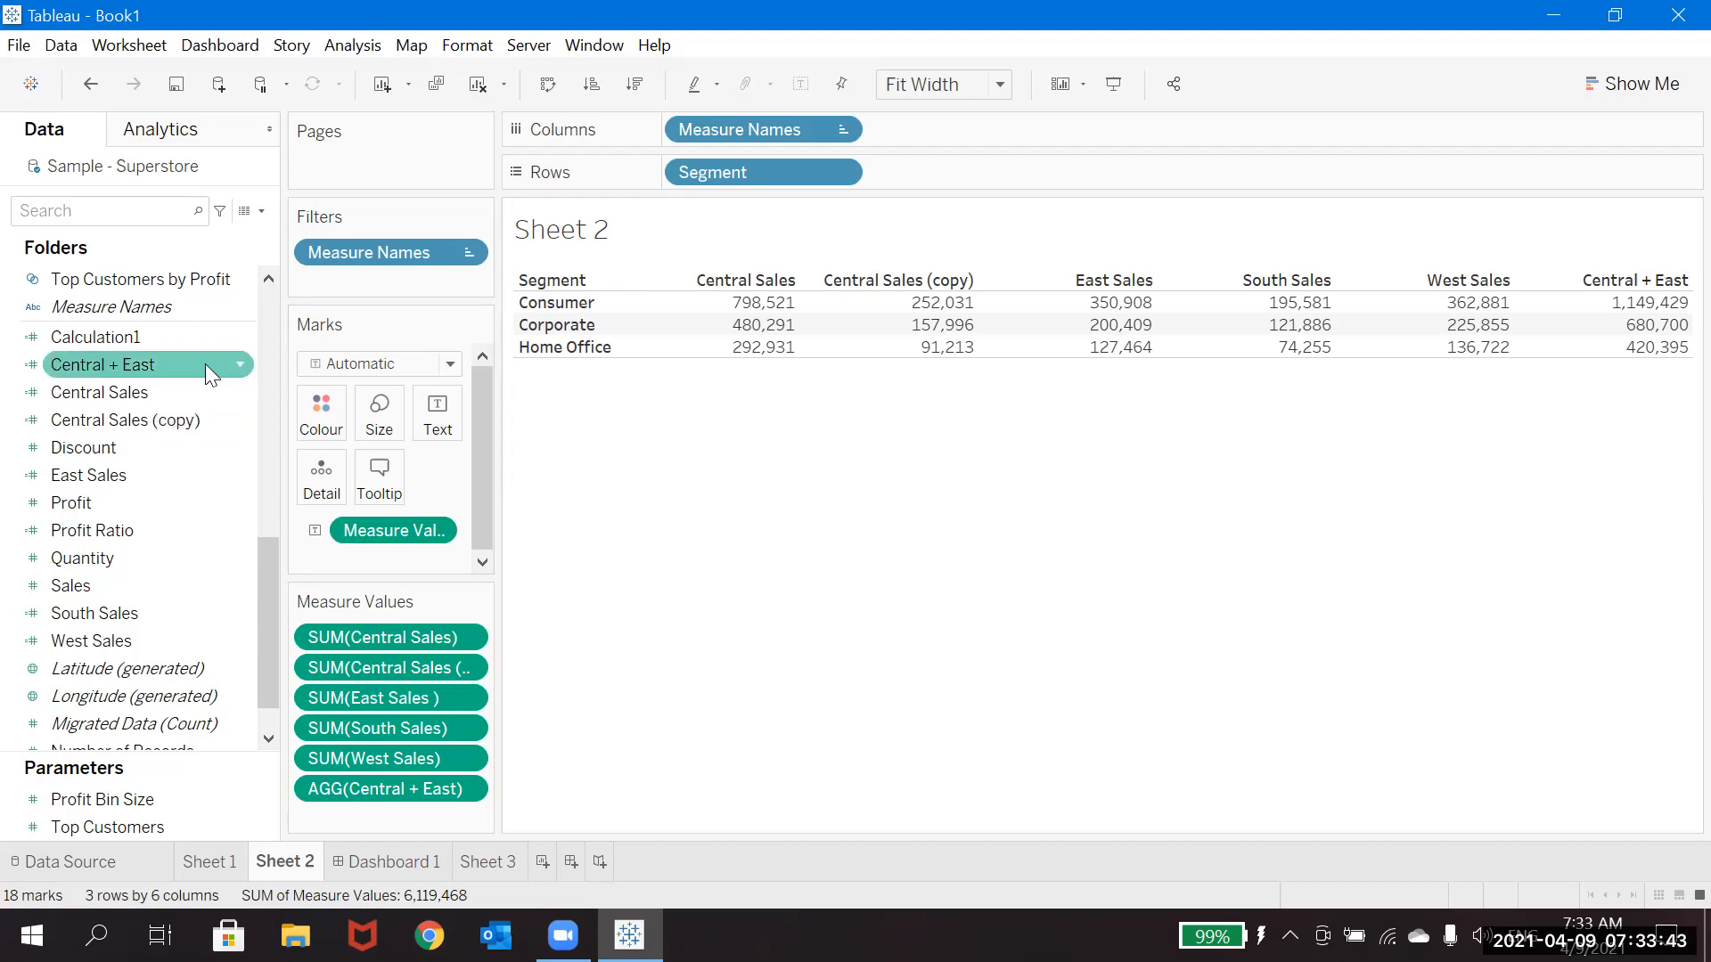
In the original Central Sales formula, delete the South clause and change the East clause from ELSEIF to IF.
click(239, 394)
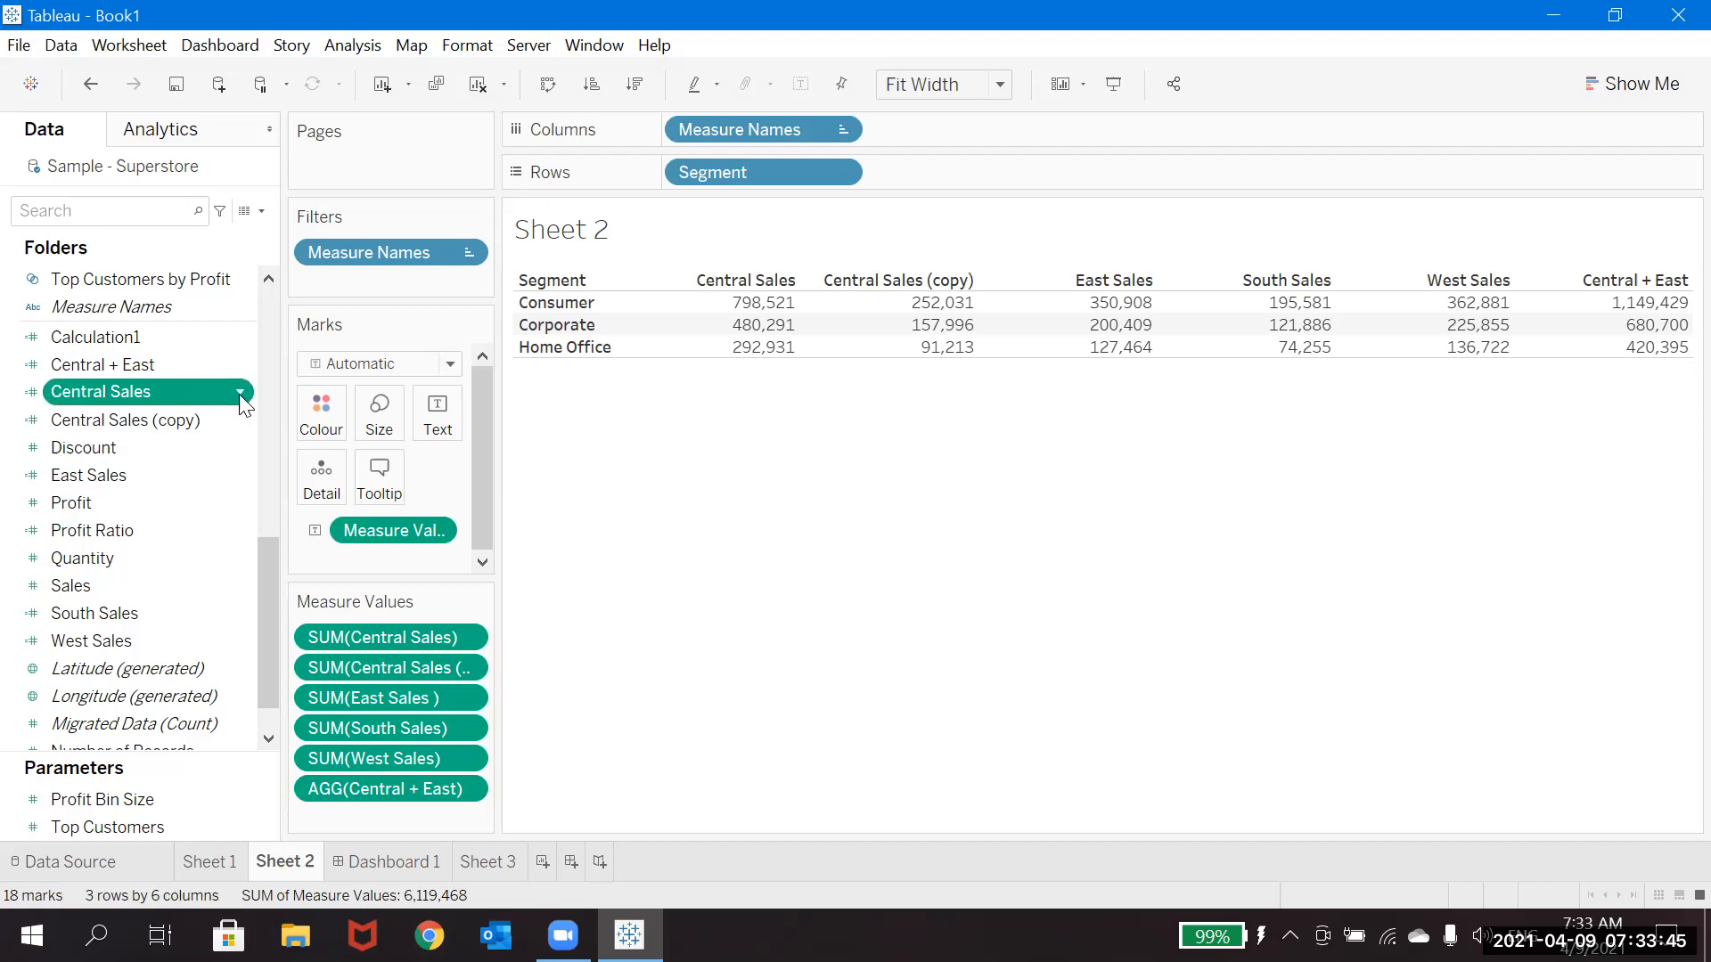
click(323, 141)
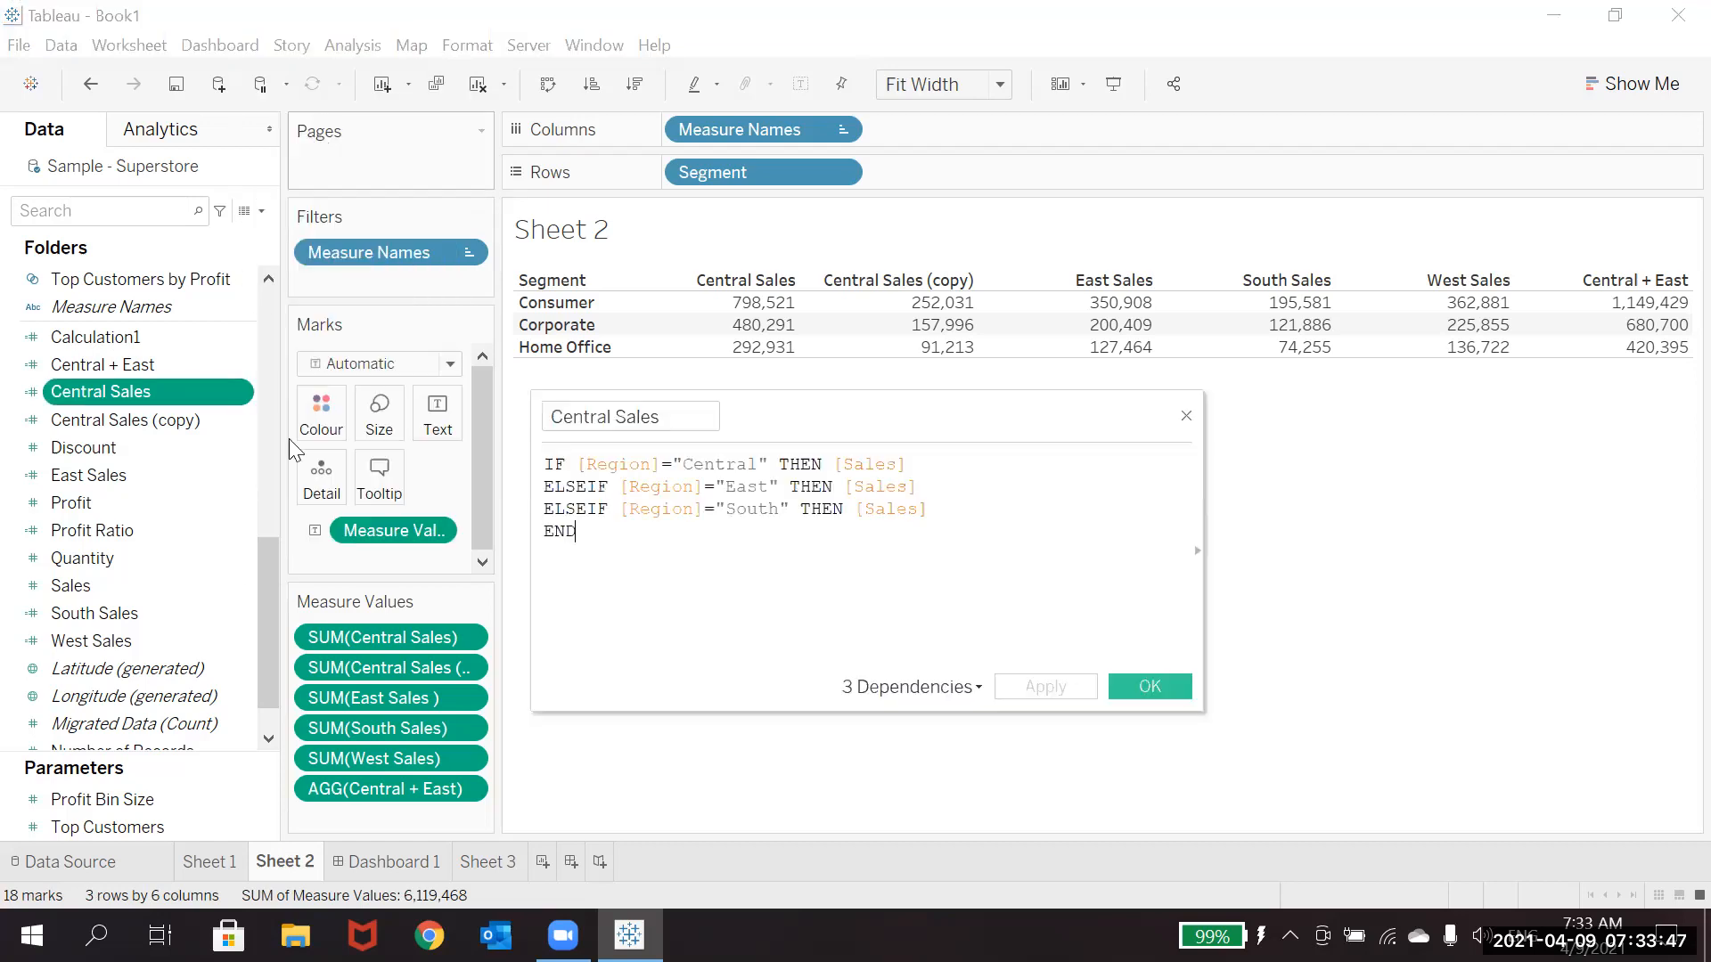
click(938, 514)
drag(927, 510, 526, 508)
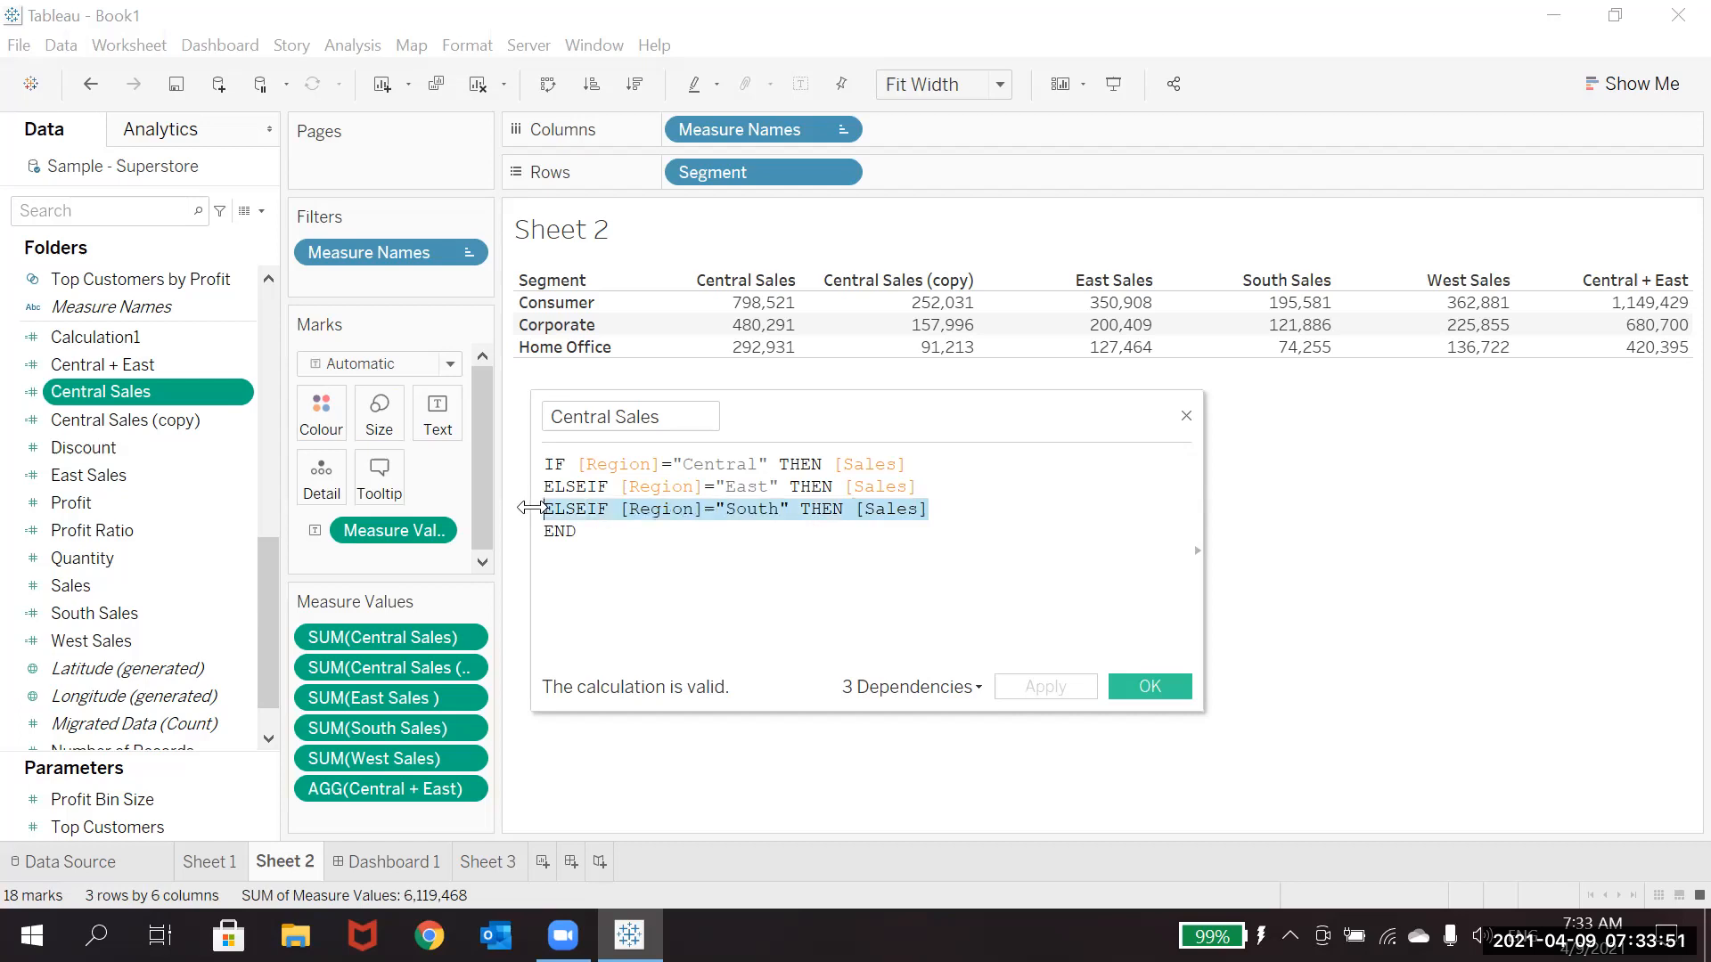
key(BackSpace)
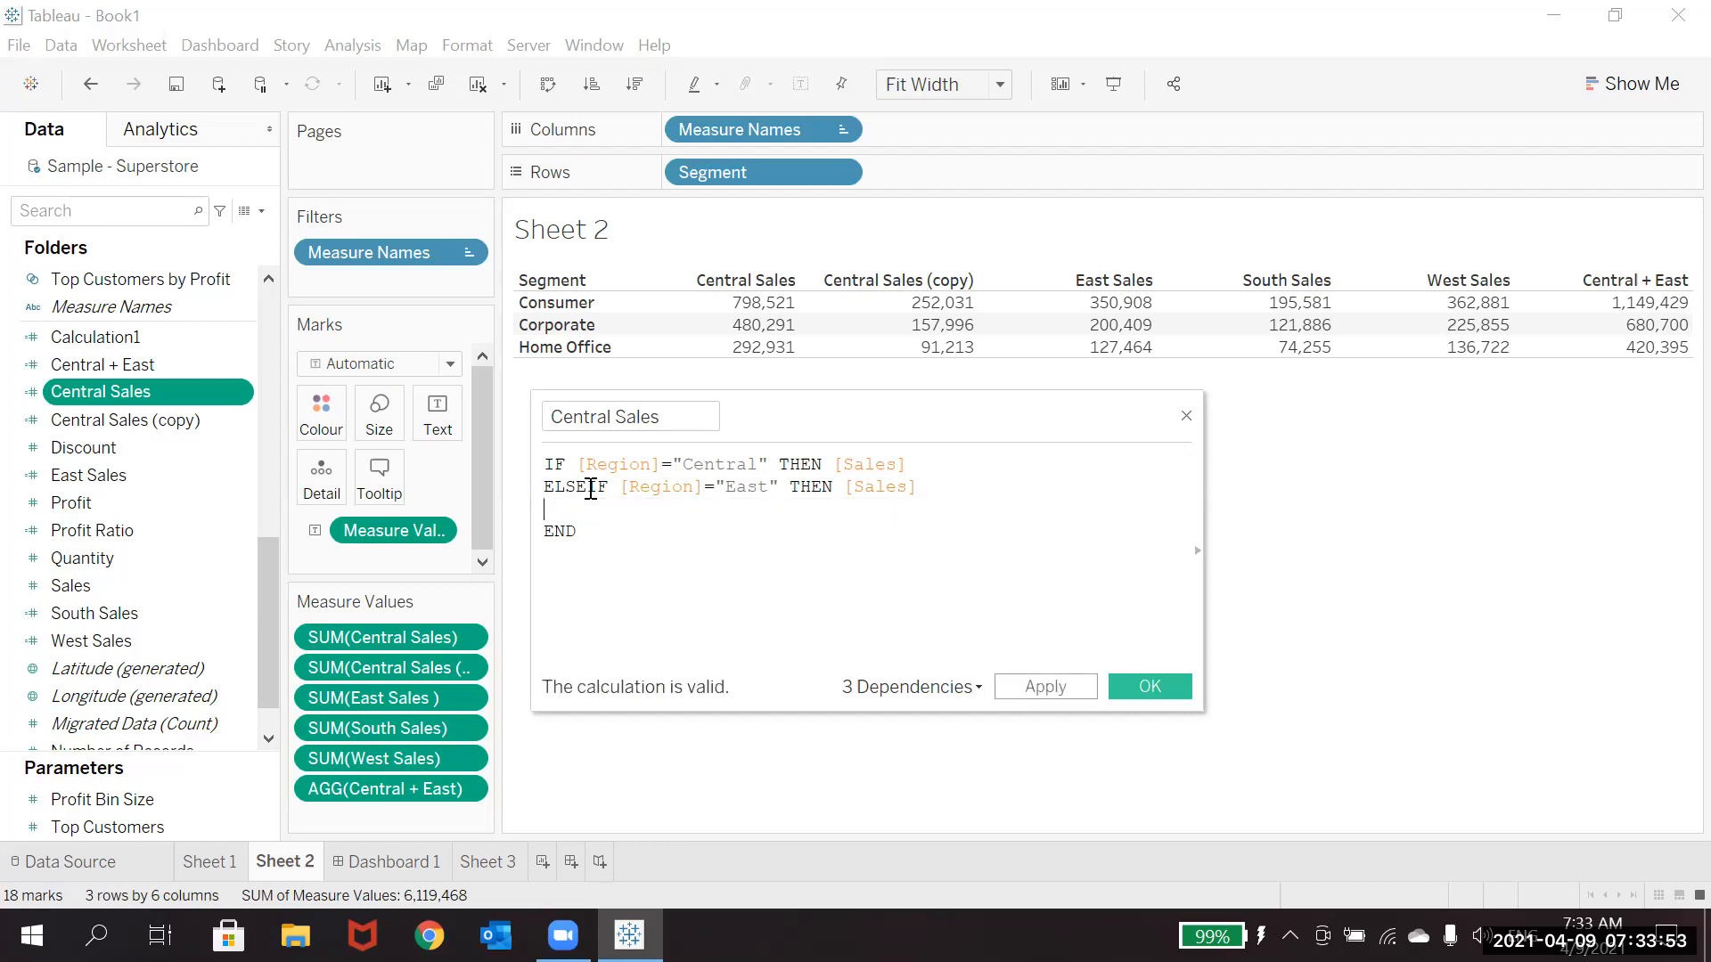
click(588, 487)
key(BackSpace)
key(BackSpace)
key(BackSpace)
key(BackSpace)
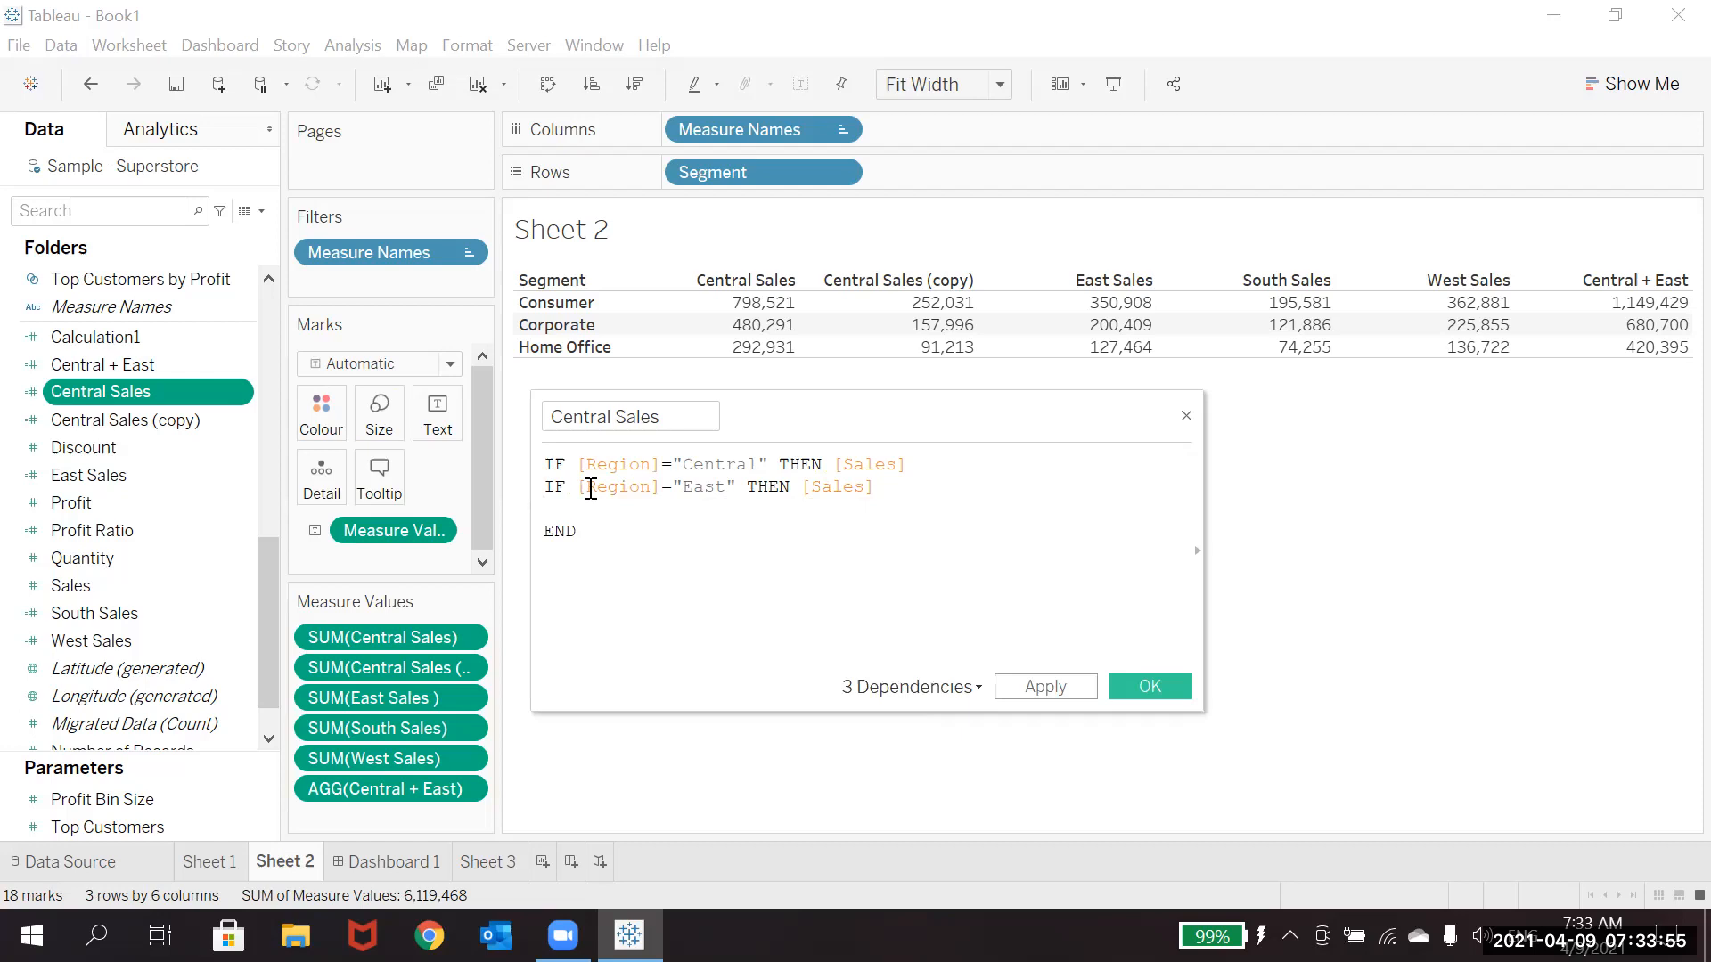
Close the Central condition with END, insert a plus sign between the two conditions, and pull the final END onto the East line.
click(928, 464)
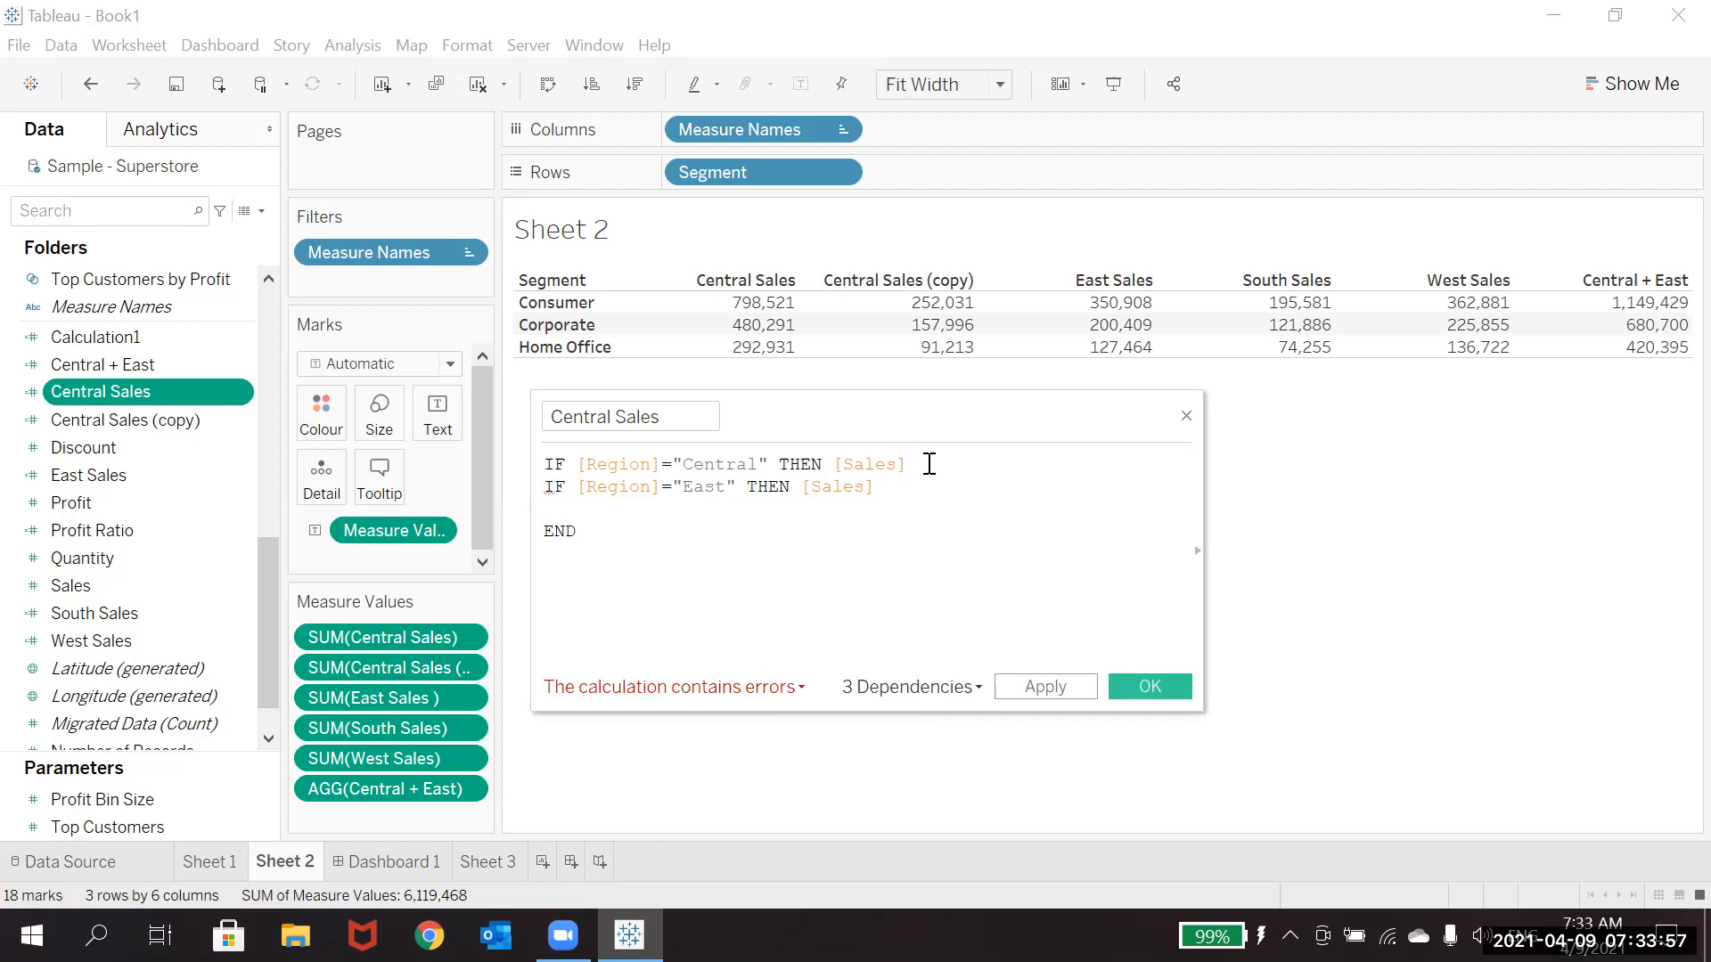
text(END)
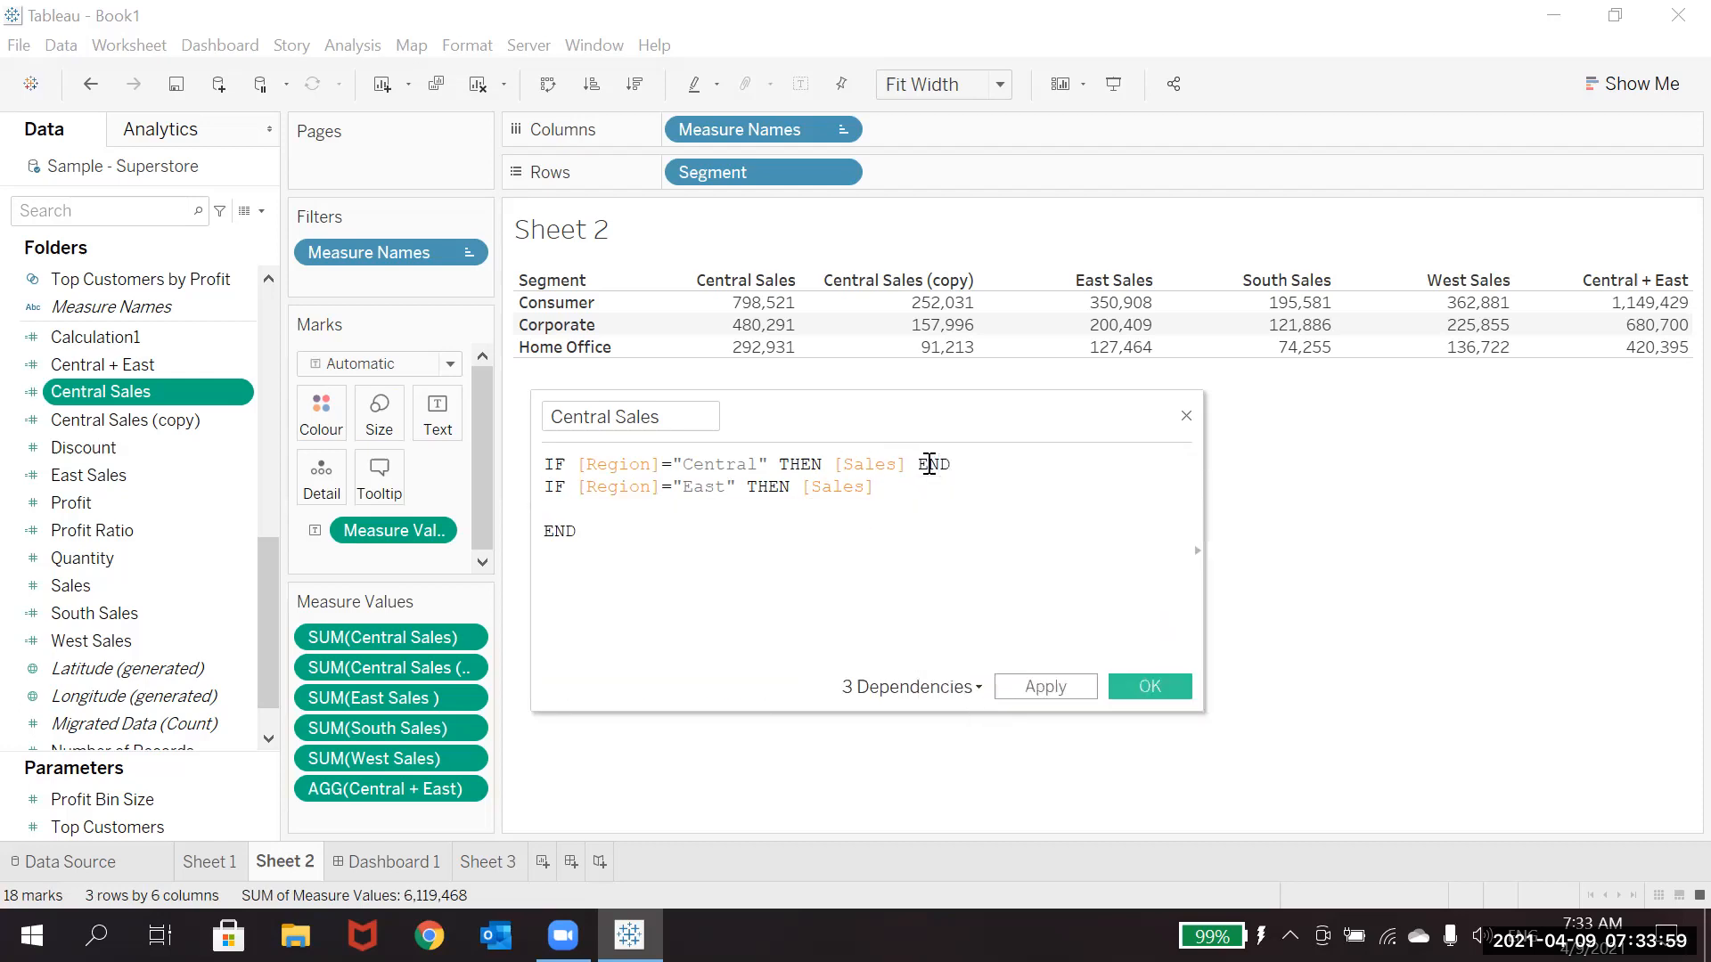
key(Return)
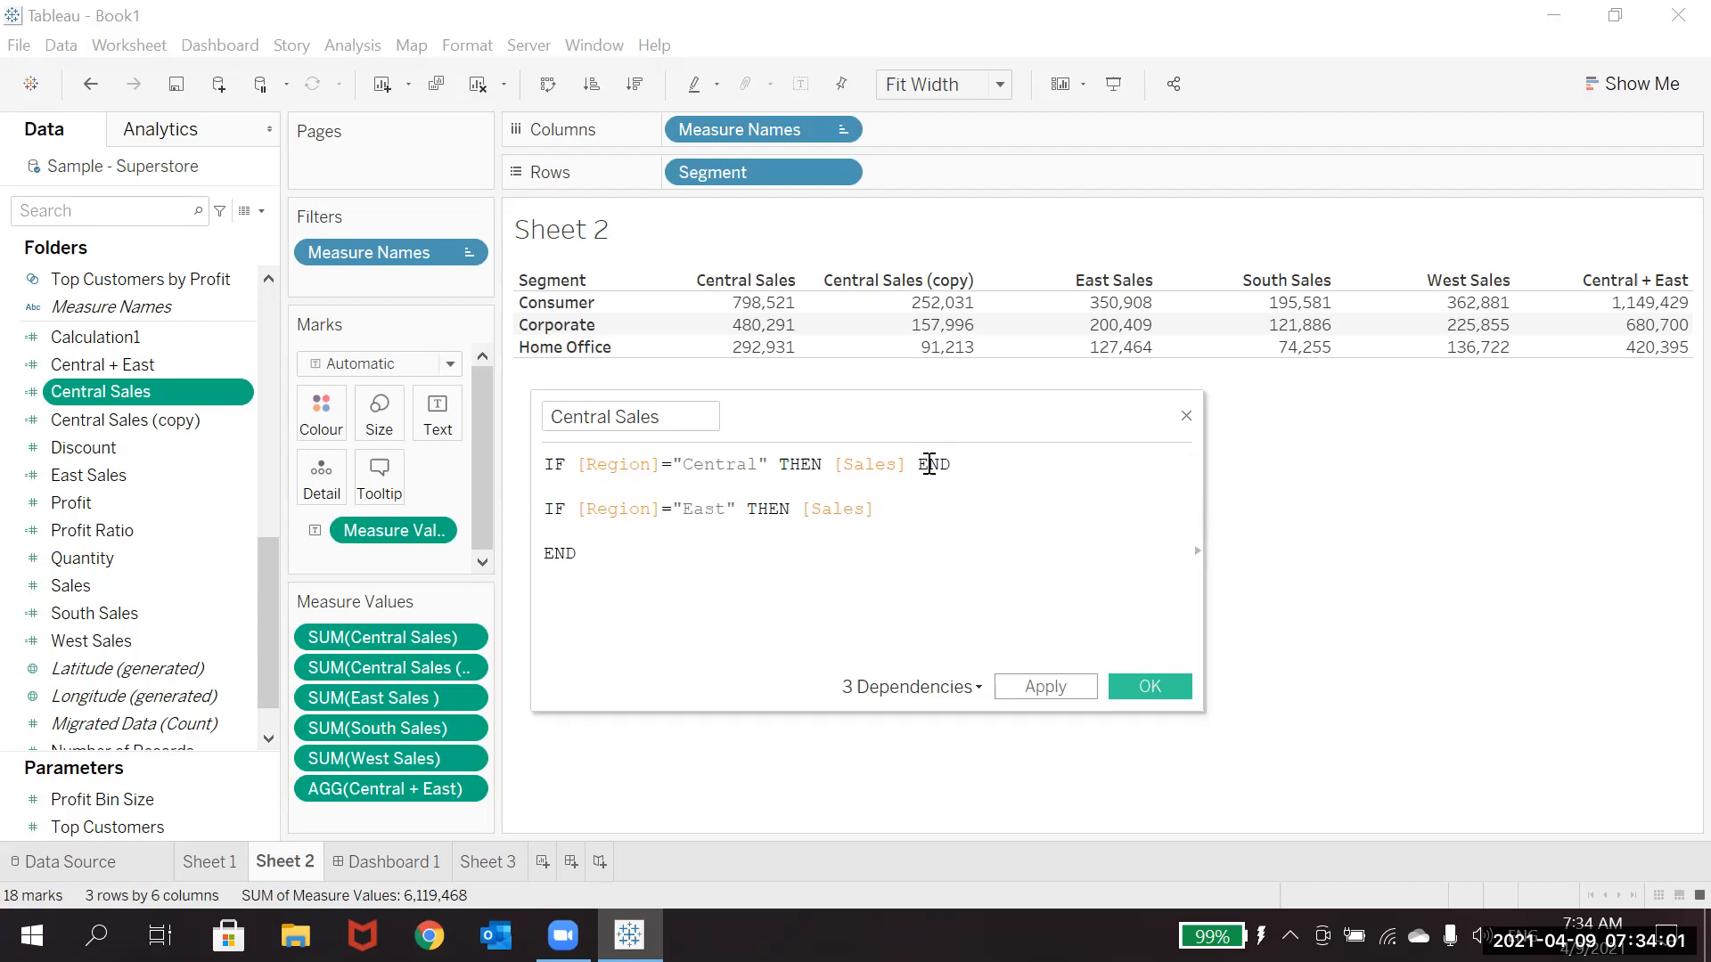
text(+)
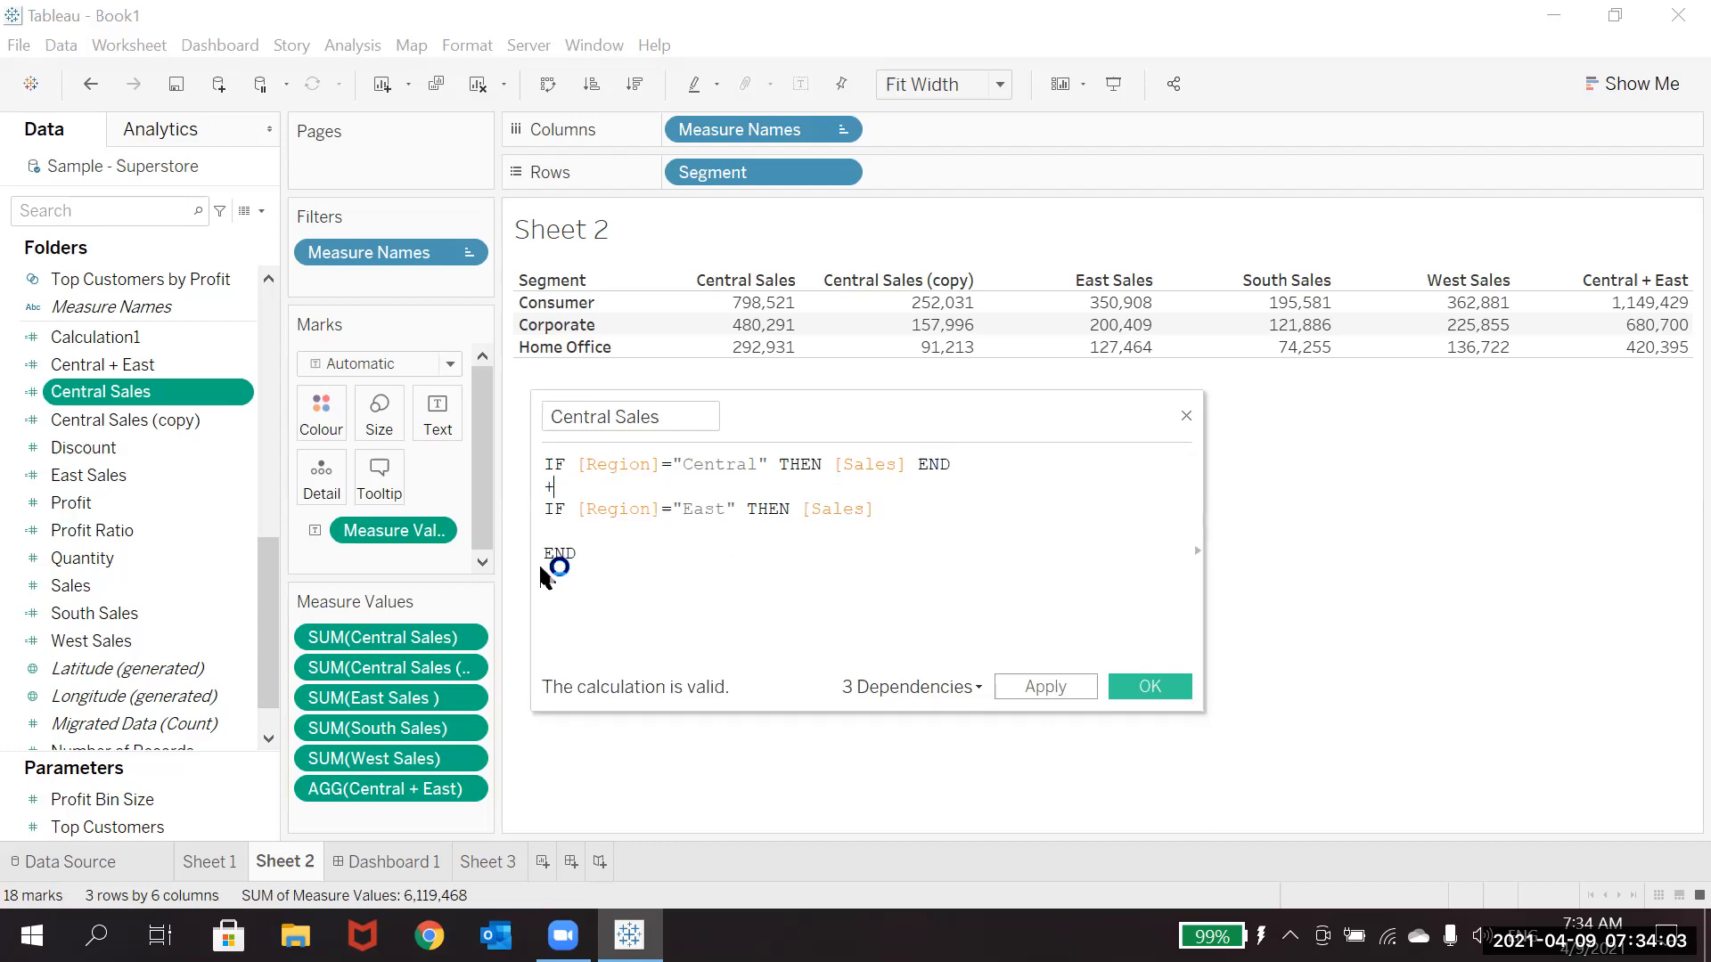
click(544, 554)
key(BackSpace)
key(BackSpace)
Rename the calculated field to Central + East Sales and apply the change.
click(657, 417)
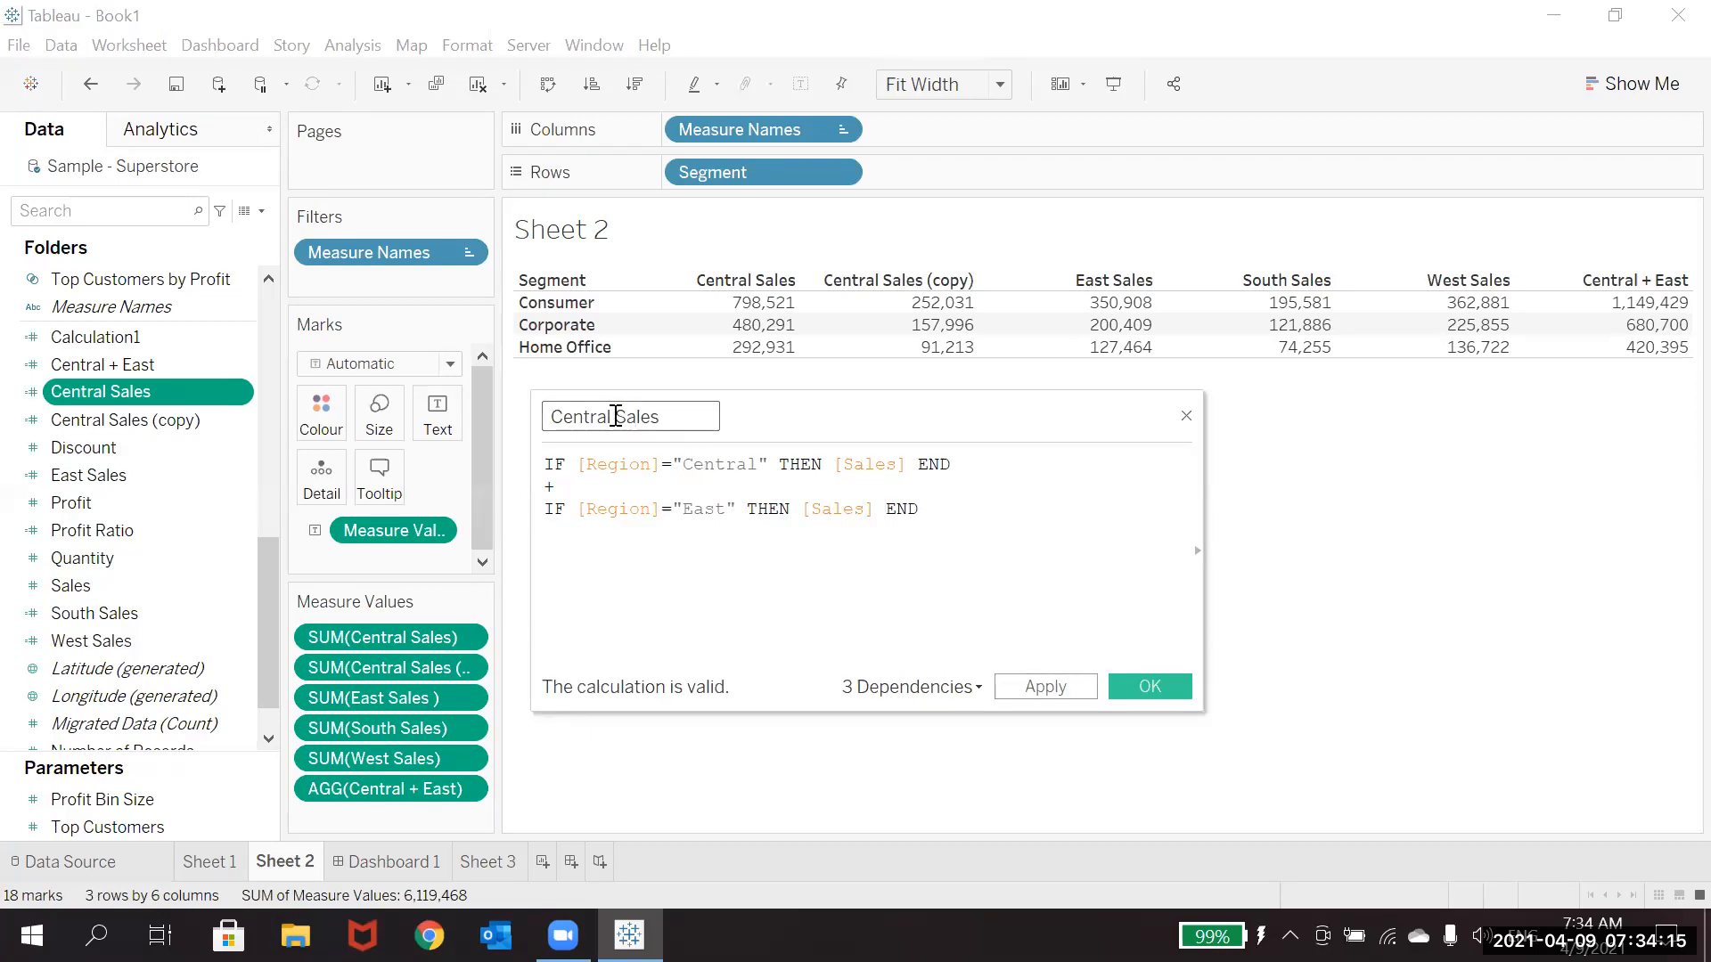
text(+ East)
click(1070, 694)
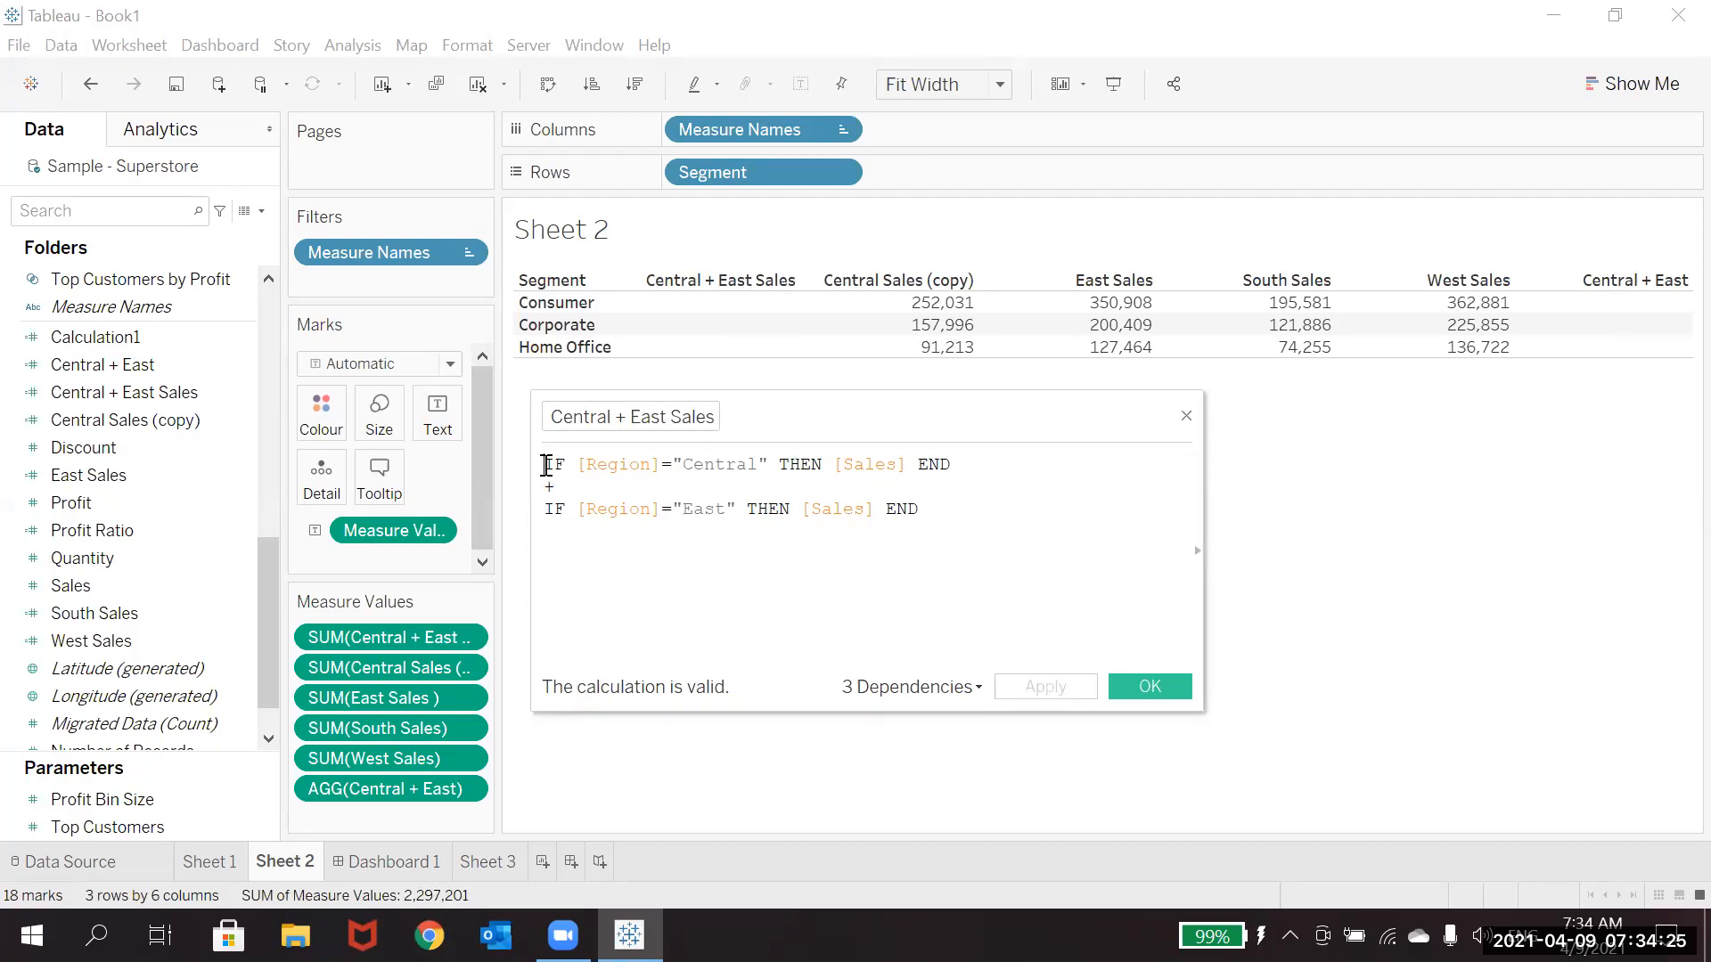
Wrap the Central condition in SUM( ) so the line reads SUM(IF [Region]="Central" THEN [Sales] END).
text(SUM()
key(Delete)
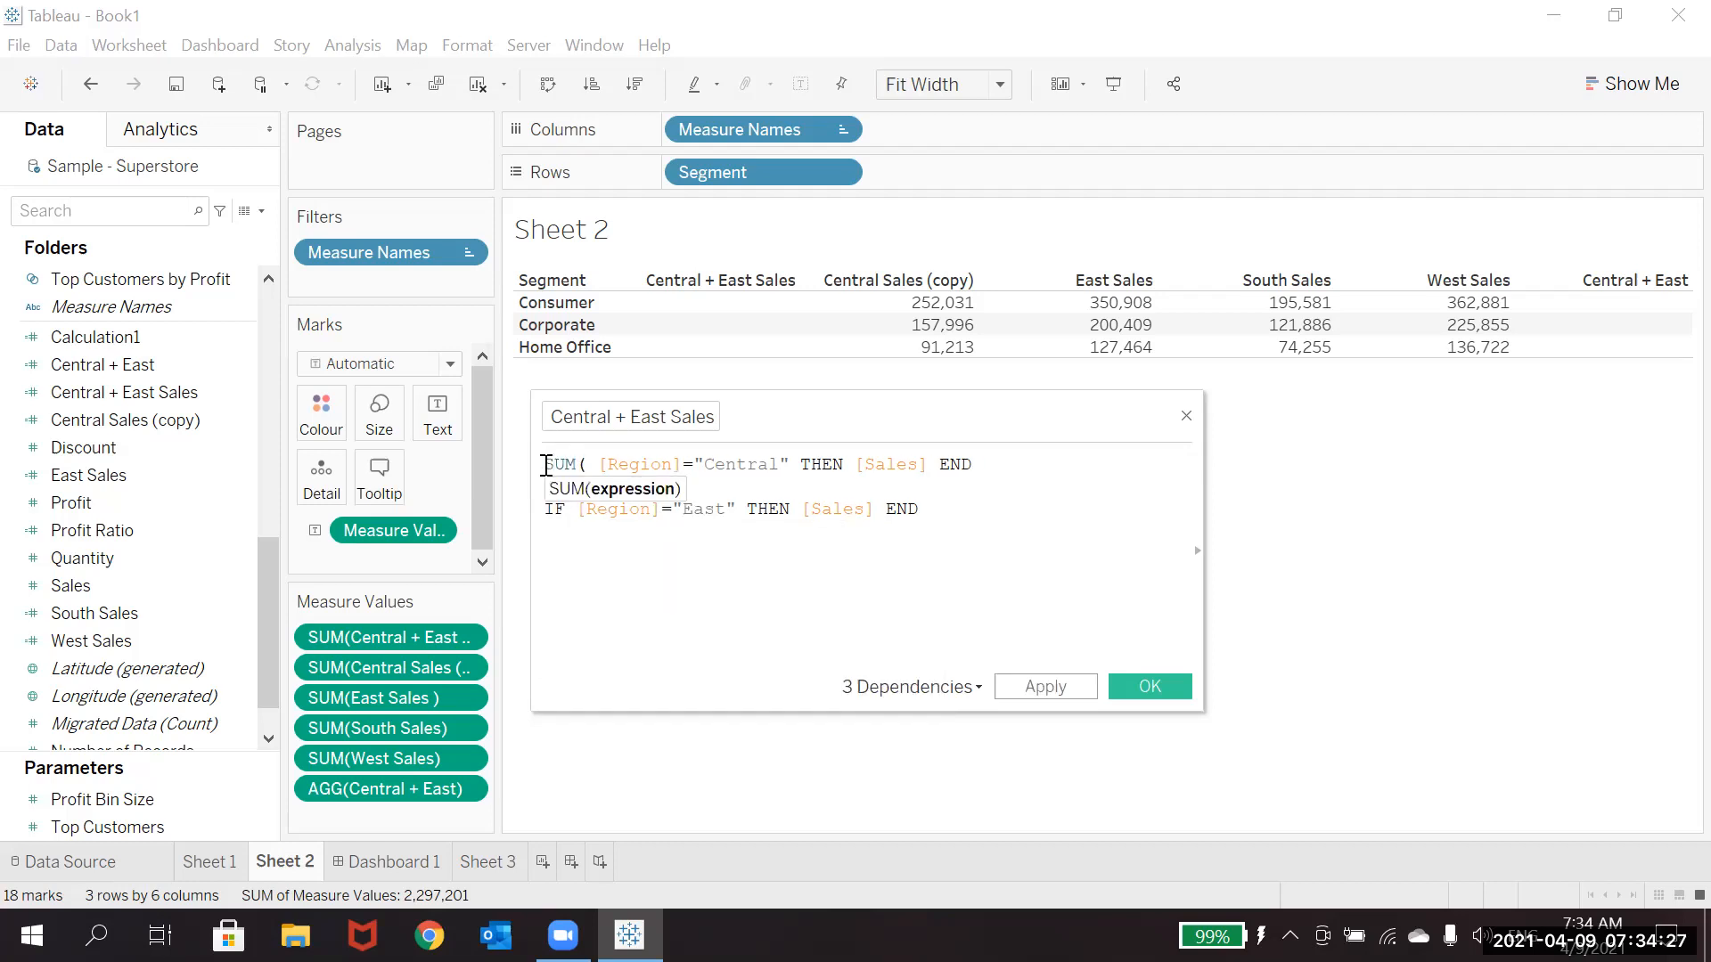
text(IF)
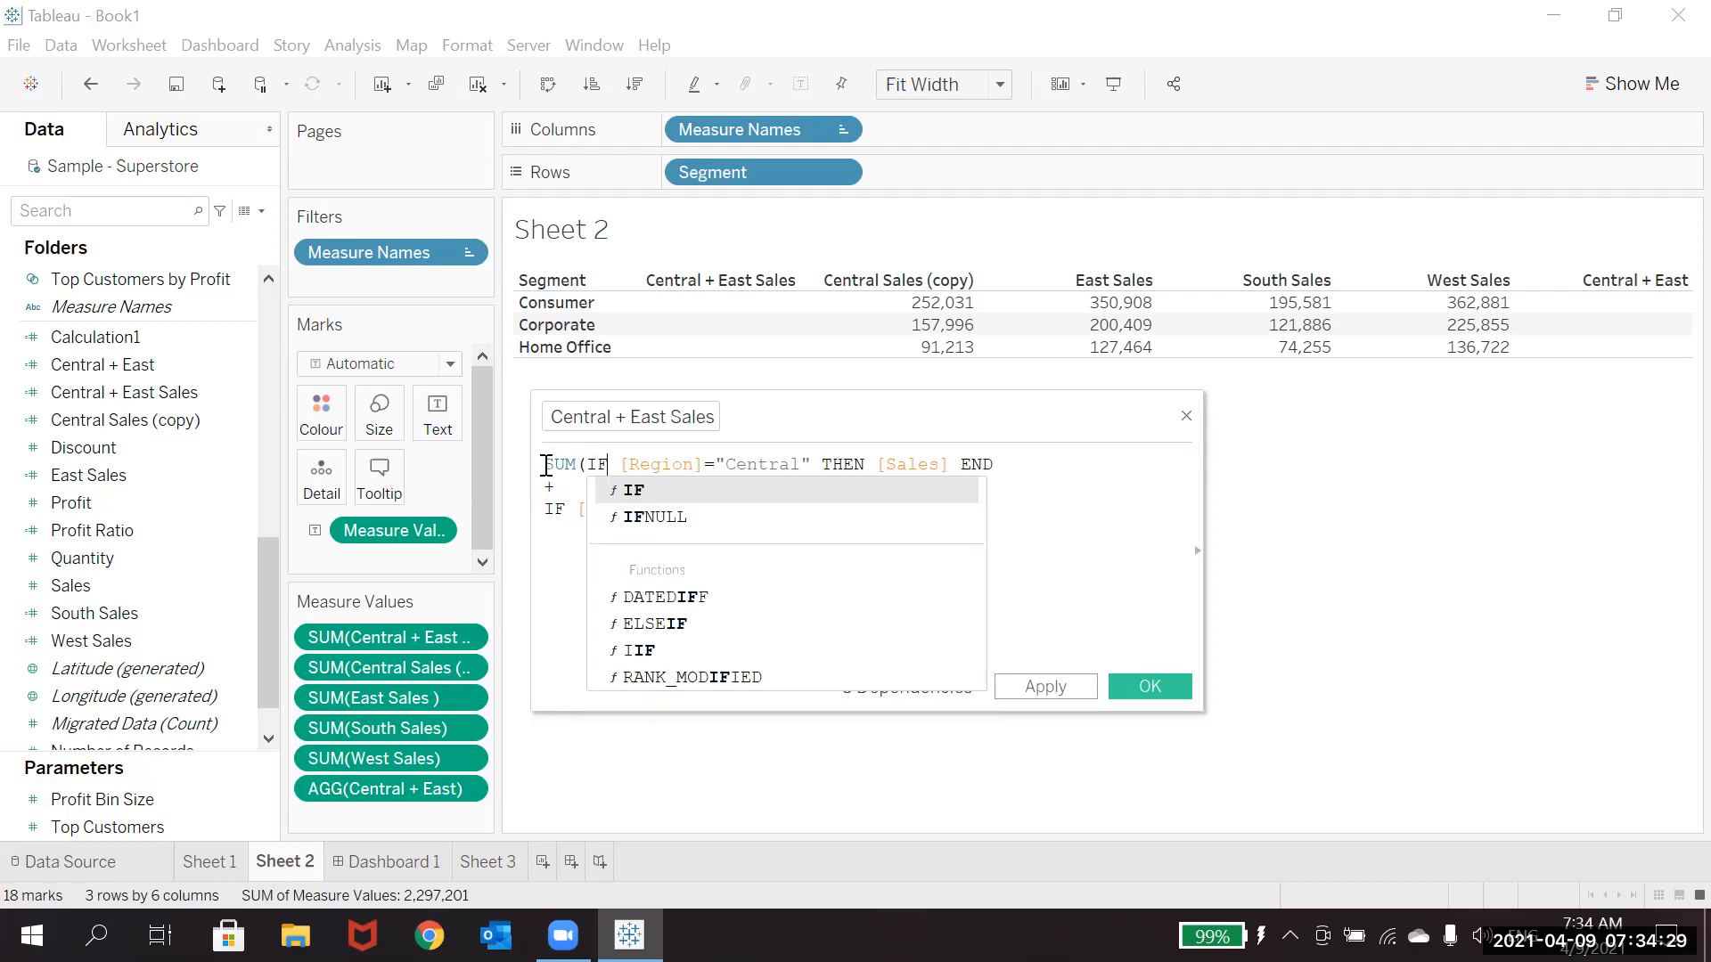
click(1017, 459)
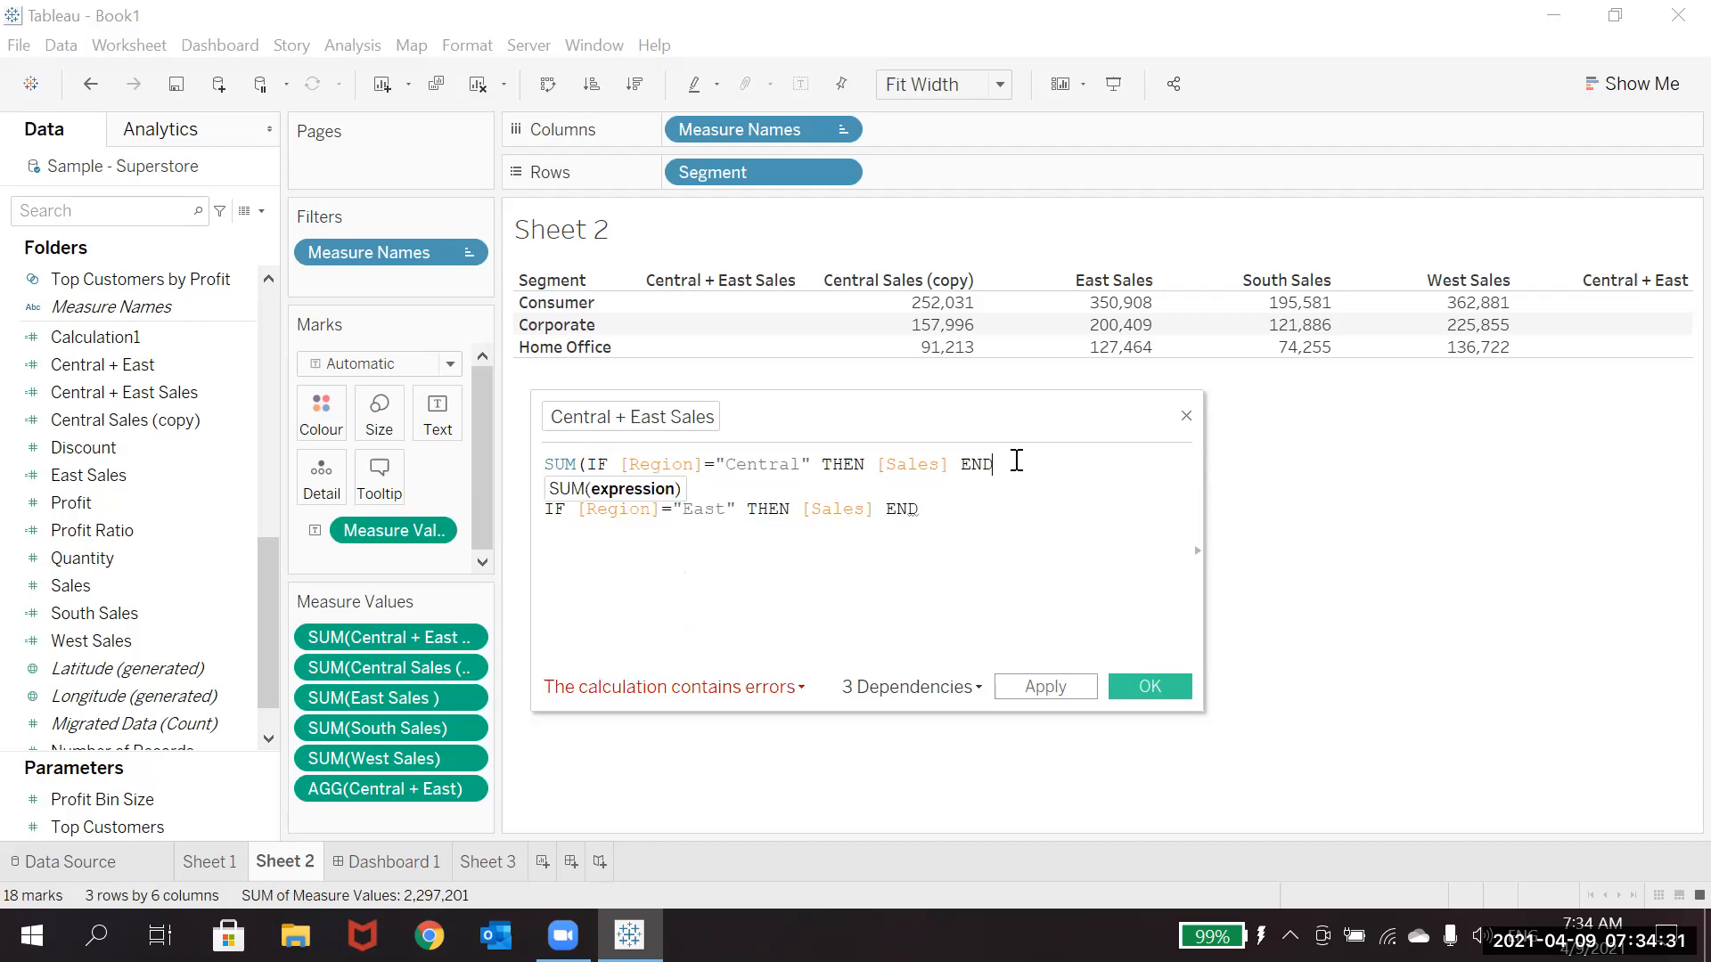
text())
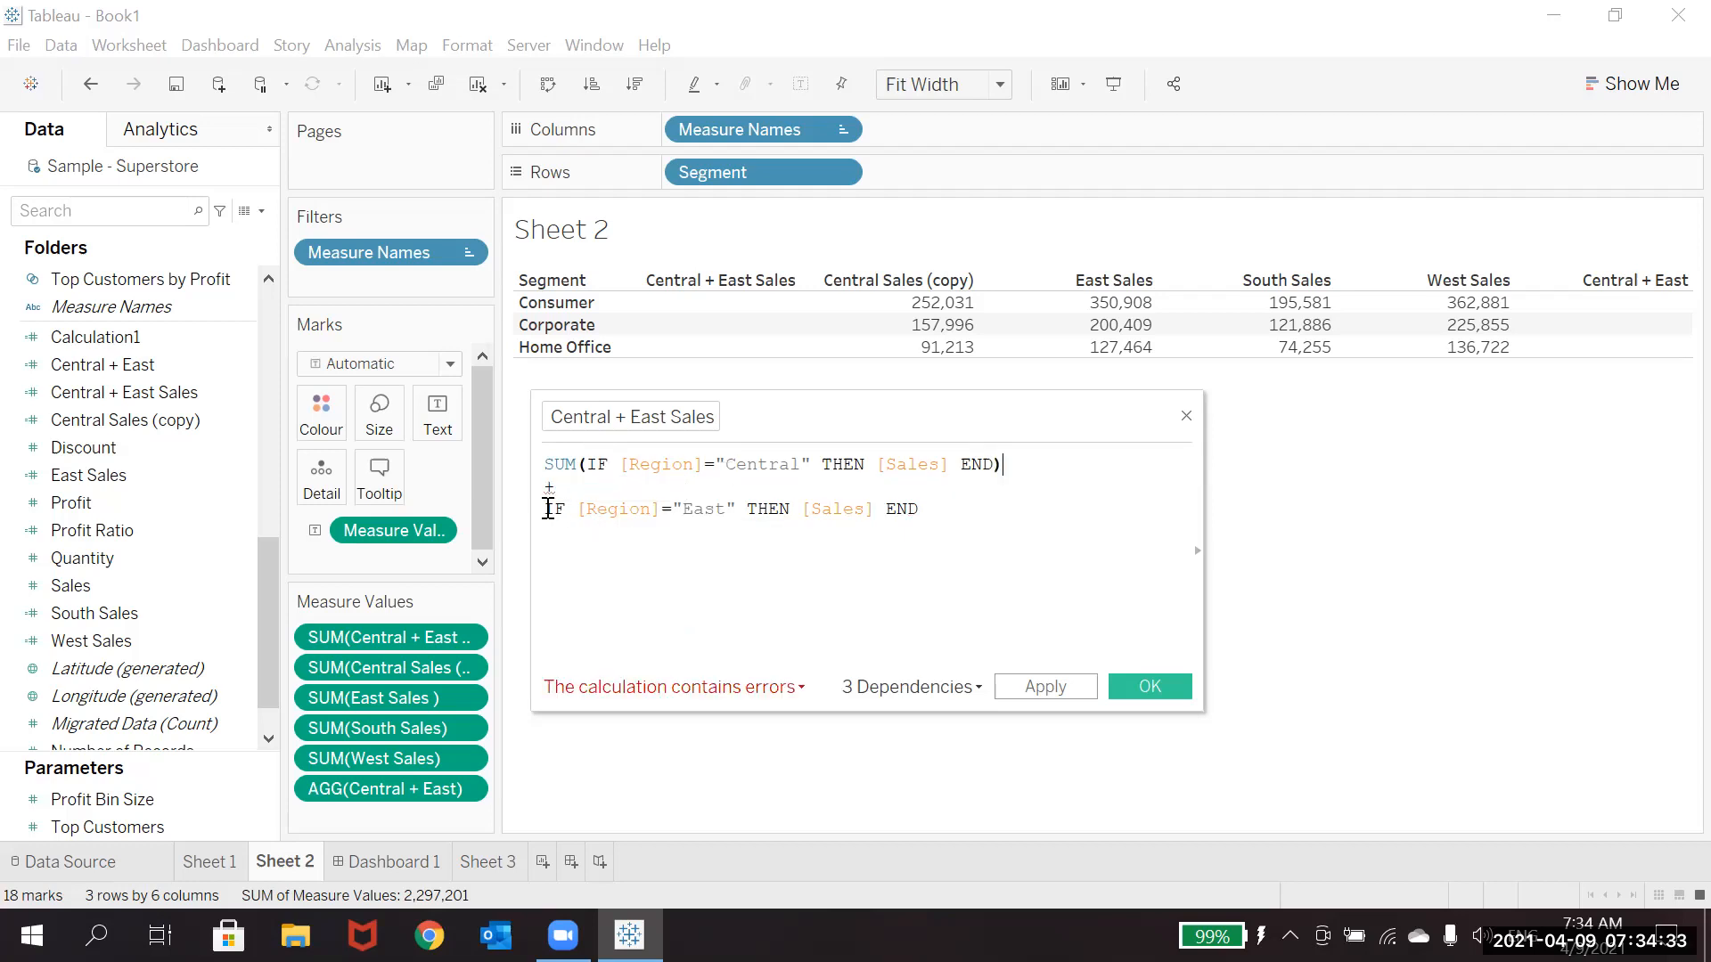
Wrap the East condition in SUM( ) so the line reads SUM(IF [Region]="East" THEN [Sales] END).
double_click(555, 509)
text(SUM)
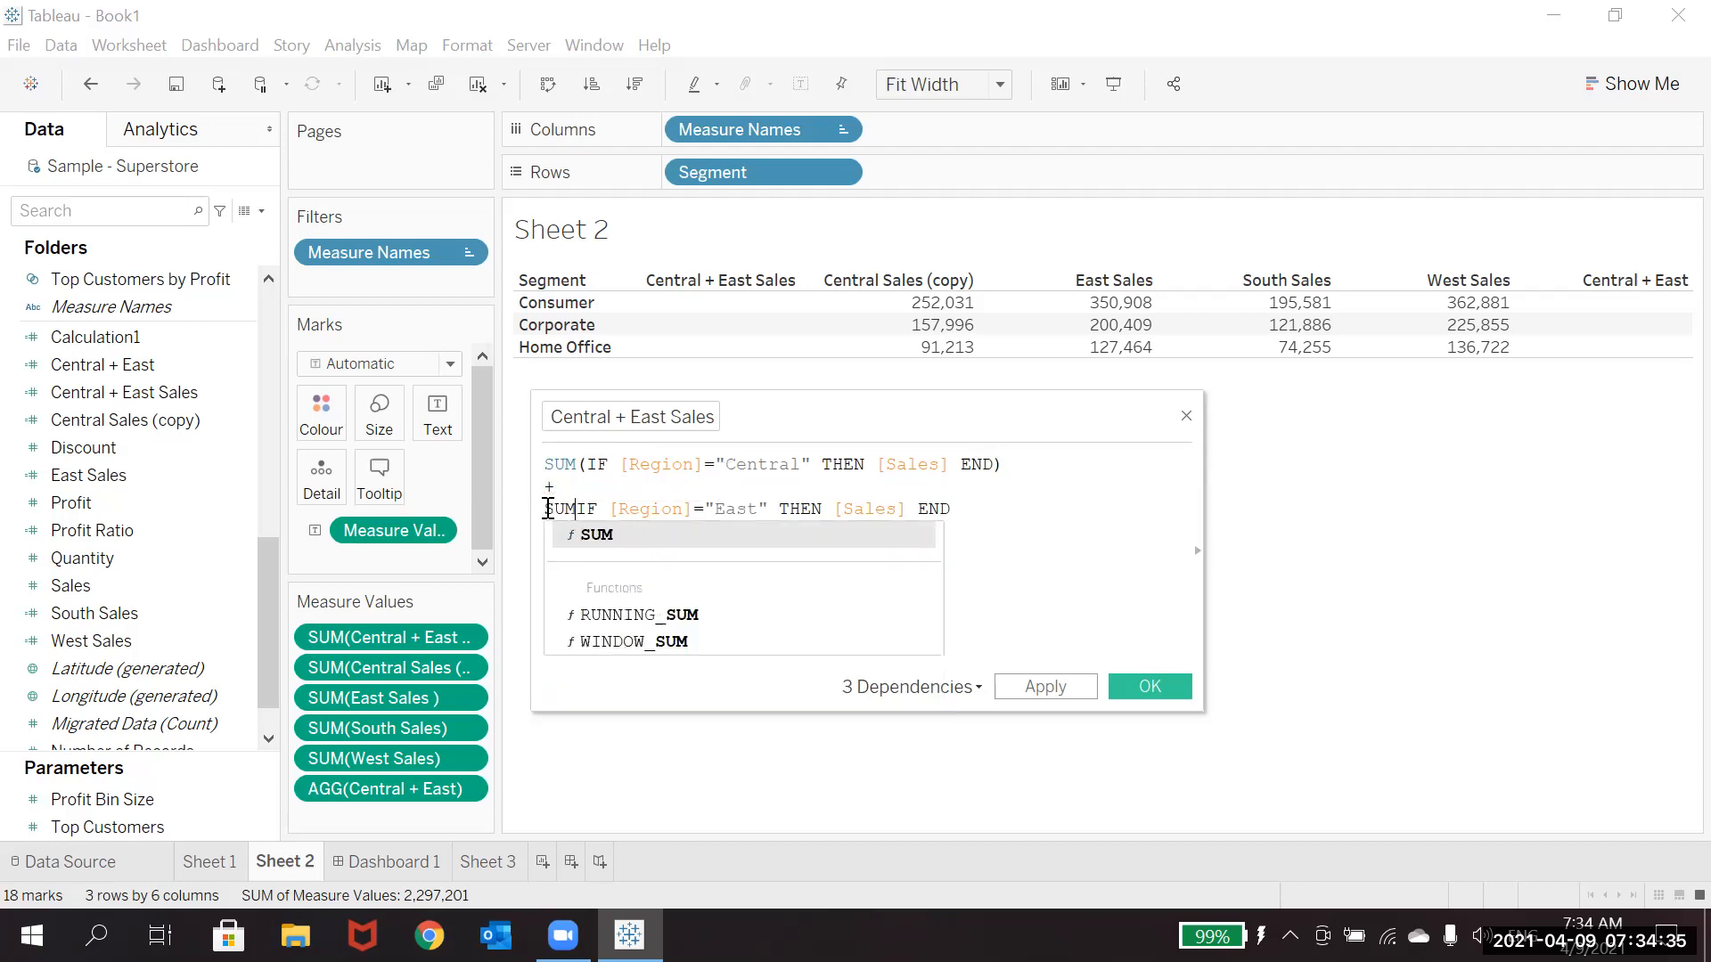
key(Return)
key(BackSpace)
key(Delete)
text(()
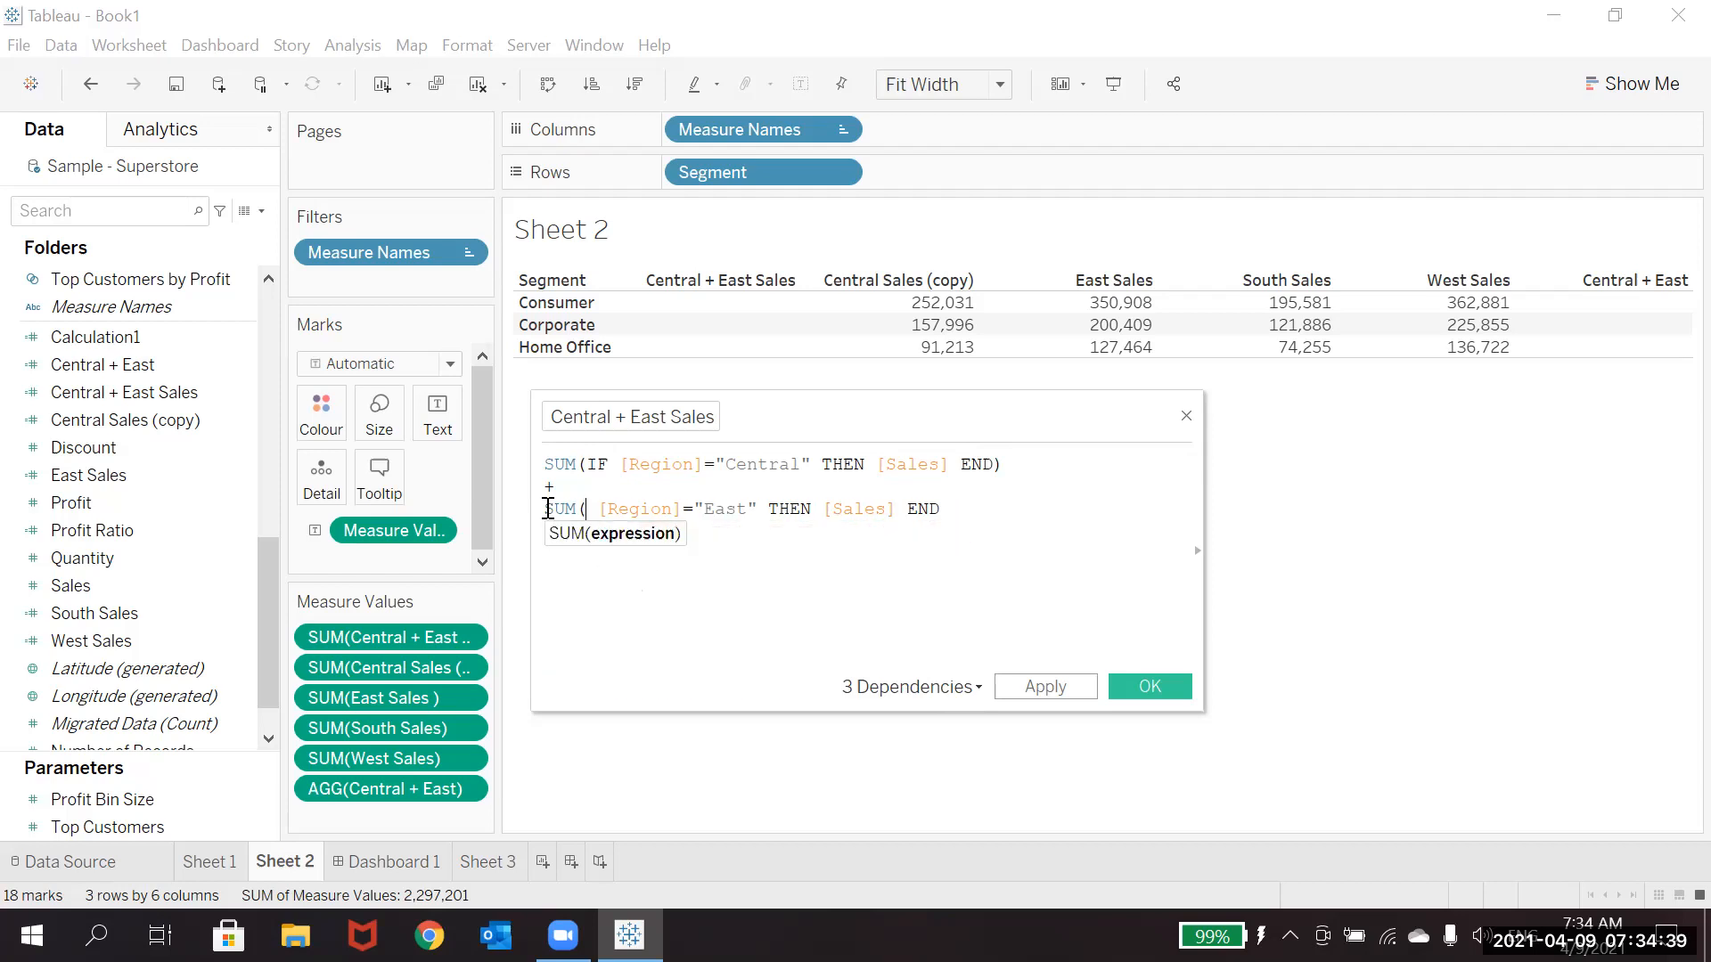
text(IF)
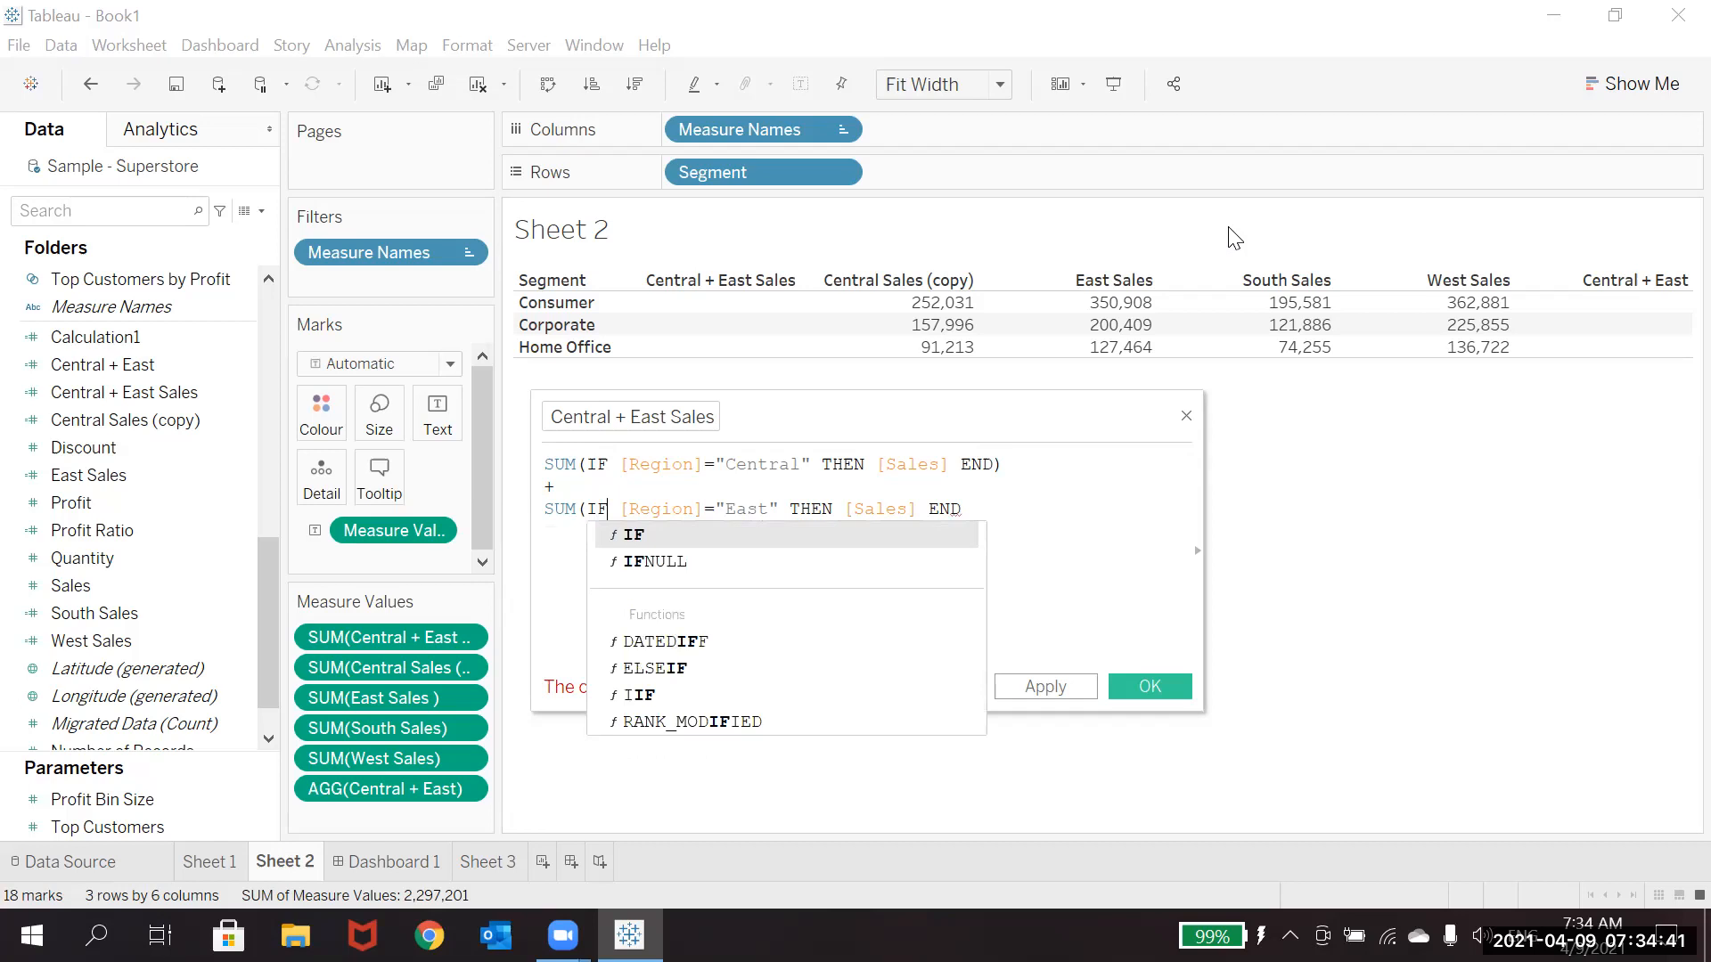
key(Escape)
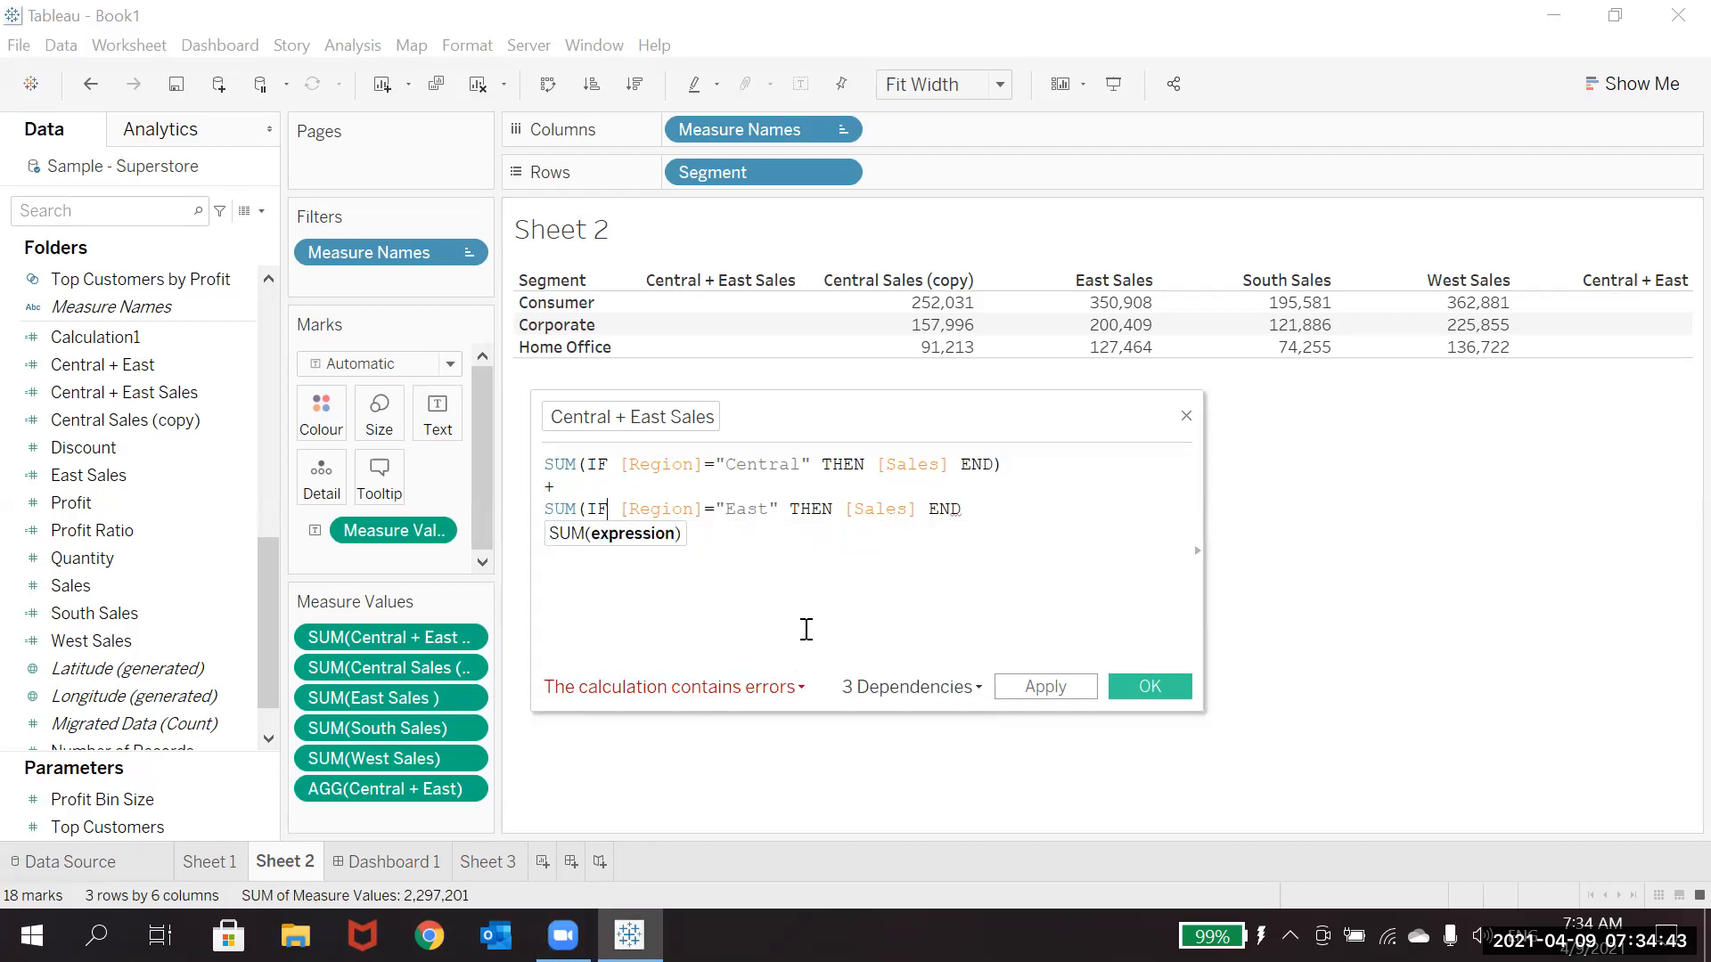
key(Right)
key(Right)
key(Right)
key(Right)
key(Right)
key(Right)
key(Right)
key(Right)
key(Right)
key(Right)
key(Right)
key(Right)
key(Right)
key(Right)
key(Right)
key(Right)
text())
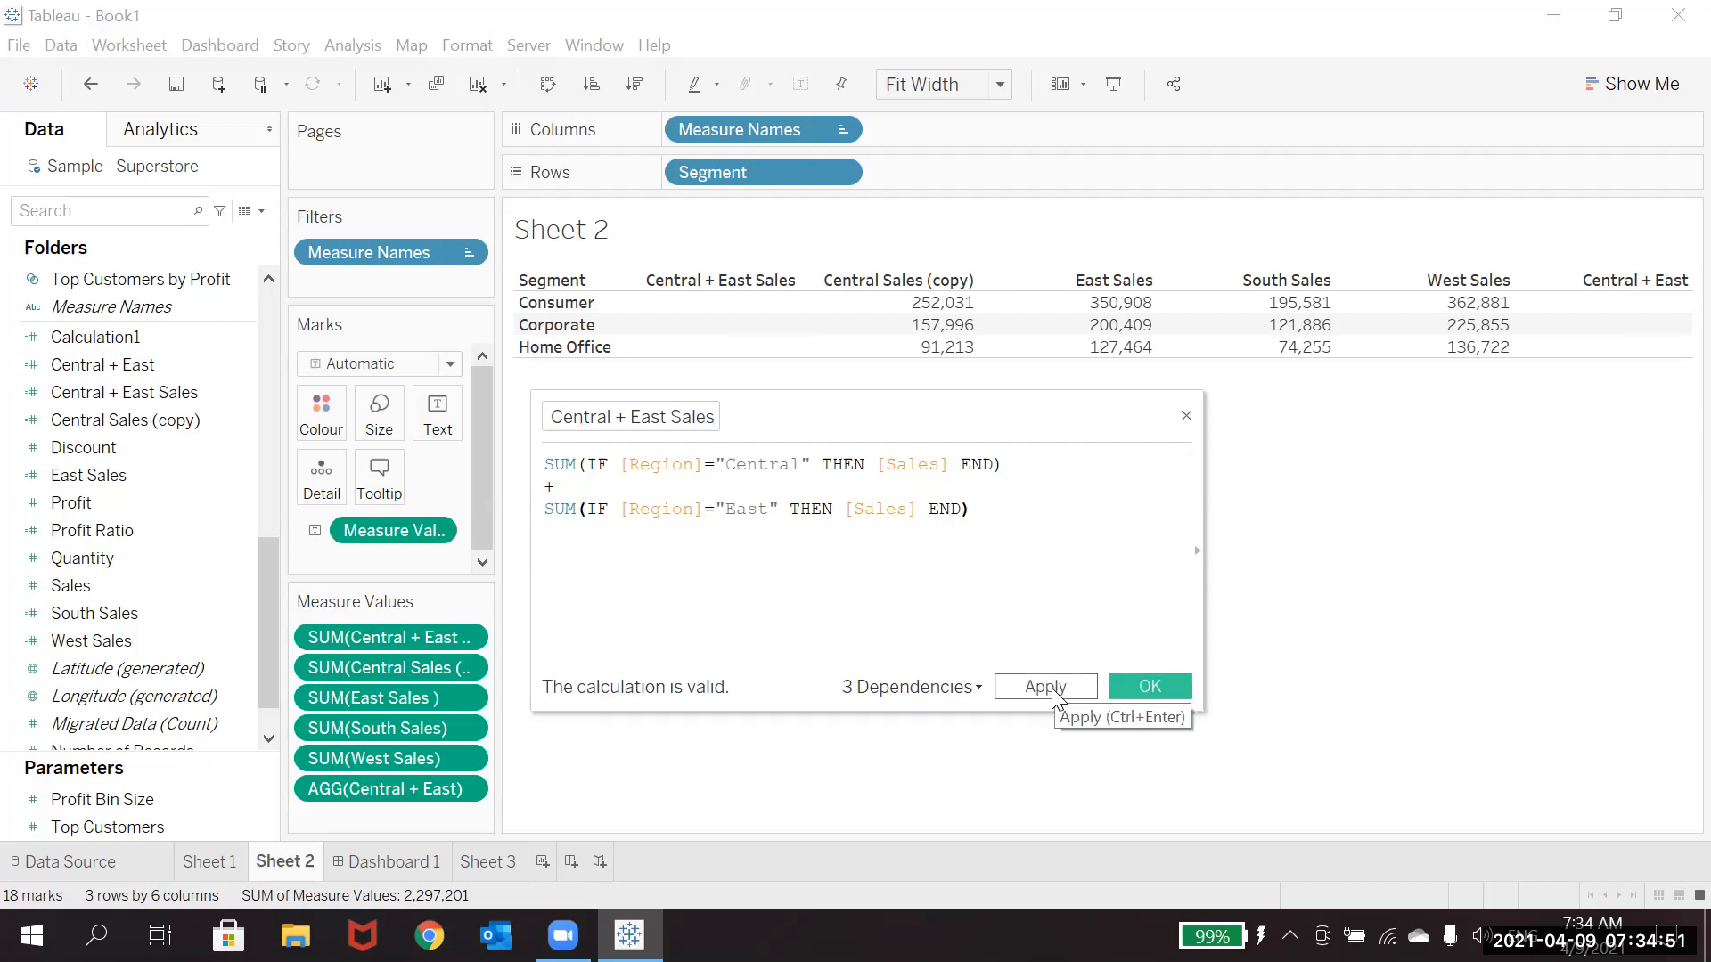
Save the Central + East Sales calculation and replace its invalid SUM measure in Measure Values with the updated field.
click(1055, 694)
click(1173, 684)
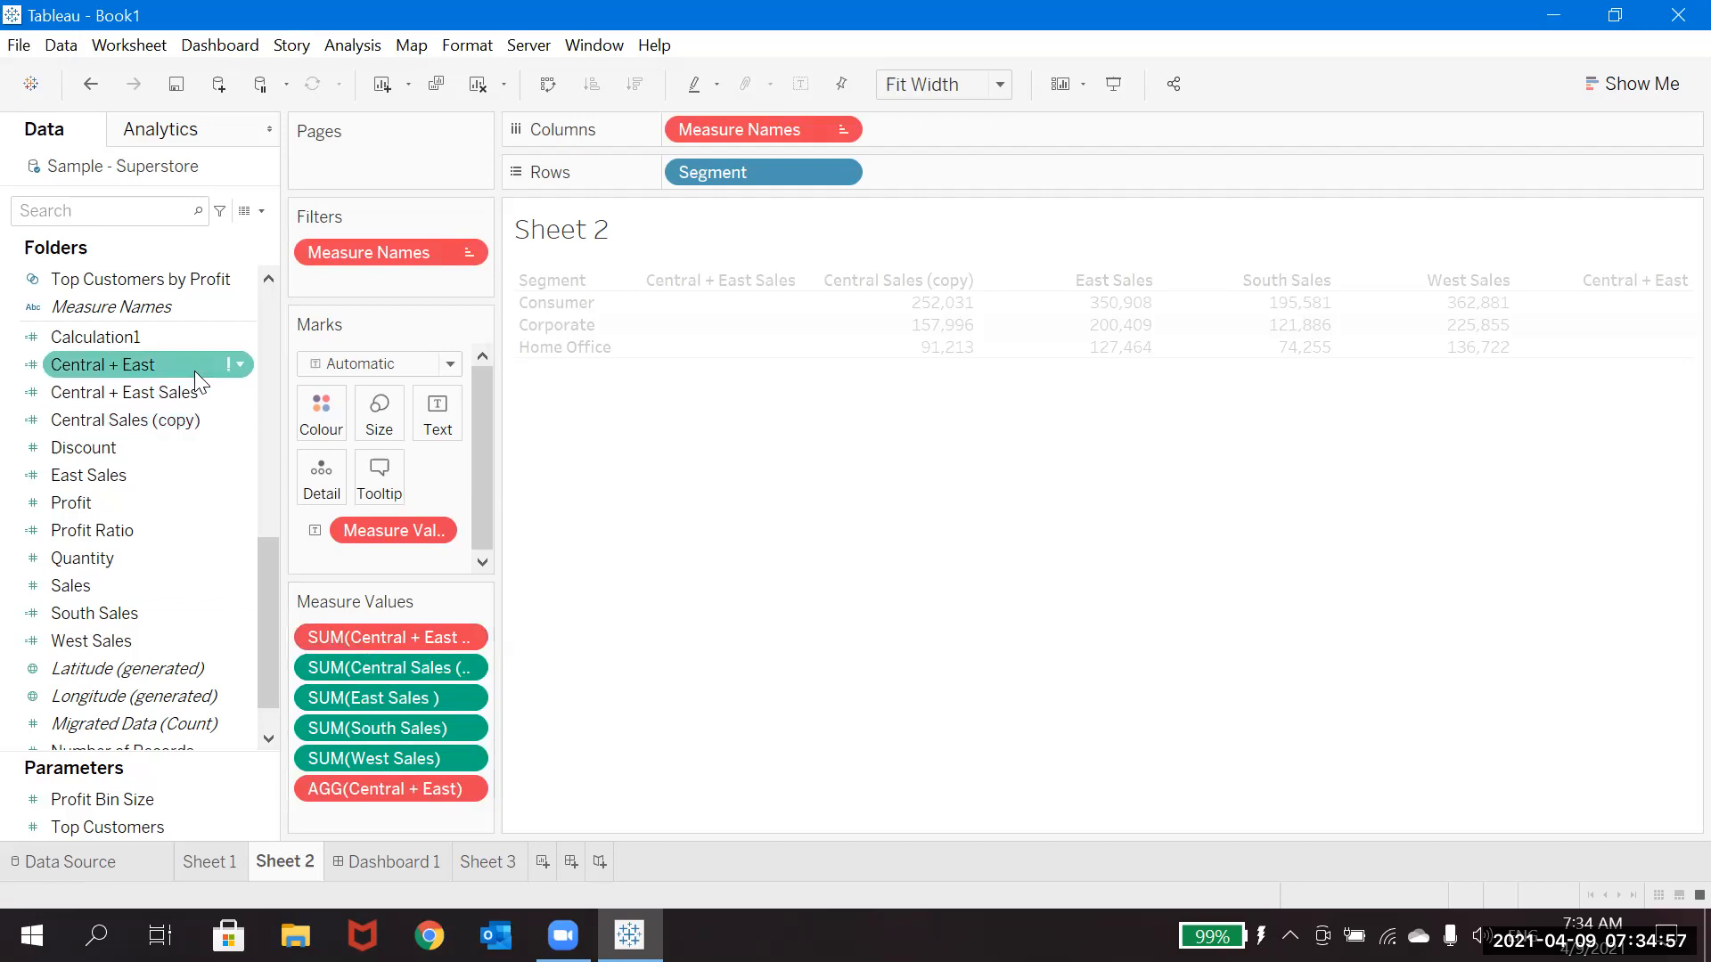
click(154, 392)
drag(153, 392, 397, 633)
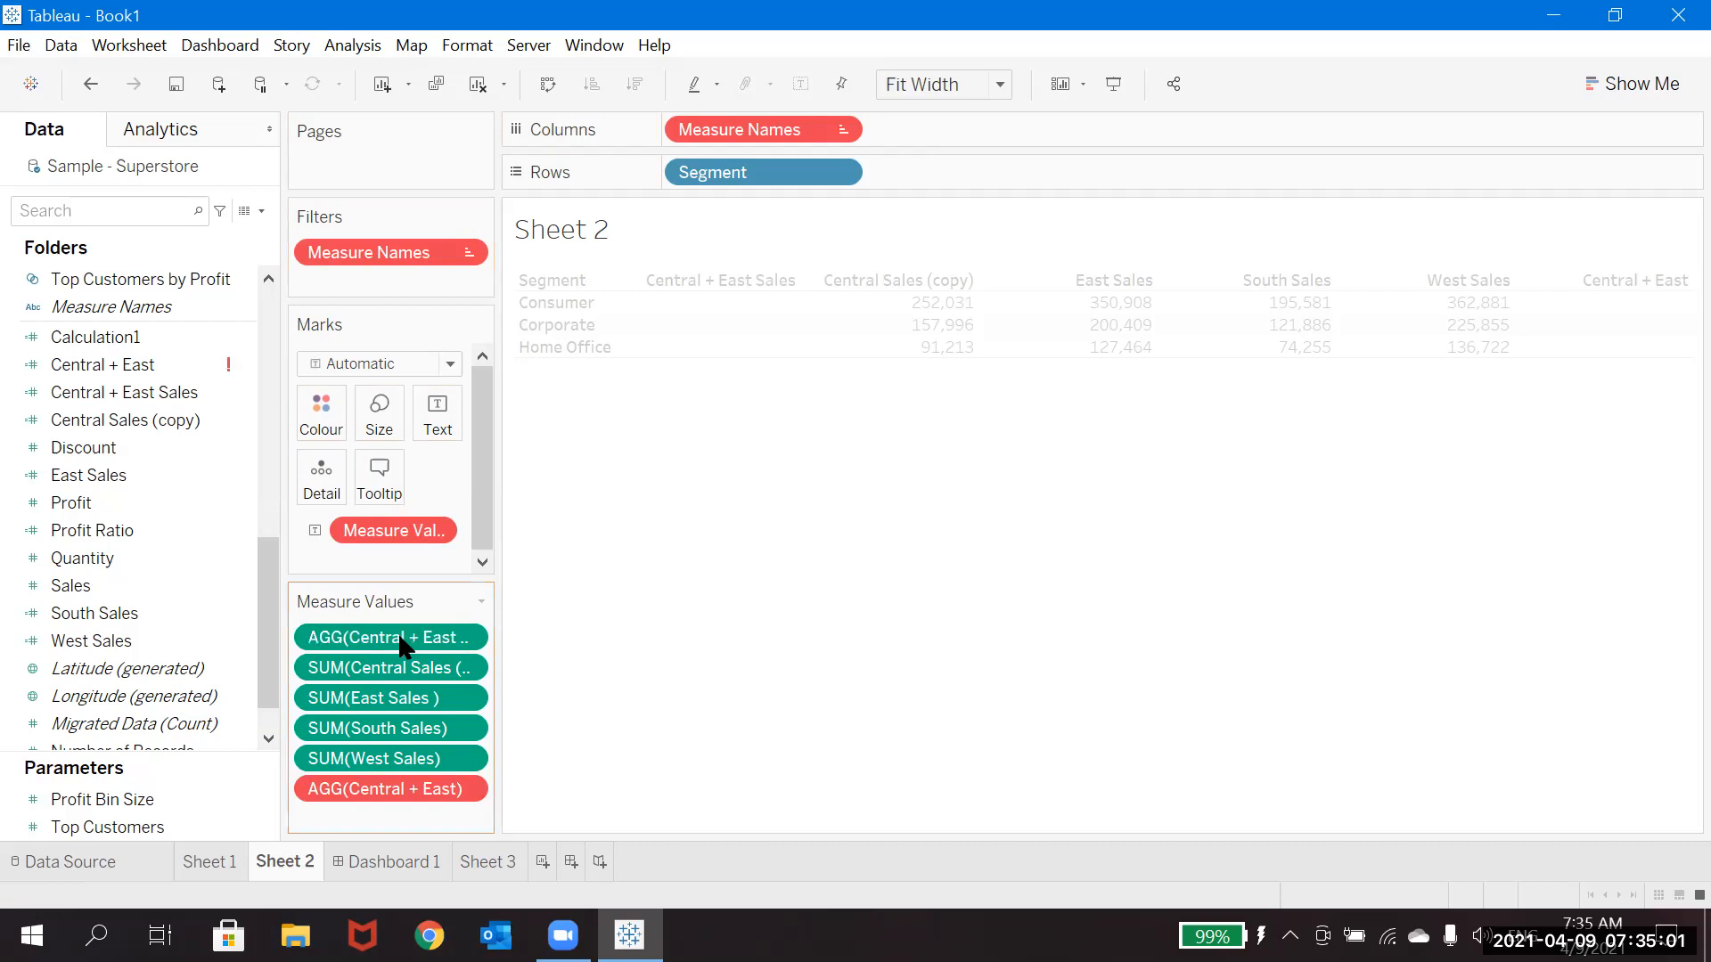
Edit the Central + East field to read SUM([Central Sales (copy)])+SUM([East Sales ]) and save it.
right_click(249, 367)
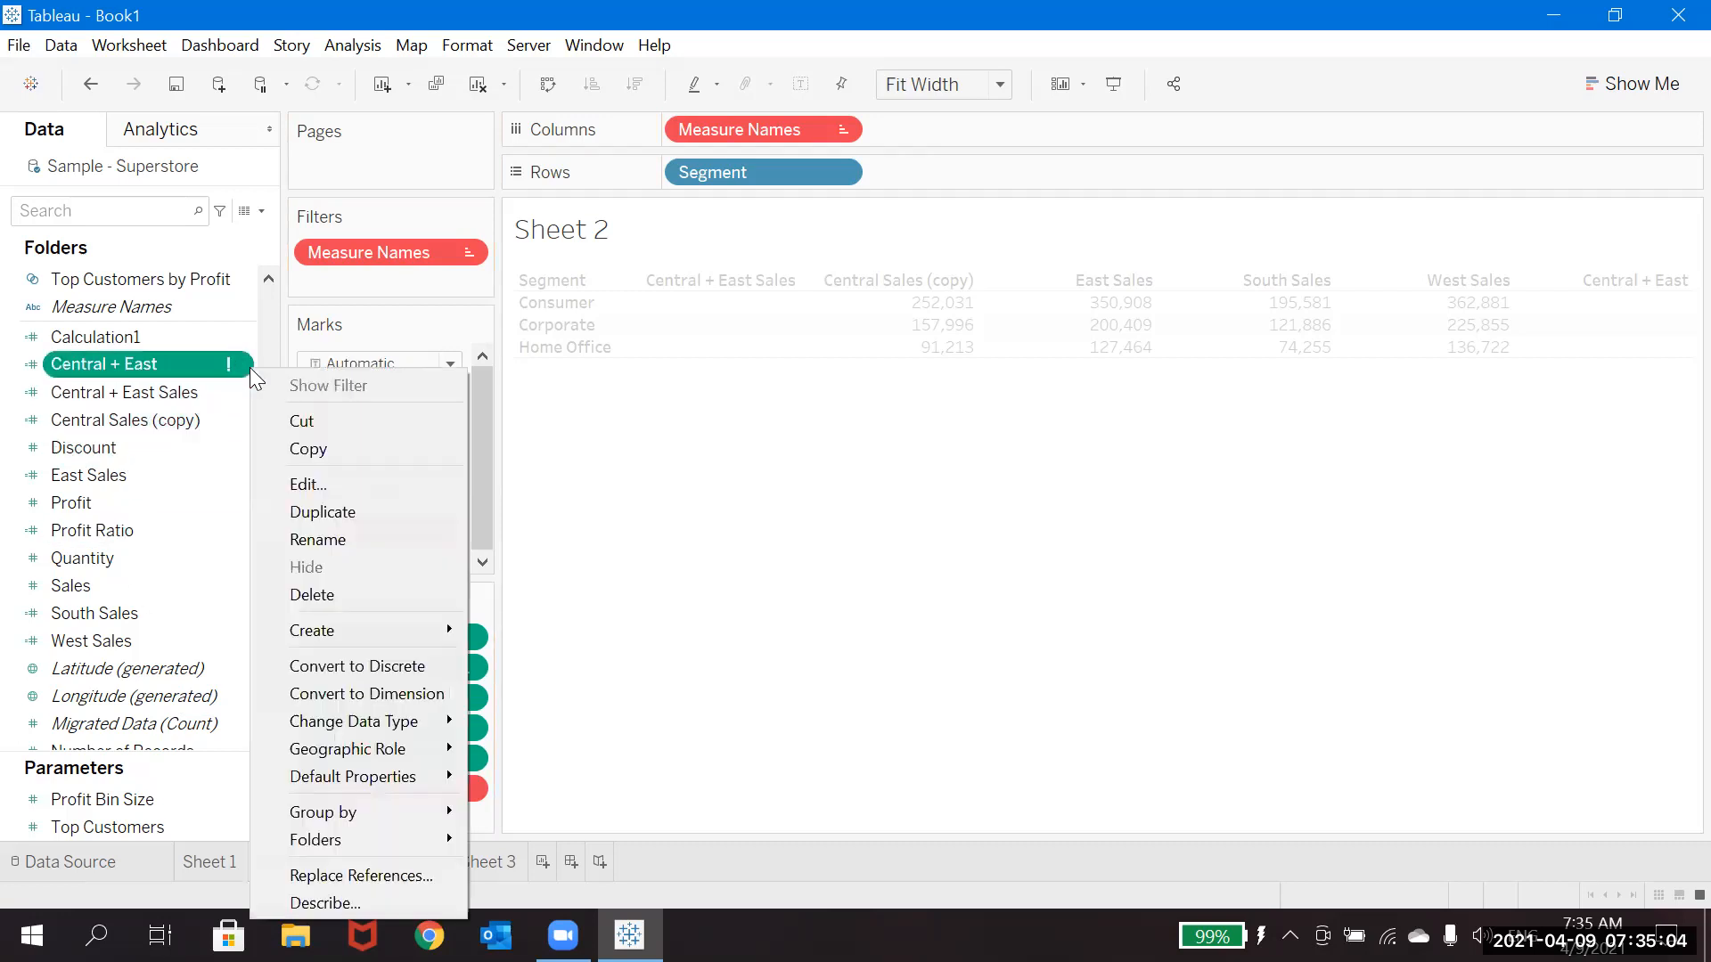
click(307, 484)
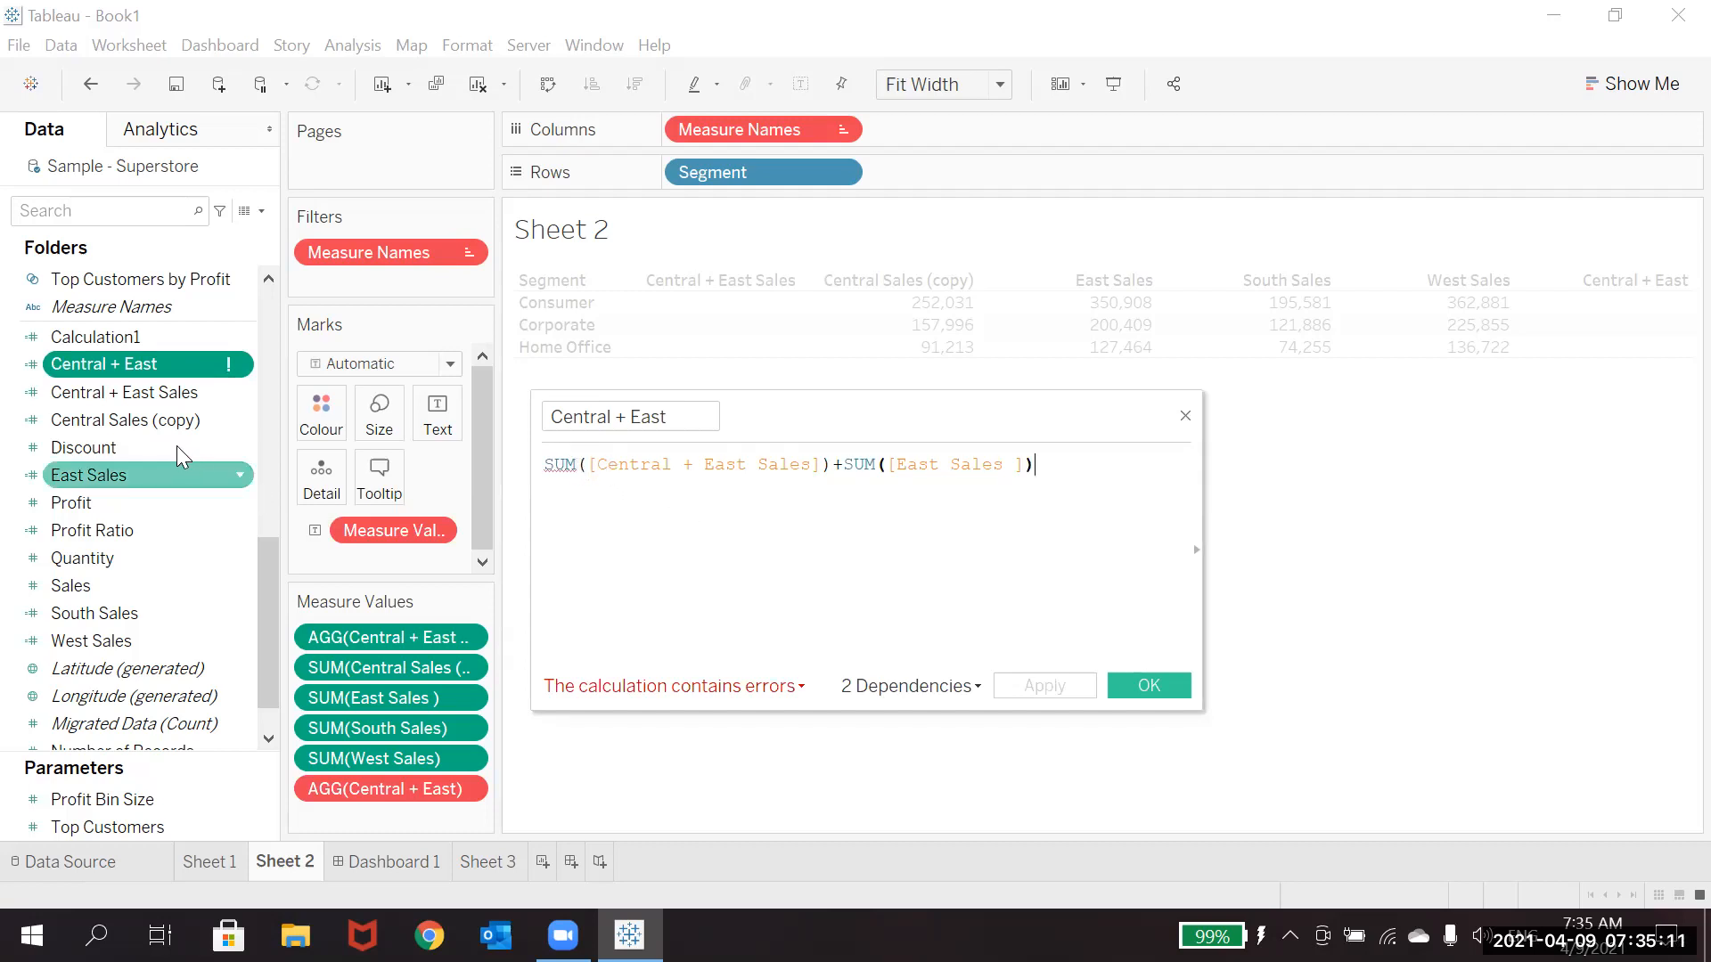
drag(147, 423, 700, 472)
click(1033, 688)
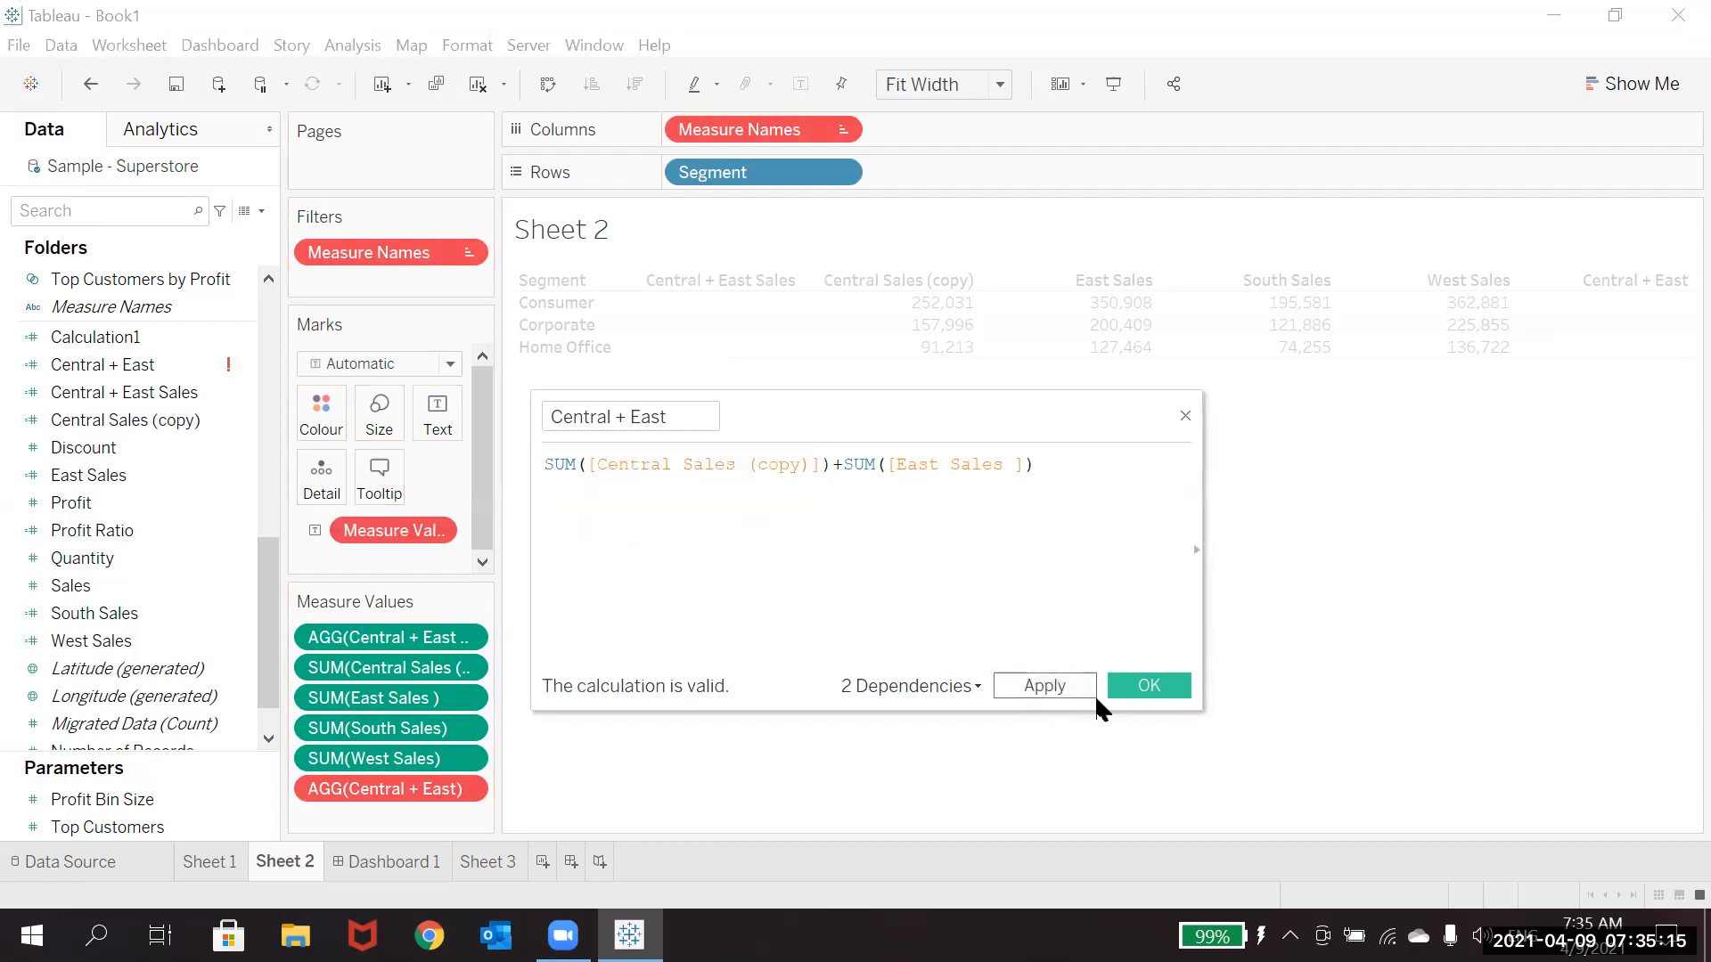
click(1149, 687)
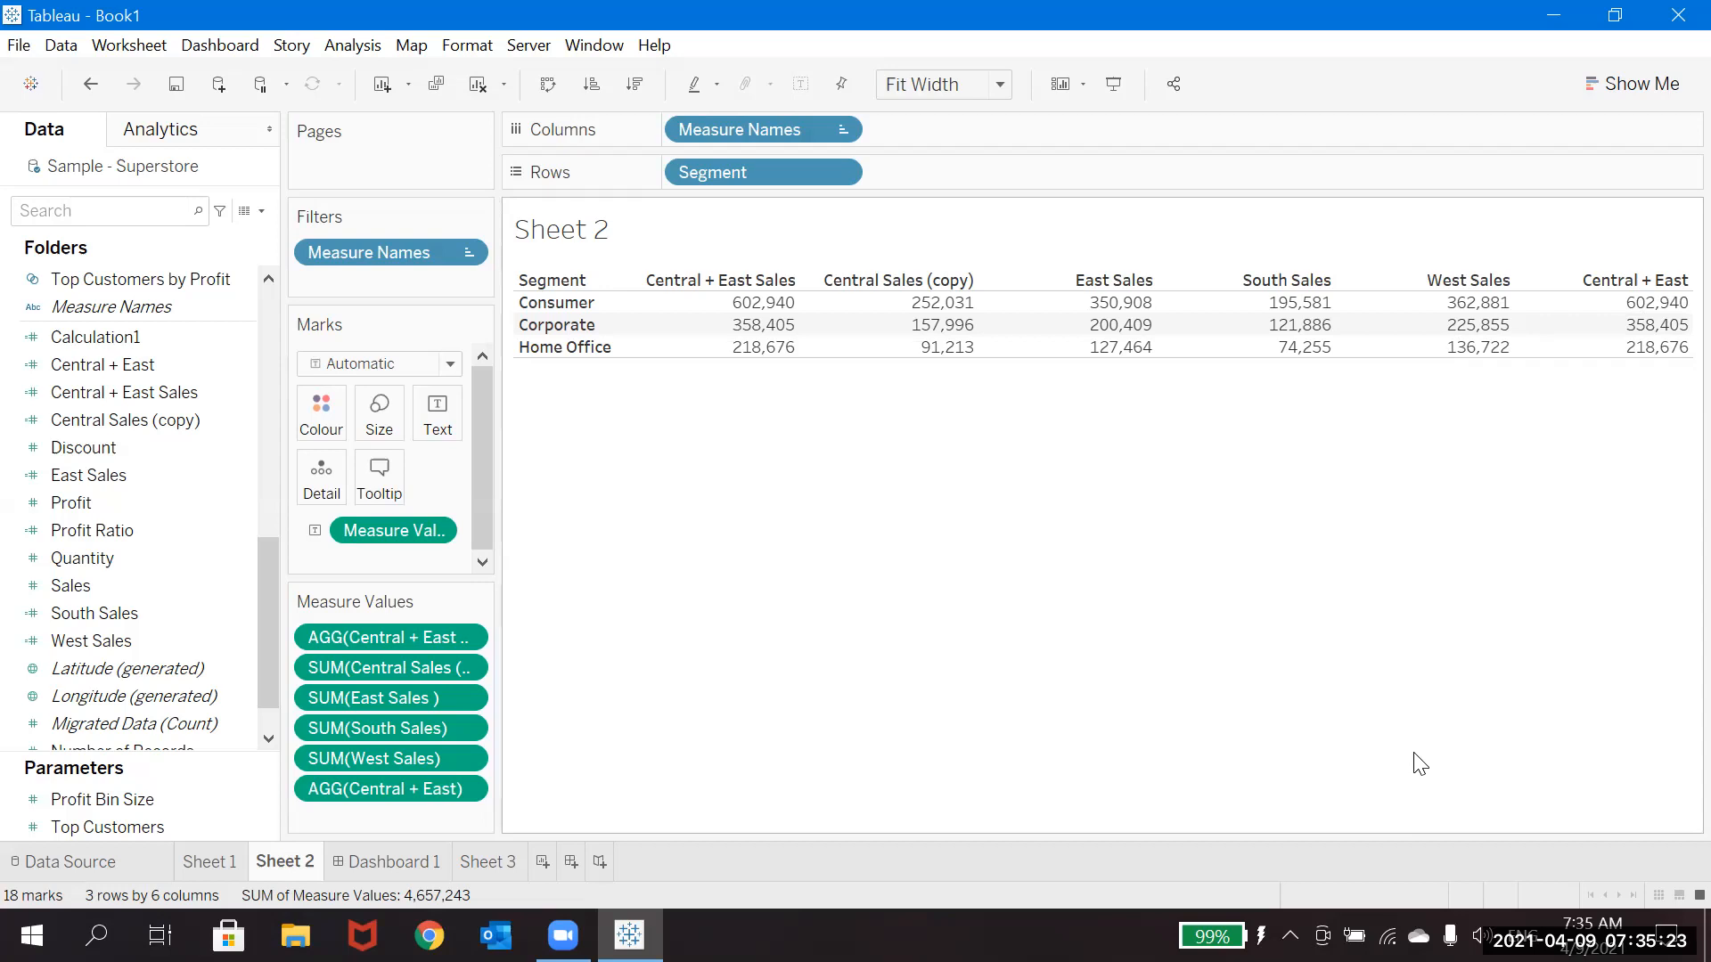
Move the Central + East Sales measure to the end of Measure Values, after Central + East.
drag(401, 634, 407, 824)
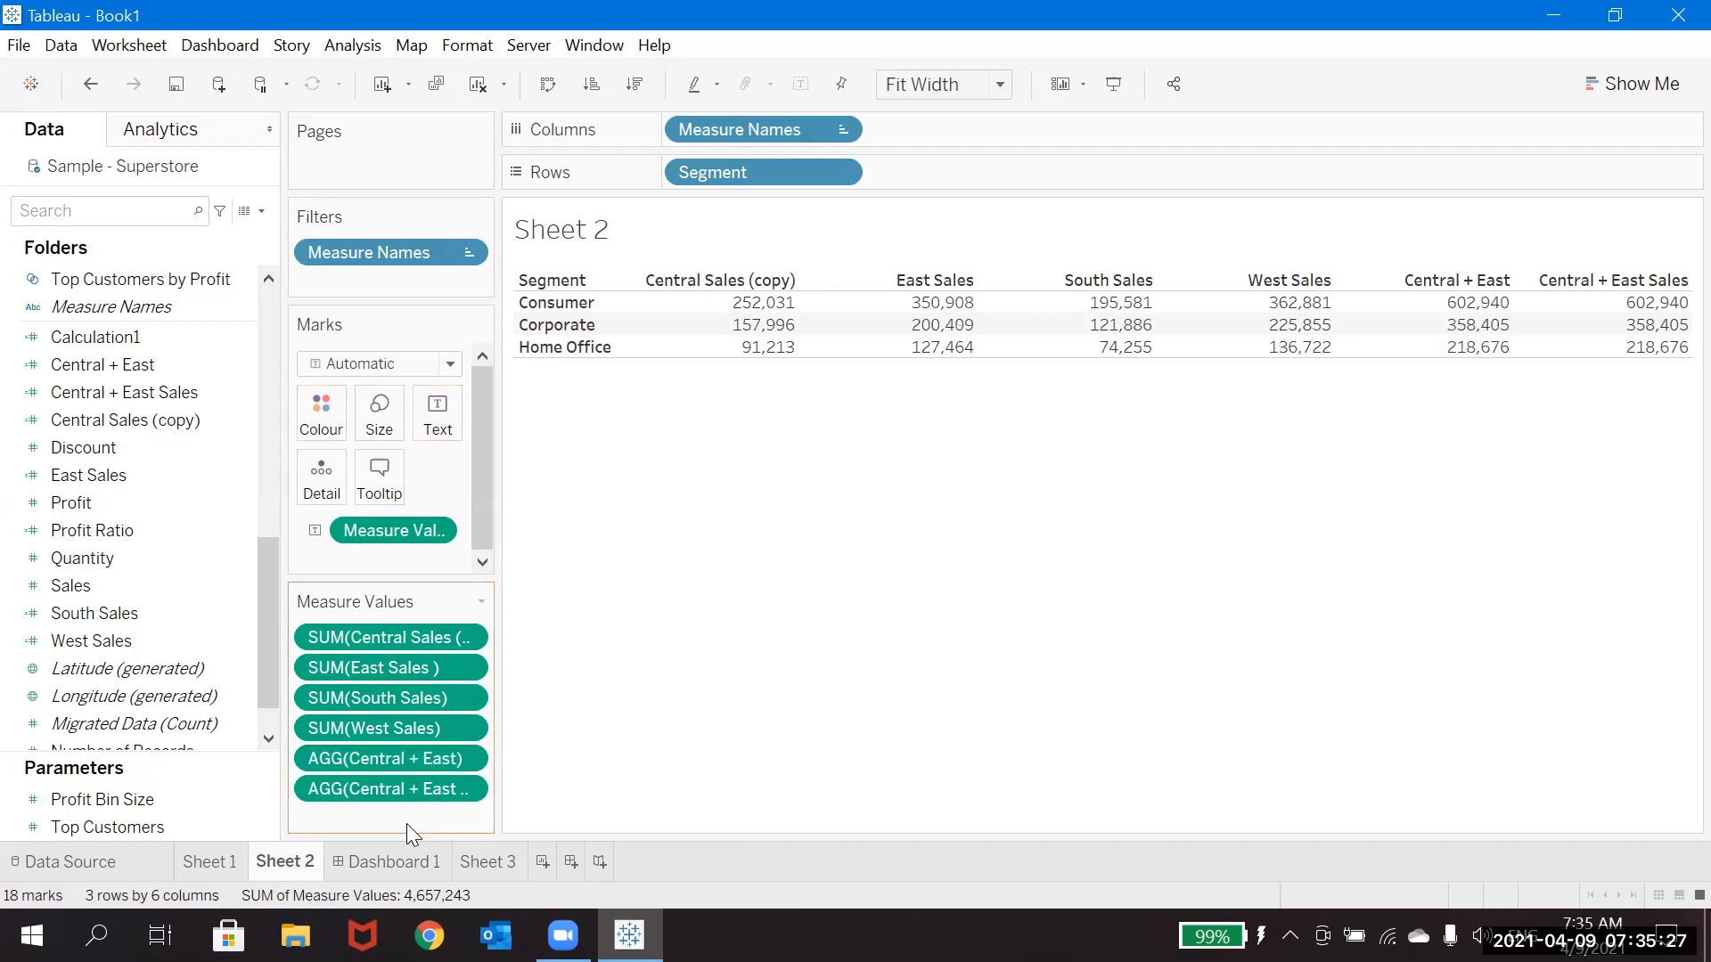